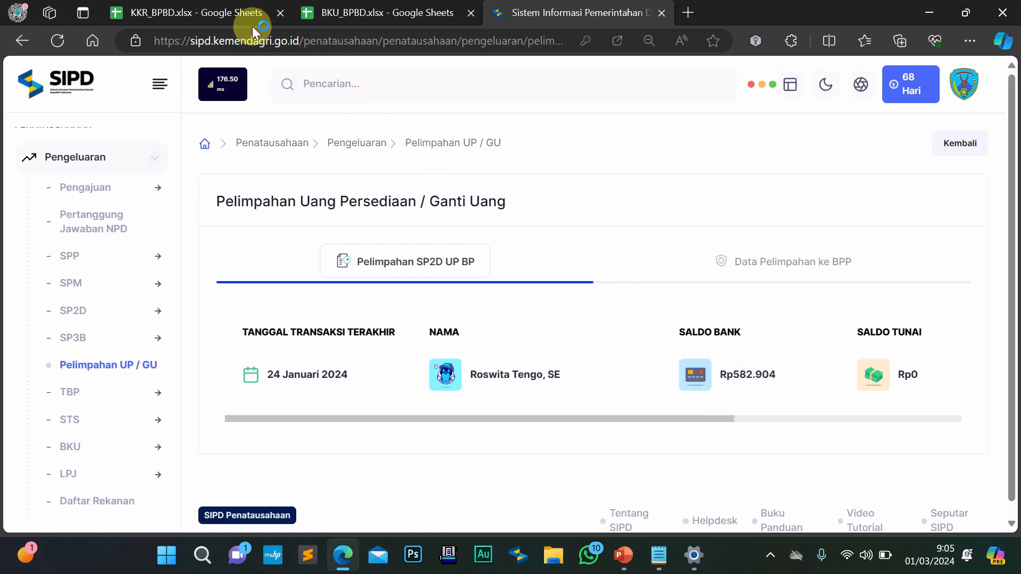
In the KKR_BPBD spreadsheet, compare the Saldo Akhir balances under Pembukuan SIPD and Pembukuan Bank
left_click(237, 14)
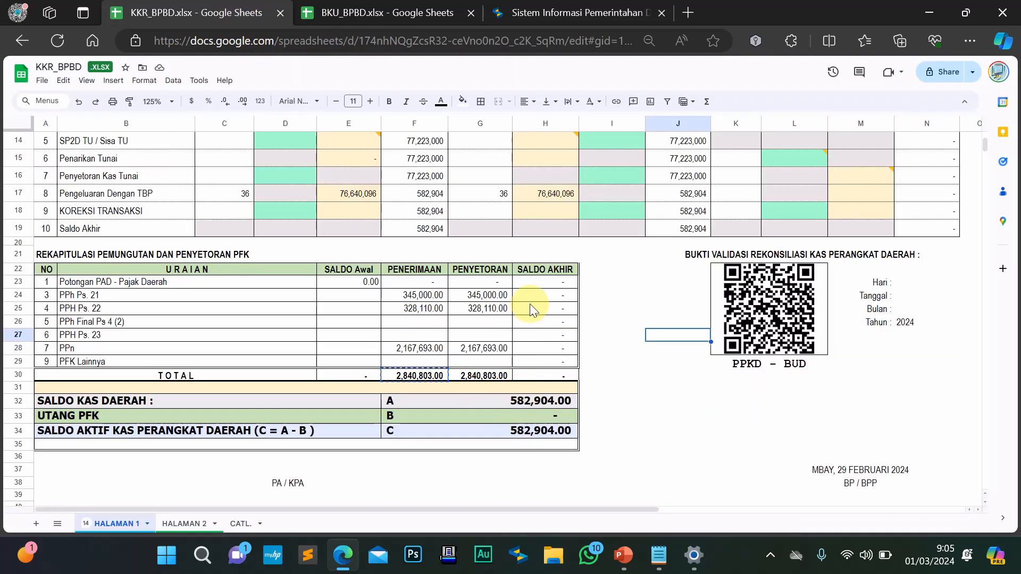
scroll(538, 270, "up", 1)
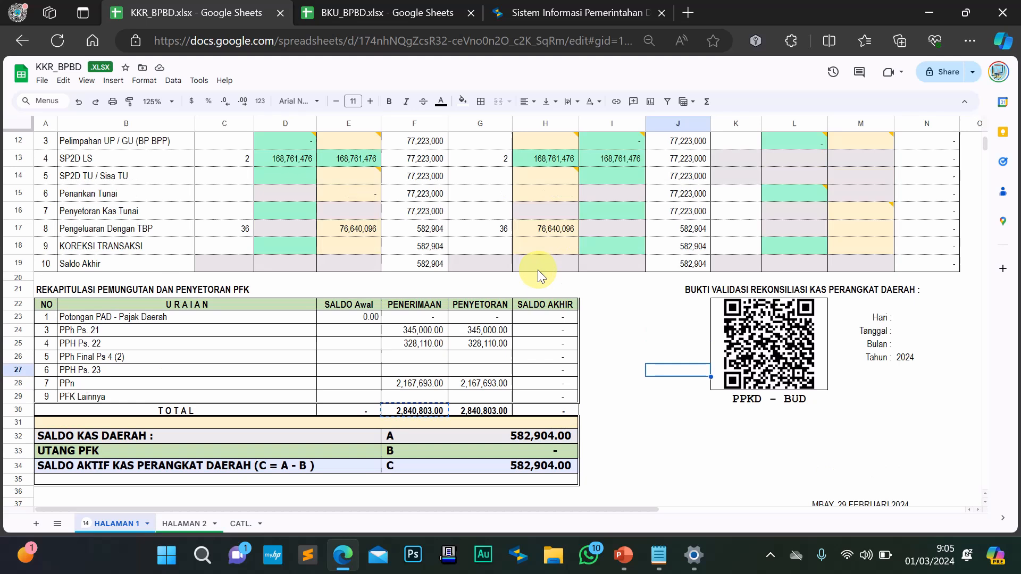
left_click(678, 265)
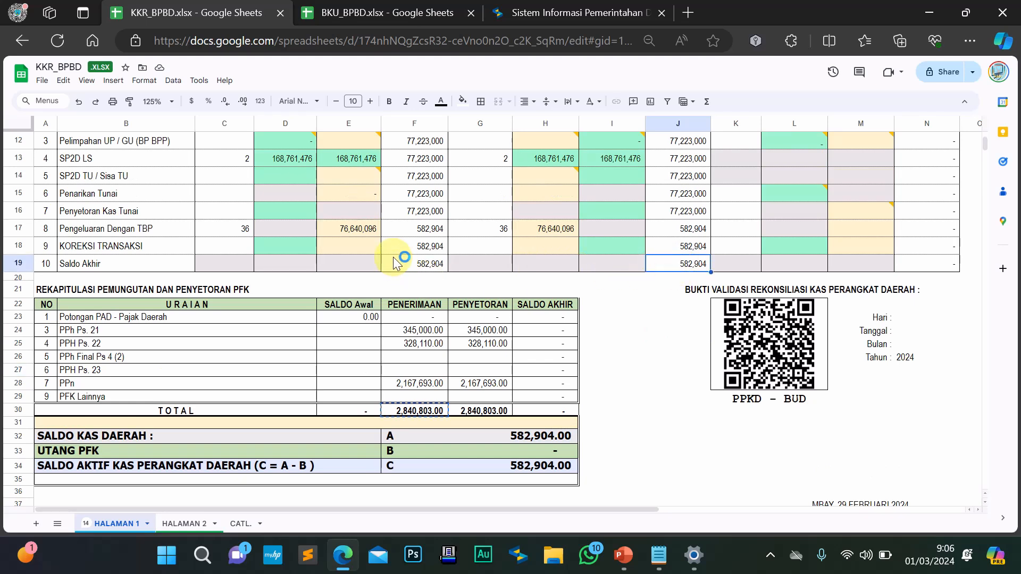
left_click(412, 266)
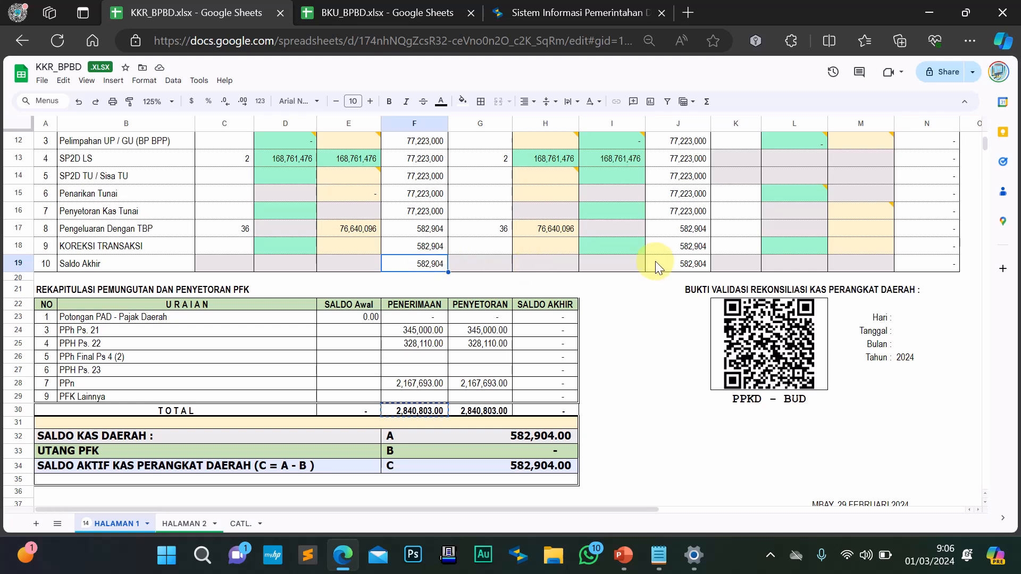
left_click(684, 265)
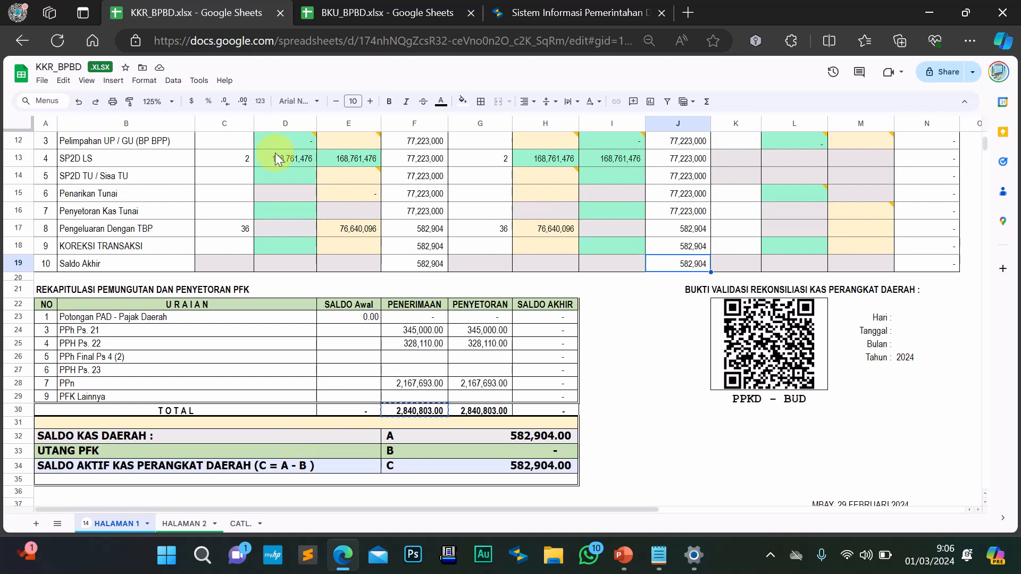
mouse_move(441, 143)
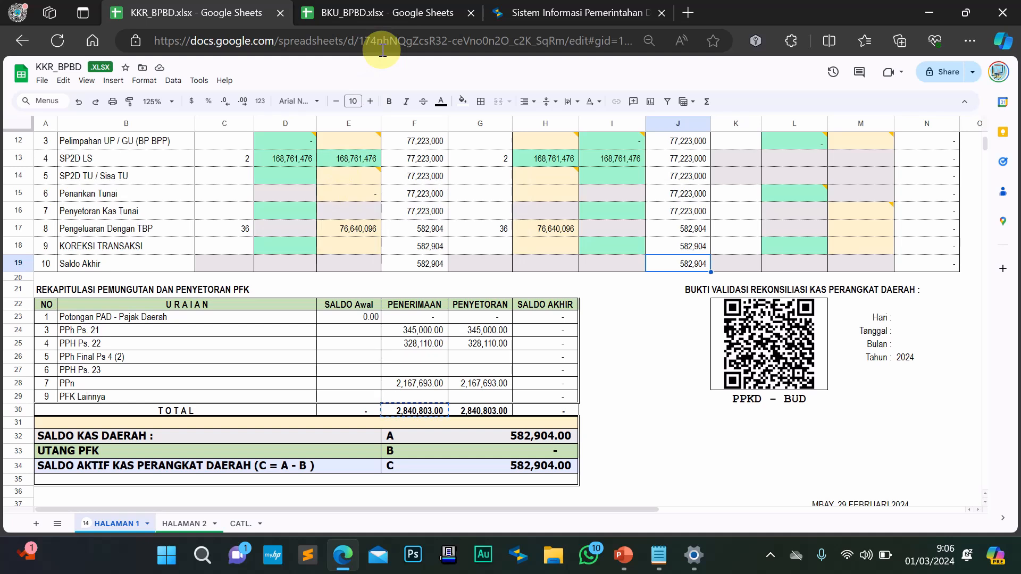
scroll(433, 237, "up", 2)
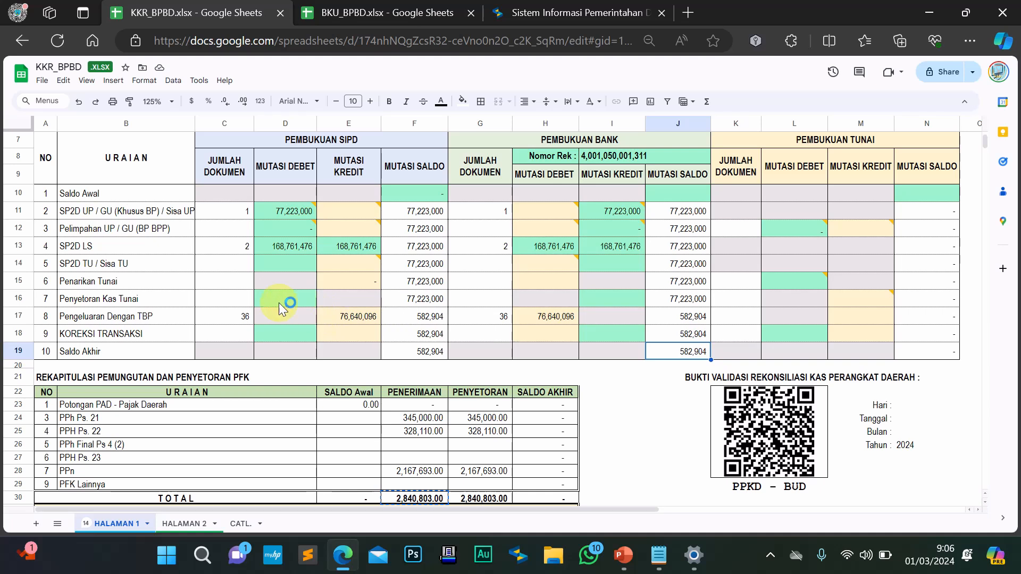
Look briefly at the BKU_BPBD spreadsheet, and check the SP2D UP / GU row's document count and debit in KKR_BPBD
left_click(336, 14)
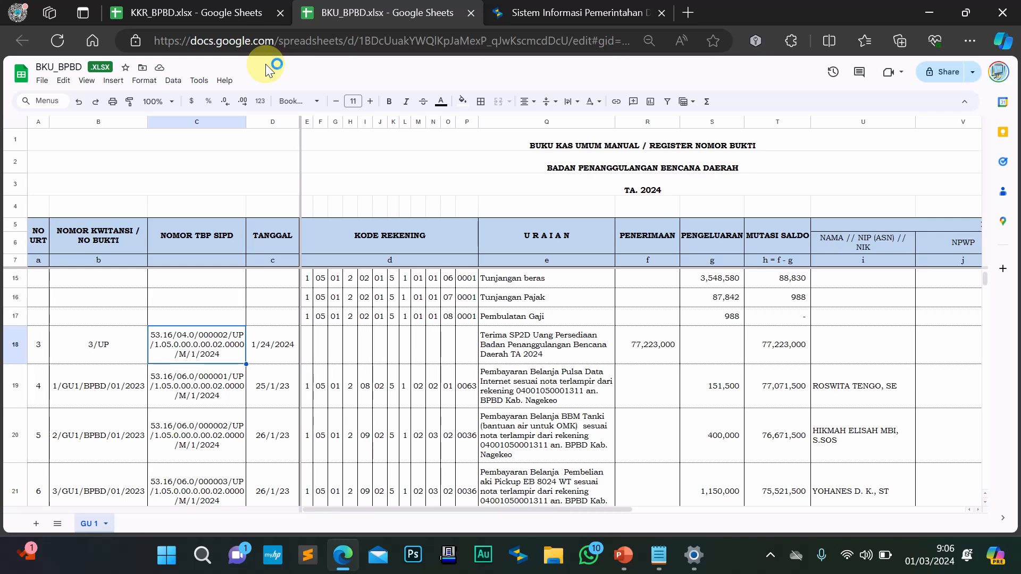
left_click(216, 14)
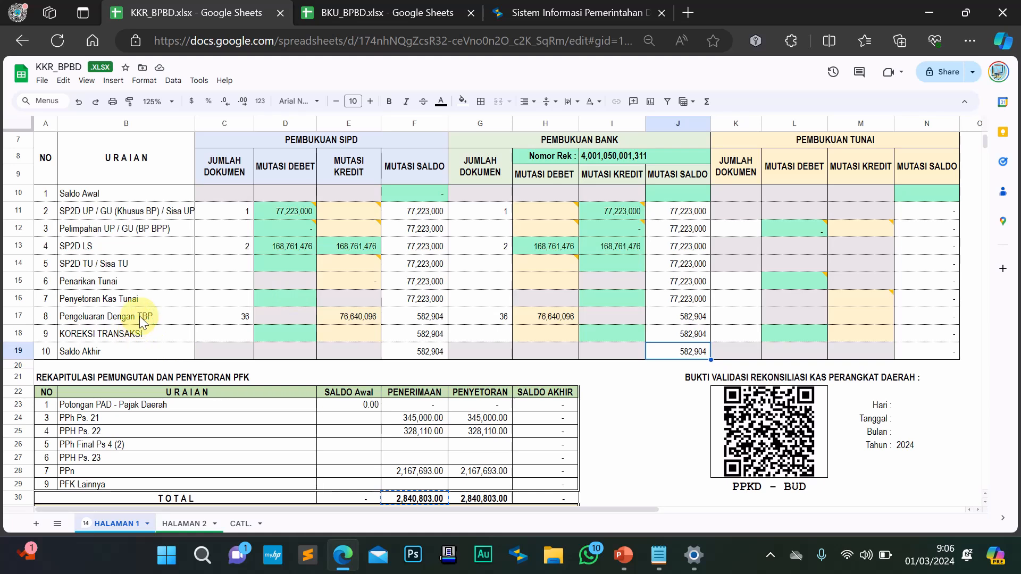
left_click(267, 208)
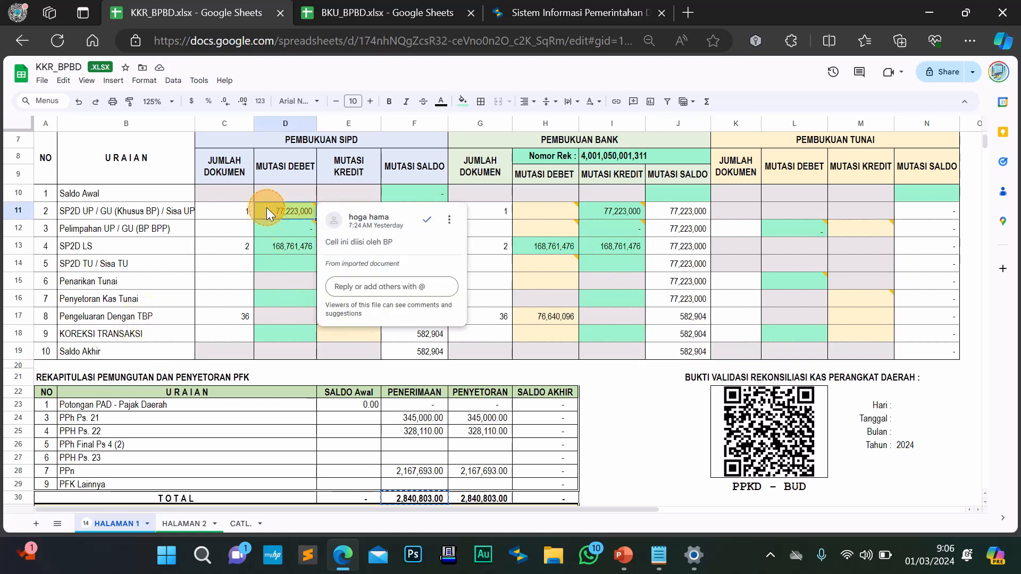
left_click(222, 212)
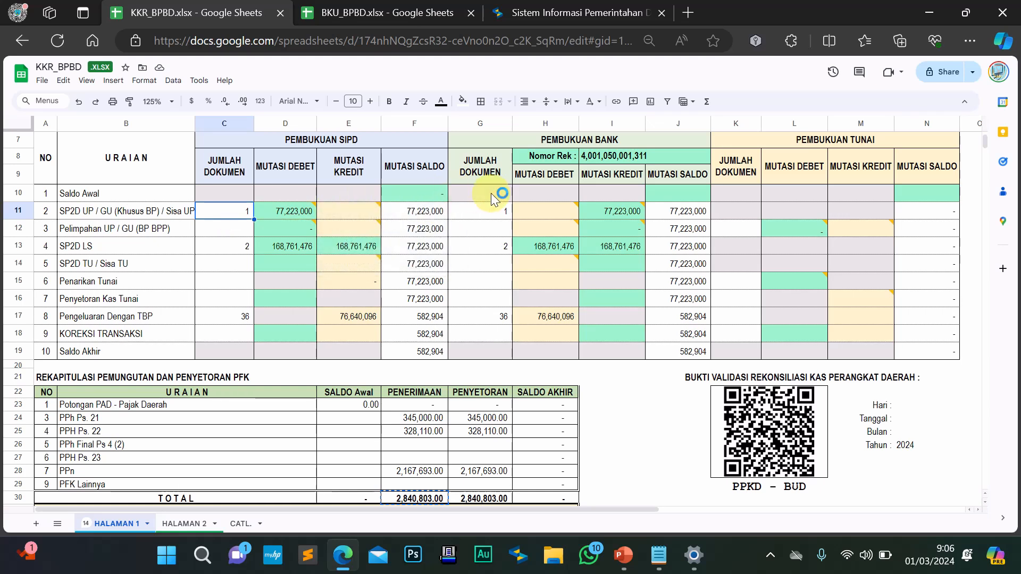
mouse_move(311, 215)
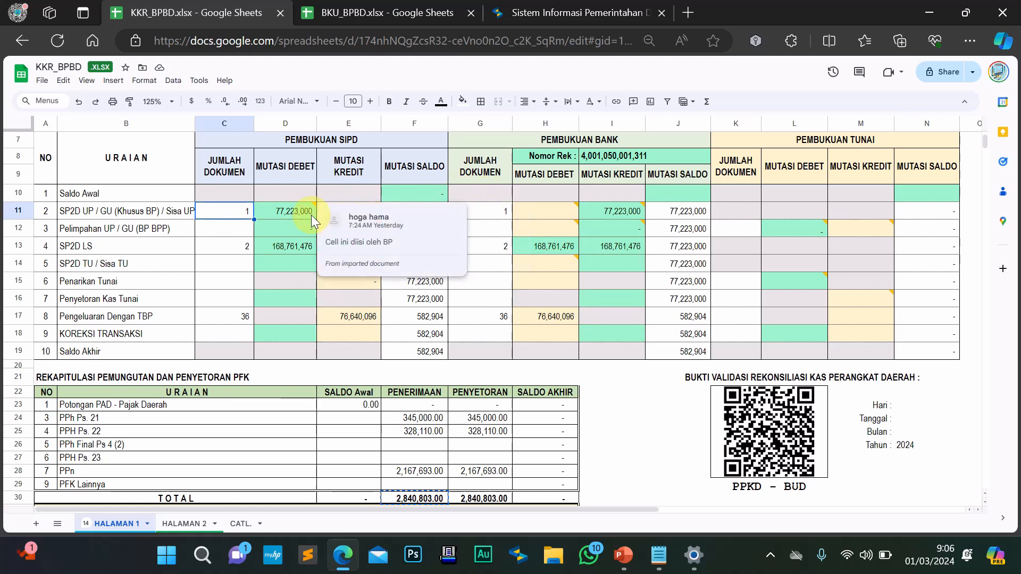
left_click(281, 211)
left_click(236, 214)
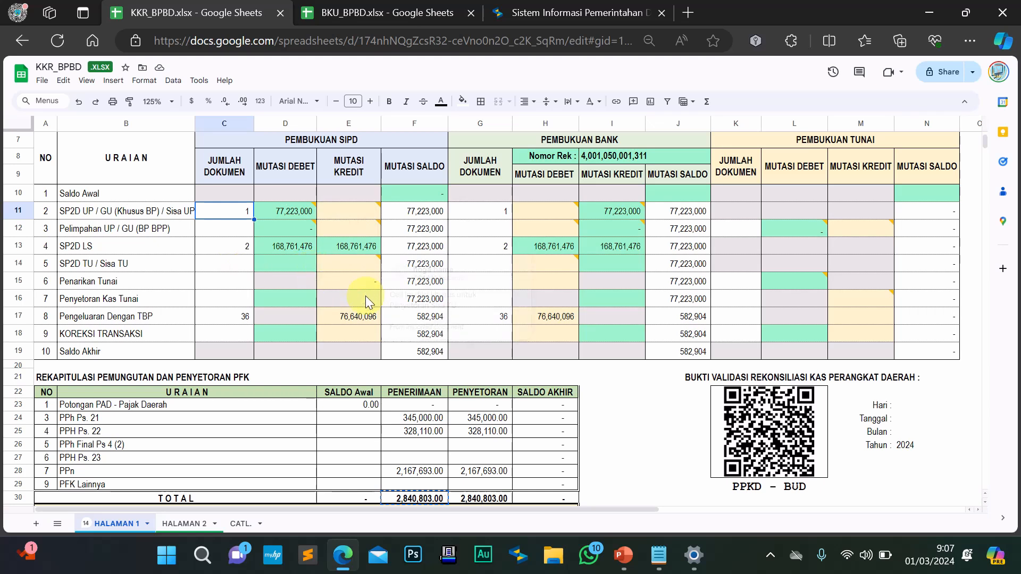
Check the document count and Mutasi Kredit of the Pengeluaran Dengan TBP row under Pembukuan SIPD
left_click(155, 317)
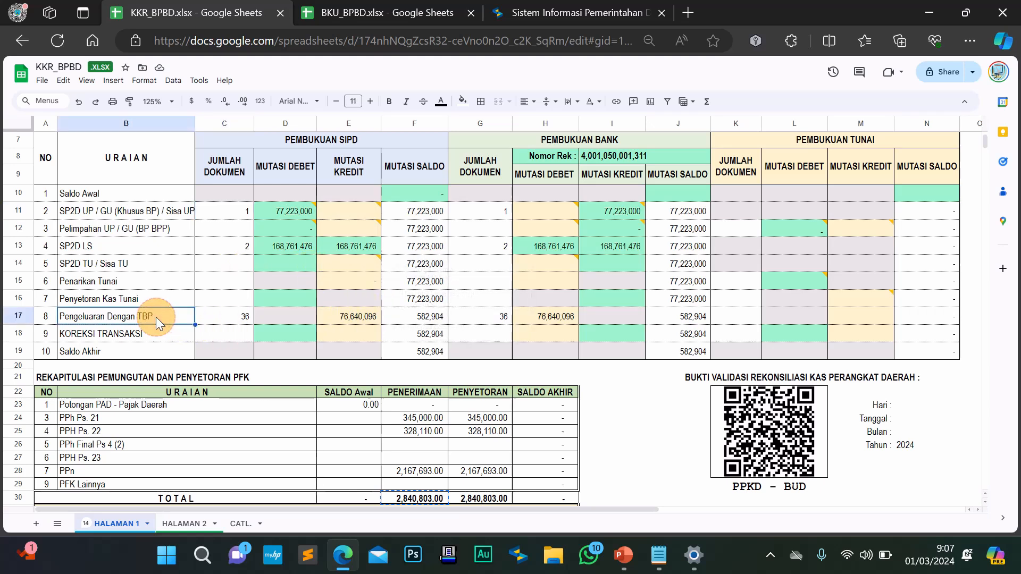
left_click(252, 318)
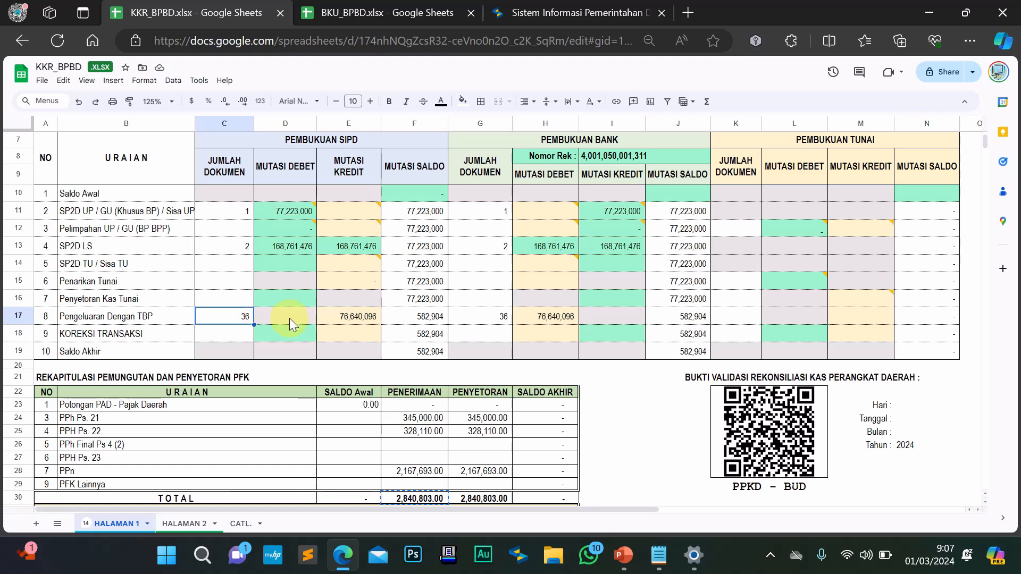
left_click(343, 318)
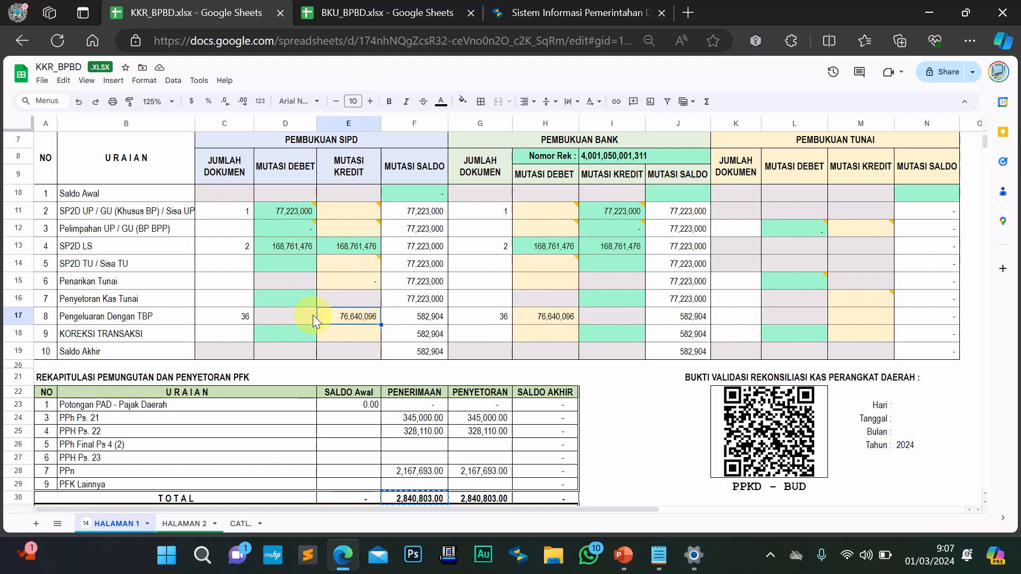
Review the first SIPD TBP numbers of the GU 1 expenditures in the BKU_BPBD spreadsheet
left_click(381, 14)
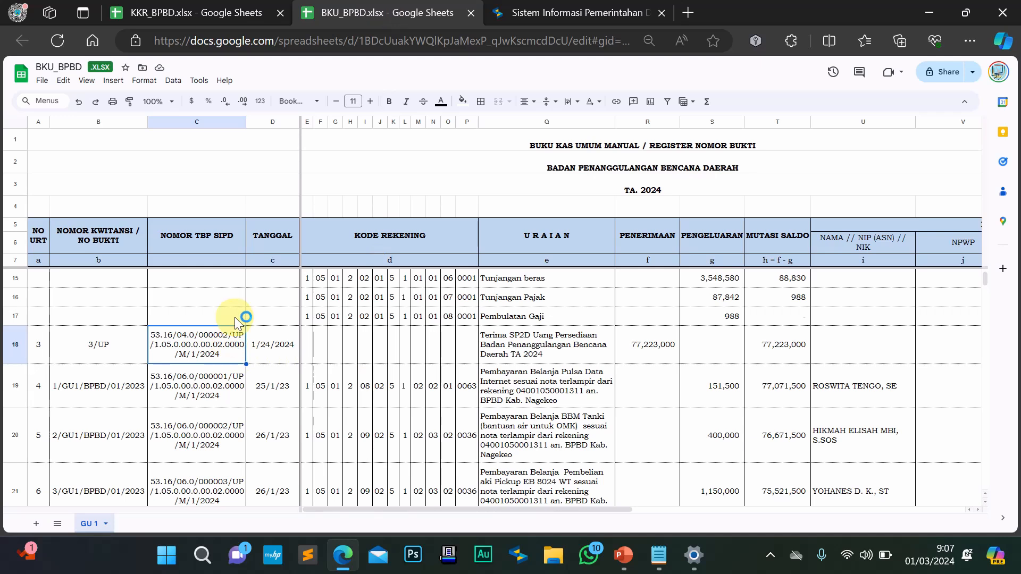
scroll(234, 317, "up", 3)
scroll(234, 317, "down", 3)
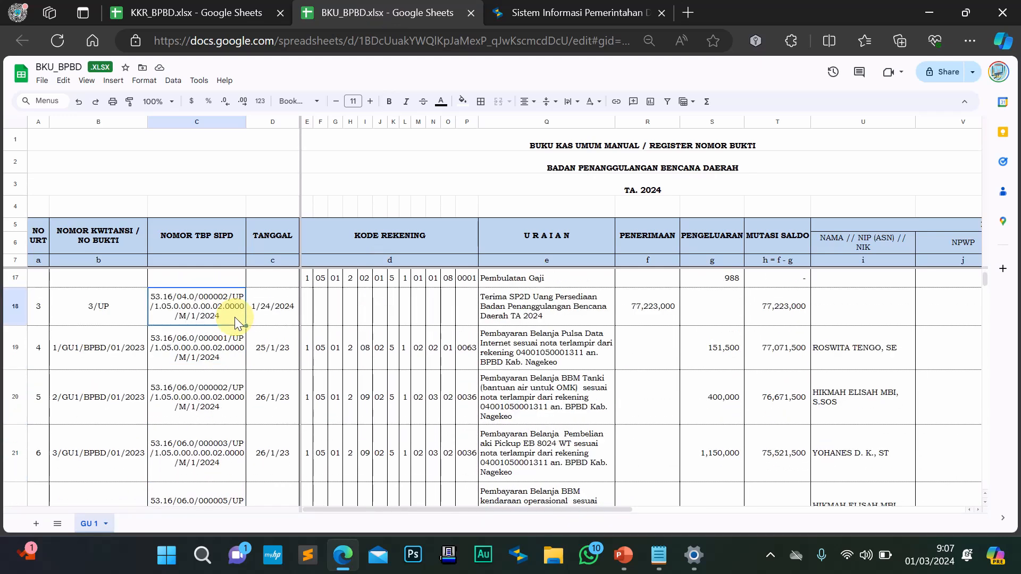
left_click(207, 362)
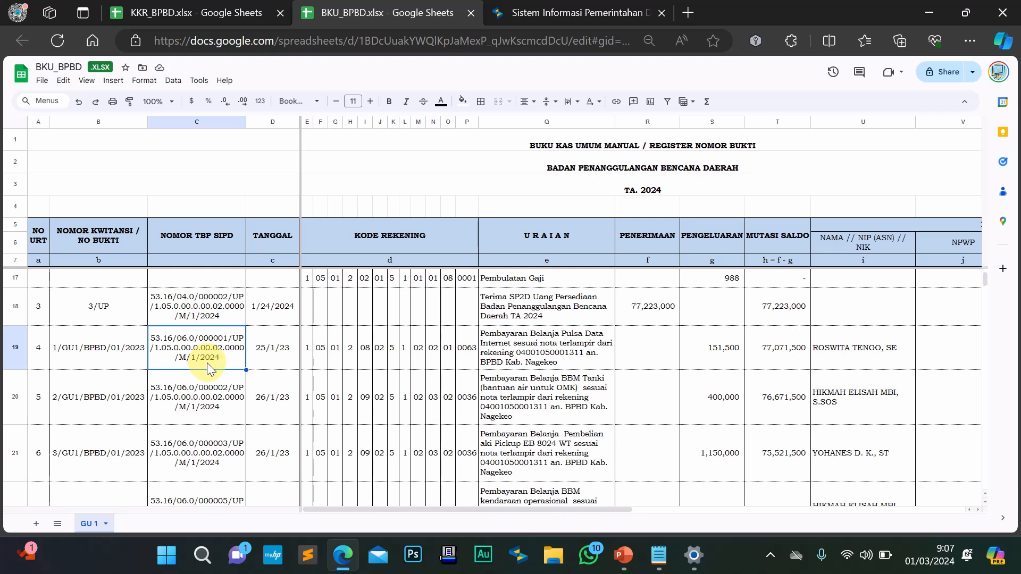
left_click(211, 397)
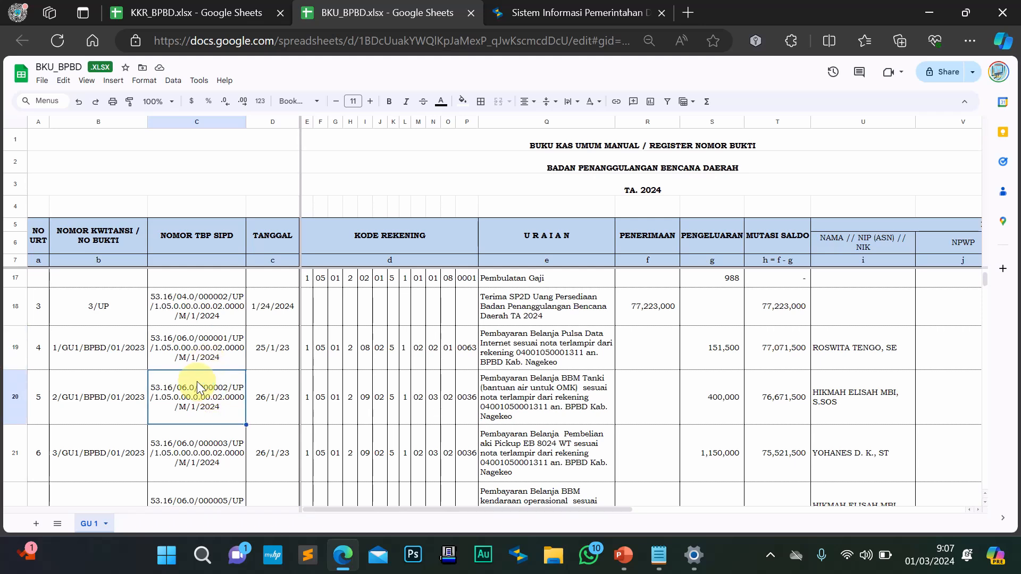
left_click(198, 383)
left_click(198, 386)
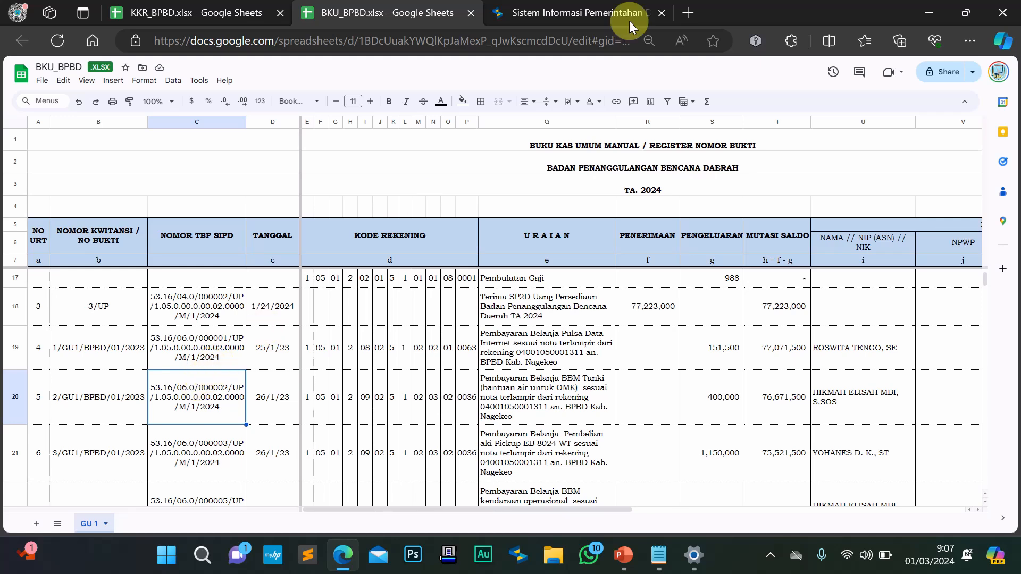
Switch to SIPD and open the Pembuatan page for UP / GU accountability reports (LPJ) under Pengeluaran
left_click(547, 15)
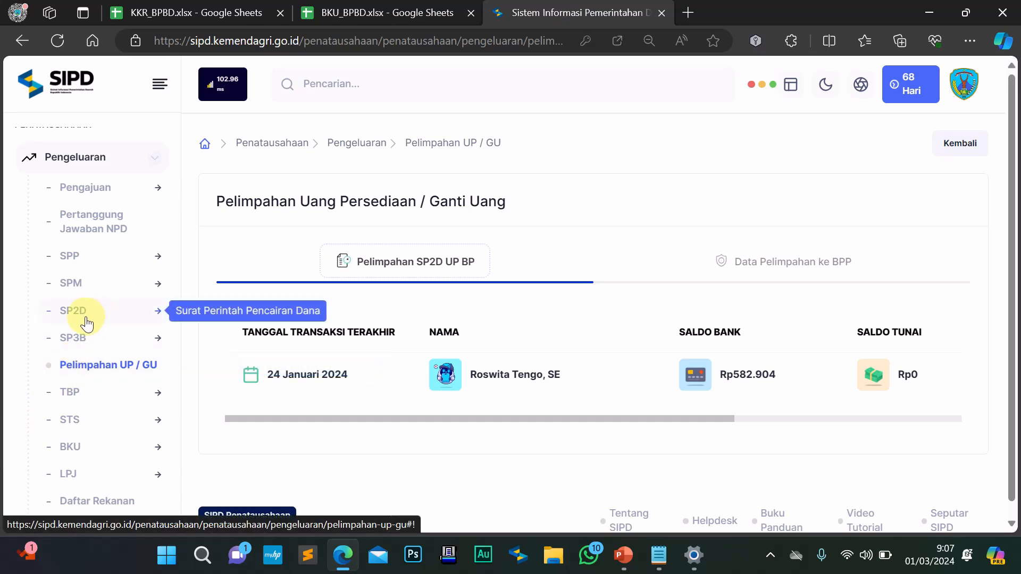
scroll(87, 323, "down", 1)
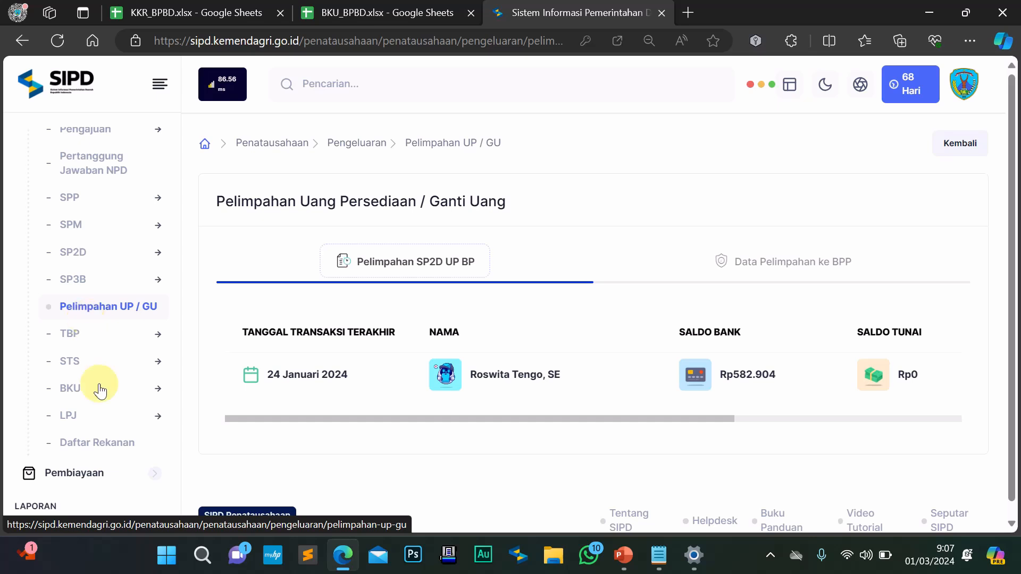
left_click(159, 419)
scroll(161, 424, "down", 1)
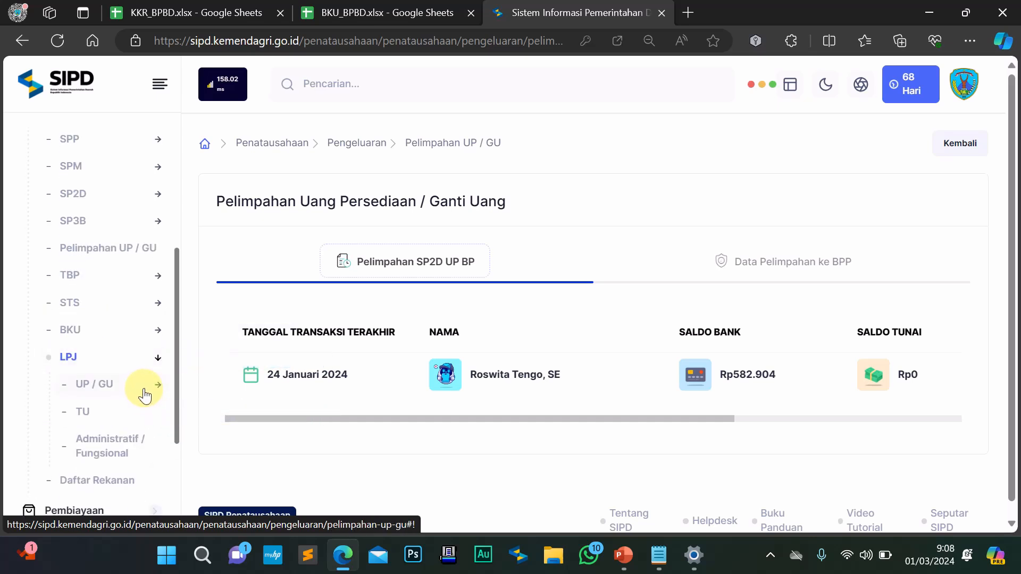
left_click(145, 391)
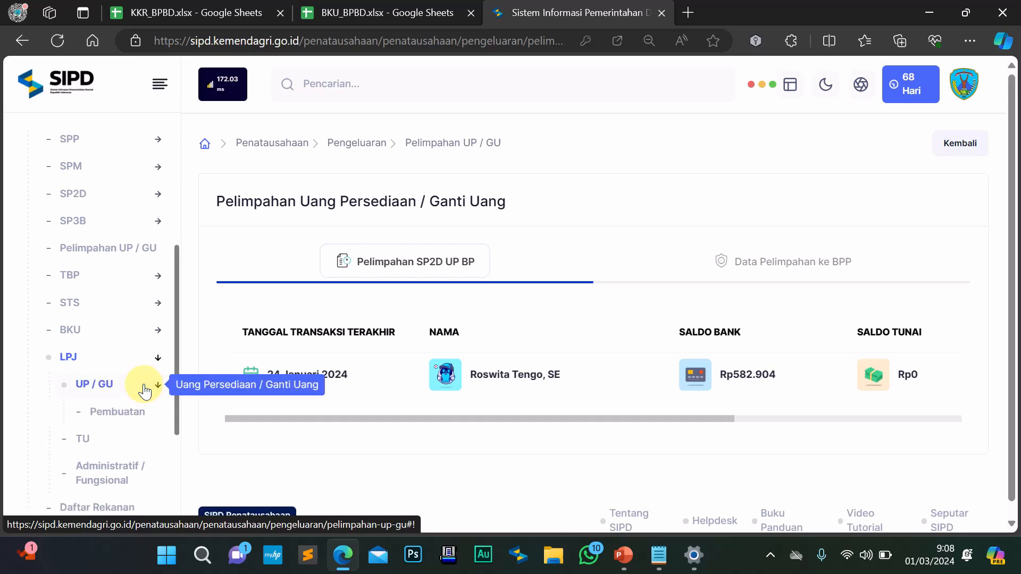
scroll(144, 390, "down", 1)
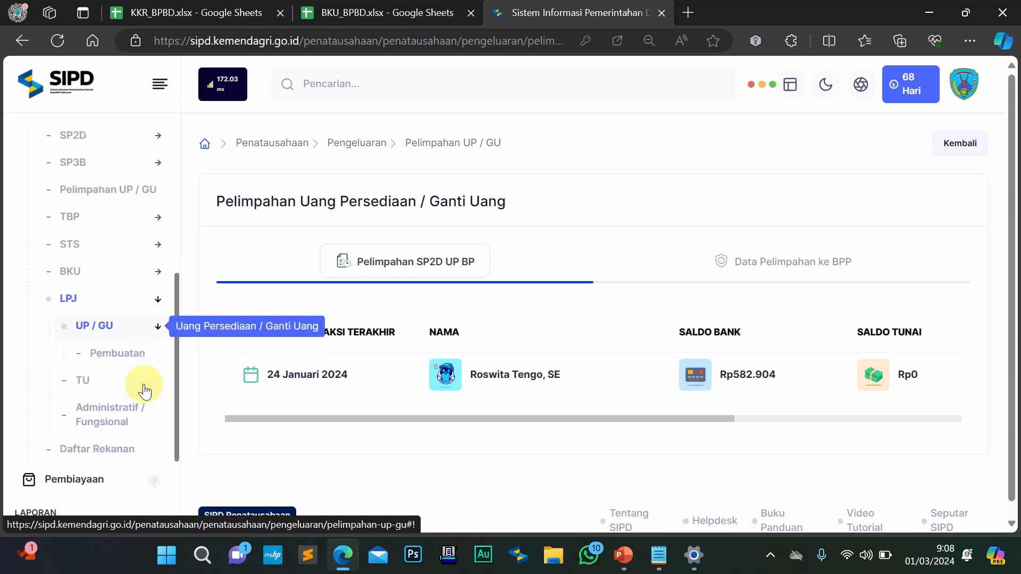
left_click(124, 354)
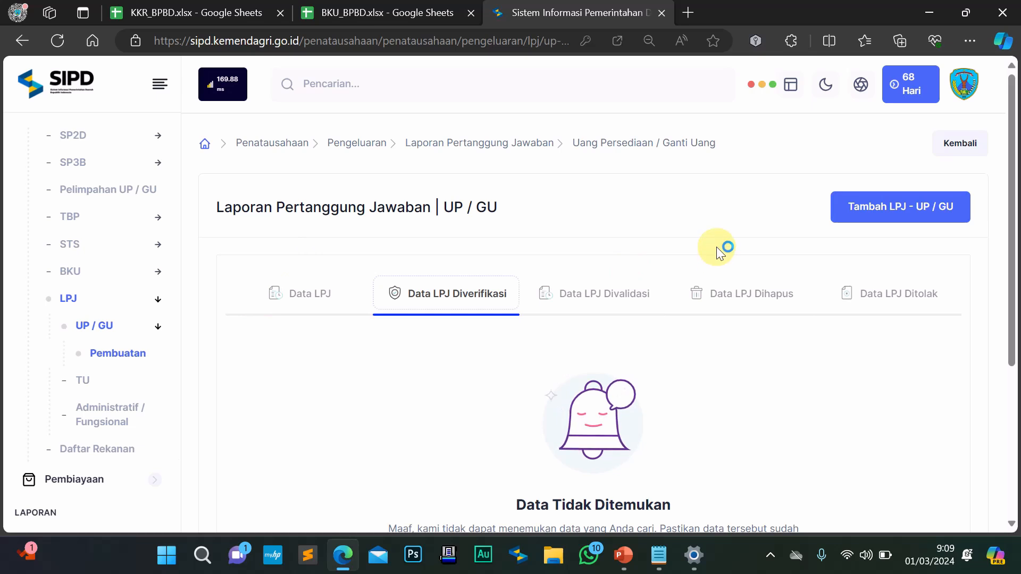
Check the validated, deleted and rejected LPJ lists for UP / GU
left_click(592, 303)
left_click(760, 302)
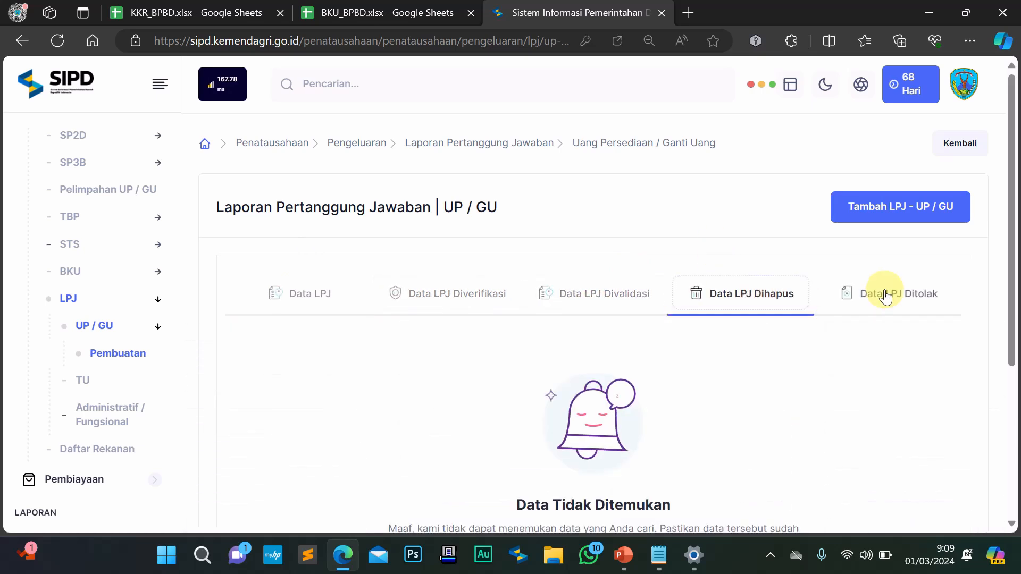
left_click(885, 291)
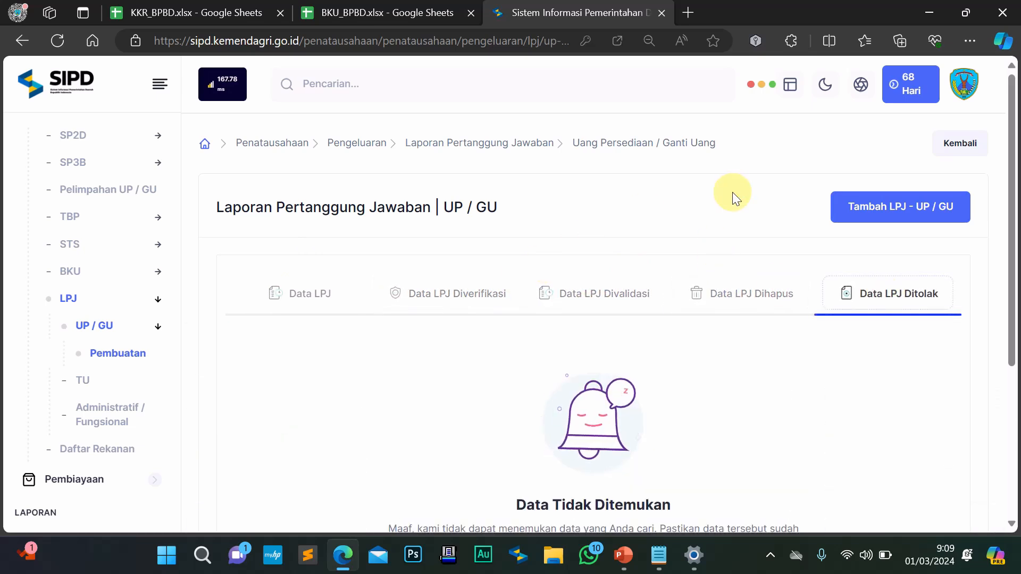
Start a new LPJ UP / GU and set its date to 1 March 2024
left_click(910, 216)
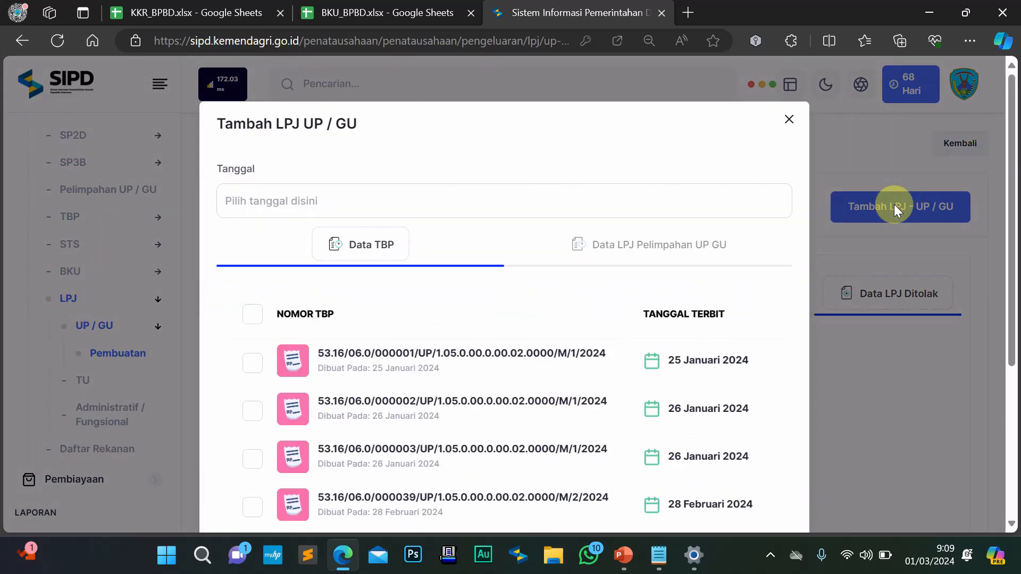
scroll(482, 153, "down", 1)
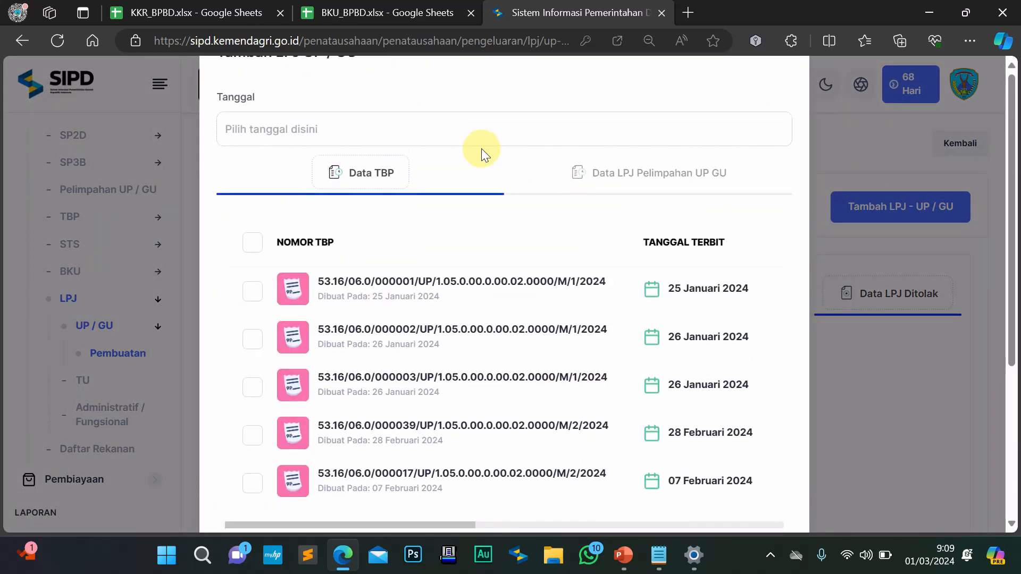
scroll(482, 151, "up", 1)
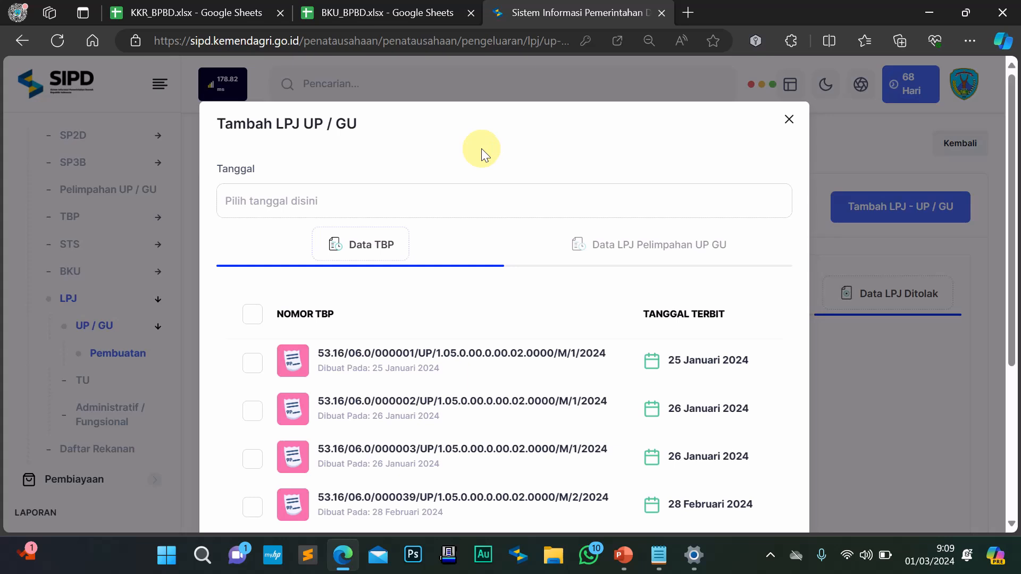
left_click(283, 199)
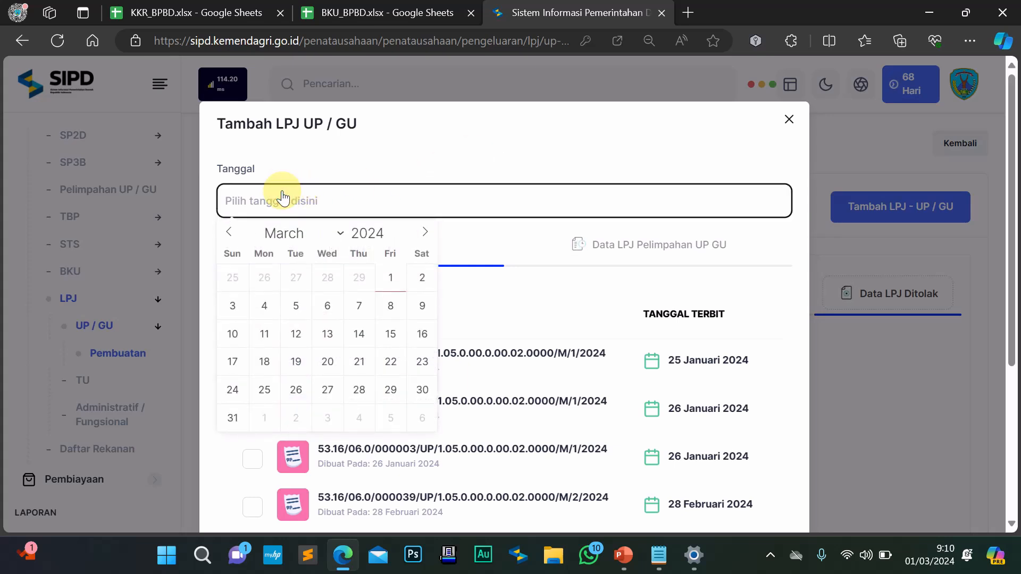
left_click(394, 277)
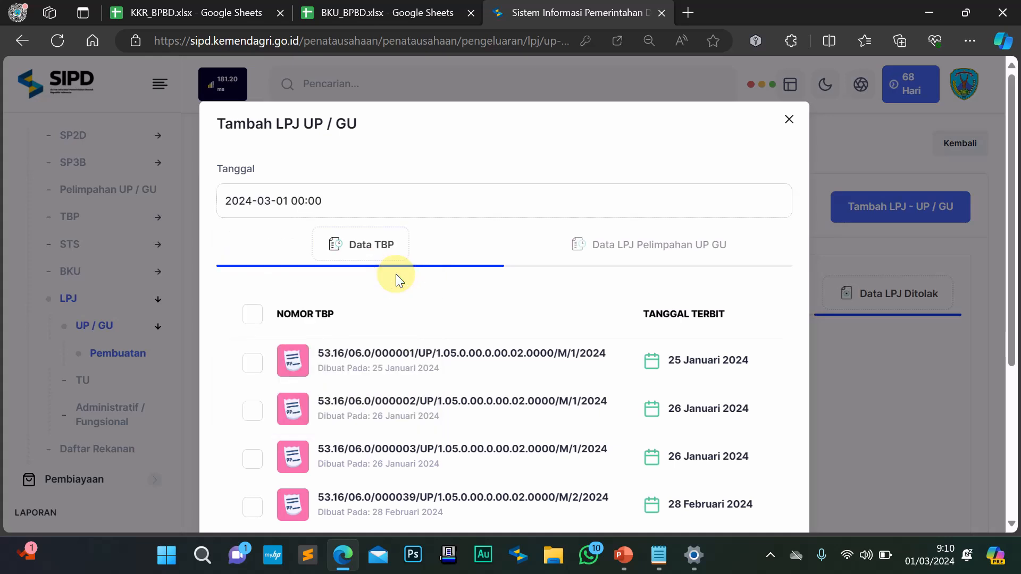
scroll(396, 273, "down", 3)
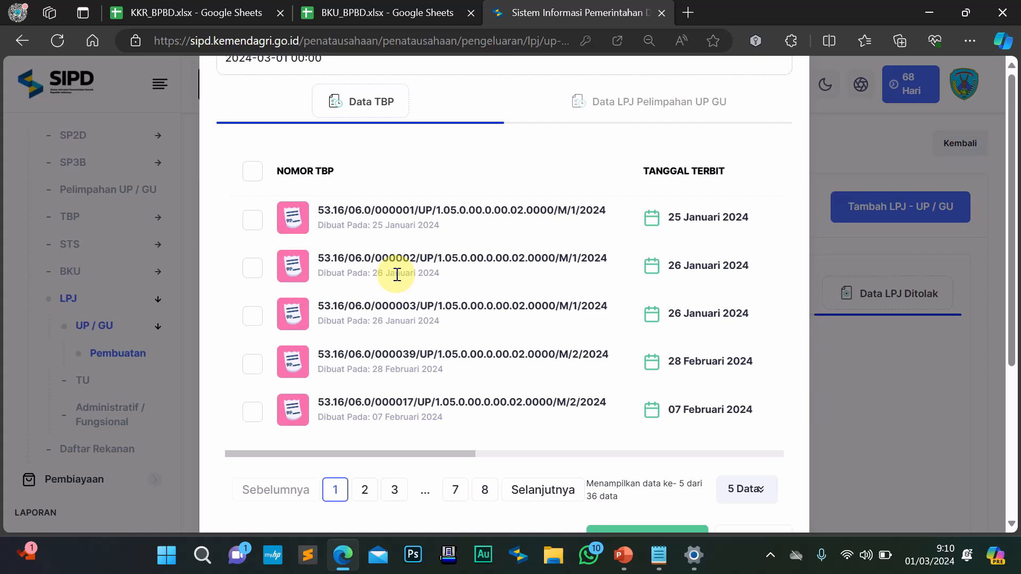
Display all TBP records at once in the new LPJ's TBP list and look through the whole list
scroll(397, 274, "up", 1)
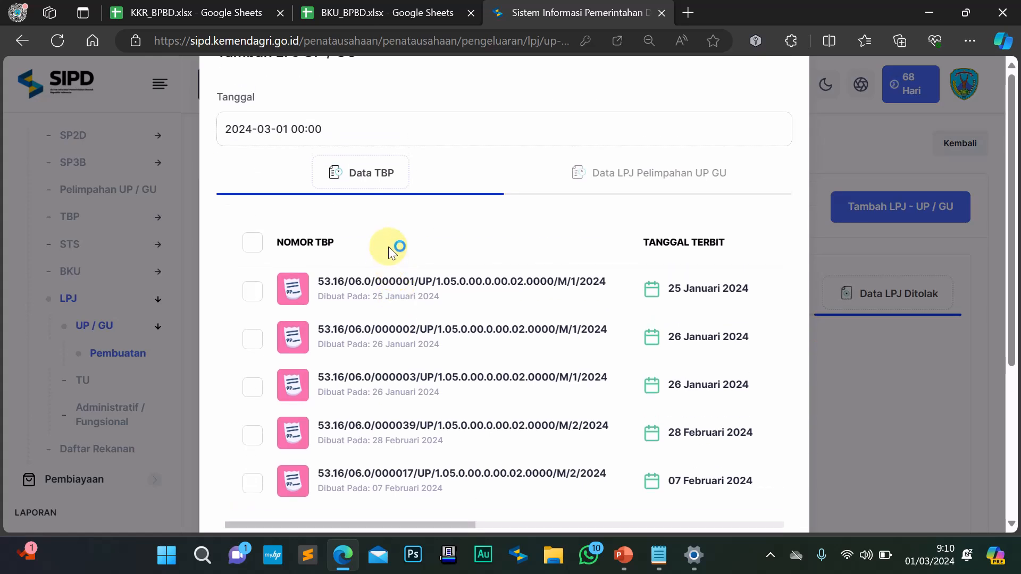
scroll(388, 246, "down", 1)
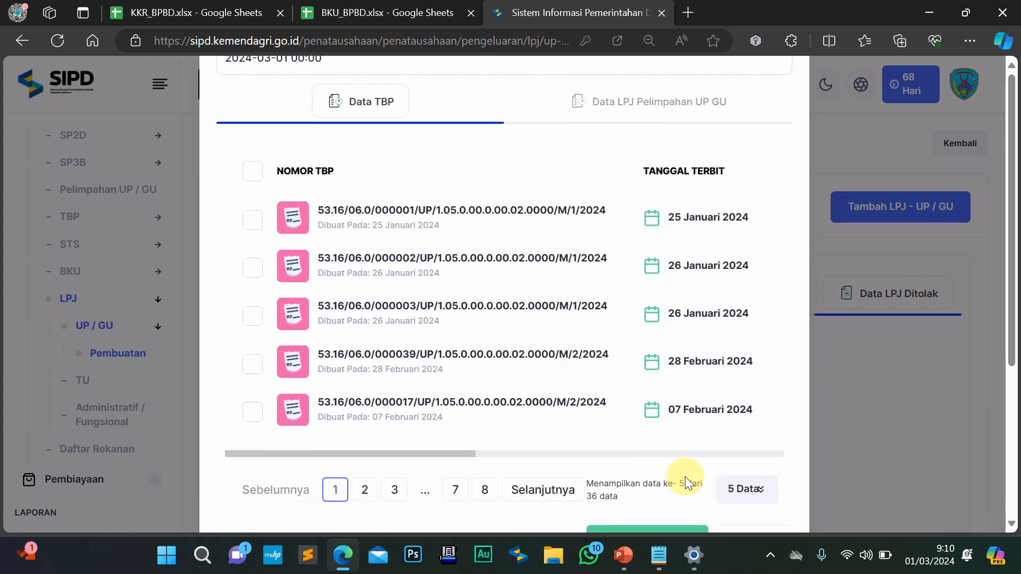
scroll(496, 394, "down", 1)
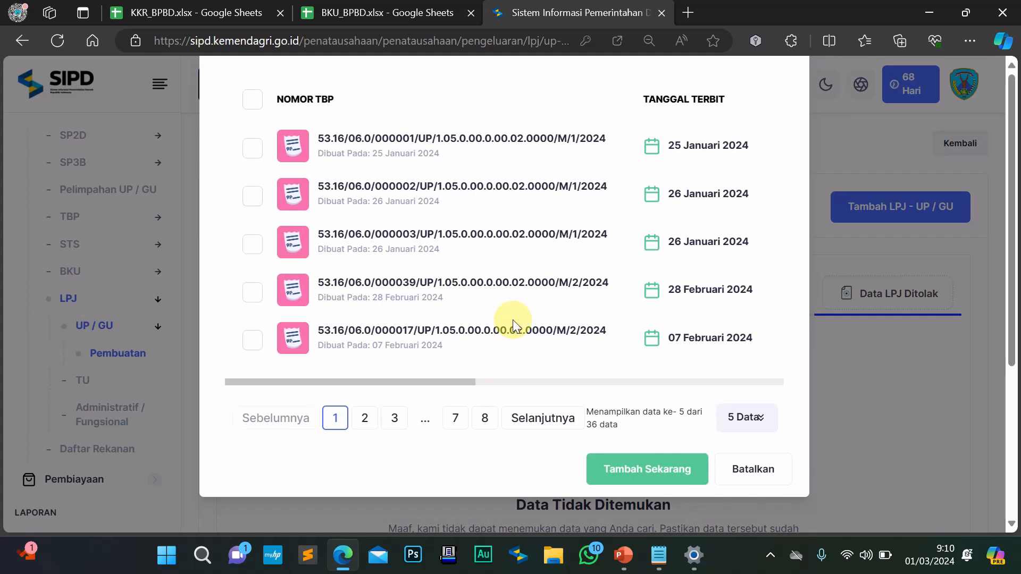
left_click(757, 423)
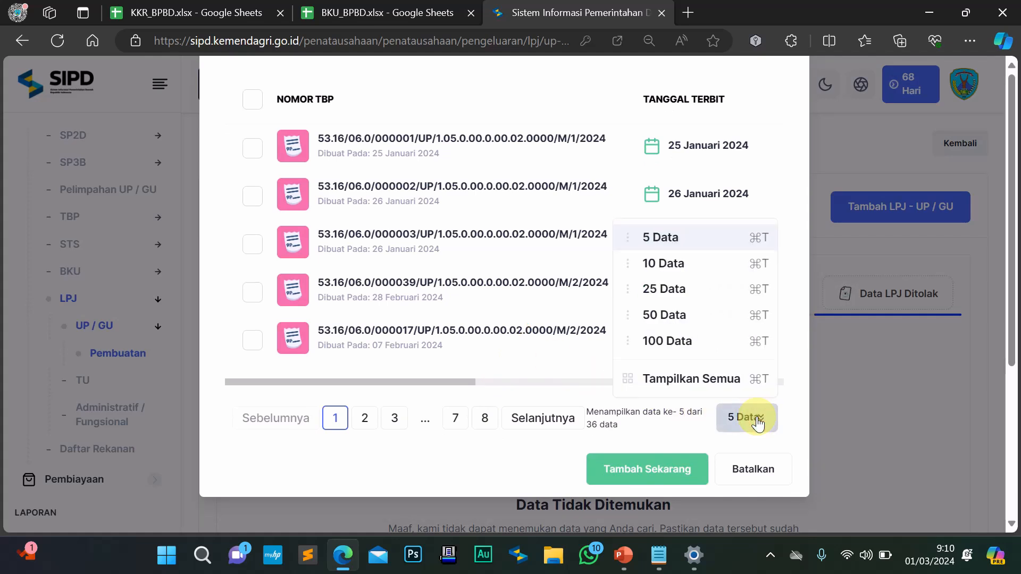
left_click(709, 380)
scroll(472, 230, "down", 8)
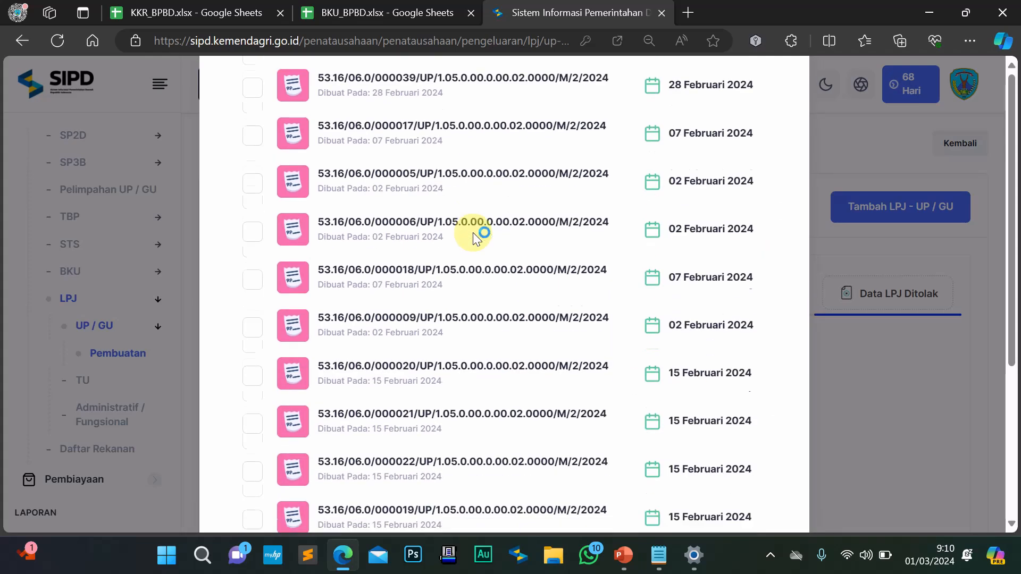
scroll(473, 234, "down", 10)
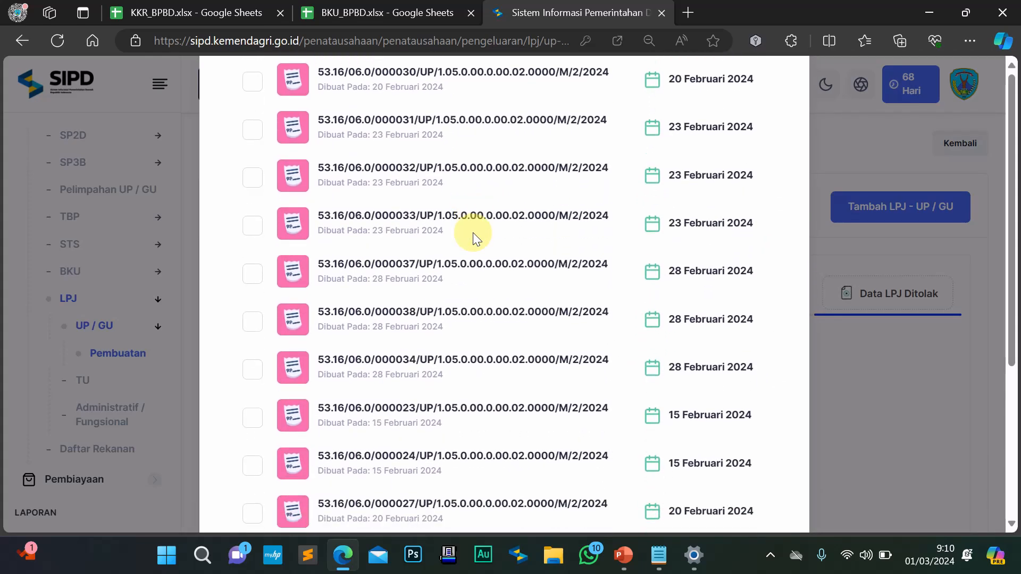
scroll(473, 232, "down", 3)
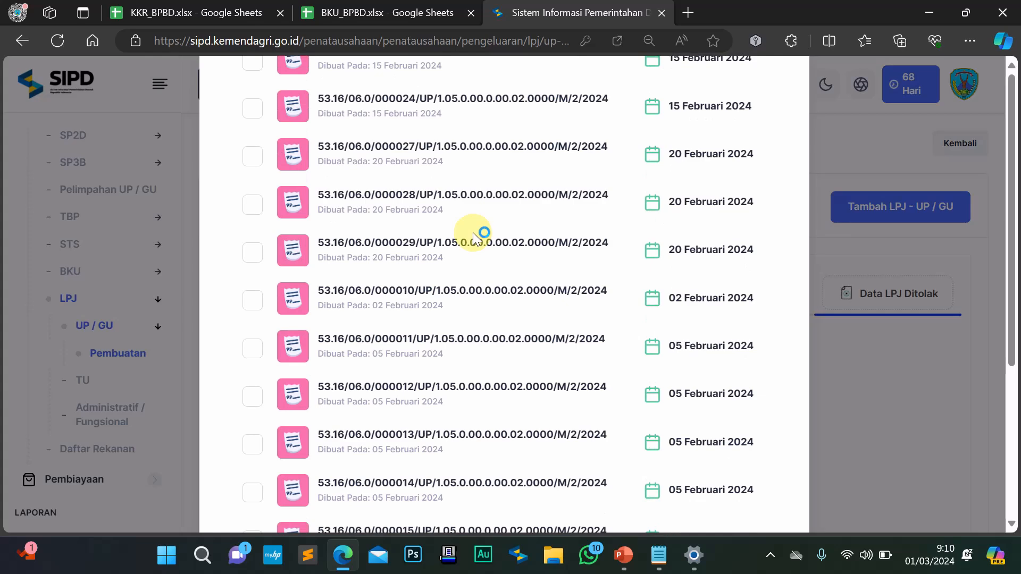
scroll(473, 236, "down", 5)
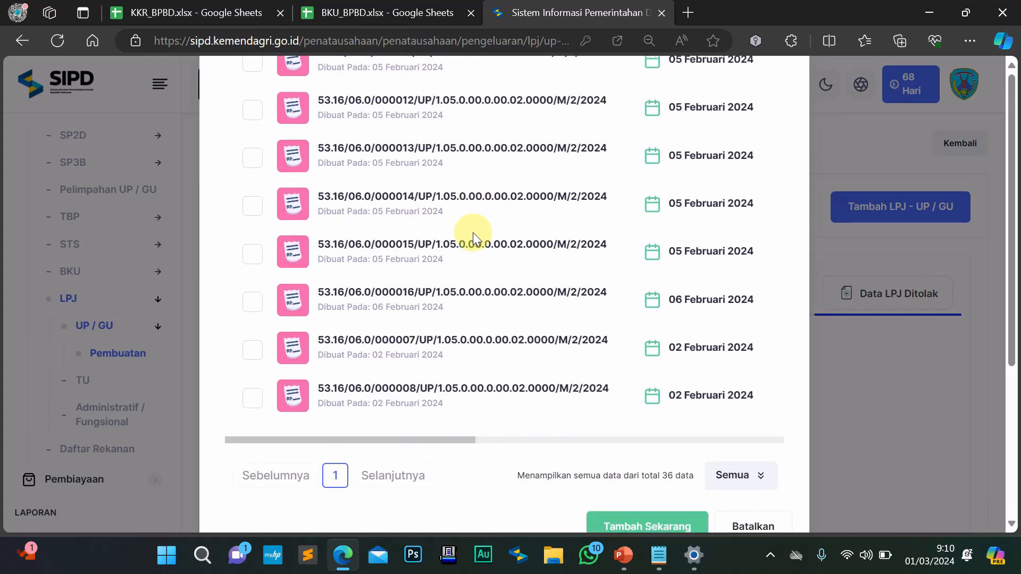
scroll(473, 233, "up", 10)
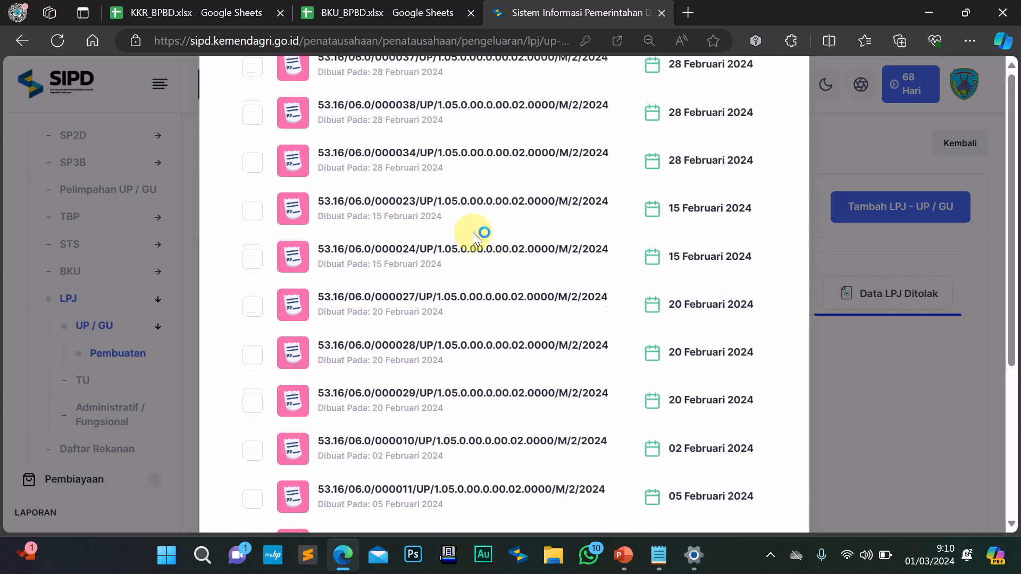
scroll(473, 232, "up", 12)
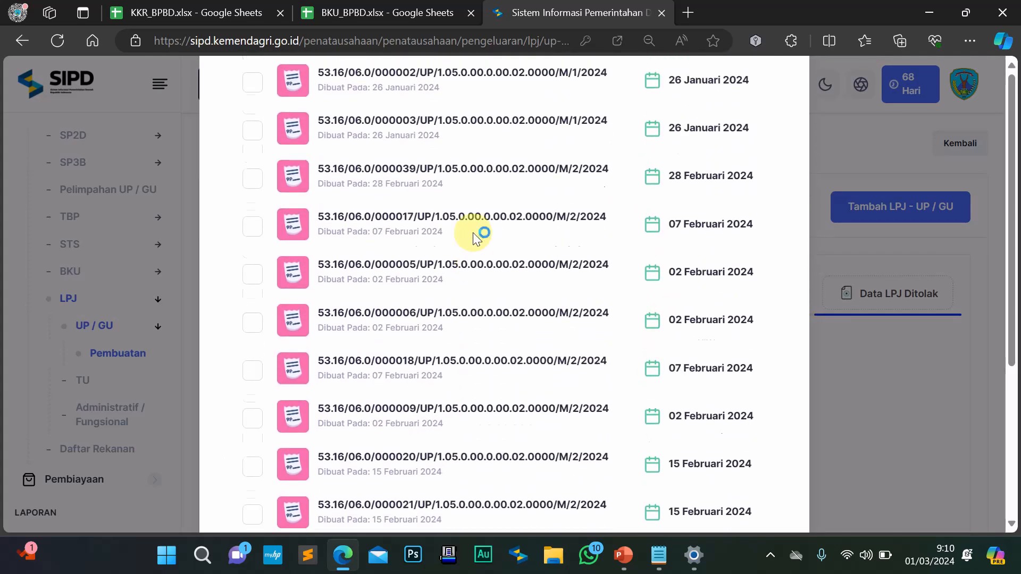
scroll(473, 232, "up", 2)
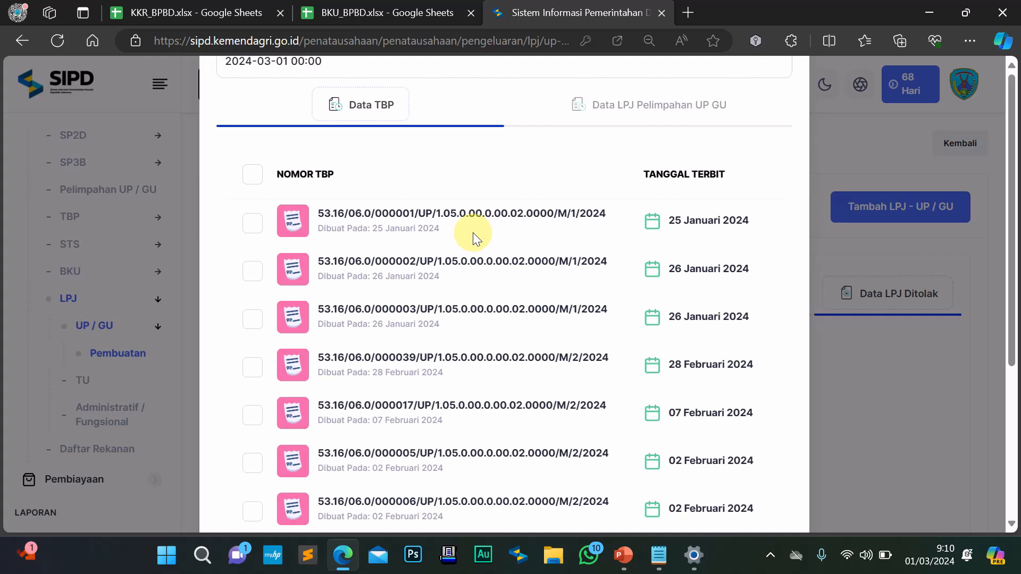
Select all TBP records for the LPJ and check the selection throughout the list
left_click(251, 178)
scroll(419, 231, "down", 15)
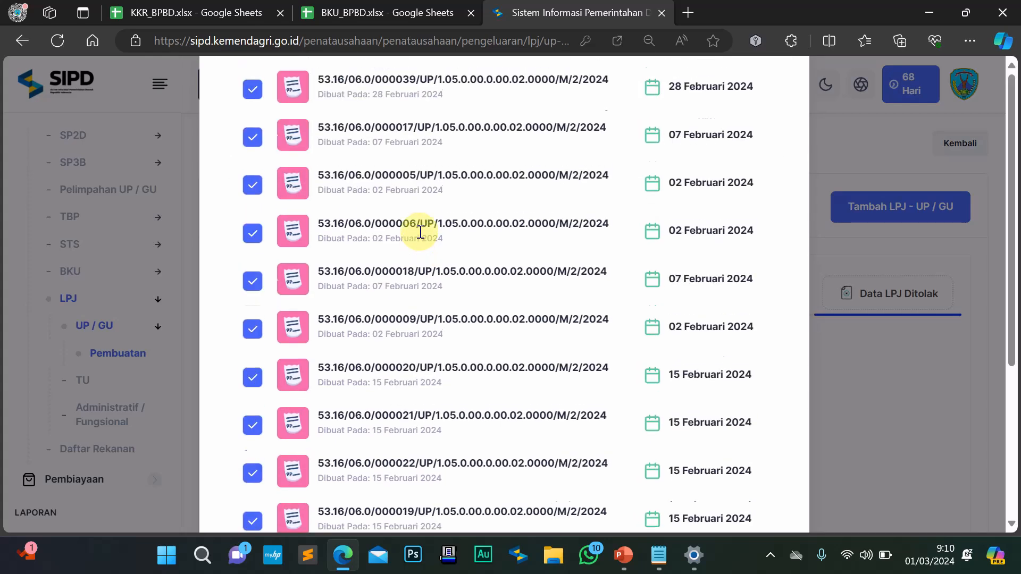
scroll(419, 232, "down", 8)
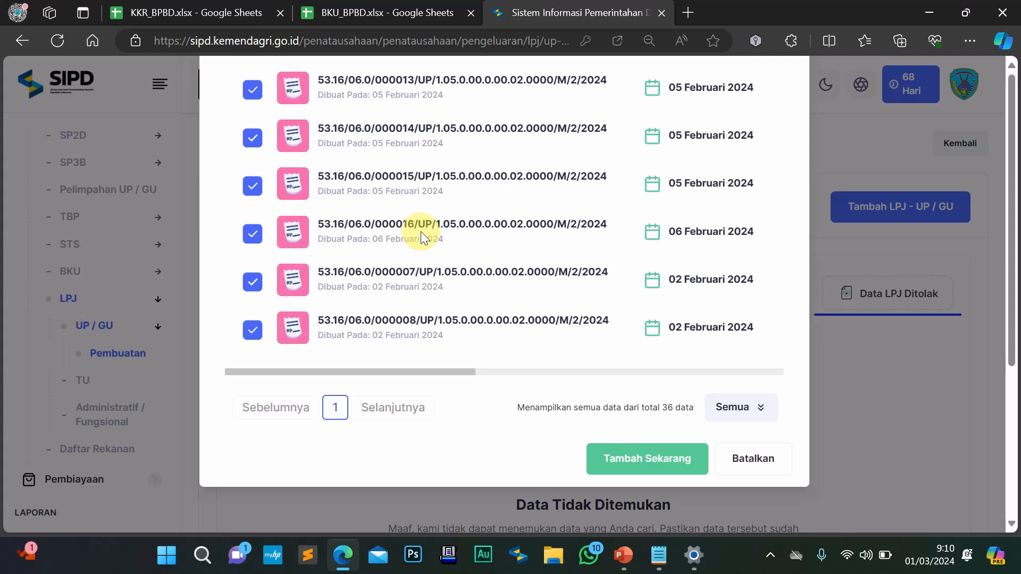
scroll(420, 231, "up", 4)
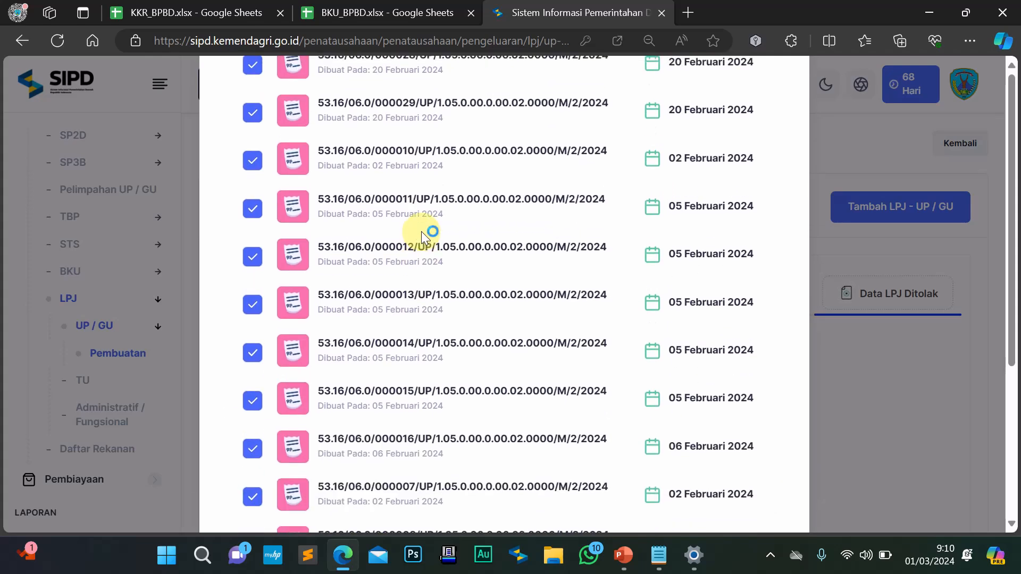
scroll(421, 231, "up", 12)
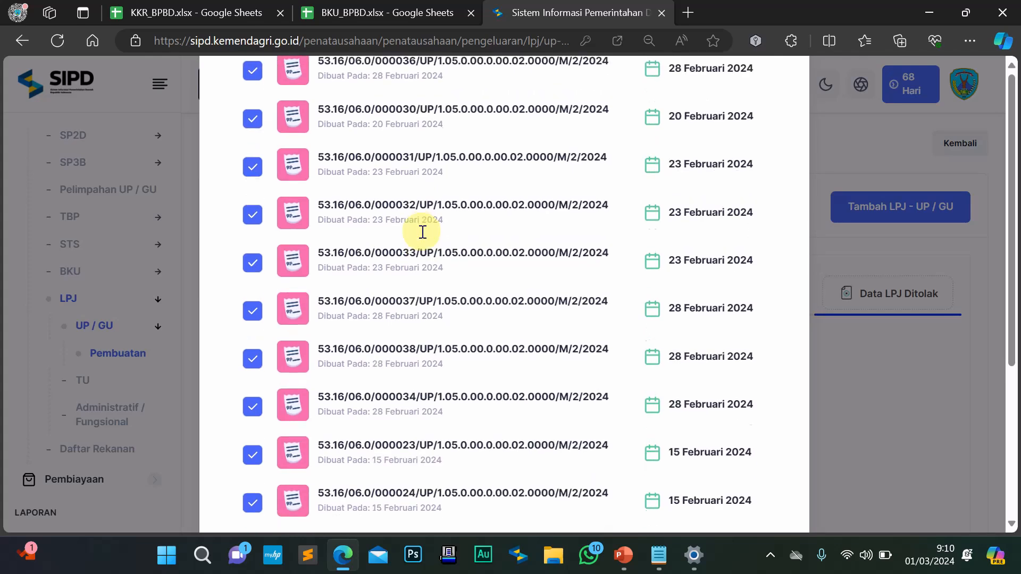
scroll(421, 234, "up", 12)
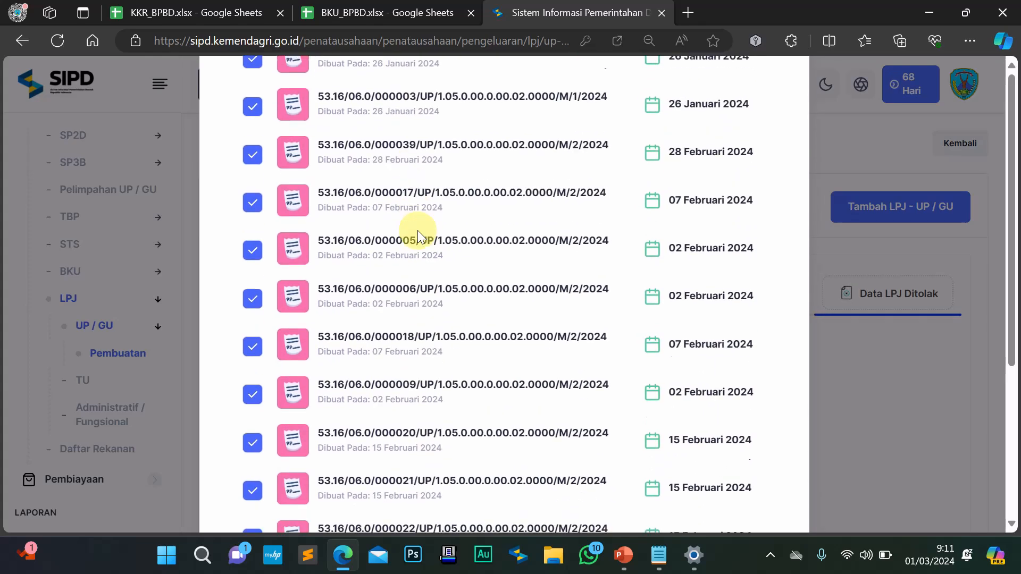
scroll(416, 231, "up", 1)
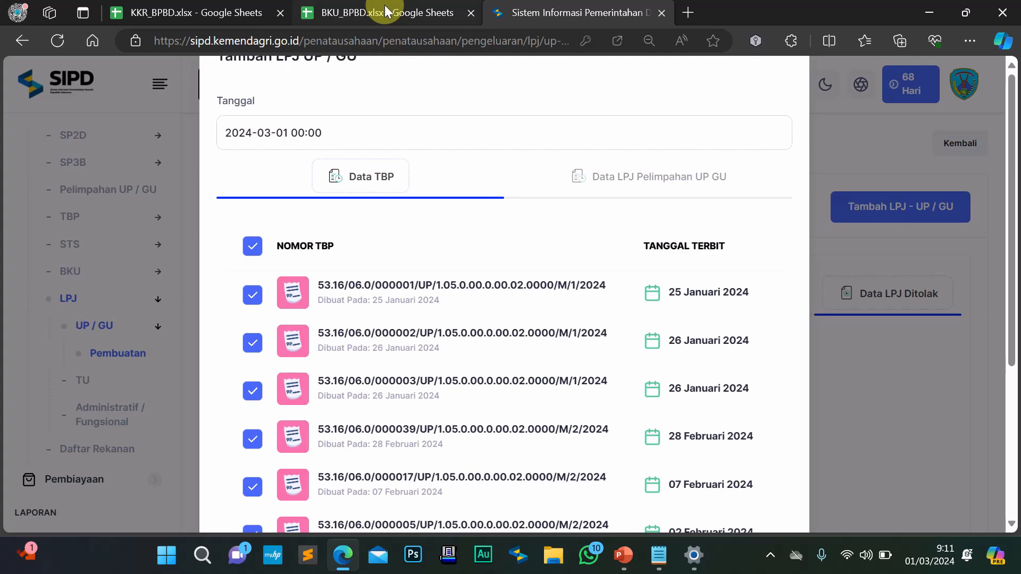
Switch to the BKU_BPBD spreadsheet and check the SIPD TBP numbers of receipts 1/GU1 to 4/GU1 for January
left_click(386, 12)
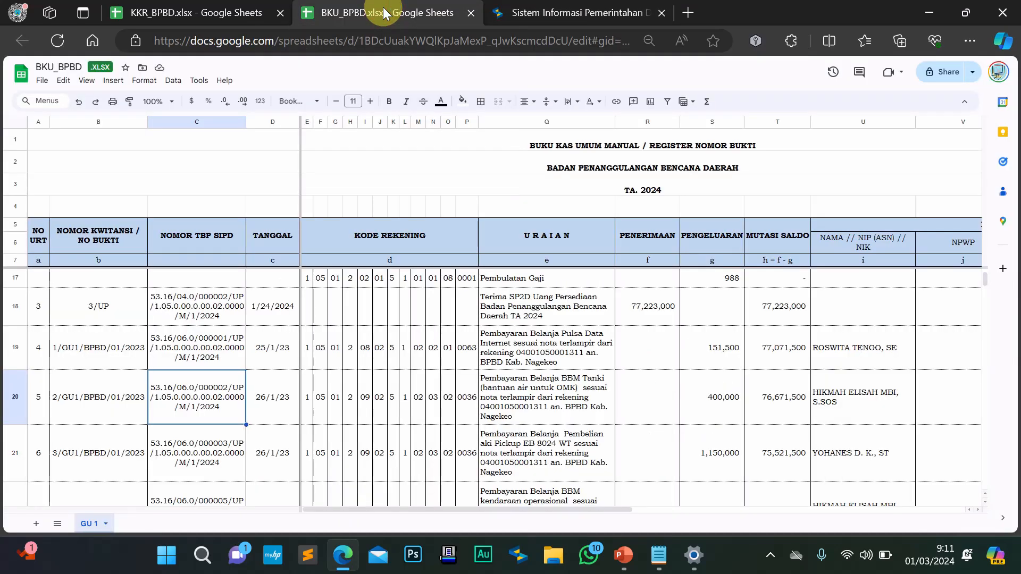
left_click(182, 312)
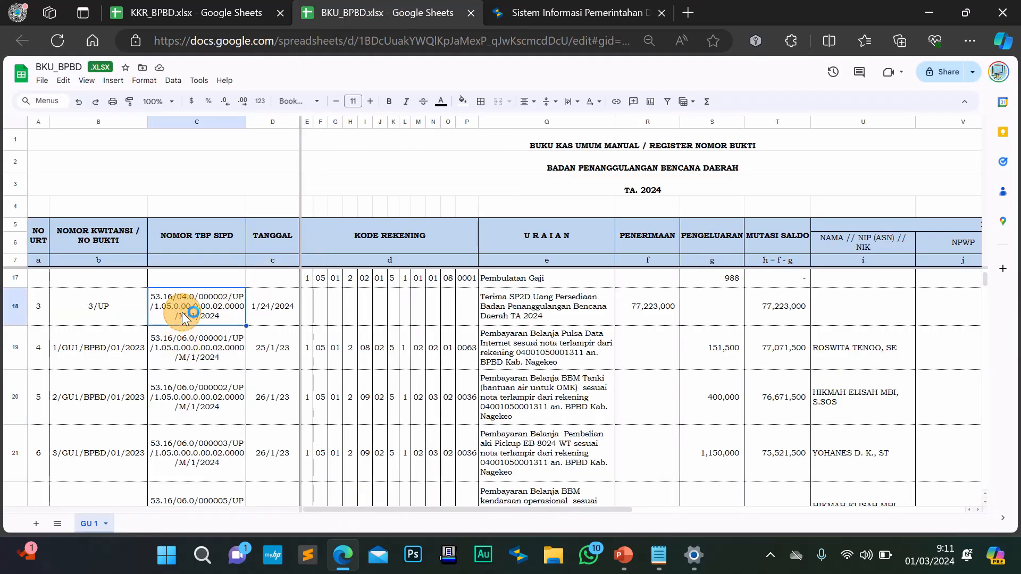
left_click(200, 352)
left_click(209, 395)
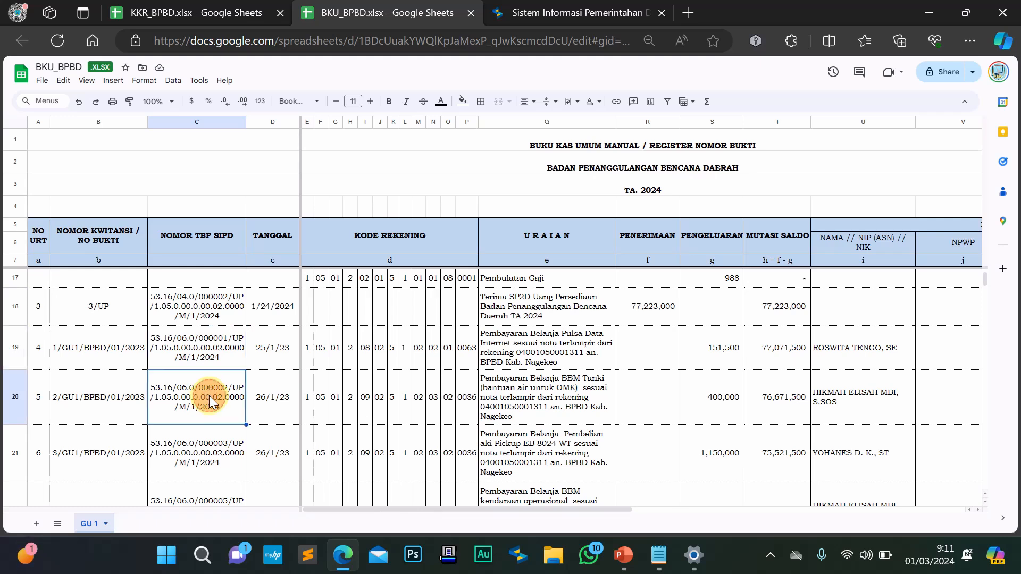
left_click(209, 438)
scroll(208, 438, "down", 1)
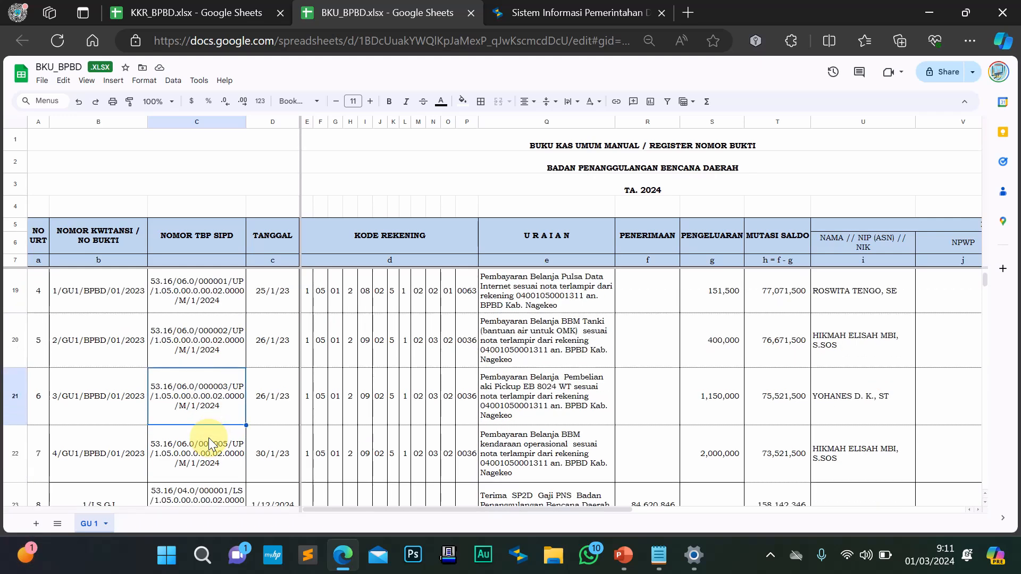
left_click(208, 438)
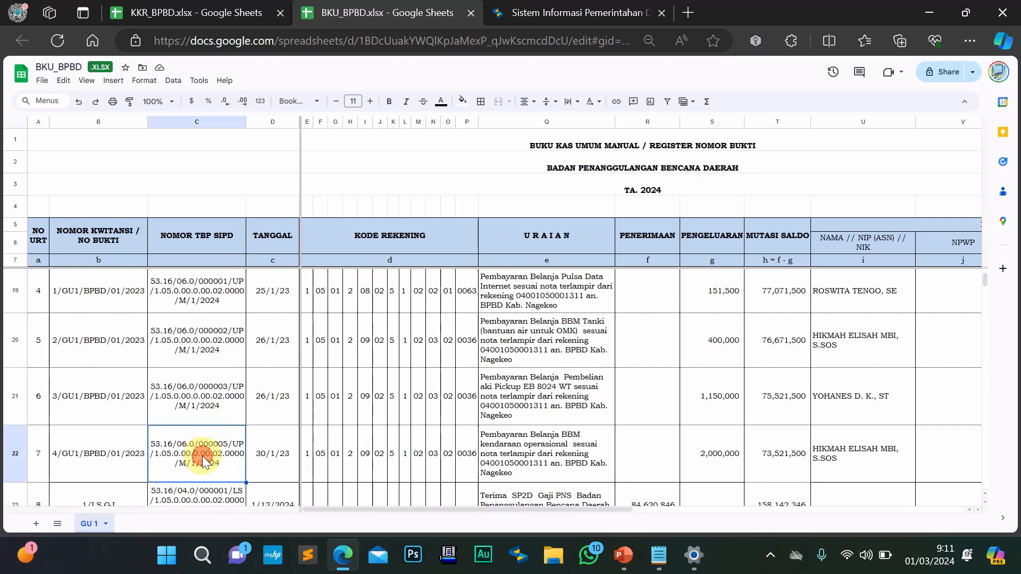
scroll(212, 394, "down", 2)
left_click(214, 398)
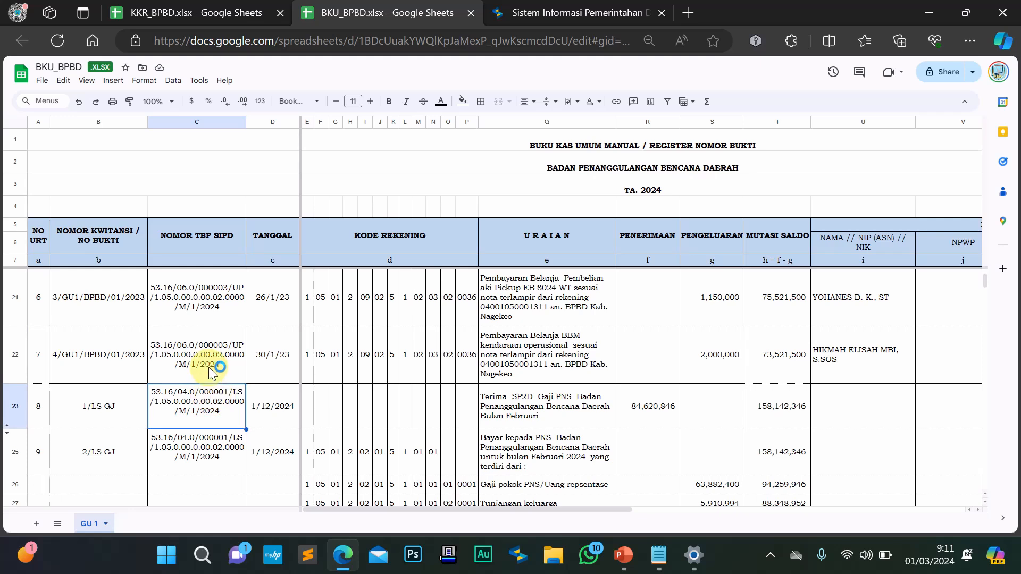
Check the SIPD TBP numbers of the February receipts 5/GU1 to 9/GU1, past the salary (LS) entries
scroll(209, 367, "down", 2)
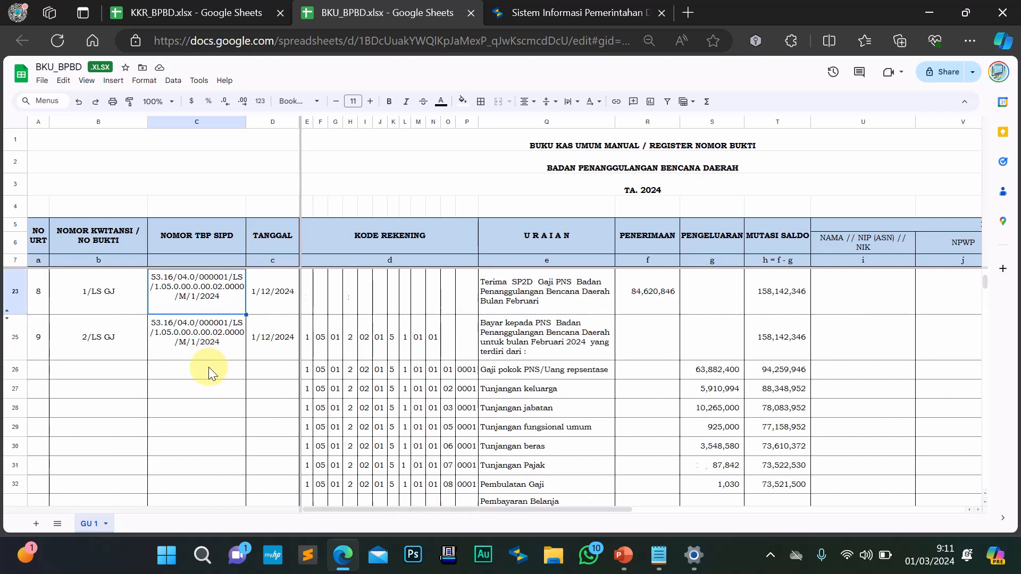
scroll(208, 367, "up", 3)
scroll(208, 366, "down", 3)
left_click(186, 326)
scroll(186, 326, "down", 2)
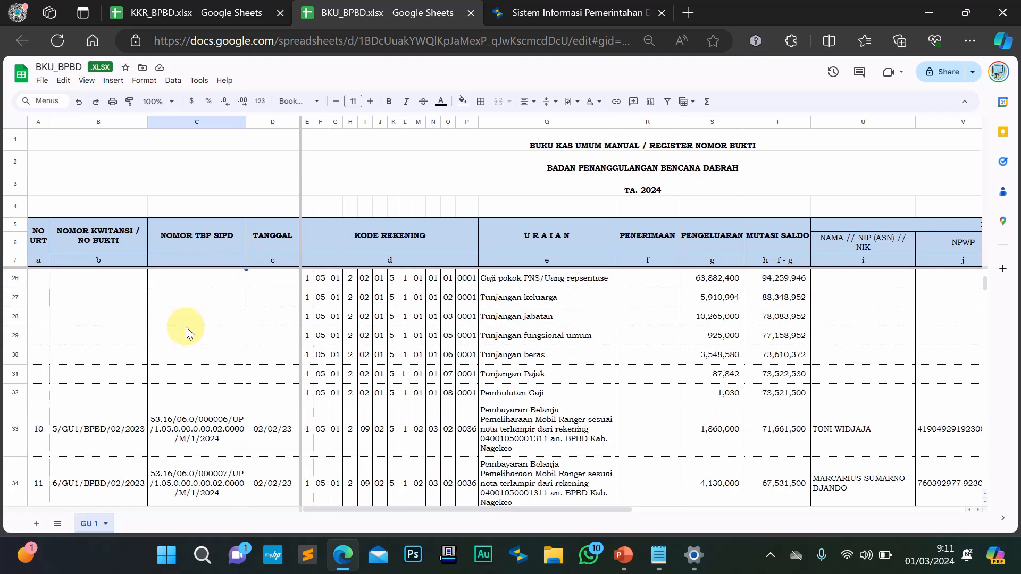
scroll(186, 326, "down", 3)
left_click(186, 327)
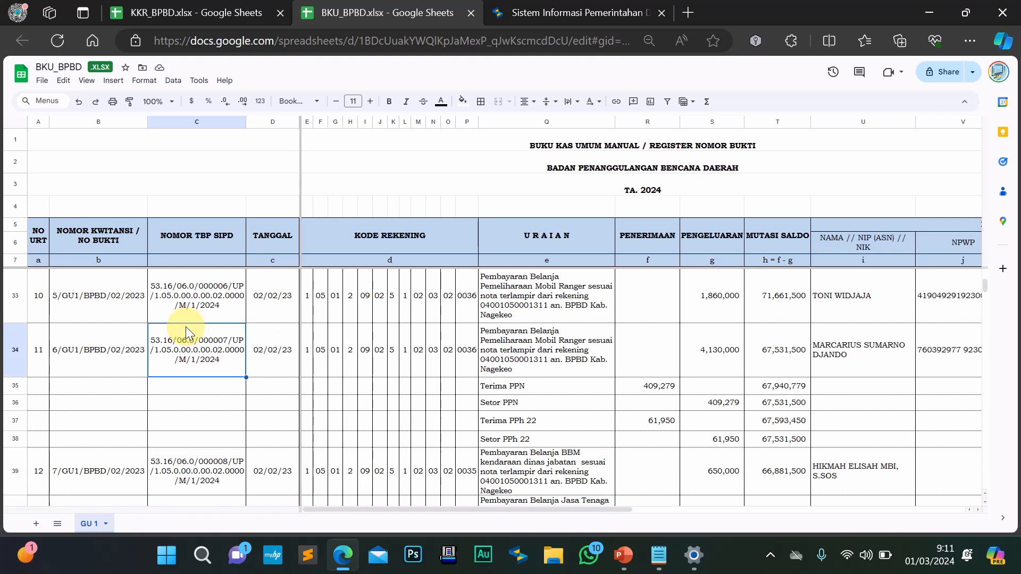
scroll(186, 326, "down", 3)
left_click(187, 327)
left_click(189, 349)
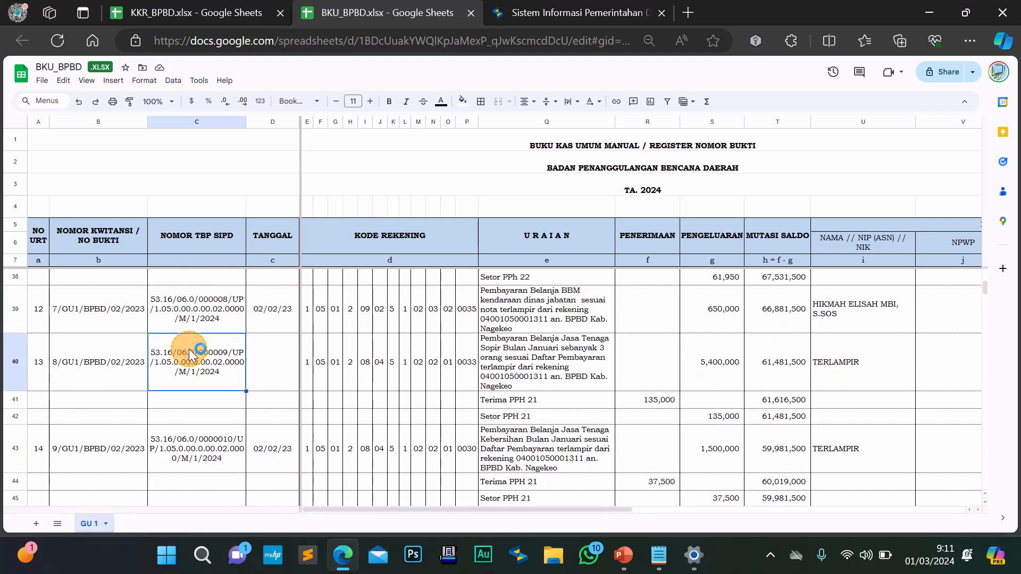
left_click(211, 441)
Return to SIPD, recheck the selected TBP records and add the LPJ UP / GU
left_click(528, 6)
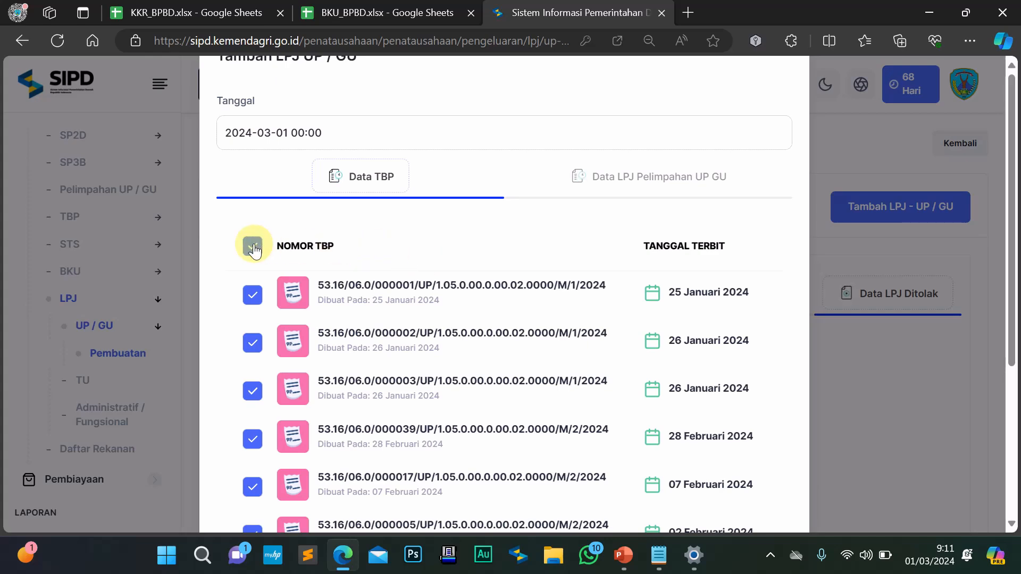
scroll(412, 266, "down", 10)
scroll(414, 266, "down", 15)
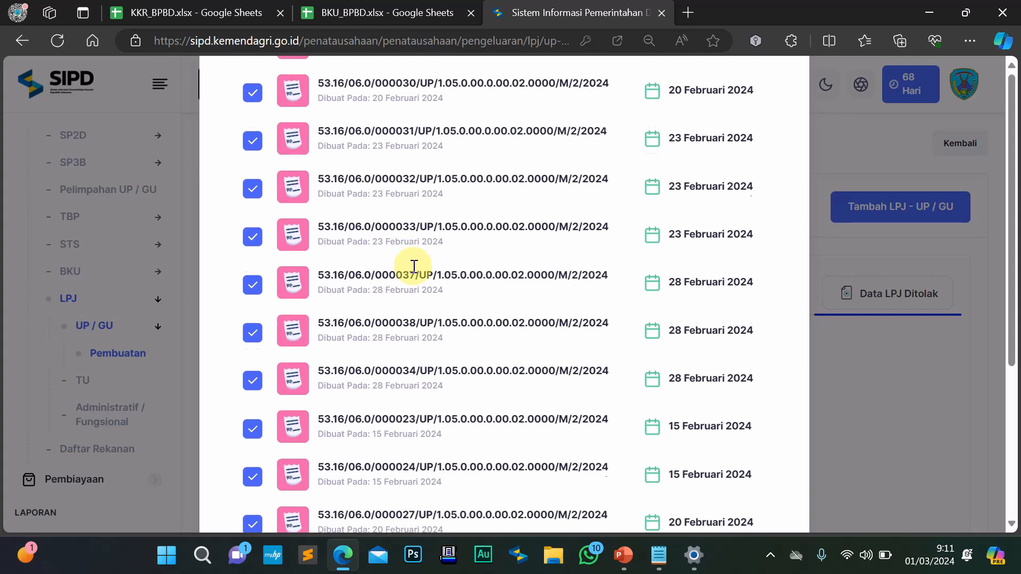
scroll(413, 266, "down", 5)
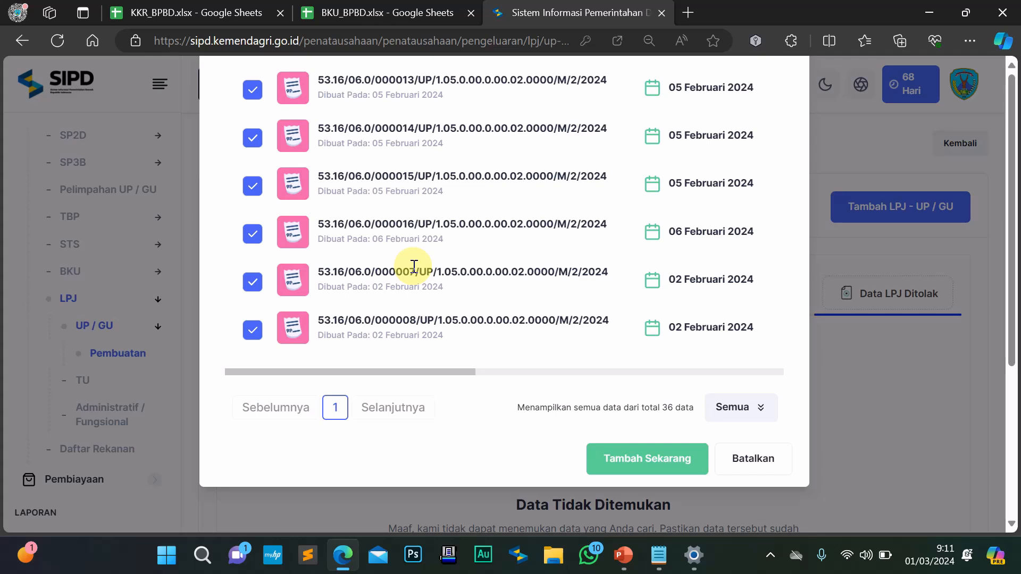
left_click(638, 463)
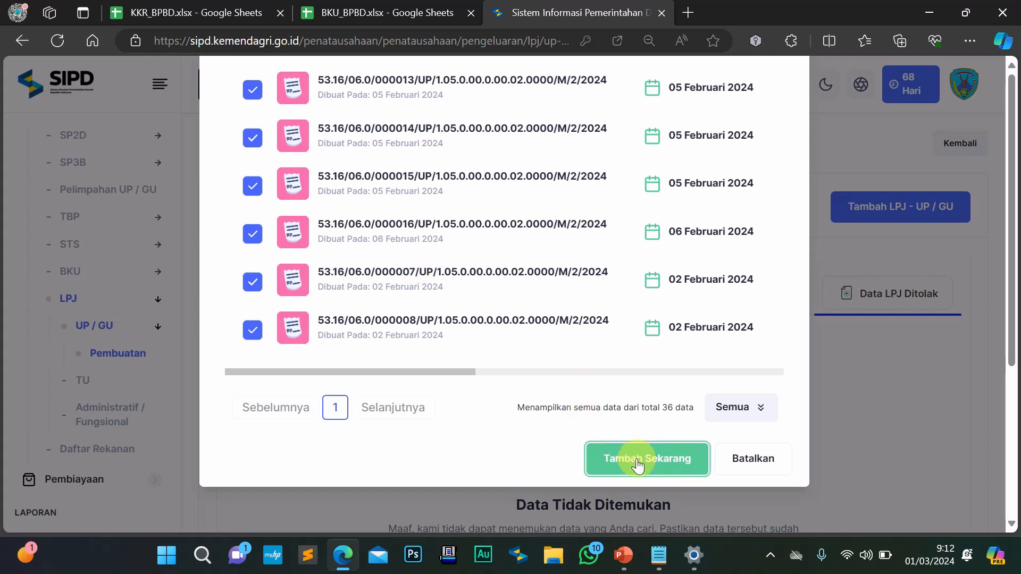
left_click(637, 461)
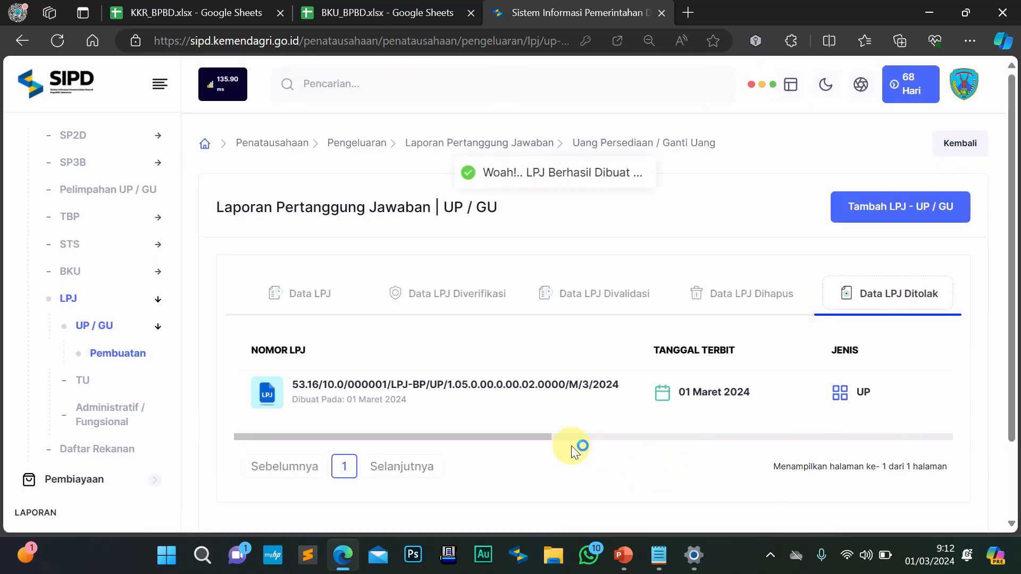
Open the print page of the new UP / GU LPJ and view the report preview
left_click_drag(538, 438, 971, 437)
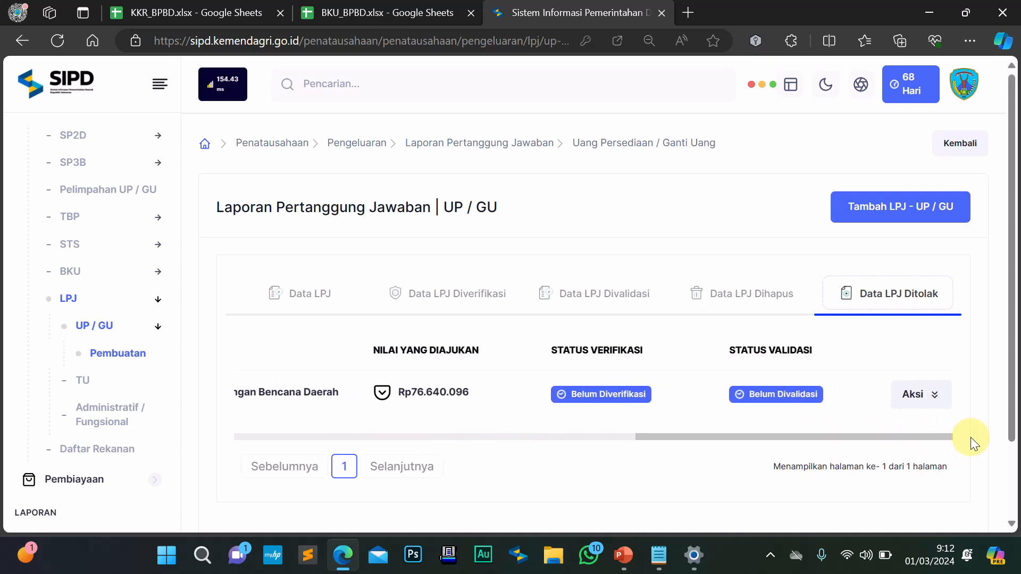
left_click(936, 404)
left_click(846, 437)
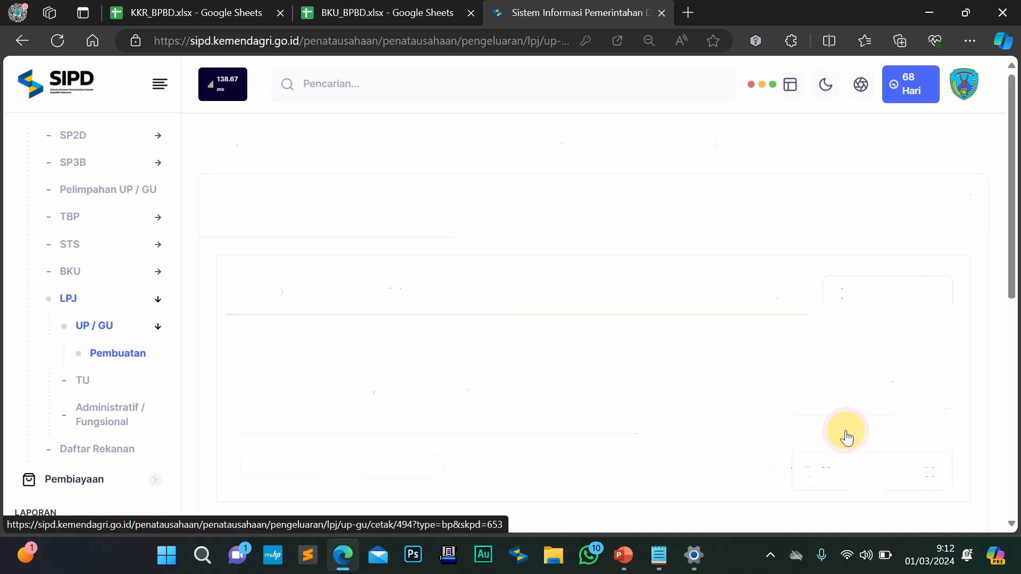
scroll(495, 337, "down", 10)
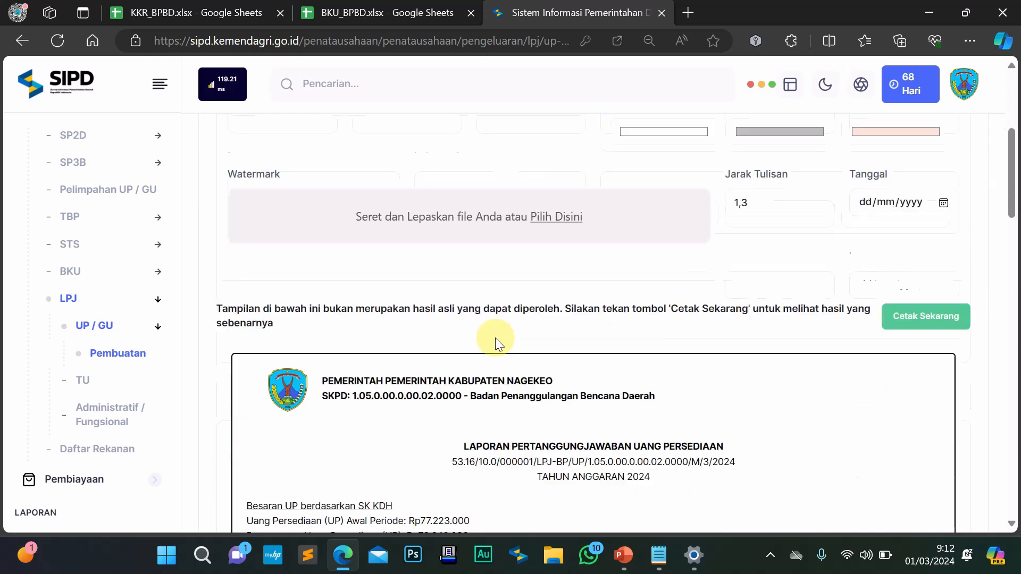
Review the LPJ preview's budget, current-period, accumulated spending and remaining budget rows through to the treasurer's signature block
scroll(496, 337, "down", 3)
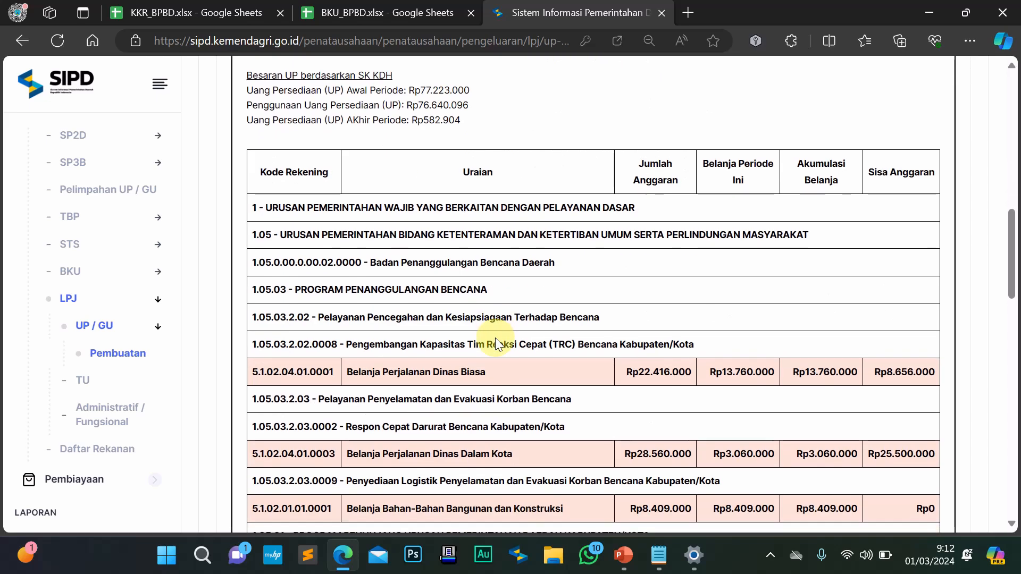
scroll(495, 337, "down", 4)
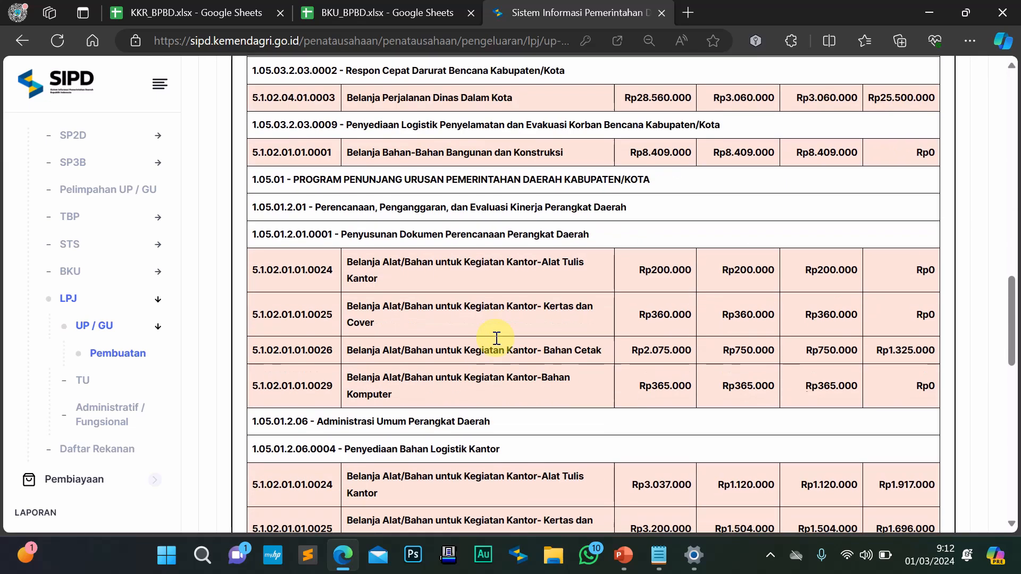
scroll(496, 340, "down", 1)
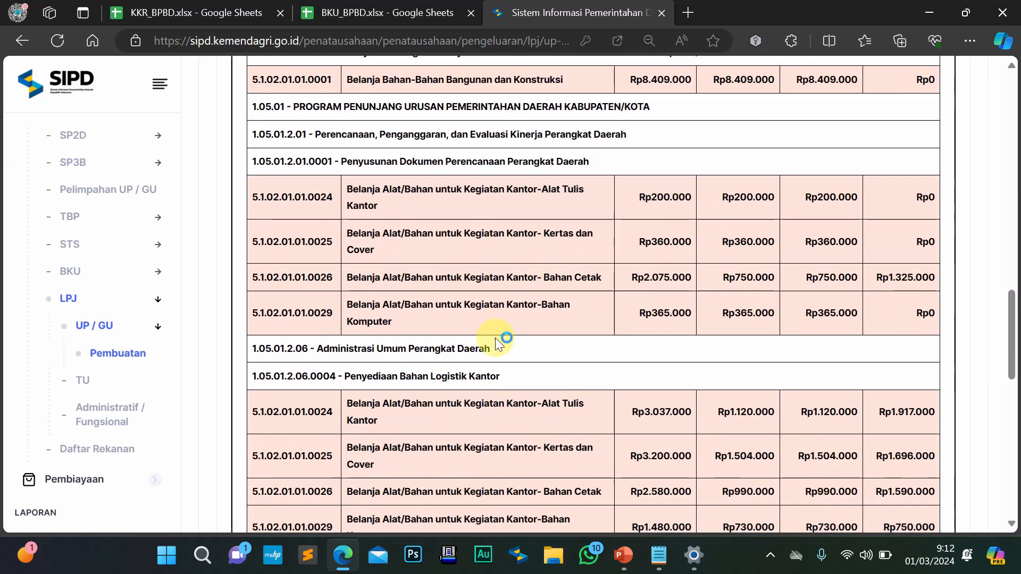
scroll(496, 340, "down", 4)
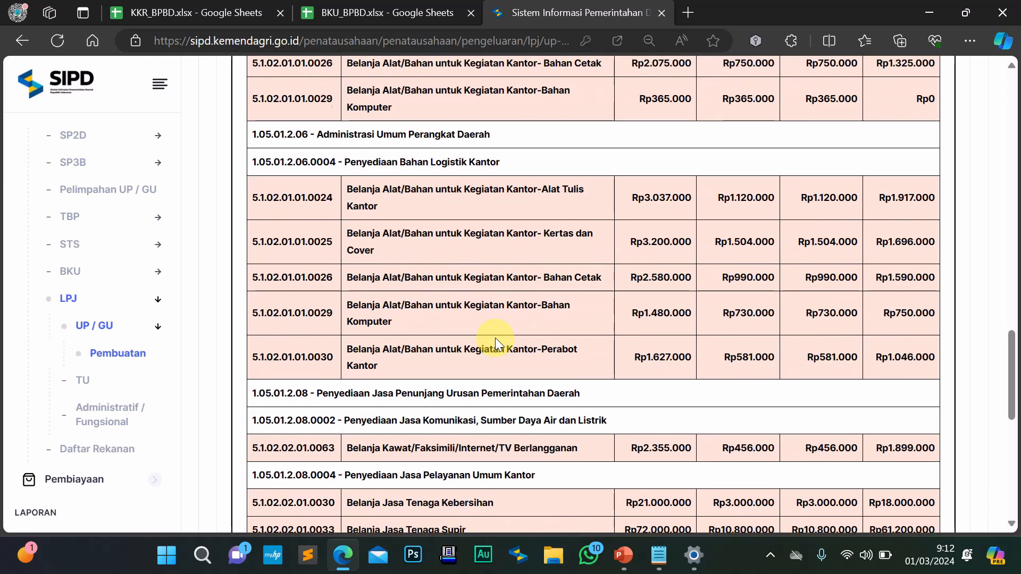
scroll(496, 337, "up", 2)
scroll(496, 337, "down", 3)
scroll(496, 337, "down", 6)
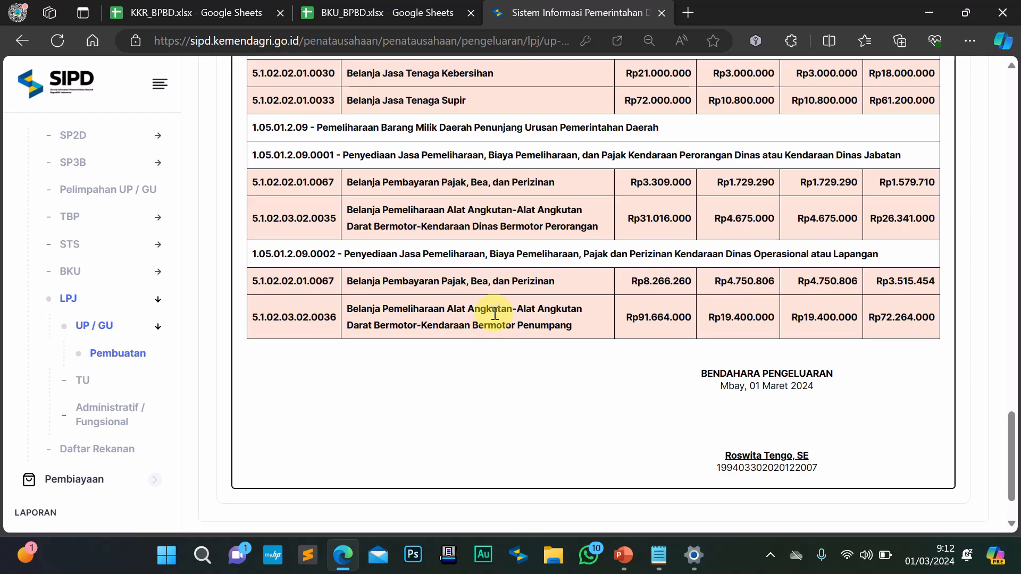
scroll(494, 314, "up", 13)
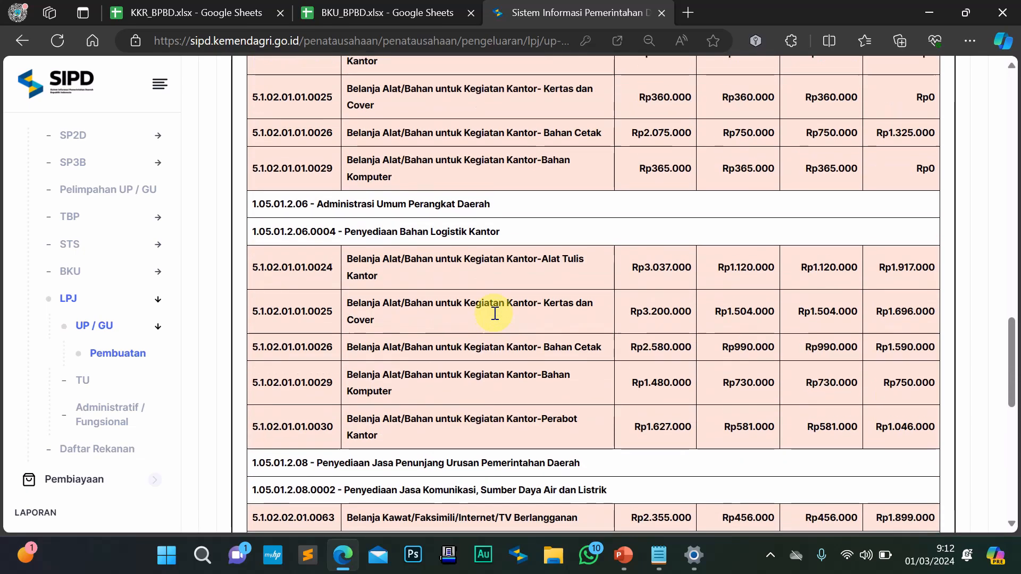
scroll(493, 313, "up", 6)
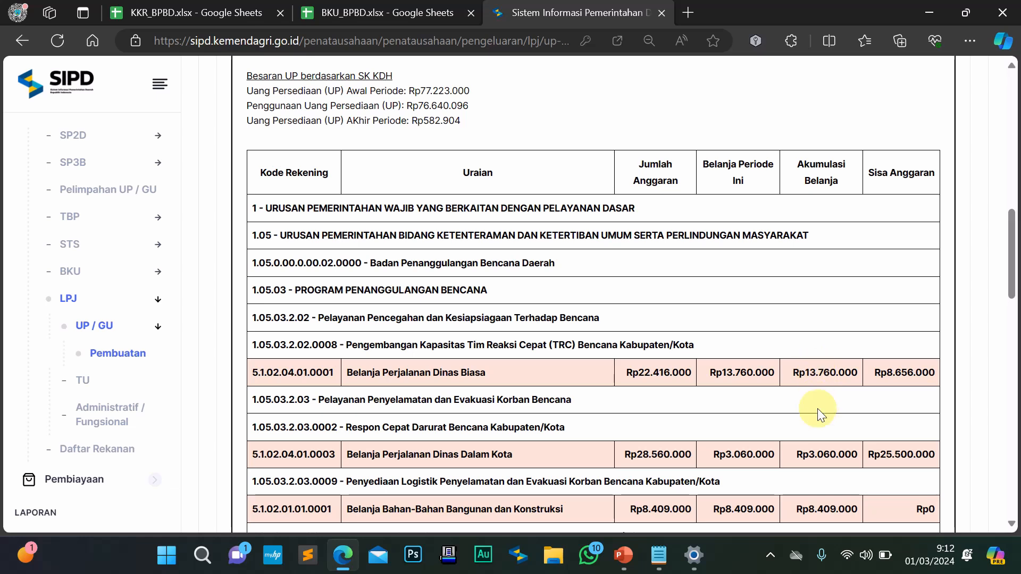
Compare the accumulated and current-period spending of Belanja Perjalanan Dinas Biasa, and look over the remaining rows of the report
left_click_drag(805, 372, 837, 372)
left_click(752, 382)
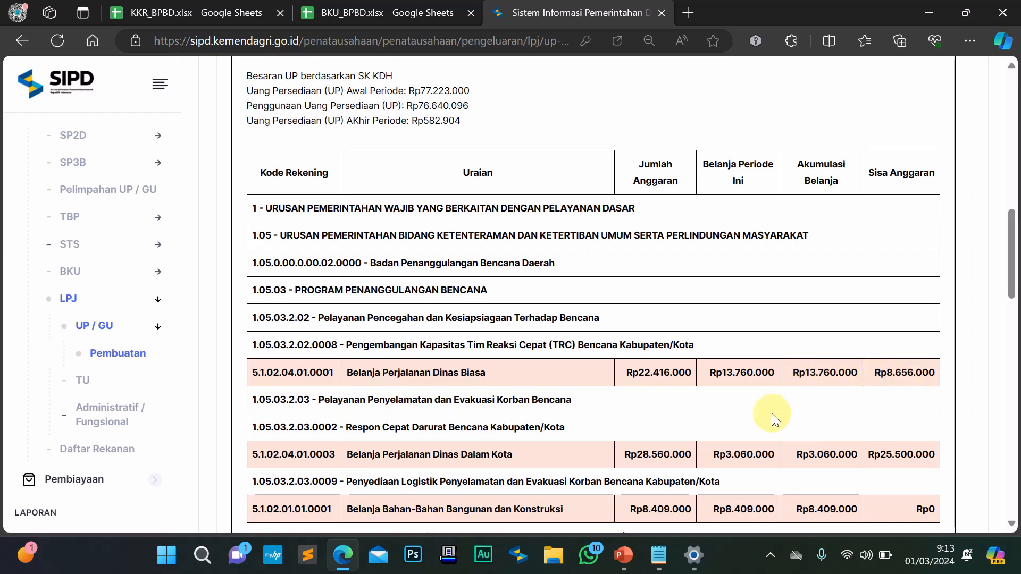
scroll(747, 378, "down", 10)
scroll(636, 328, "down", 5)
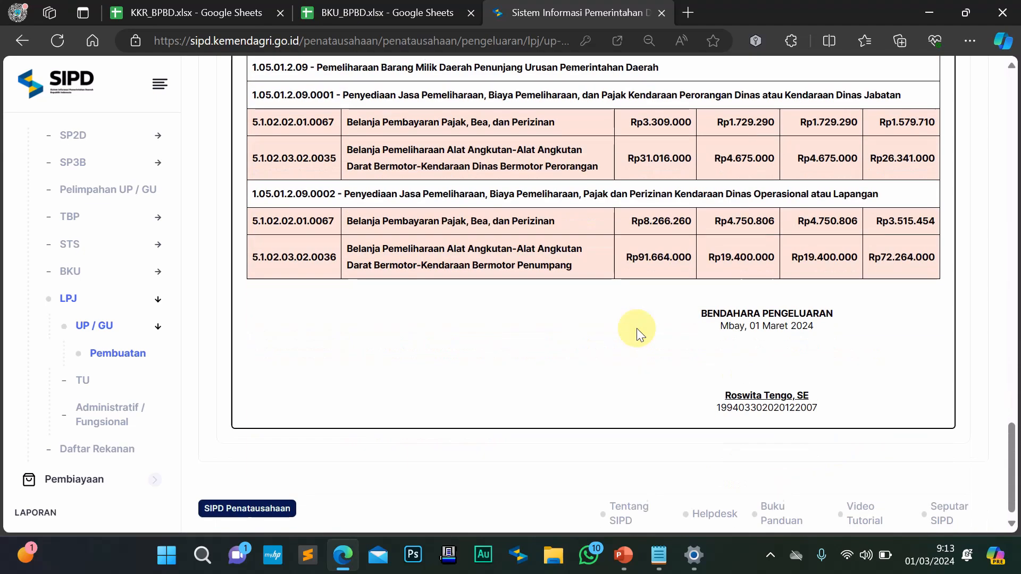
Print the LPJ with Save as PDF as the printer and proceed to choosing where to save it
scroll(636, 328, "up", 15)
scroll(637, 328, "up", 10)
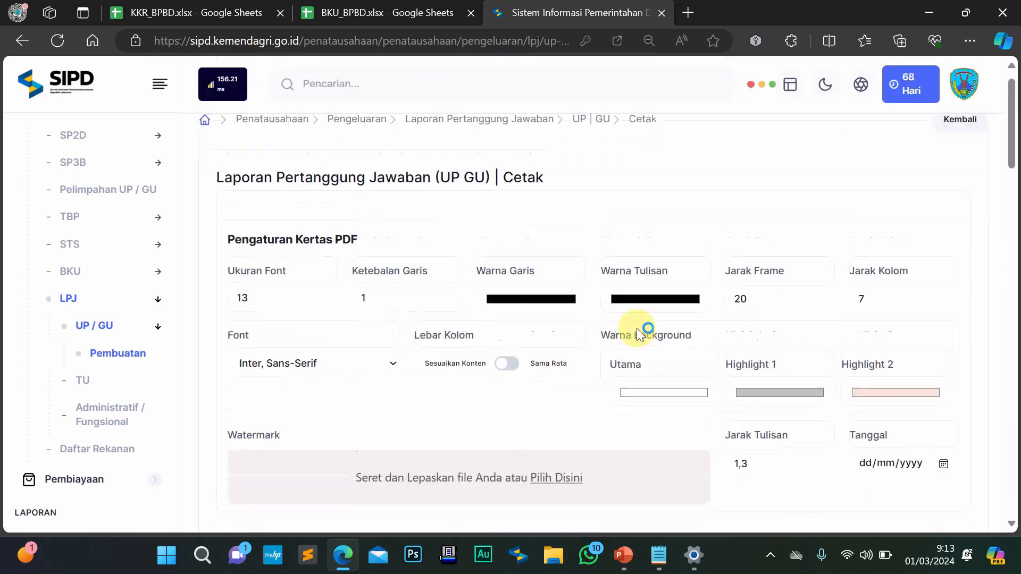
scroll(643, 330, "down", 5)
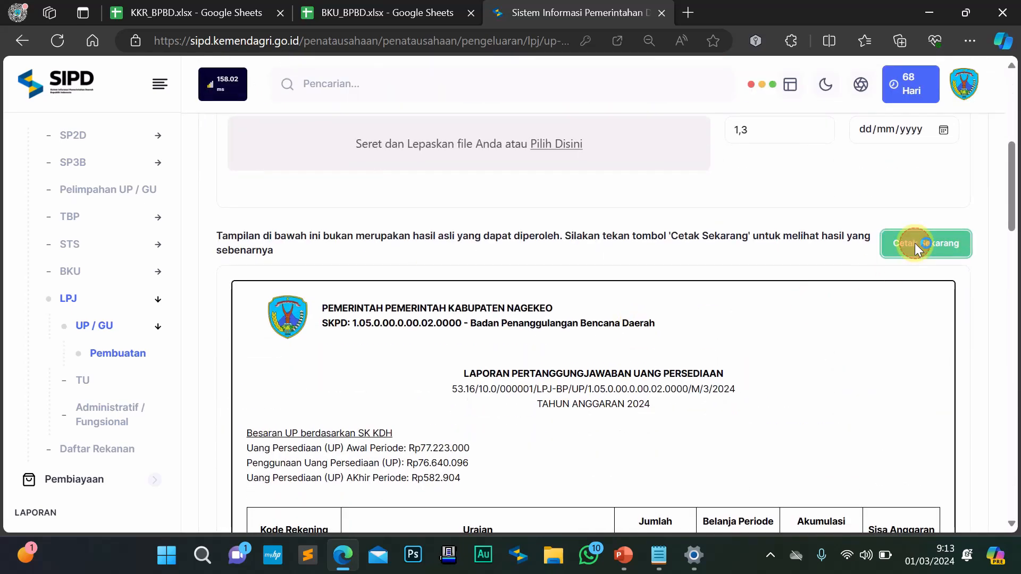
left_click(915, 245)
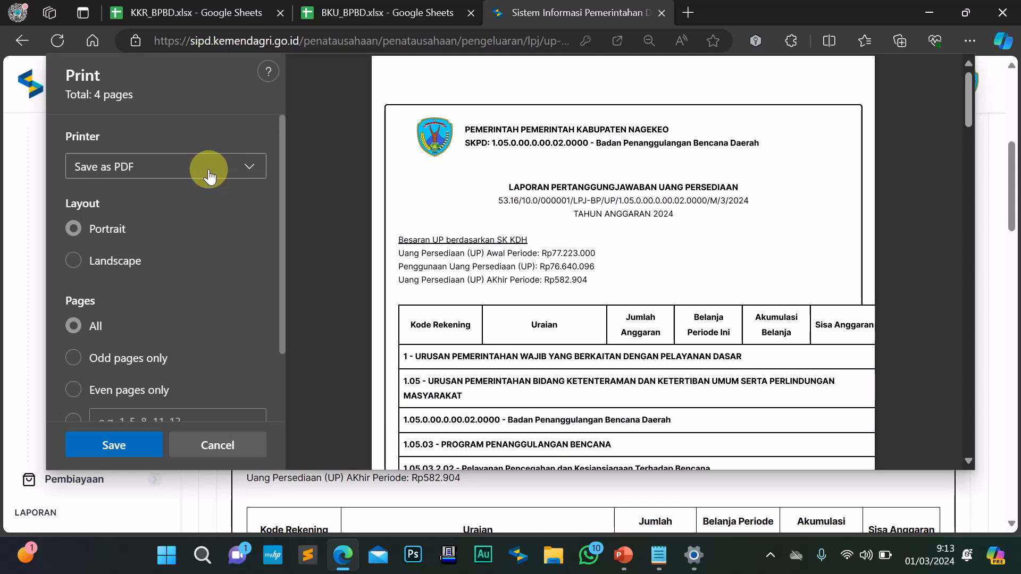
left_click(217, 171)
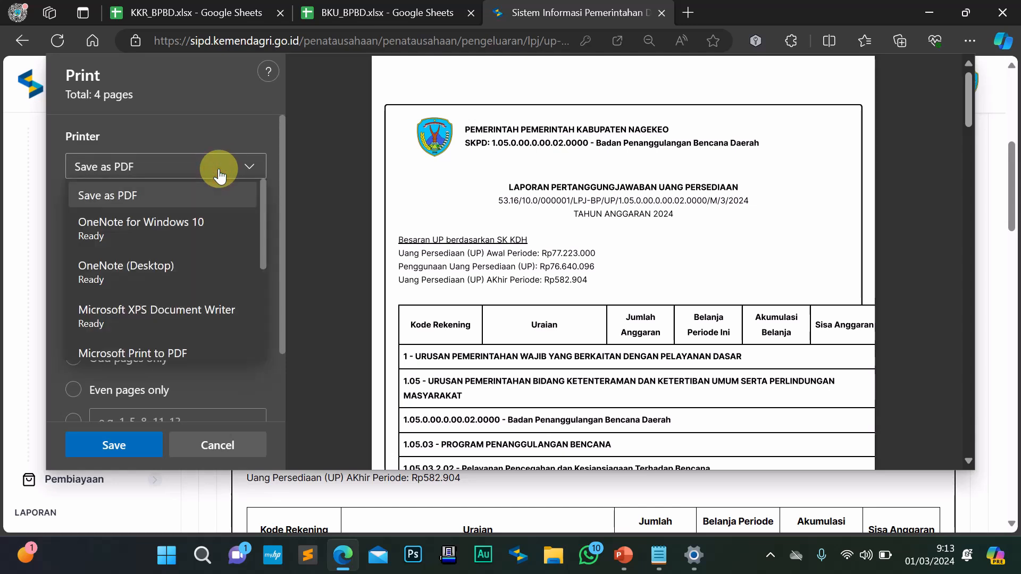
left_click(232, 132)
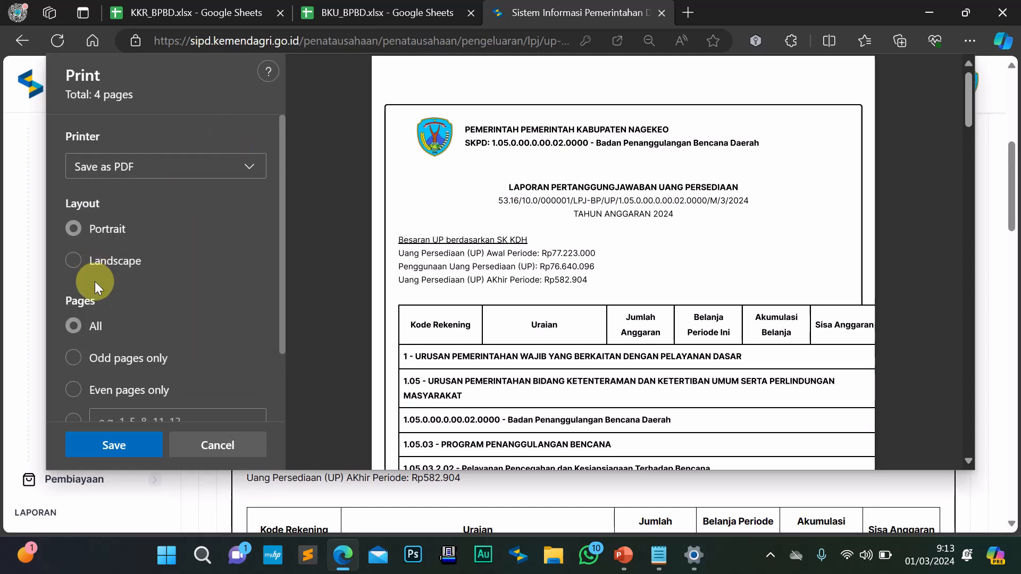
left_click(119, 445)
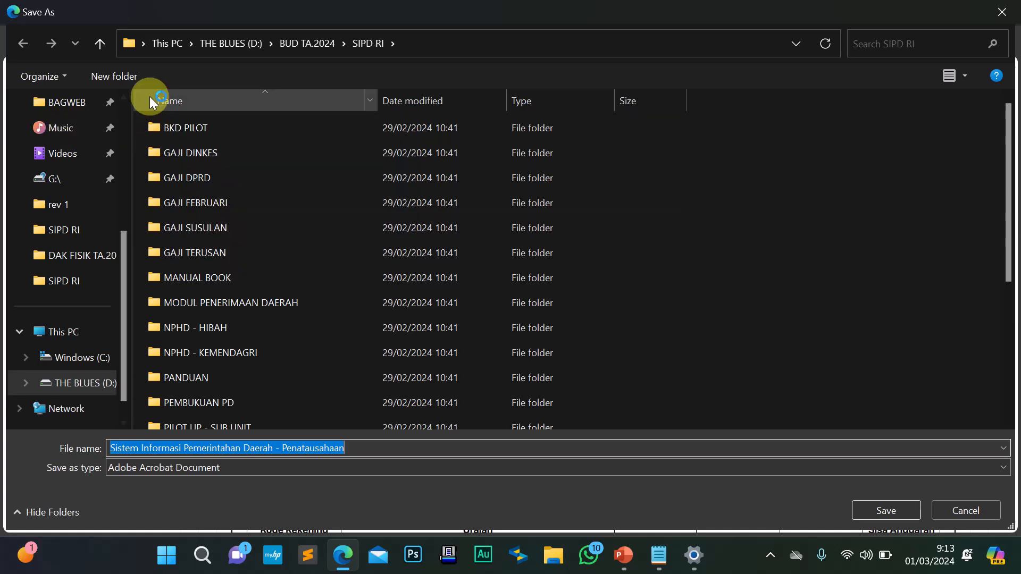
Create a folder named BPBD PILOTING inside SIPD RI and open it as the save location
left_click(114, 76)
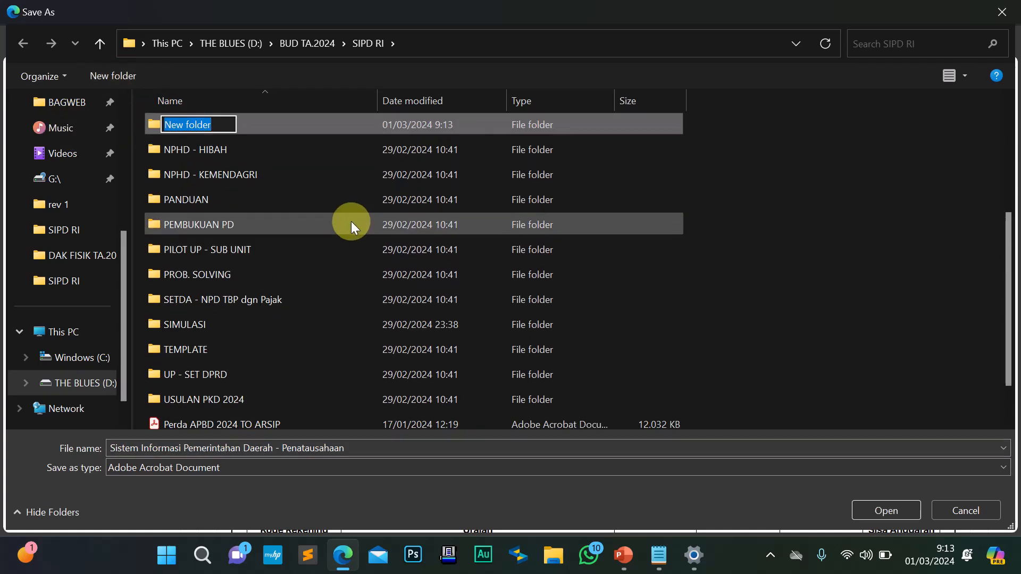
type("BPBD")
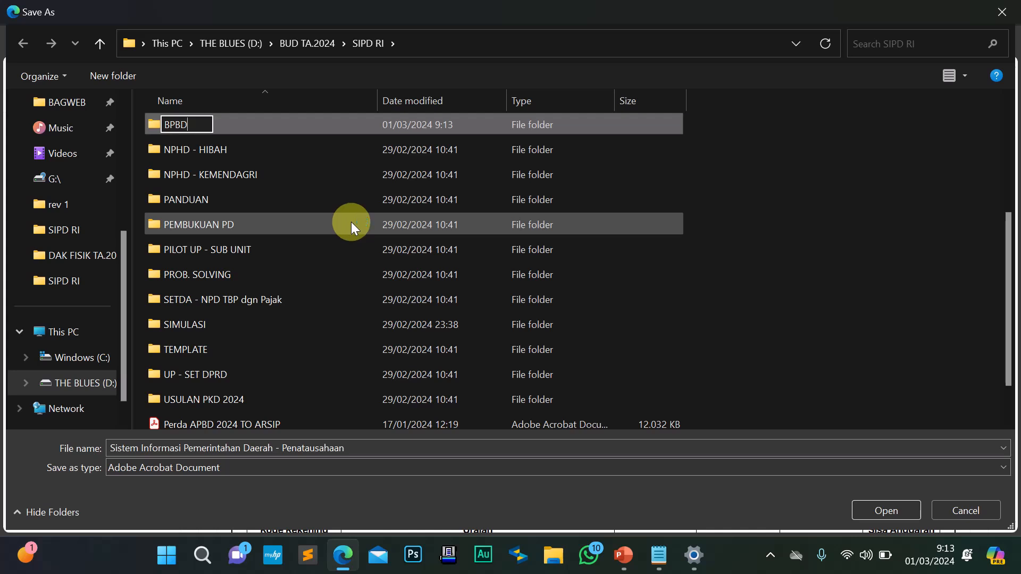
type(" PILOTING")
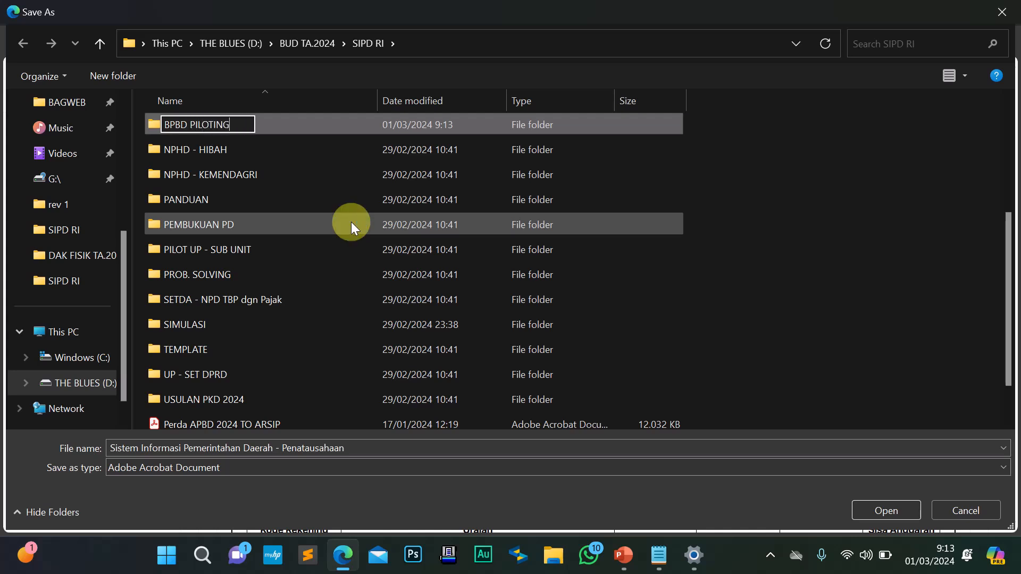
key("Return")
key("Return")
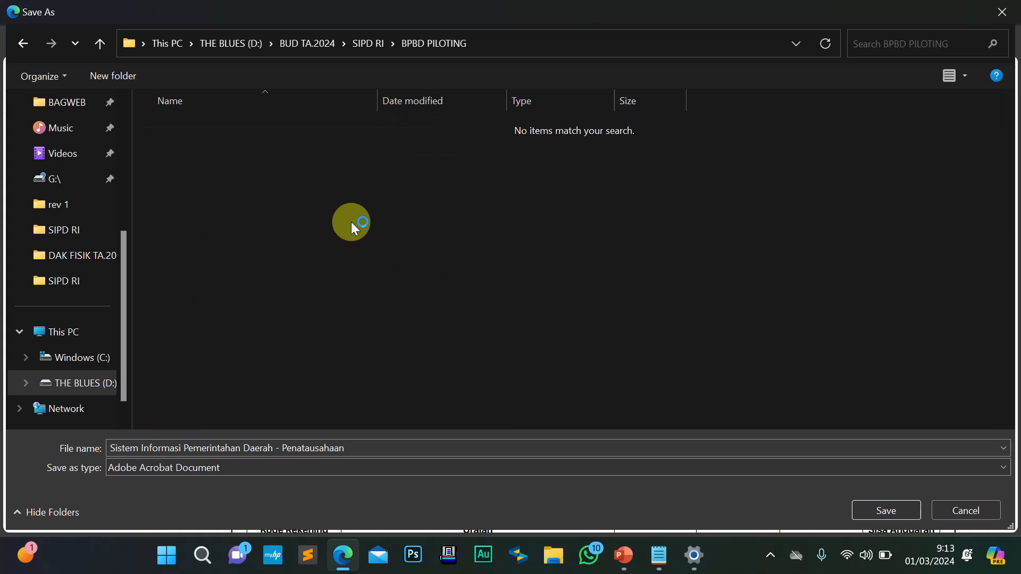
Name the PDF "LPJ LEVEL - BP" and save it in the BPBD PILOTING folder
left_click(288, 448)
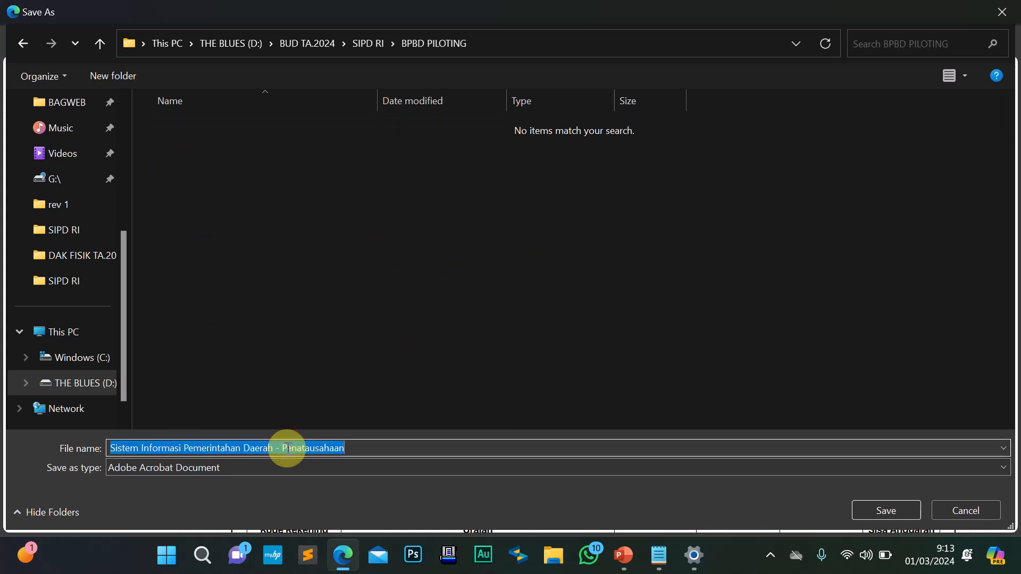
type("LPJ")
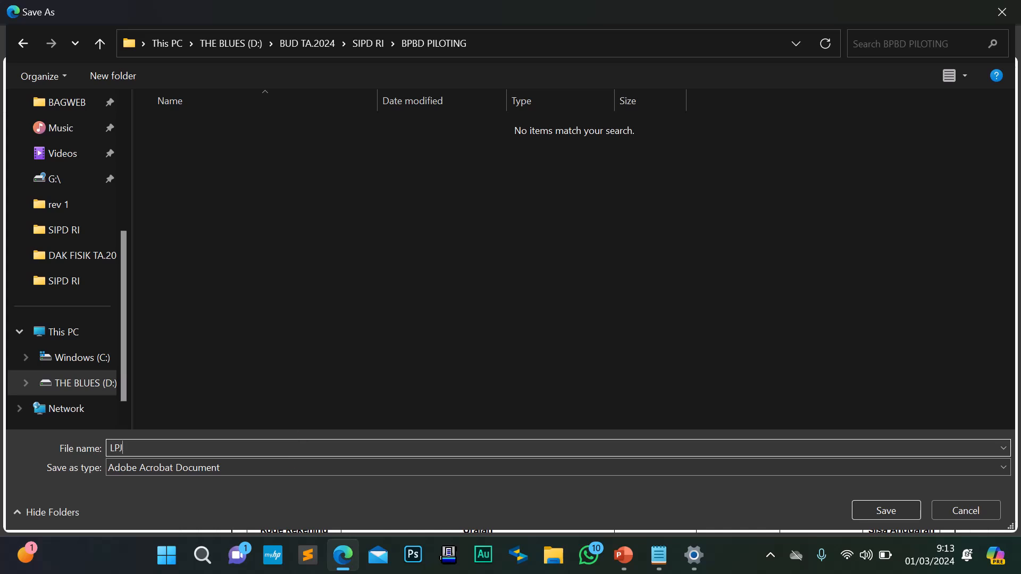
type(" LEVEL")
type(" B")
type("-")
left_click(893, 502)
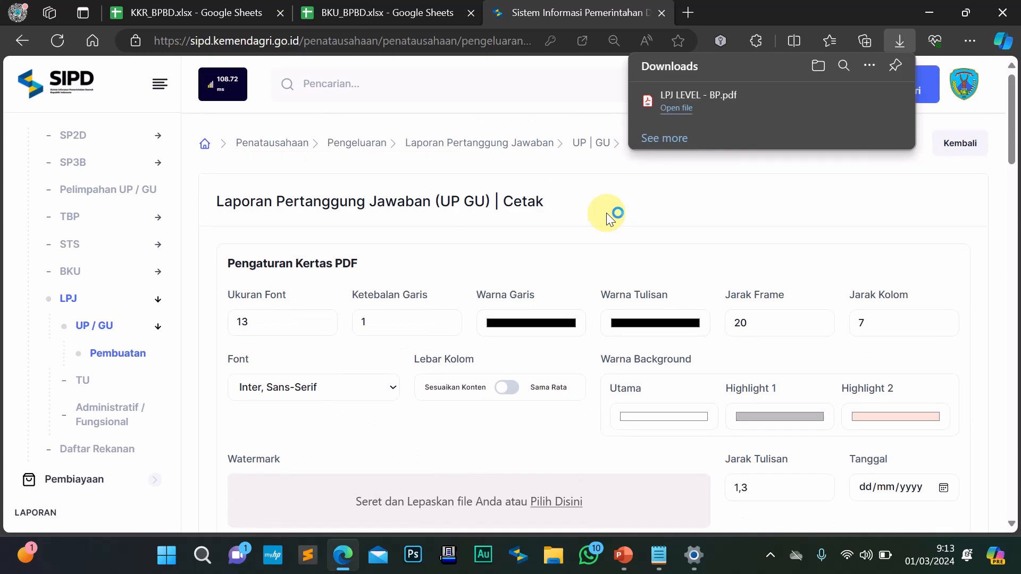
Look through the LPJ preview again down to the signature block, dismissing the download notice
scroll(400, 277, "down", 20)
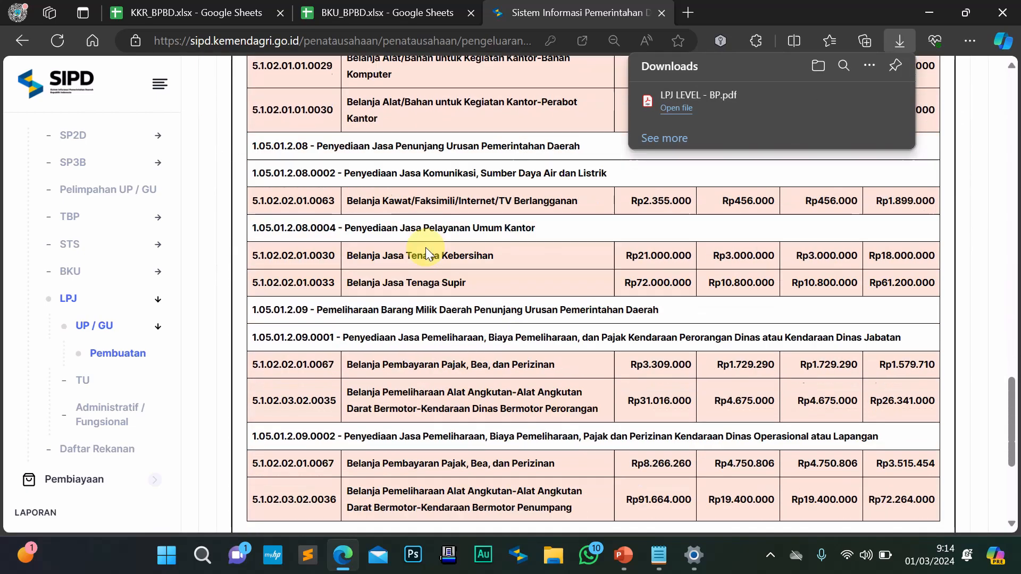
scroll(425, 247, "down", 5)
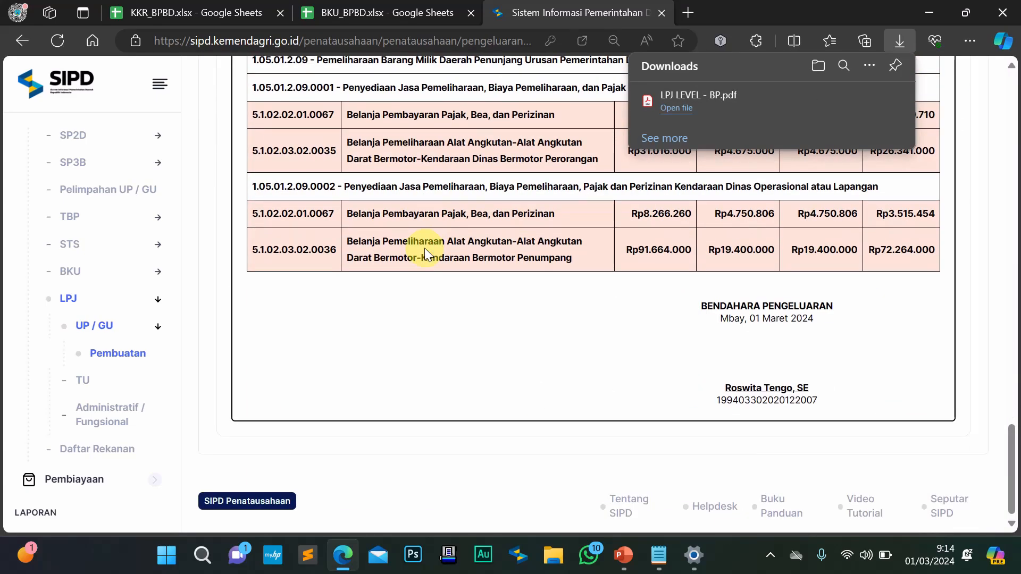
left_click(341, 346)
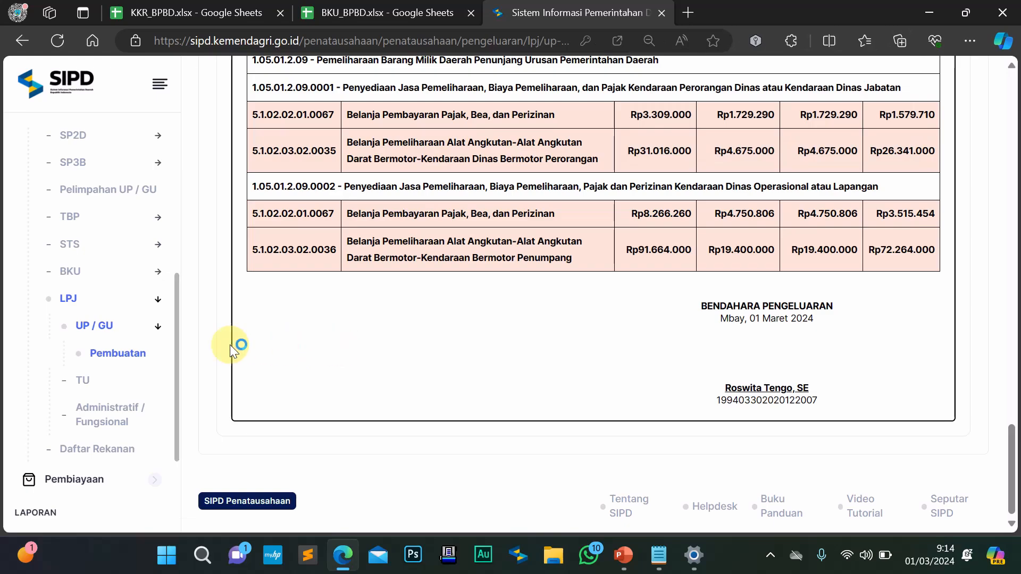
scroll(528, 293, "up", 6)
scroll(527, 293, "up", 18)
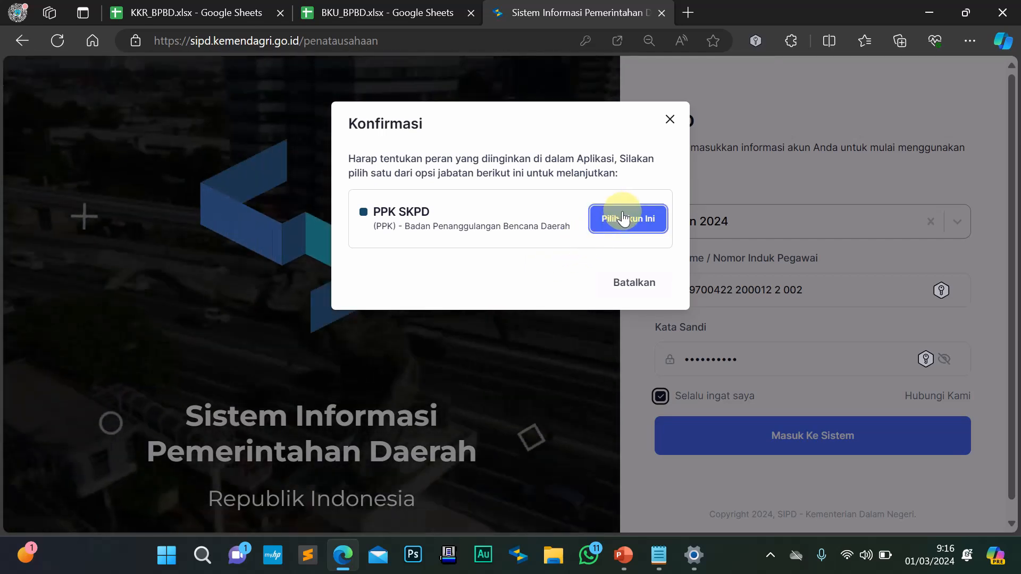
Enter SIPD with the PPK SKPD role, let Edge save the password, decline Kaspersky's save offer and hide the update announcement
left_click(622, 215)
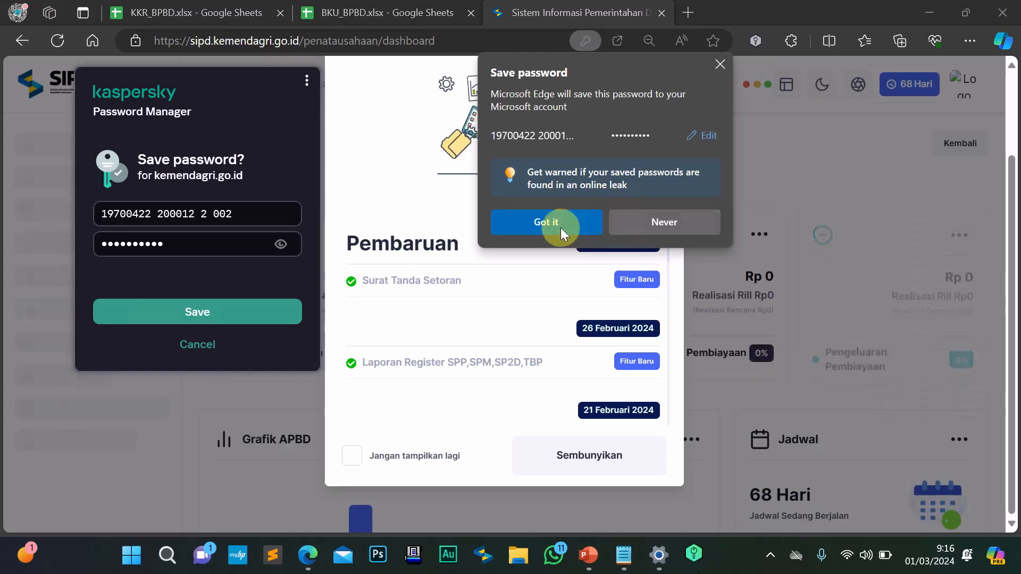
left_click(554, 225)
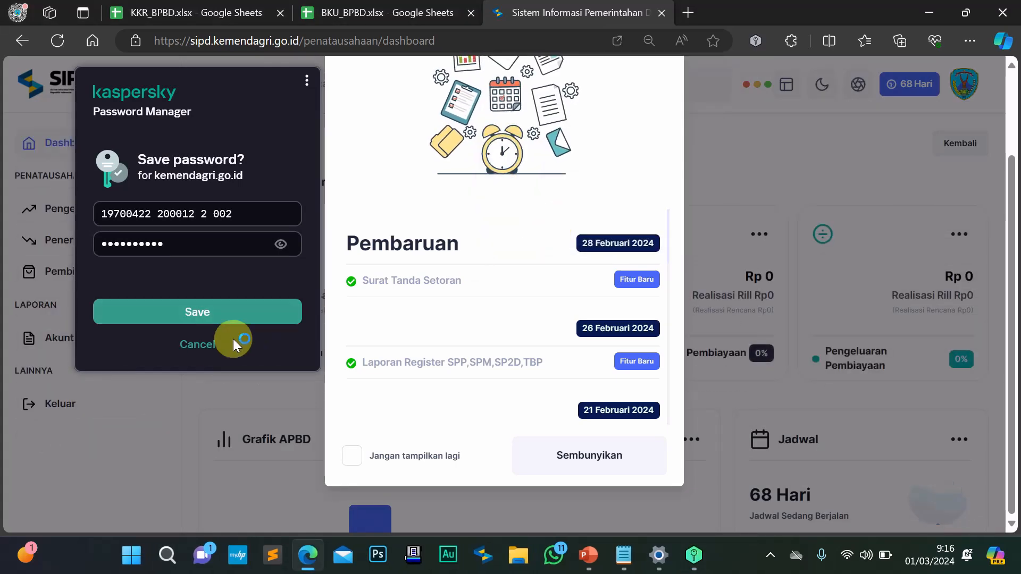
left_click(196, 345)
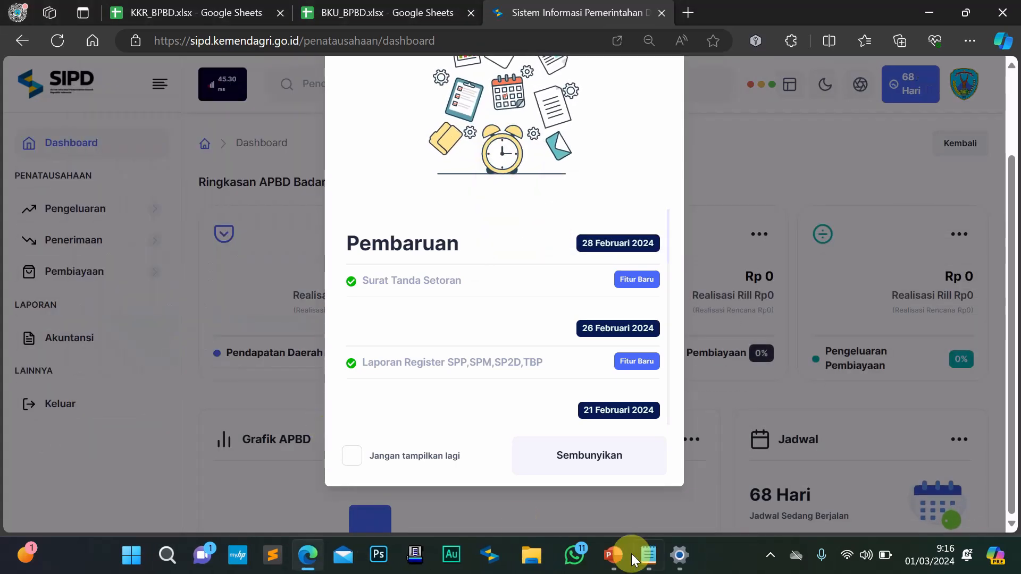
left_click(591, 460)
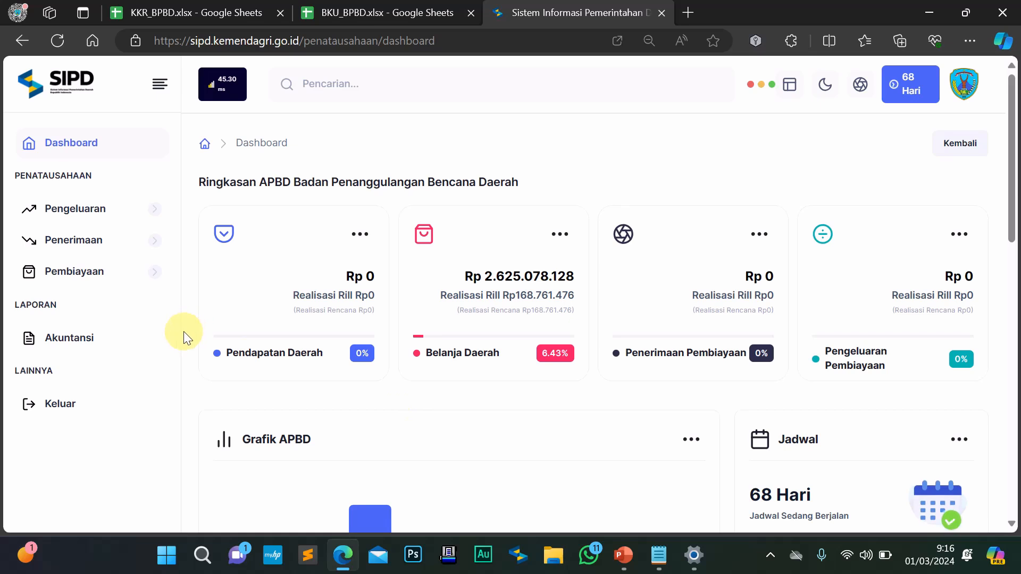
Open the expenditure LPJ UP / GU verification list and bring the report's verification status, validation status and actions into view
left_click(130, 209)
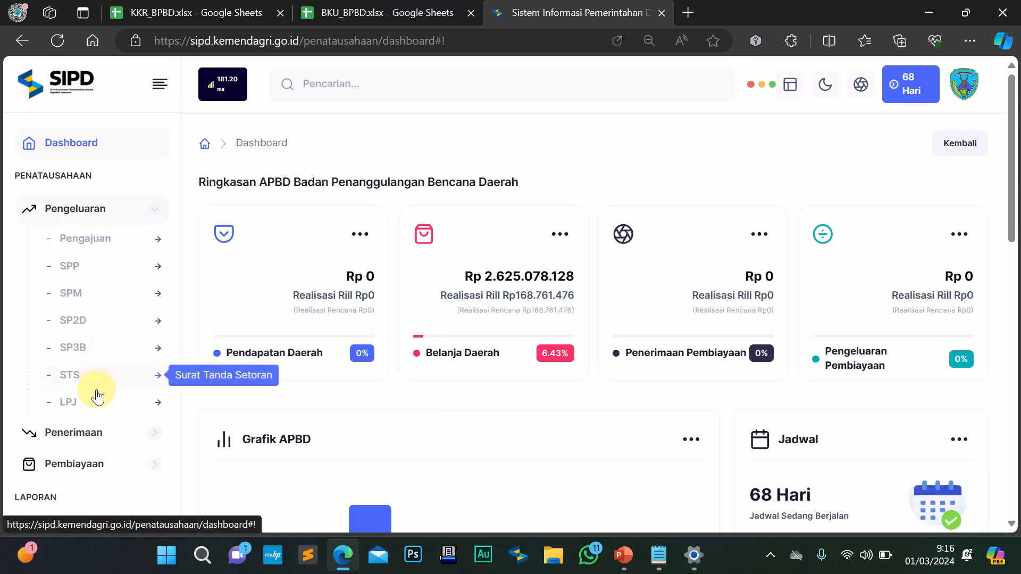
left_click(155, 409)
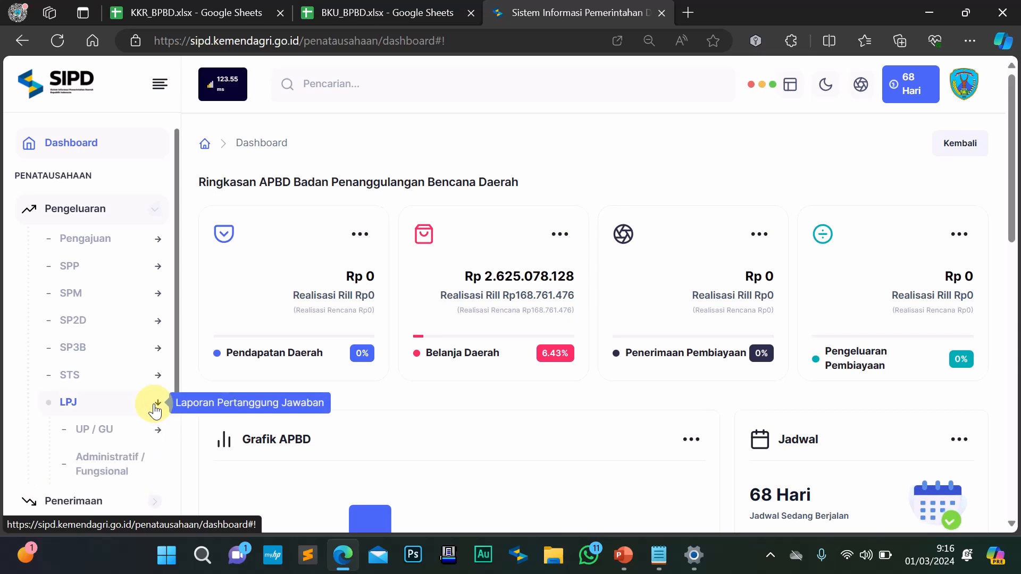
left_click(100, 429)
scroll(122, 380, "down", 2)
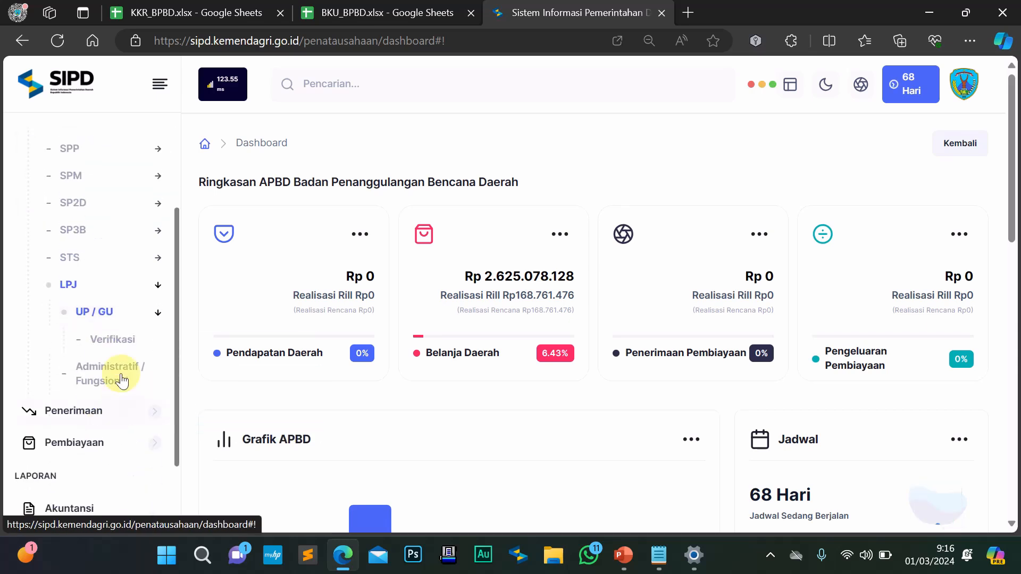
left_click(116, 340)
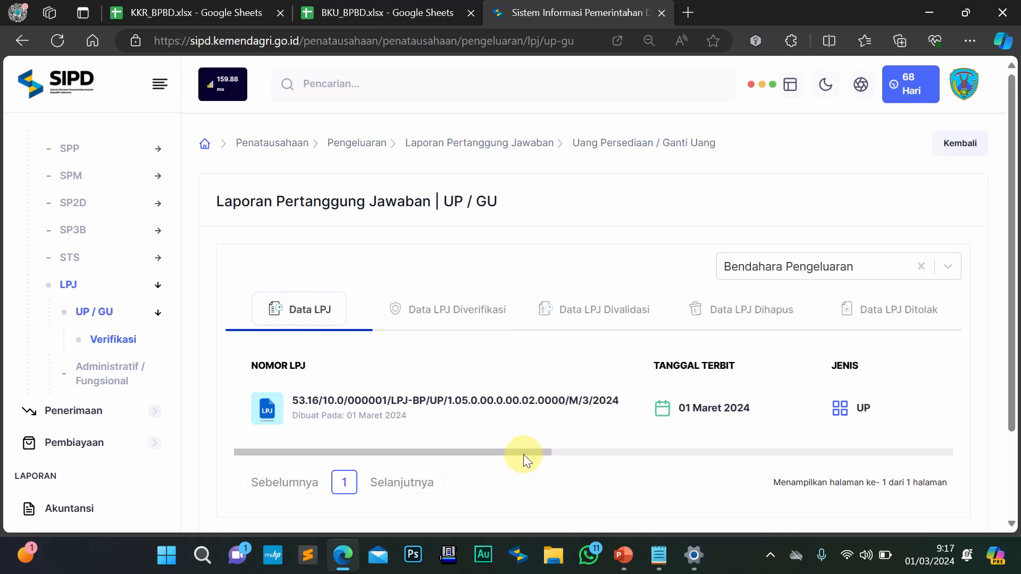
left_click_drag(523, 455, 968, 495)
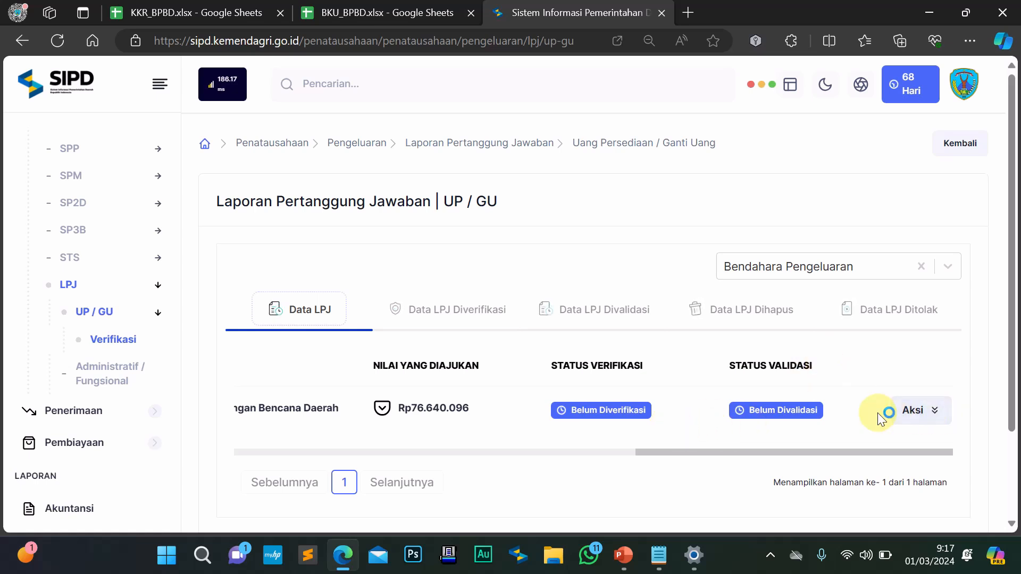
Verify the BPBD LPJ as approved (Setujui) with the verification date 01 March 2024
left_click(939, 411)
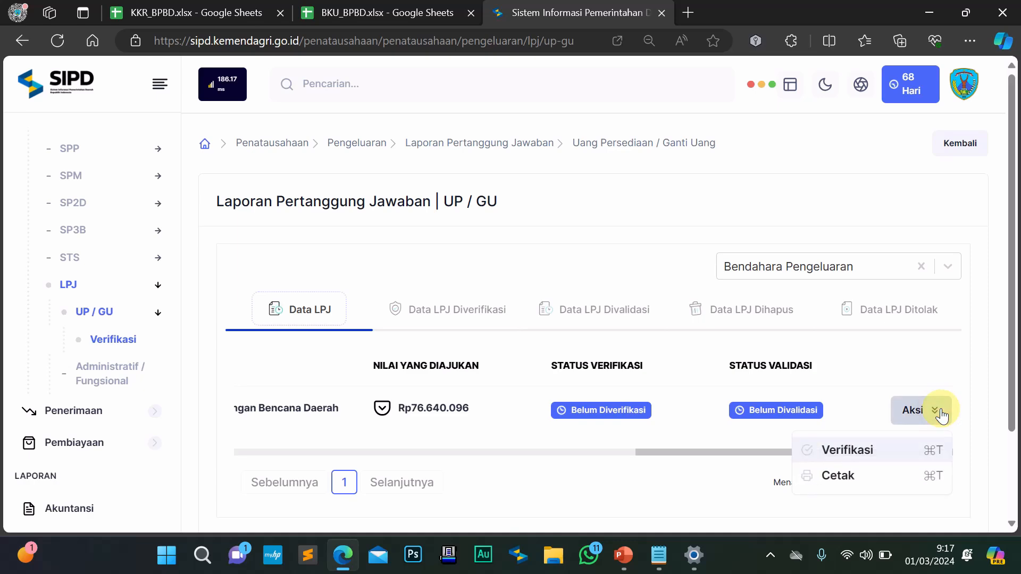
left_click(851, 451)
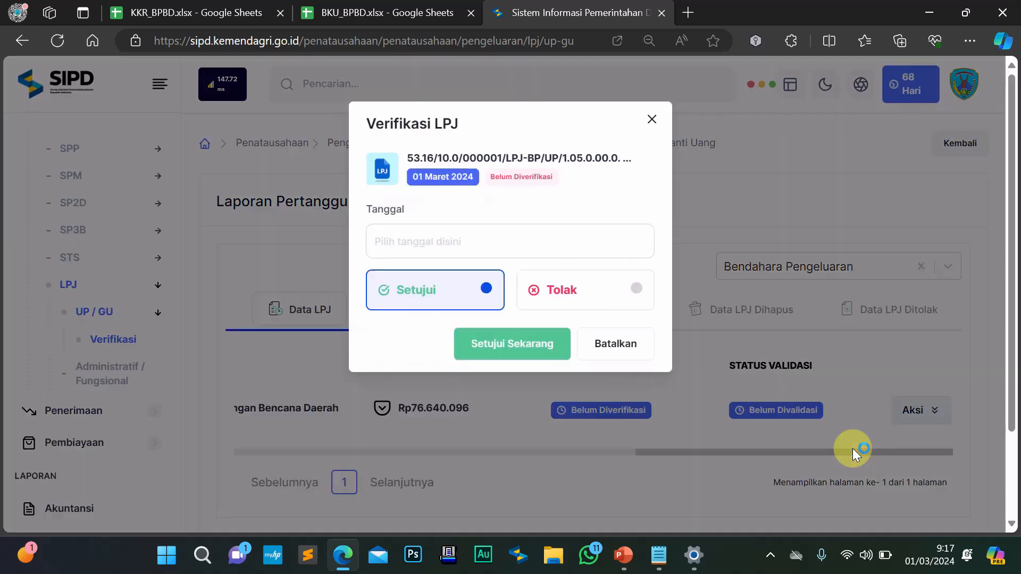
left_click(433, 241)
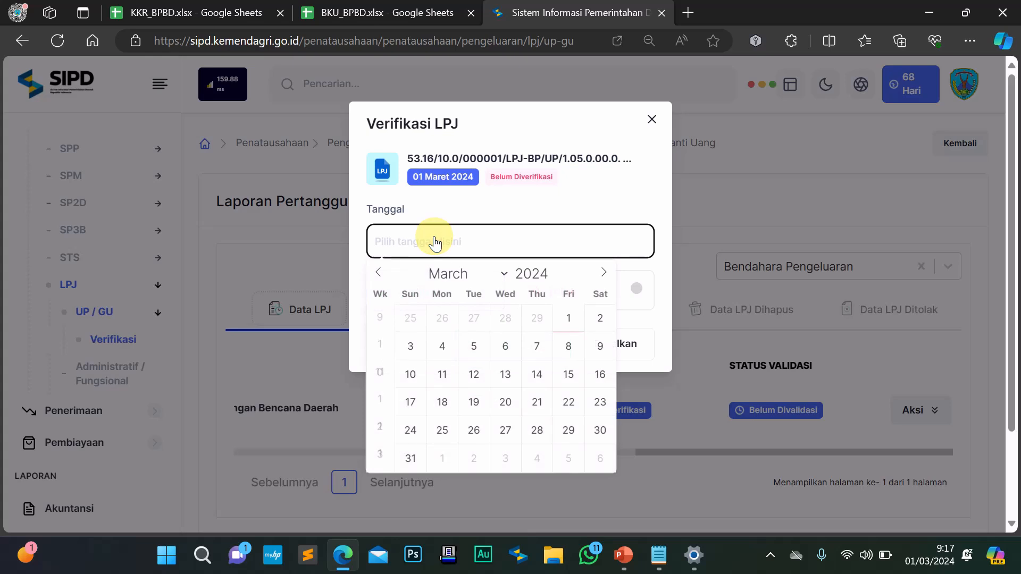
left_click(568, 319)
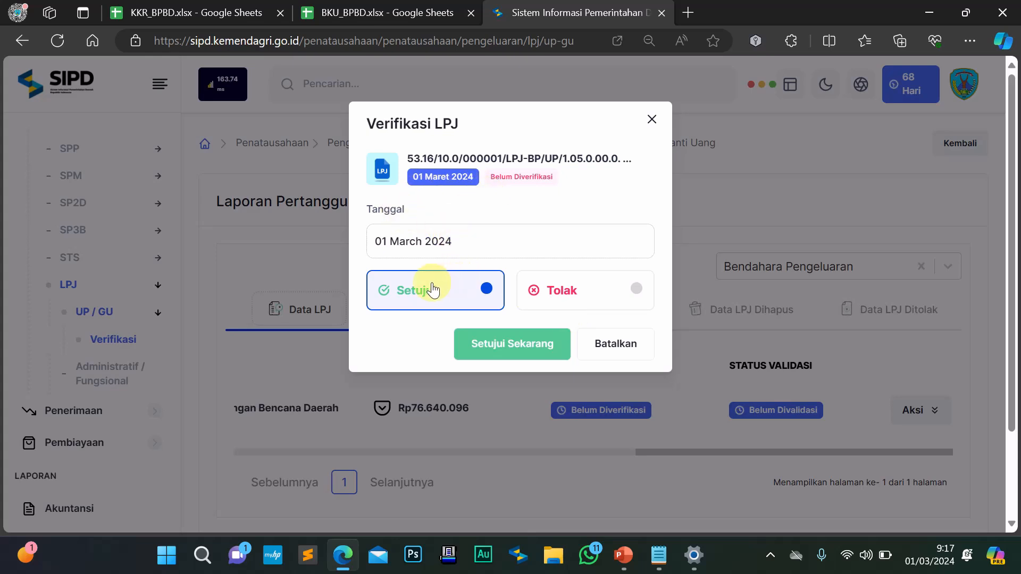
left_click(490, 355)
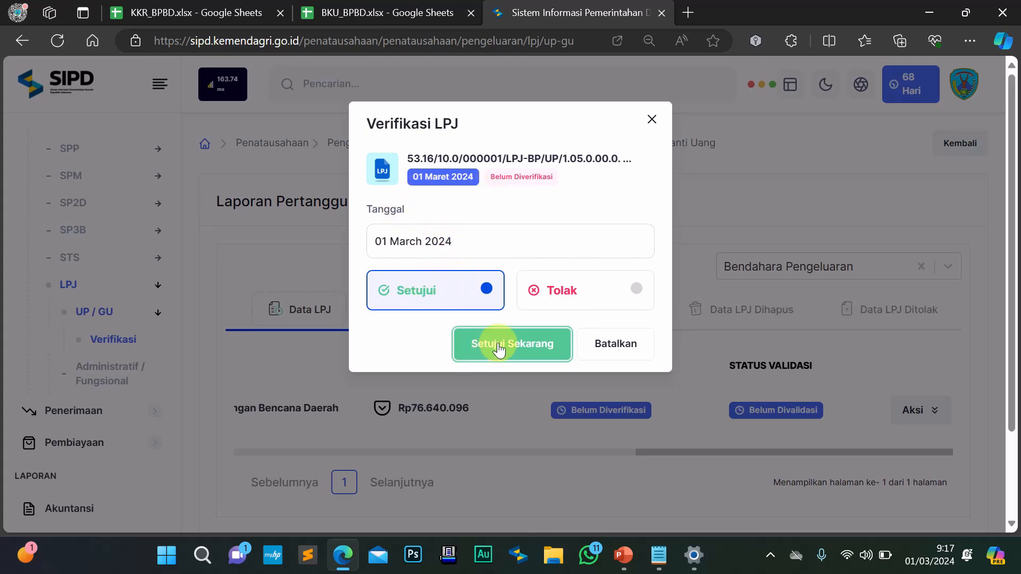
left_click(501, 343)
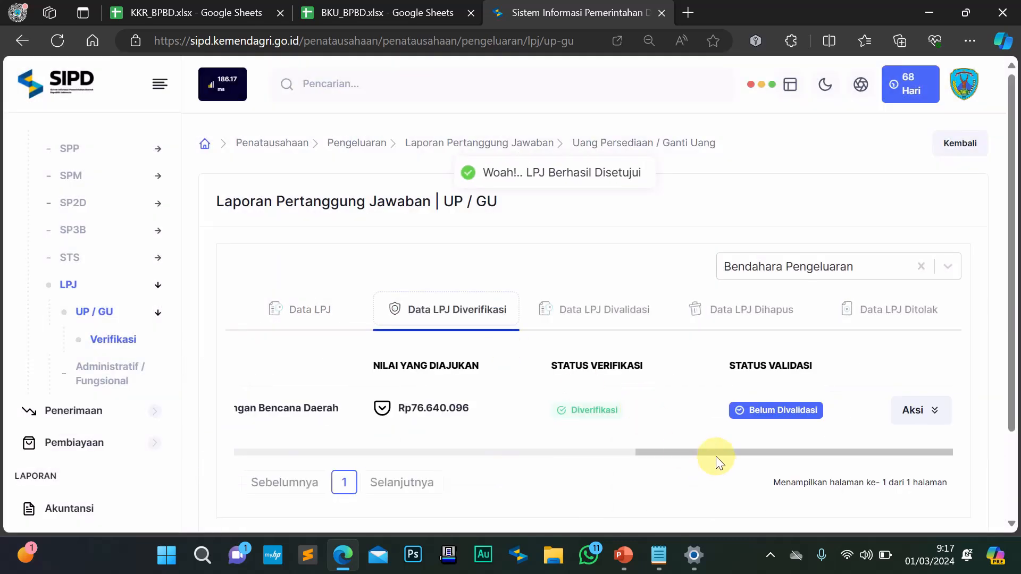
Open the verified LPJ's print preview and examine the UP amounts and the budget and expenditure table
left_click(939, 413)
left_click(831, 474)
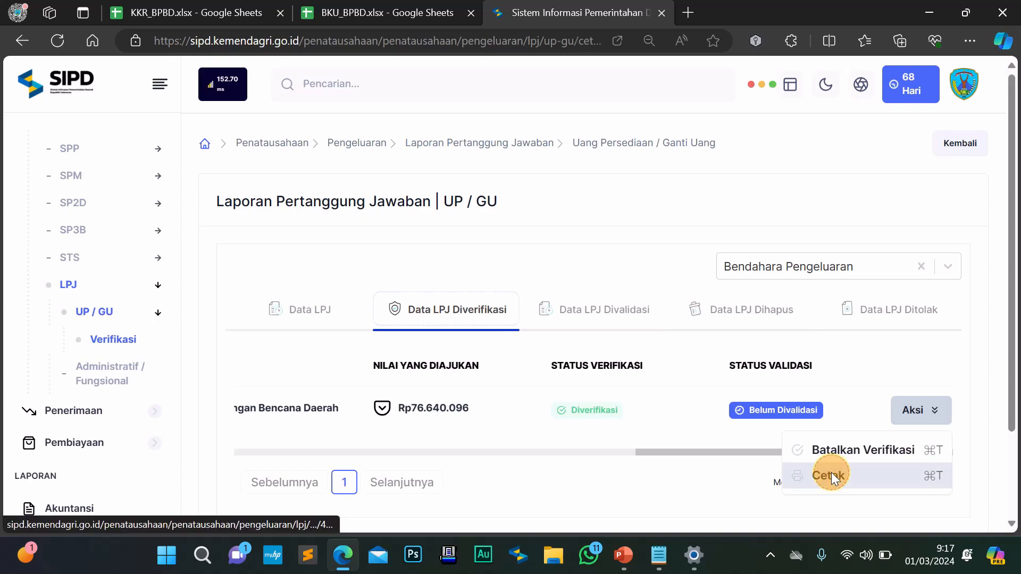
scroll(546, 305, "down", 10)
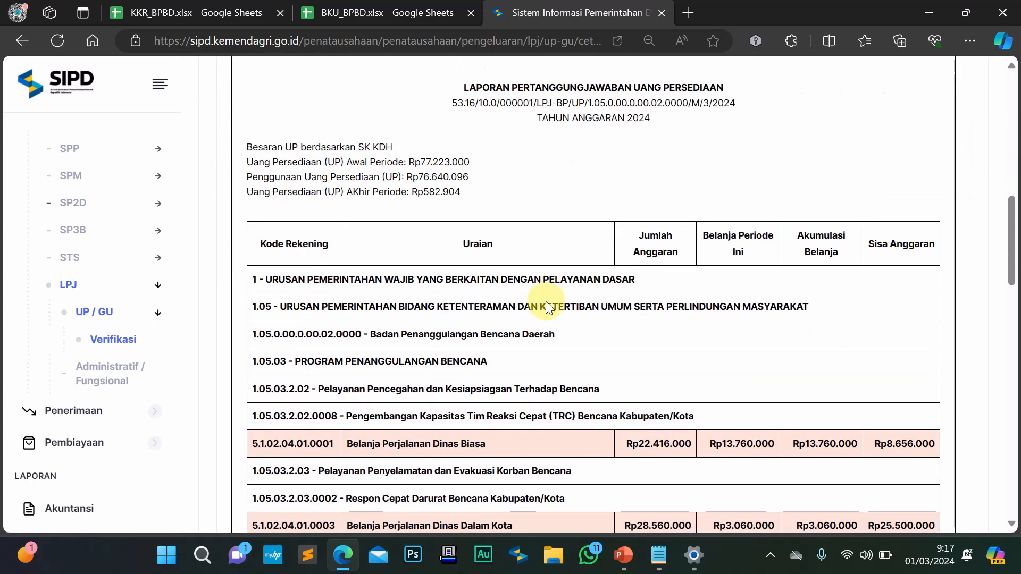
scroll(545, 301, "up", 3)
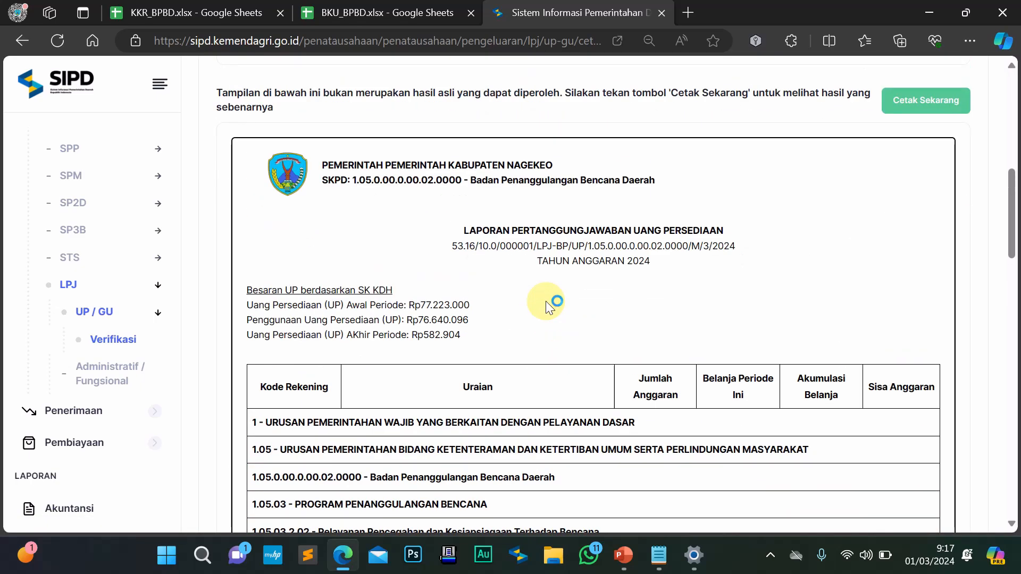
scroll(546, 300, "up", 3)
scroll(546, 300, "down", 15)
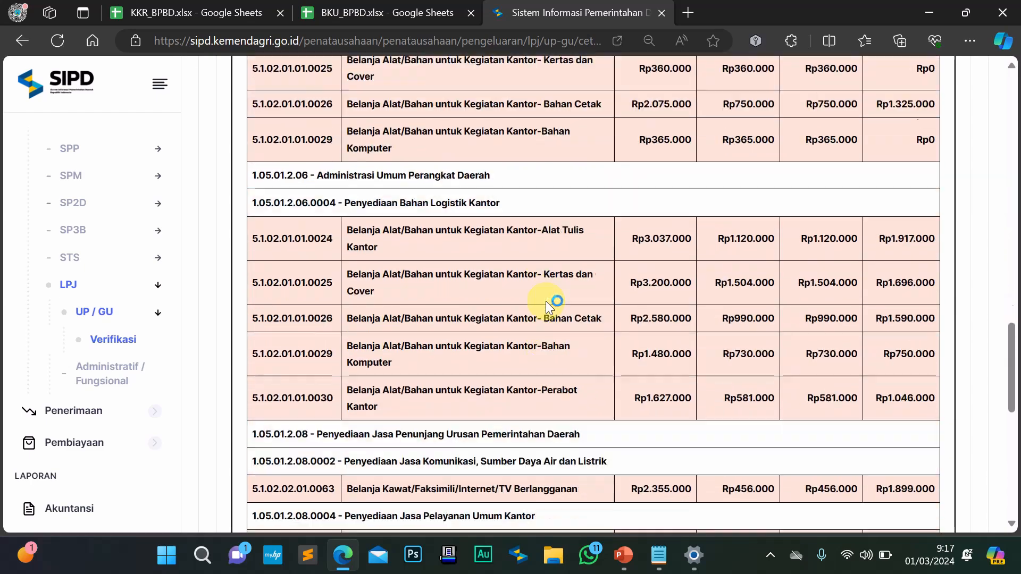
scroll(545, 300, "down", 10)
scroll(545, 301, "up", 20)
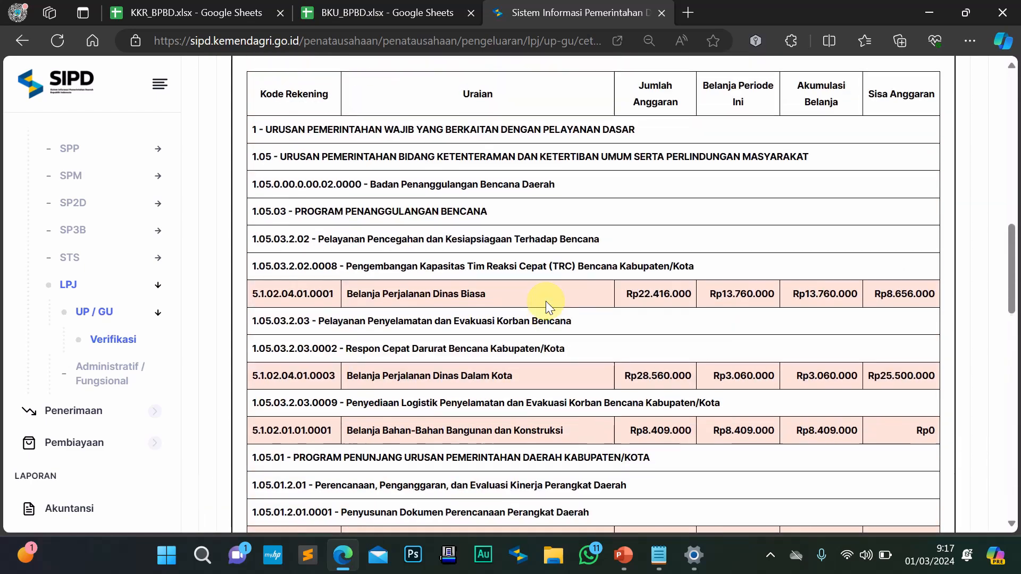
scroll(546, 301, "up", 10)
scroll(546, 301, "down", 7)
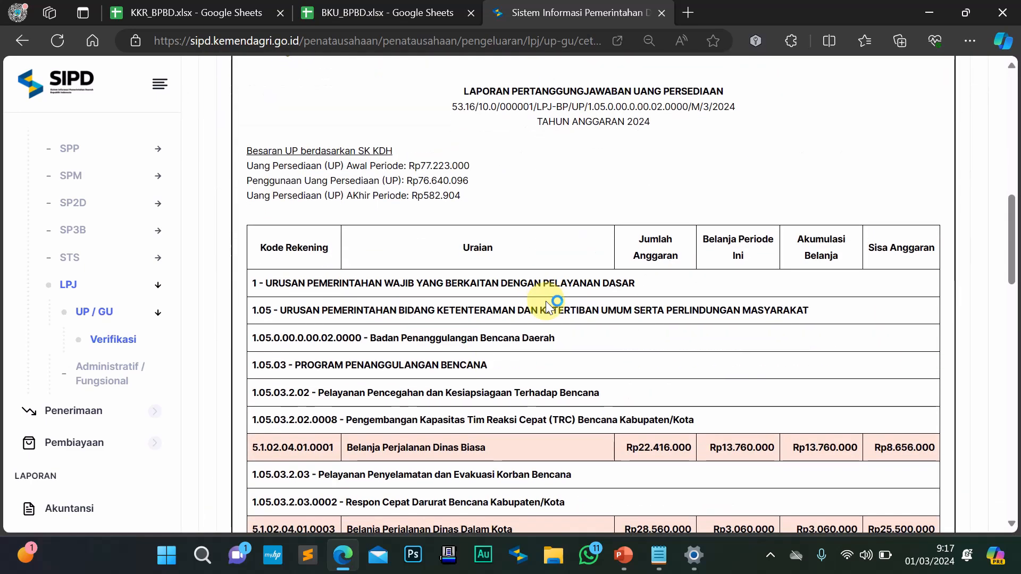
scroll(545, 301, "down", 4)
scroll(546, 301, "up", 7)
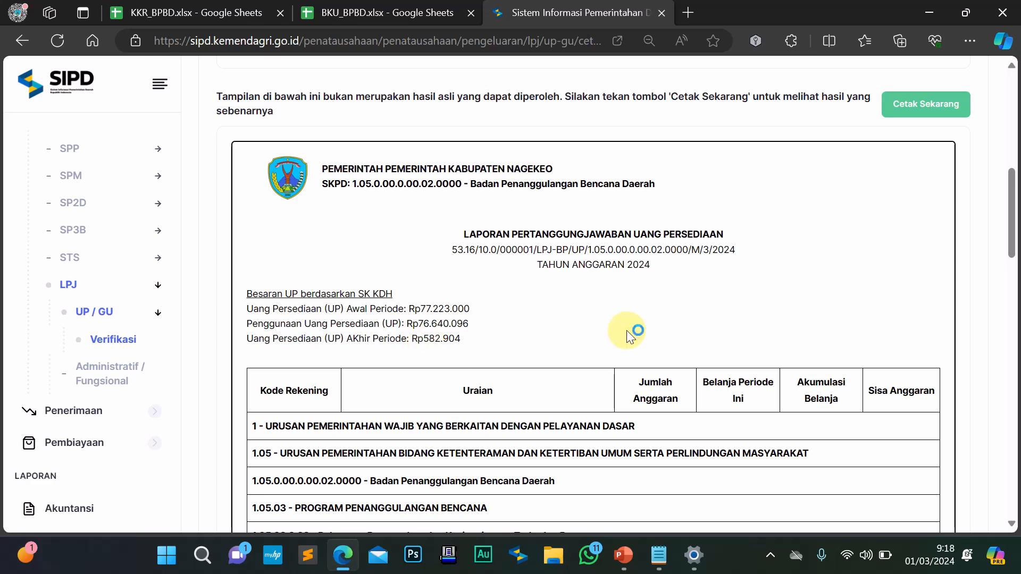
Read through the LPJ preview once more, from the print settings to the Bendahara Pengeluaran signature block
scroll(658, 244, "up", 4)
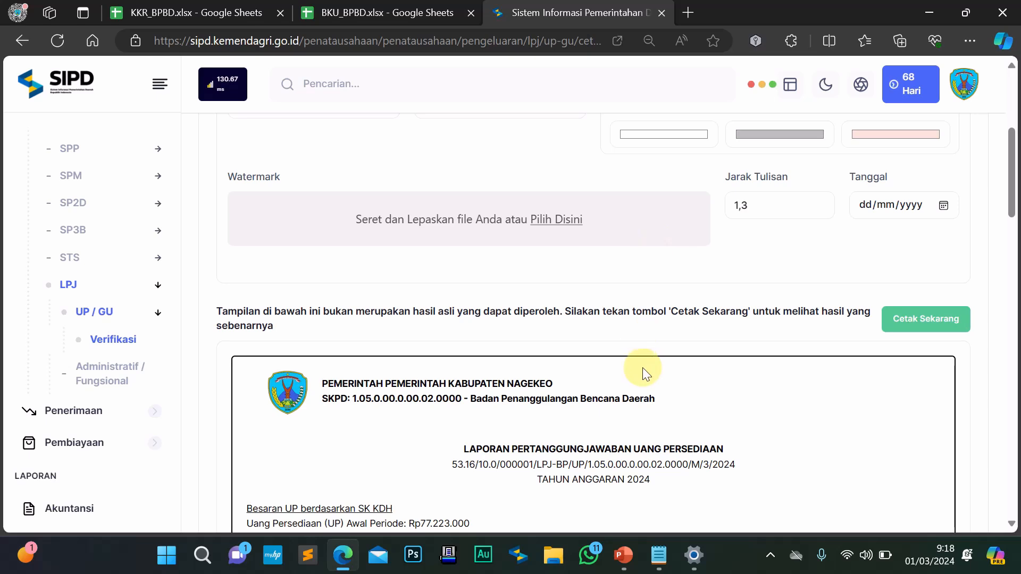
scroll(642, 367, "down", 13)
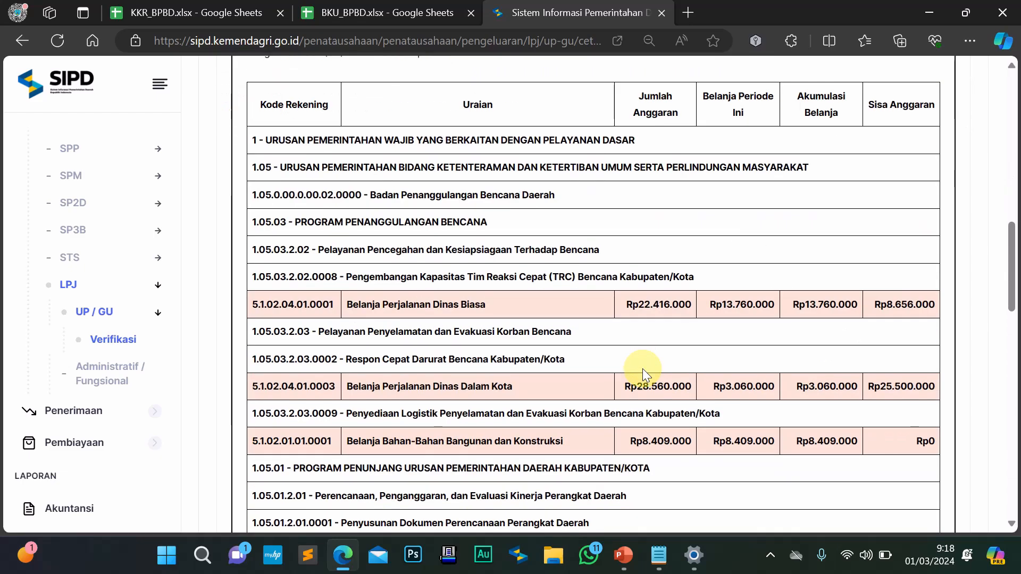
scroll(642, 368, "down", 12)
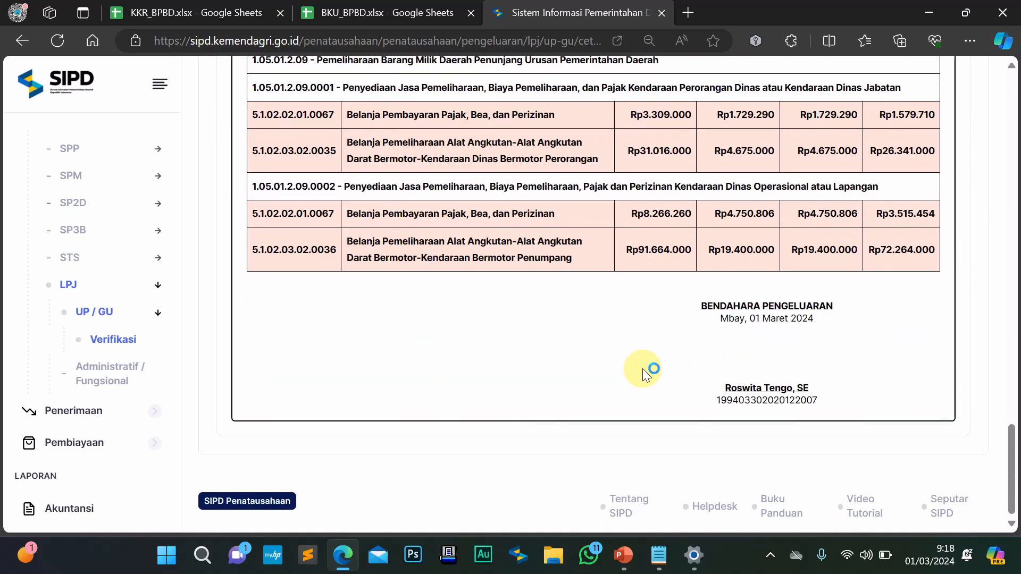
scroll(643, 369, "up", 10)
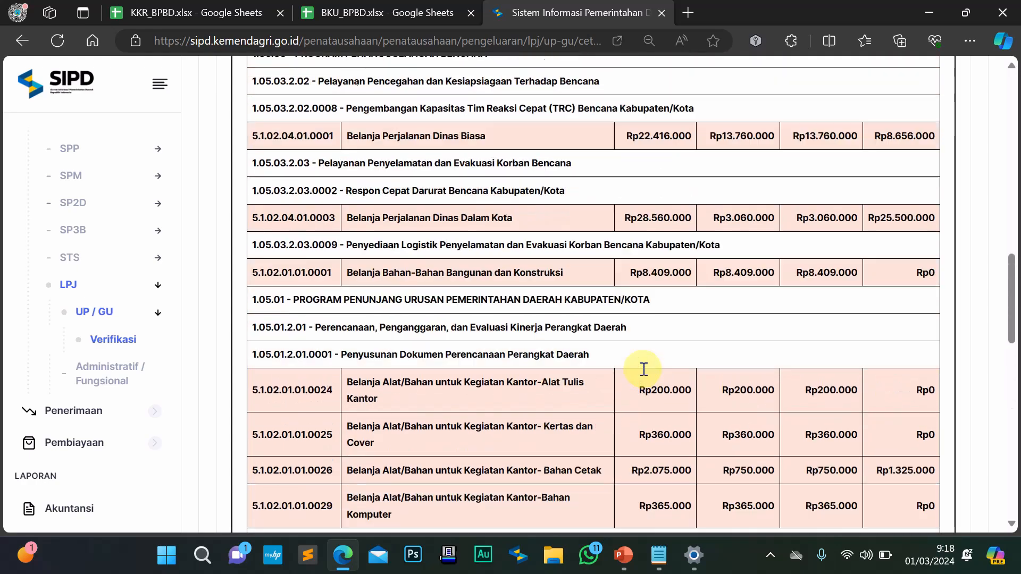
scroll(643, 368, "up", 10)
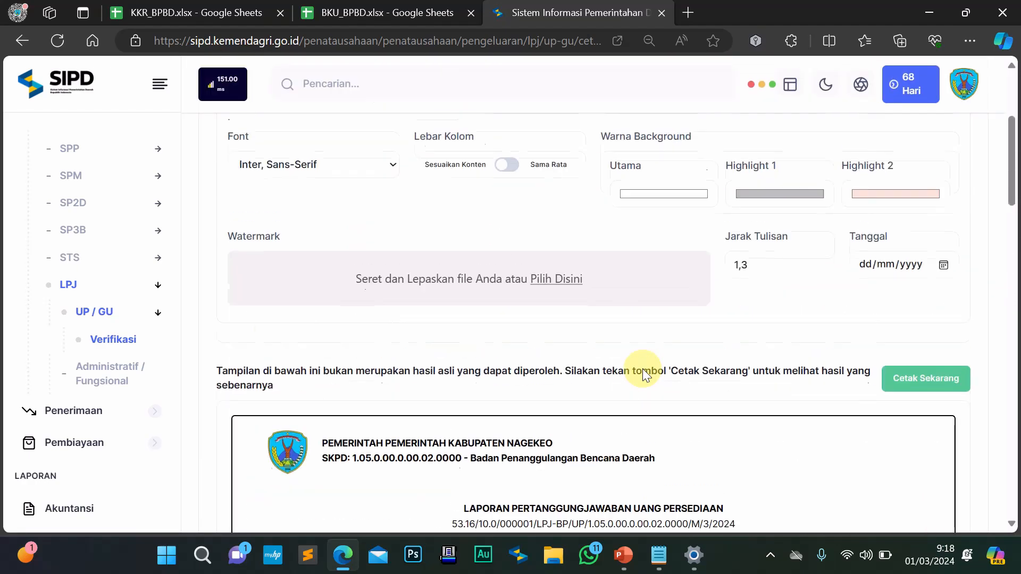
scroll(643, 368, "up", 4)
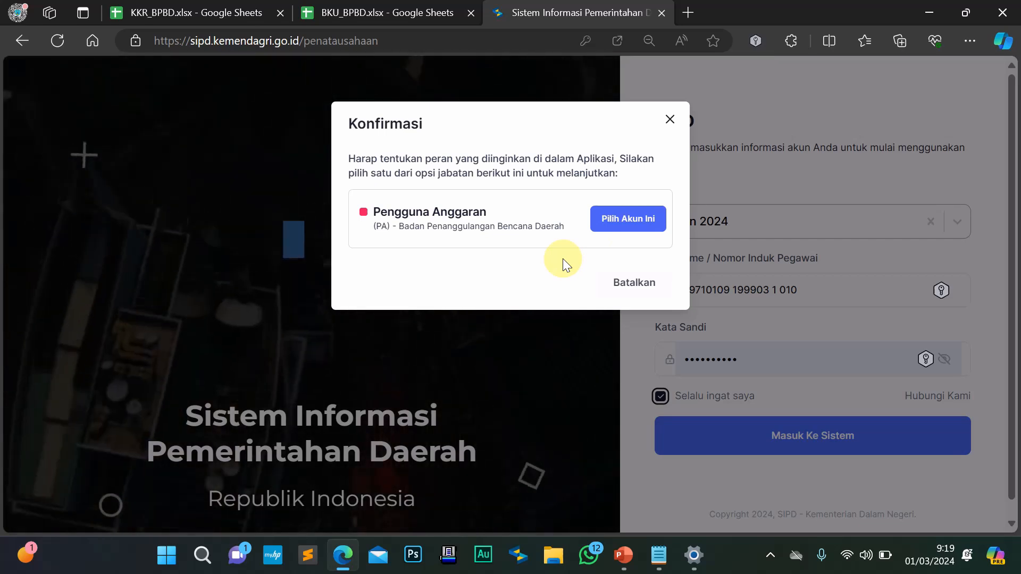
Enter SIPD with the Pengguna Anggaran role, let Edge save the password, hide the update announcement and decline Kaspersky's save offer
left_click(613, 218)
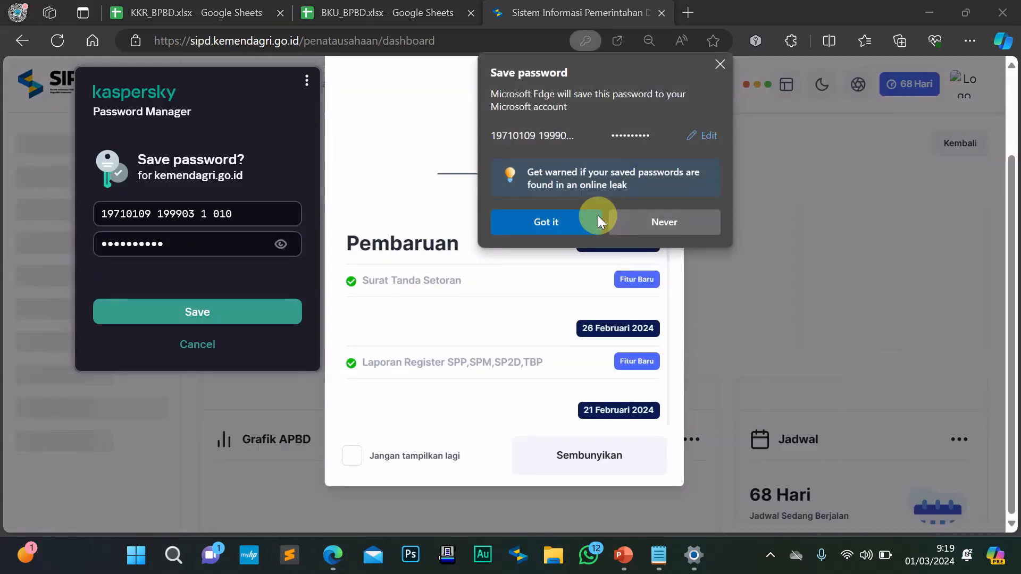
left_click(576, 219)
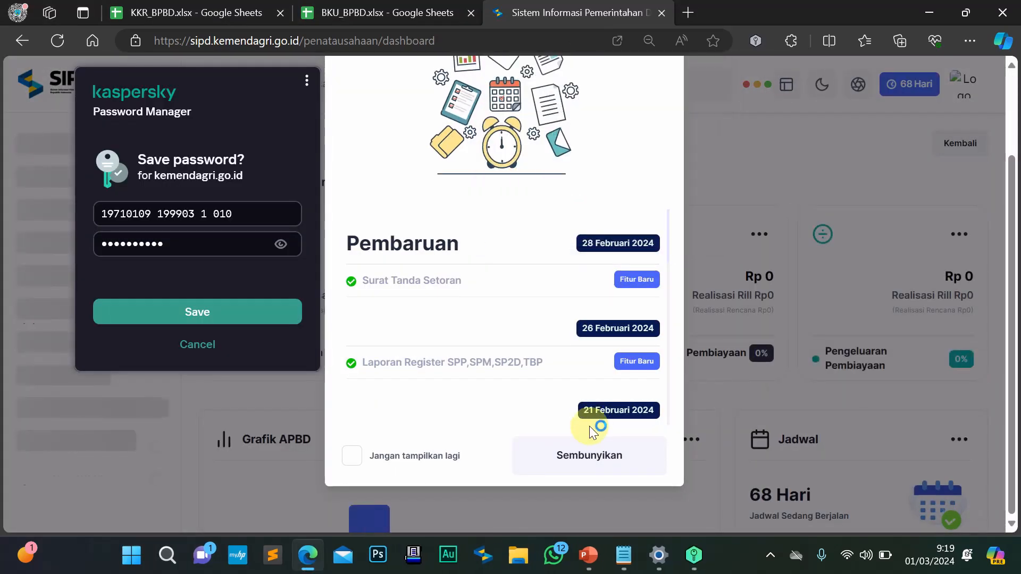
left_click(583, 455)
left_click(185, 351)
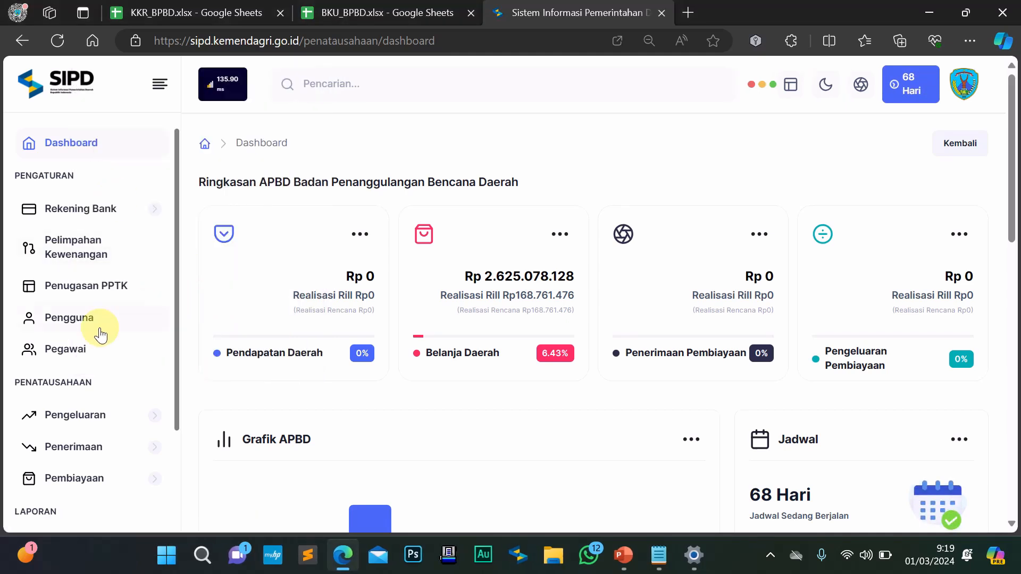
Open the expenditure LPJ UP / GU validation list
scroll(95, 311, "down", 1)
scroll(98, 312, "down", 1)
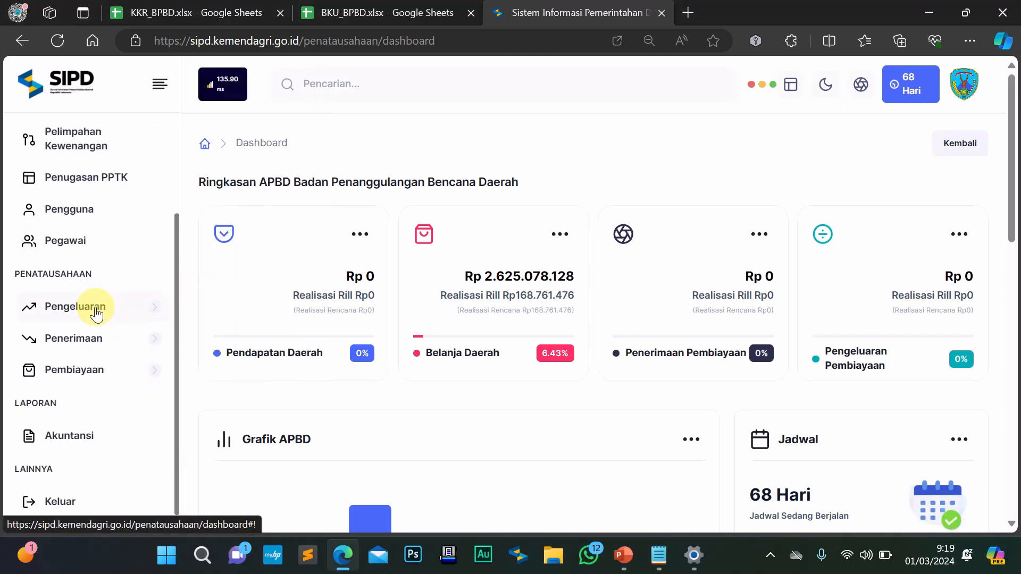
left_click(149, 312)
scroll(149, 314, "down", 4)
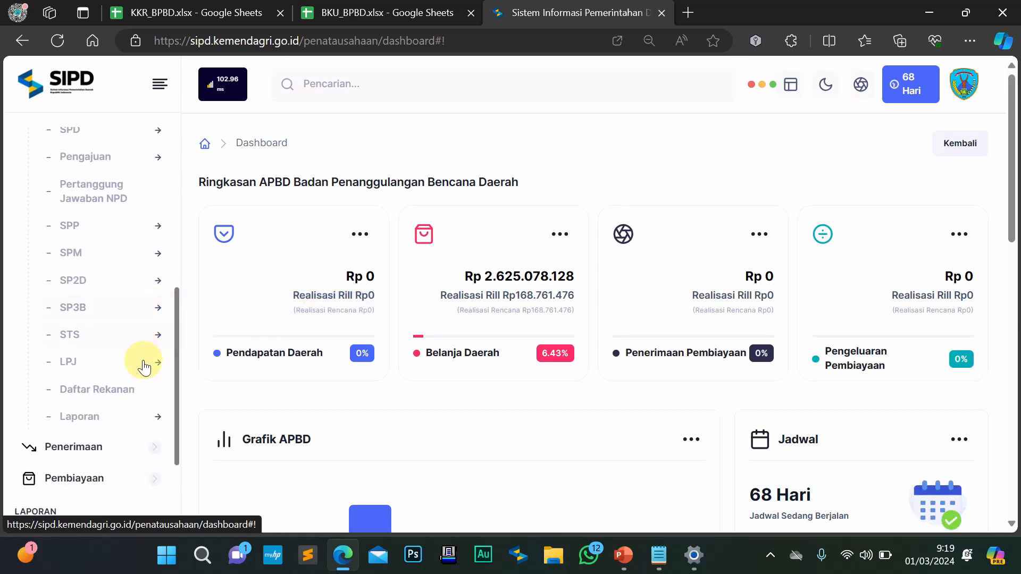
left_click(144, 371)
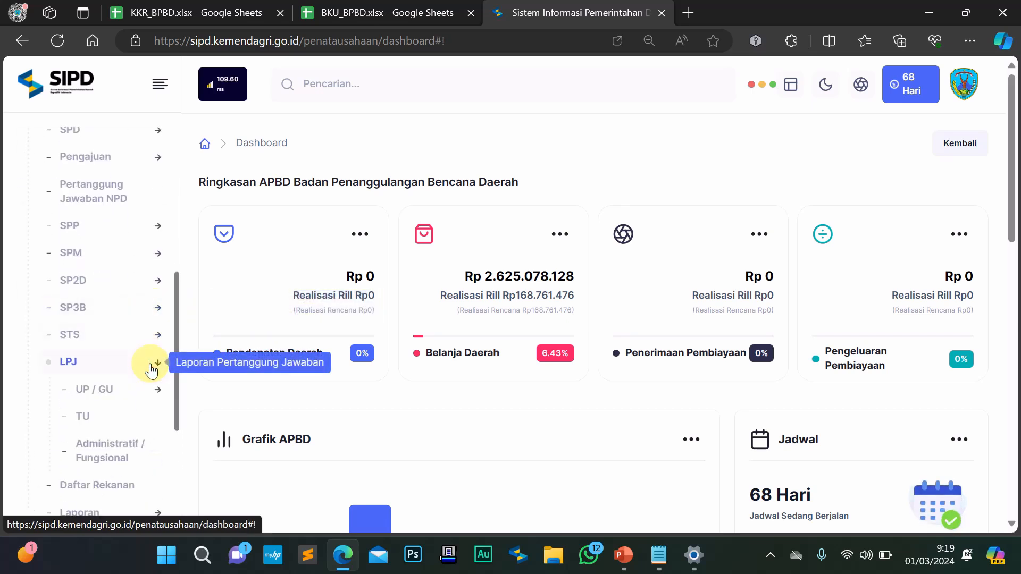
scroll(151, 370, "down", 1)
scroll(152, 370, "down", 1)
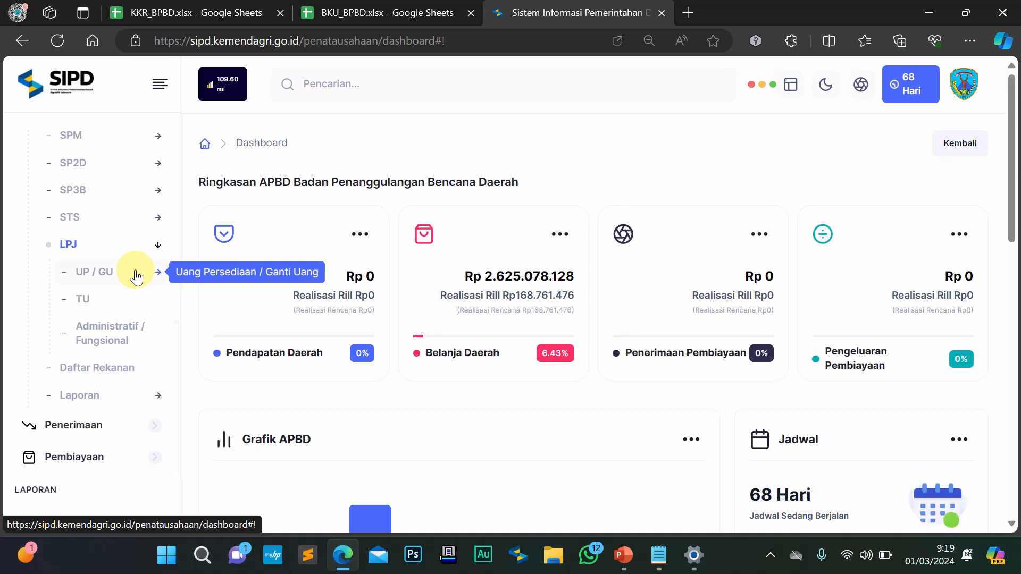
left_click(136, 274)
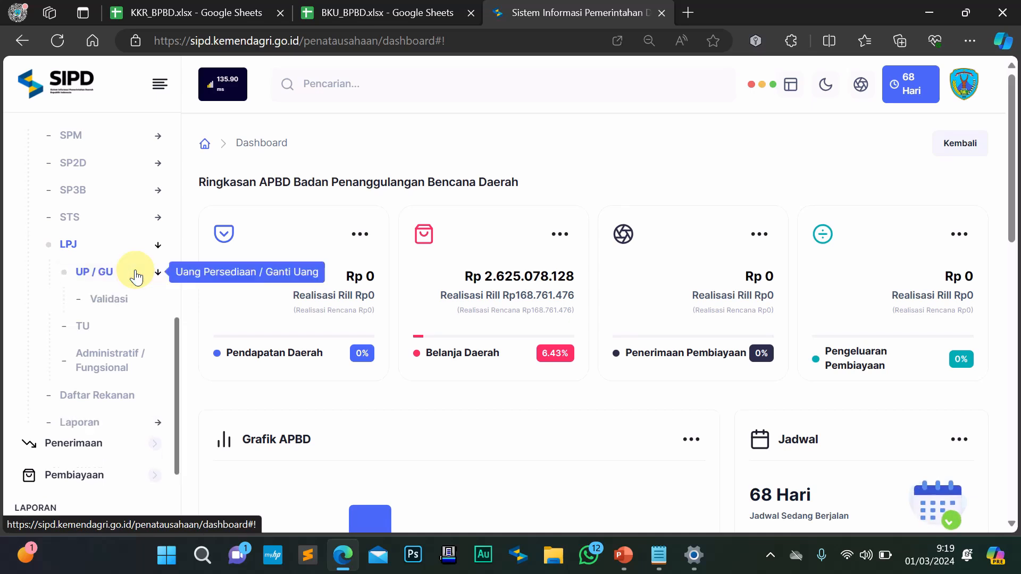
left_click(112, 301)
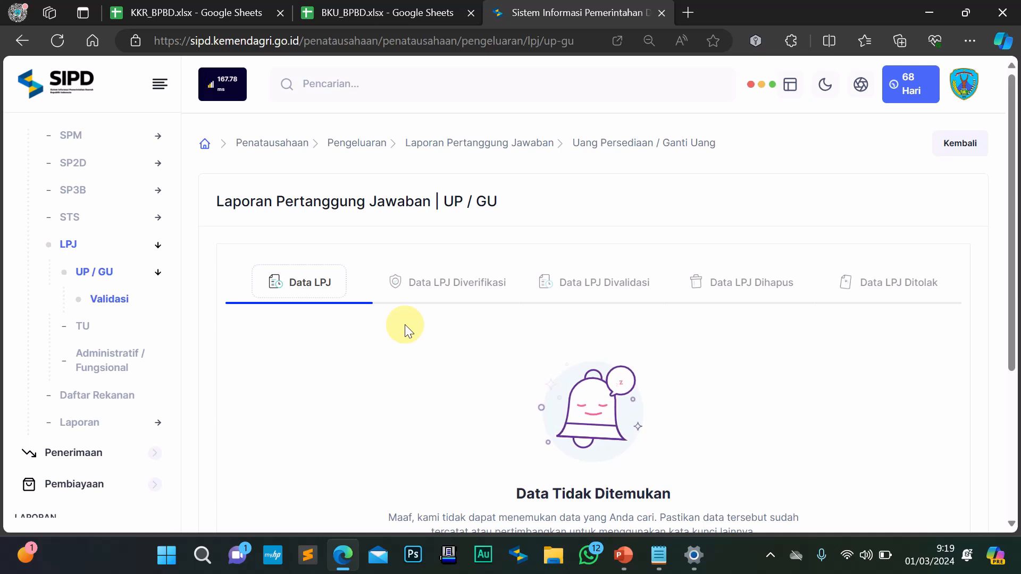
Show the verified LPJ data and bring the report's verification status, validation status and actions into view
left_click(463, 286)
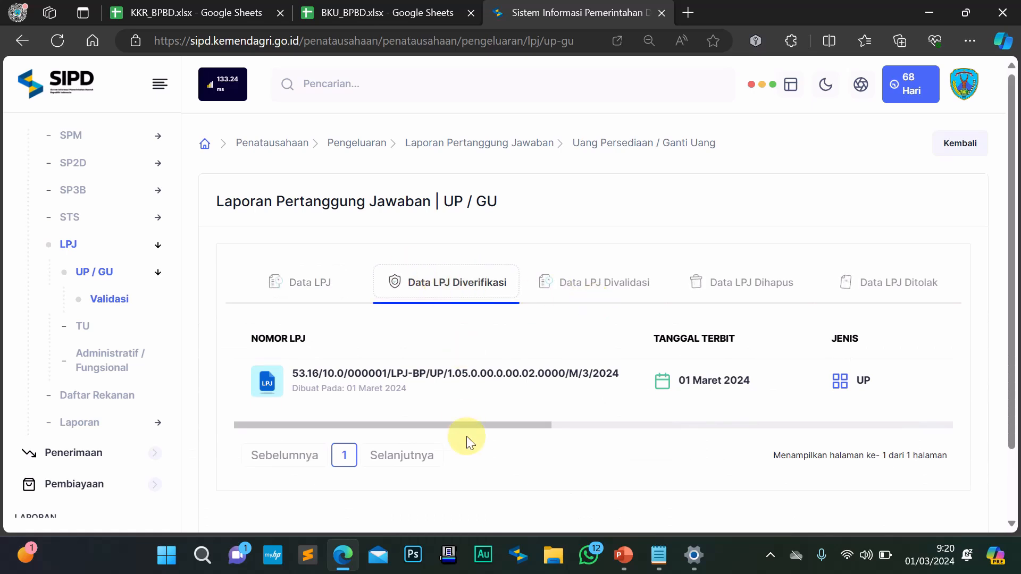
left_click_drag(518, 424, 563, 424)
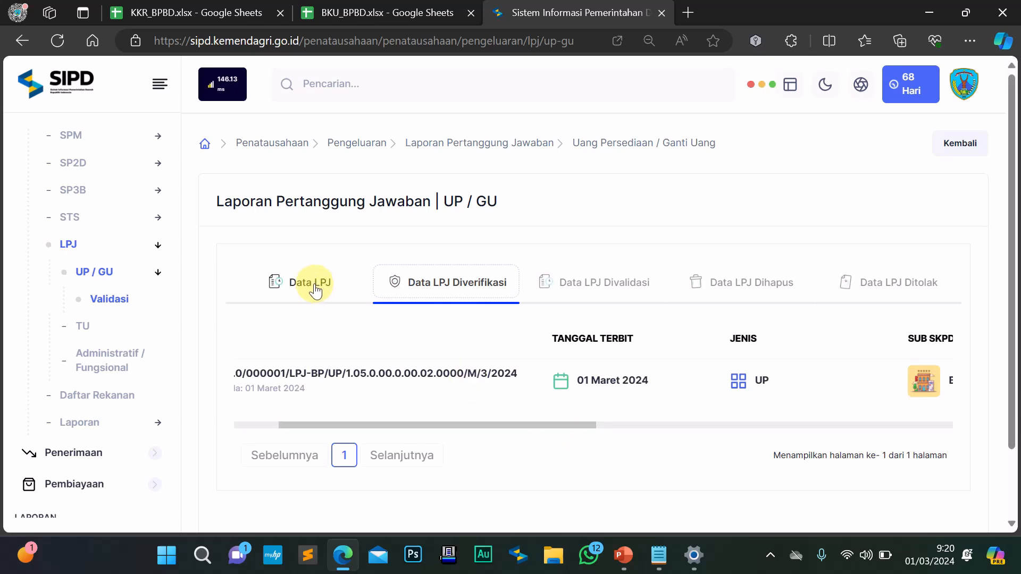
left_click_drag(513, 425, 884, 444)
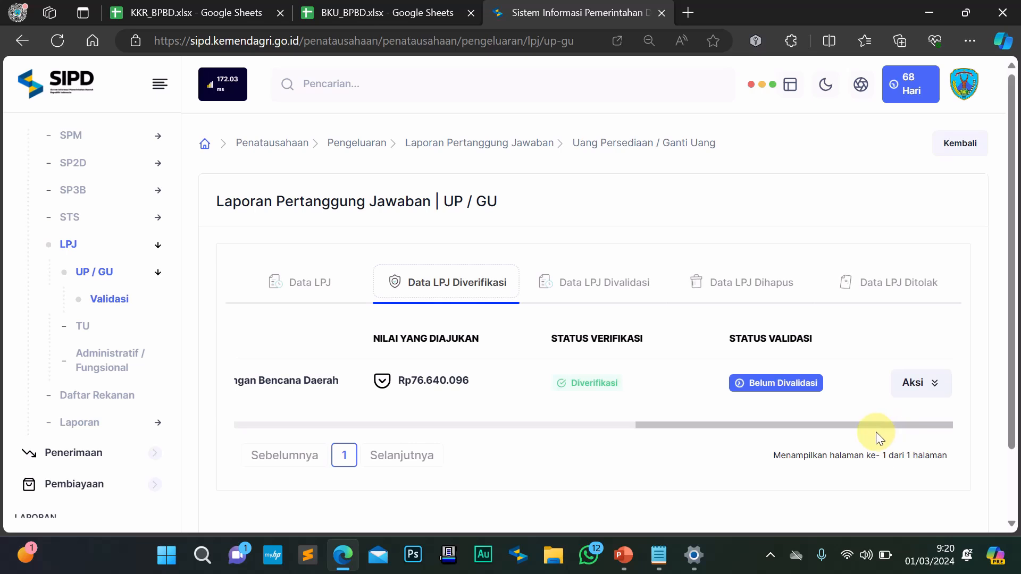
Approve the validation of the verified UP / GU LPJ with the date 01 March 2024 and check its validation status
left_click(938, 391)
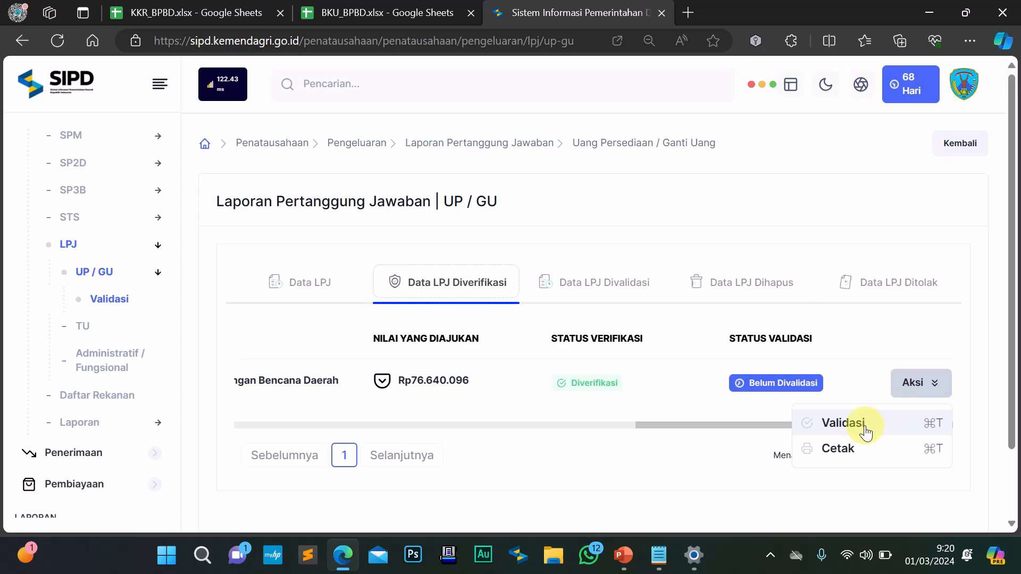
left_click(850, 423)
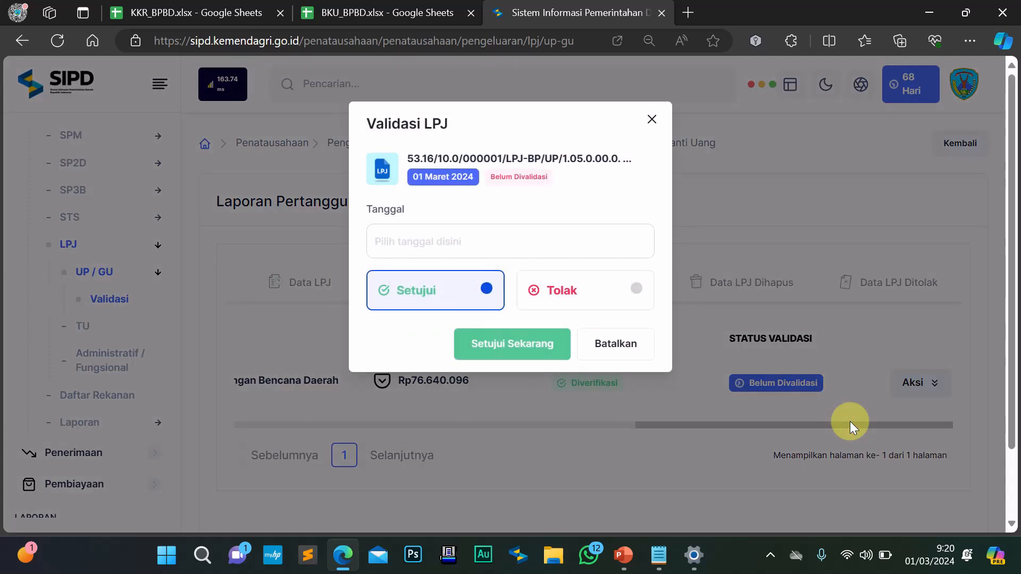
left_click(477, 240)
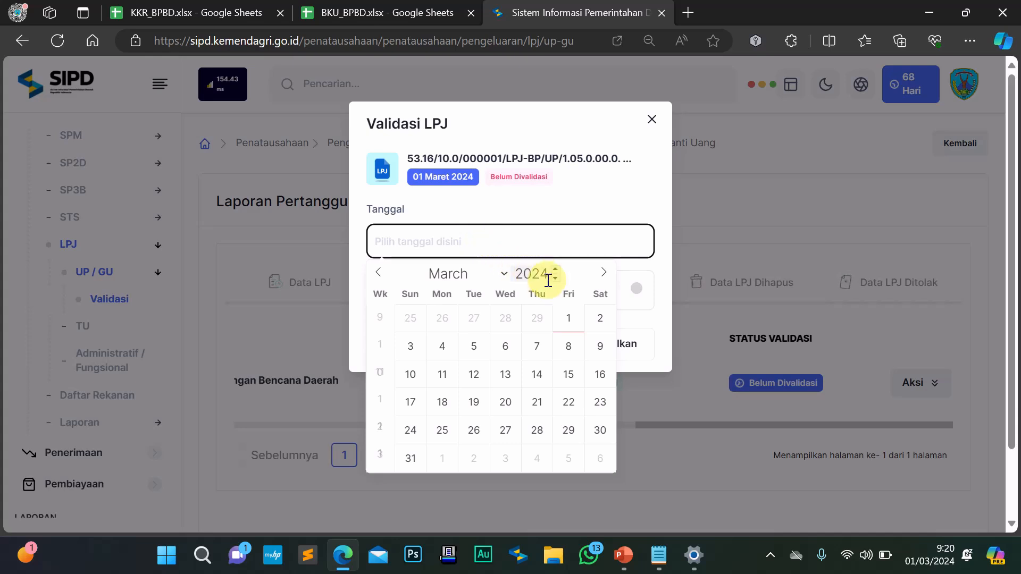
left_click(571, 317)
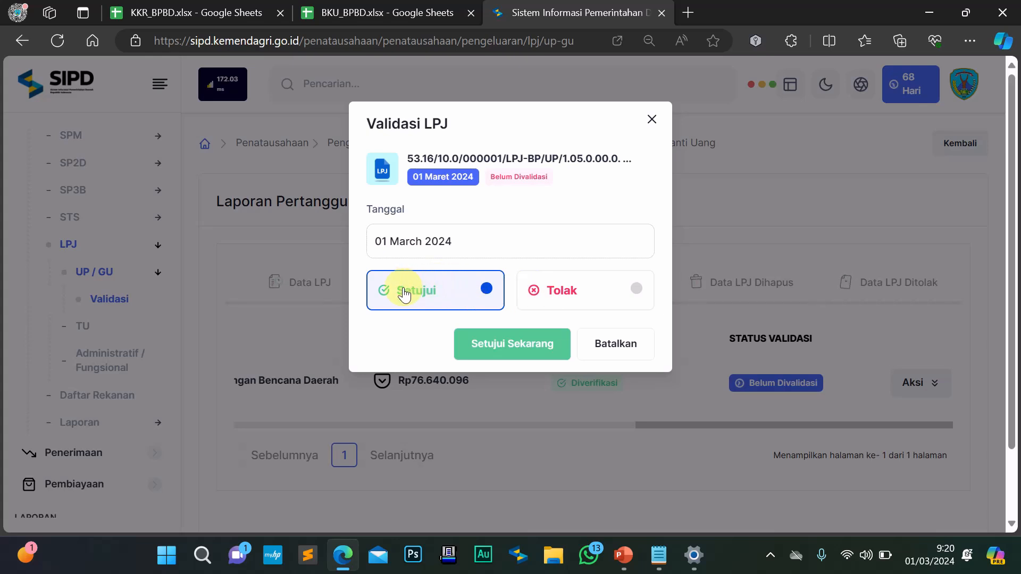
left_click(494, 343)
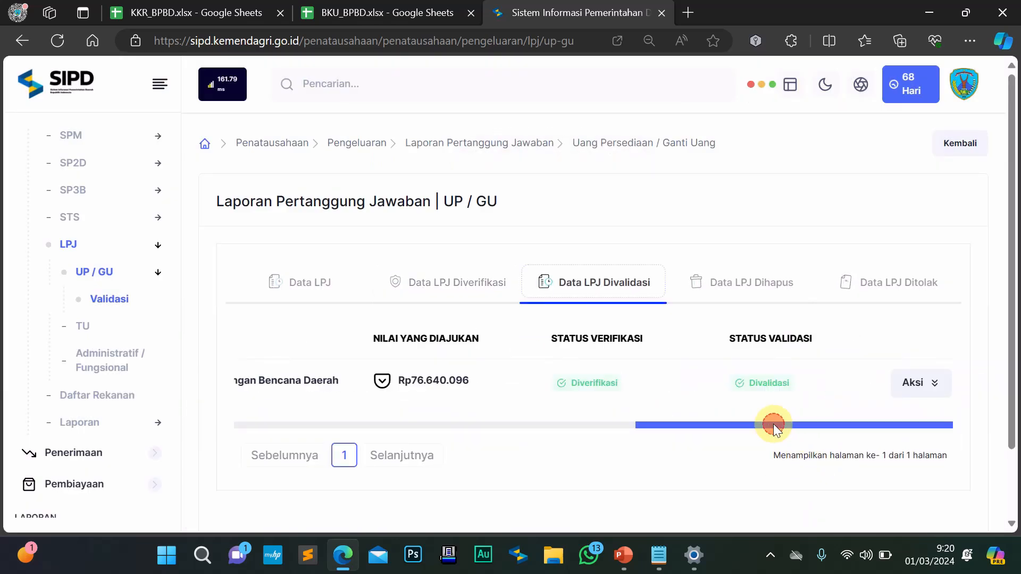
left_click_drag(808, 429, 847, 427)
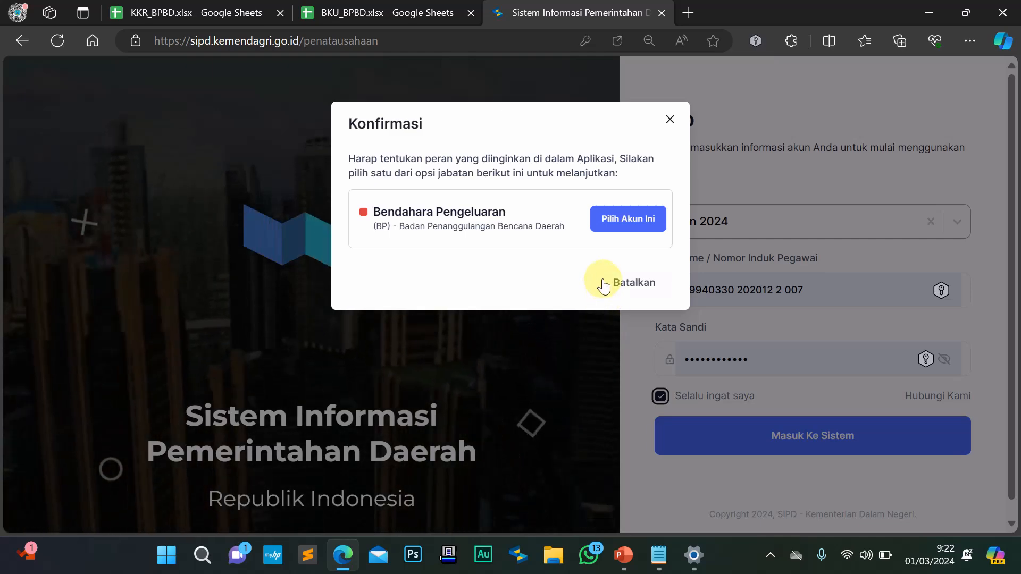
Enter SIPD with the Bendahara Pengeluaran role, hide the update announcement and decline Kaspersky's offer to save the password
left_click(617, 221)
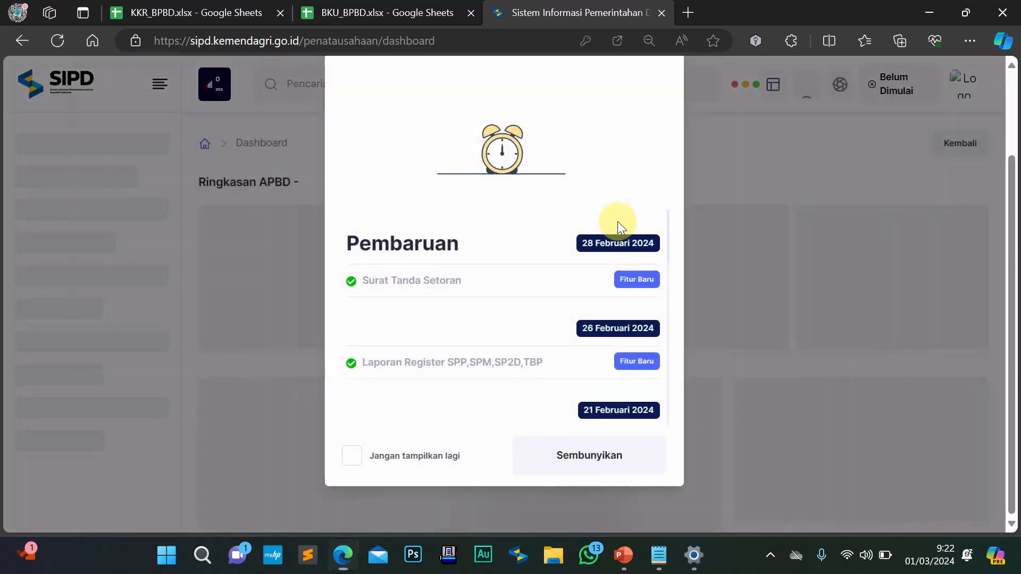
left_click(587, 460)
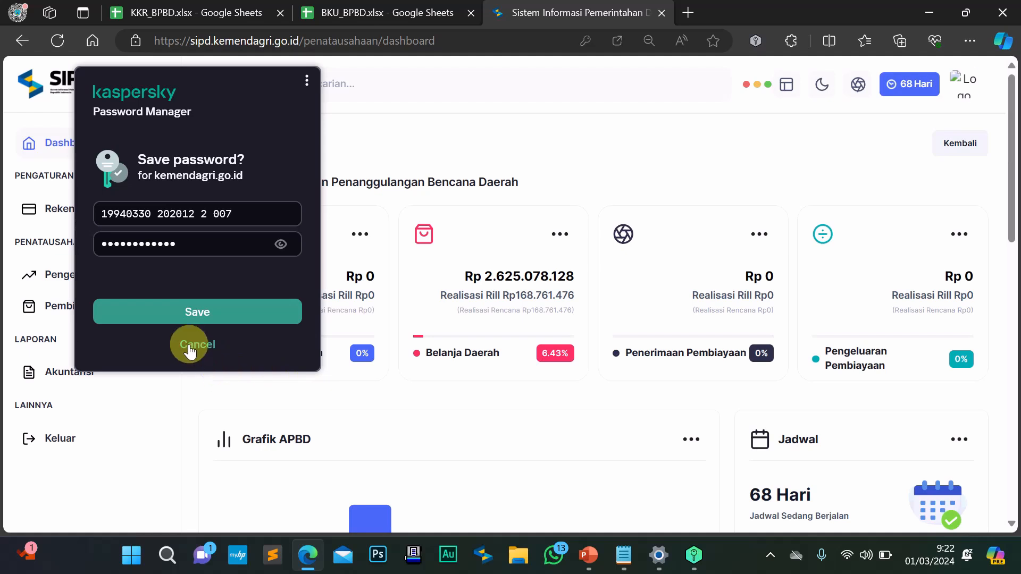
left_click(191, 344)
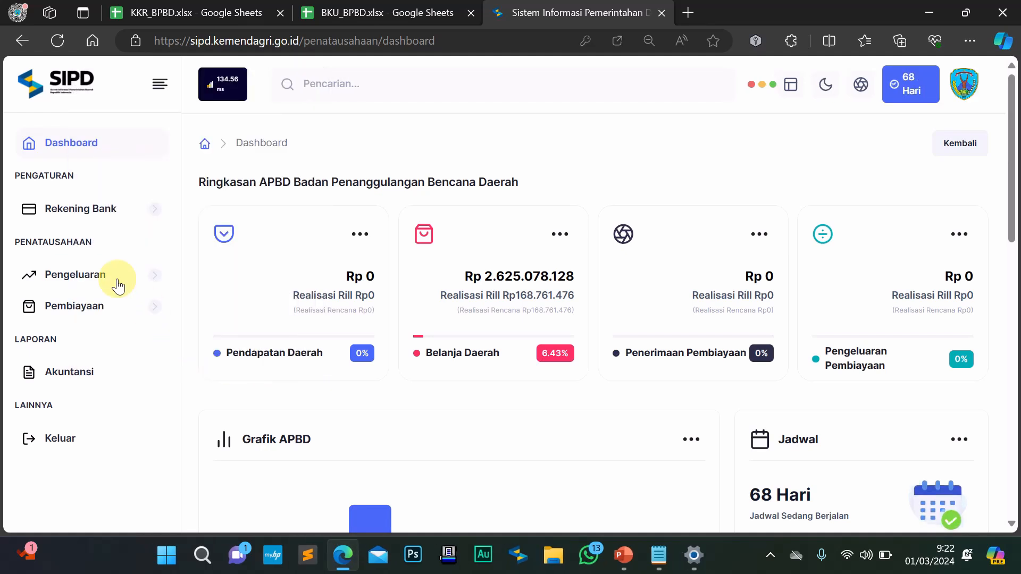
Open the expenditure SPP creation page for GU (Ganti Uang) and look over its list of unverified requests
left_click(137, 283)
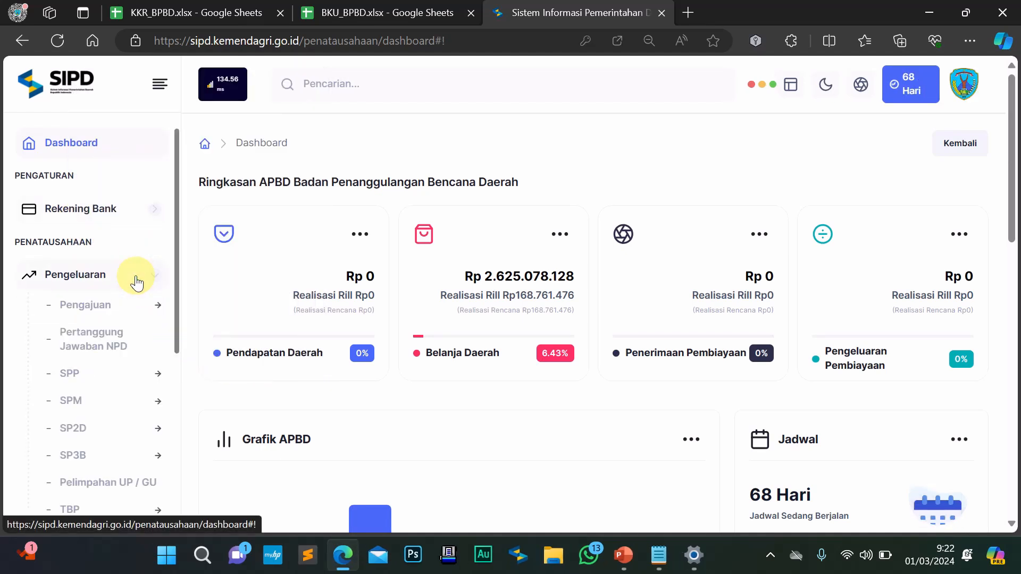
scroll(137, 280, "down", 1)
scroll(91, 340, "down", 1)
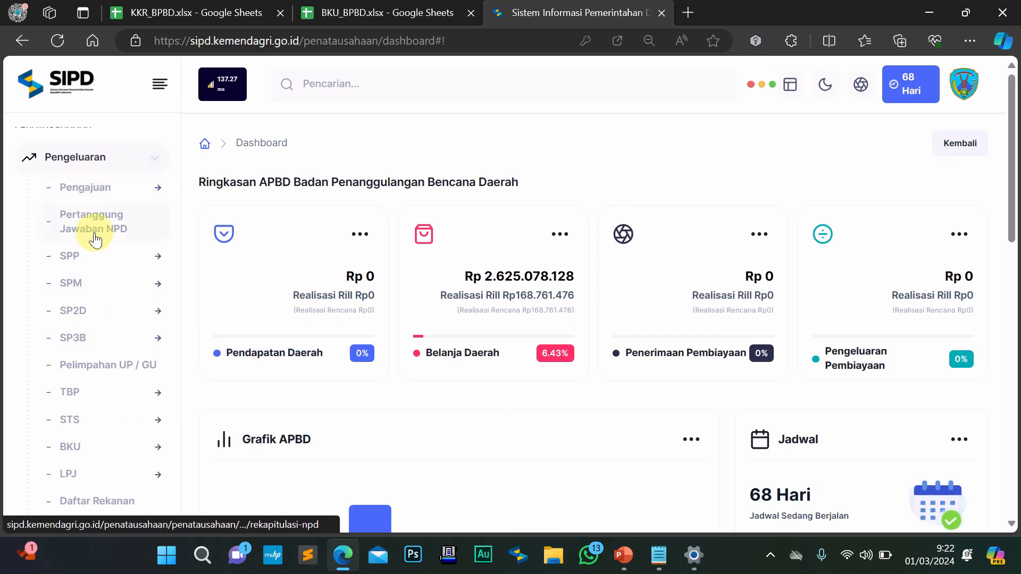
left_click(151, 257)
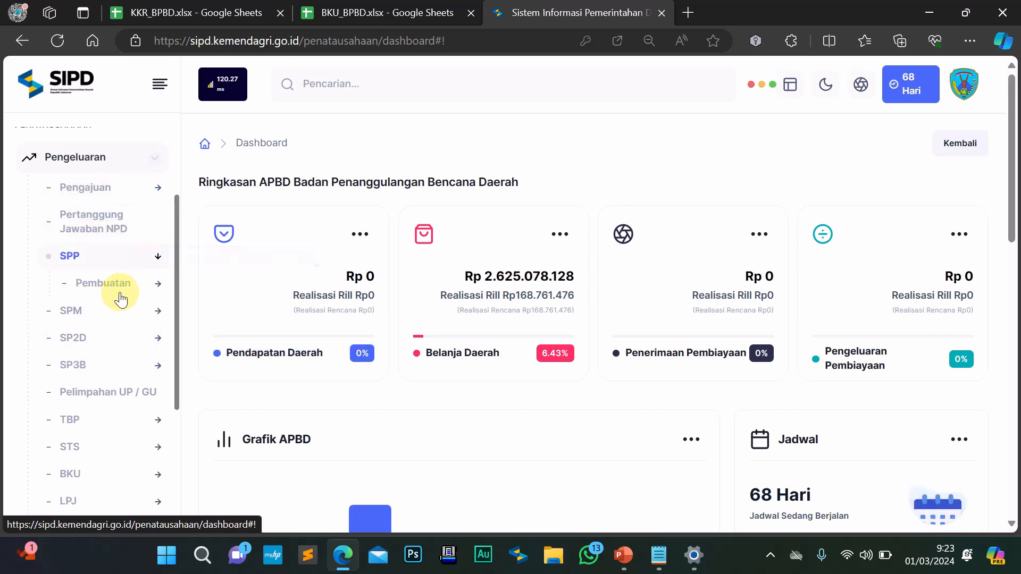
left_click(107, 287)
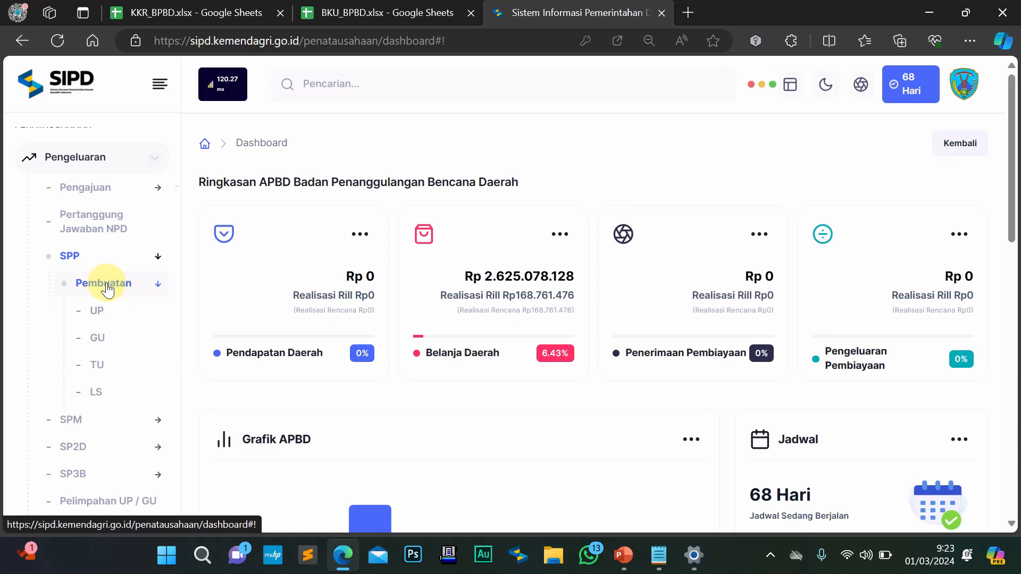
left_click(96, 340)
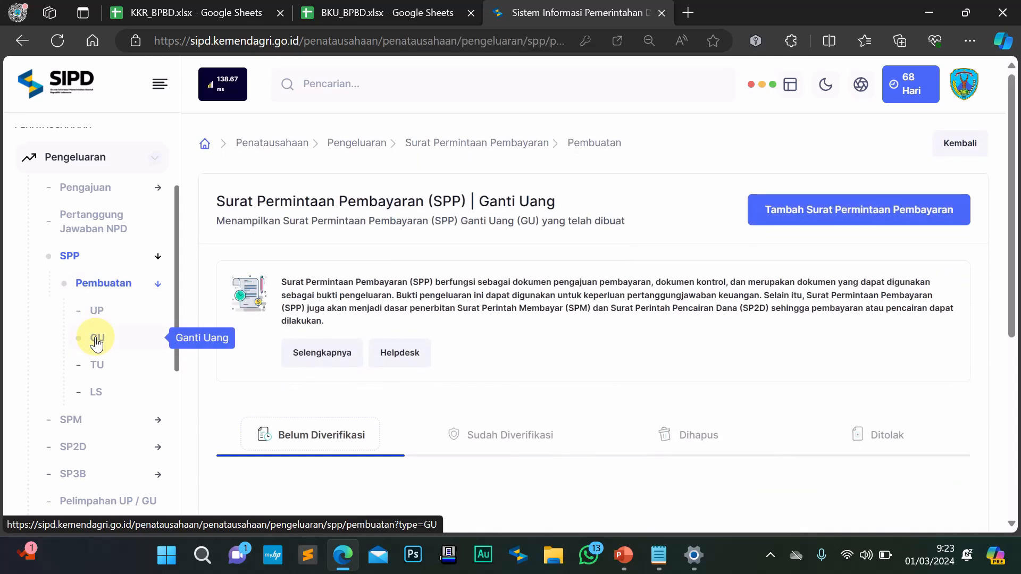
scroll(537, 245, "down", 5)
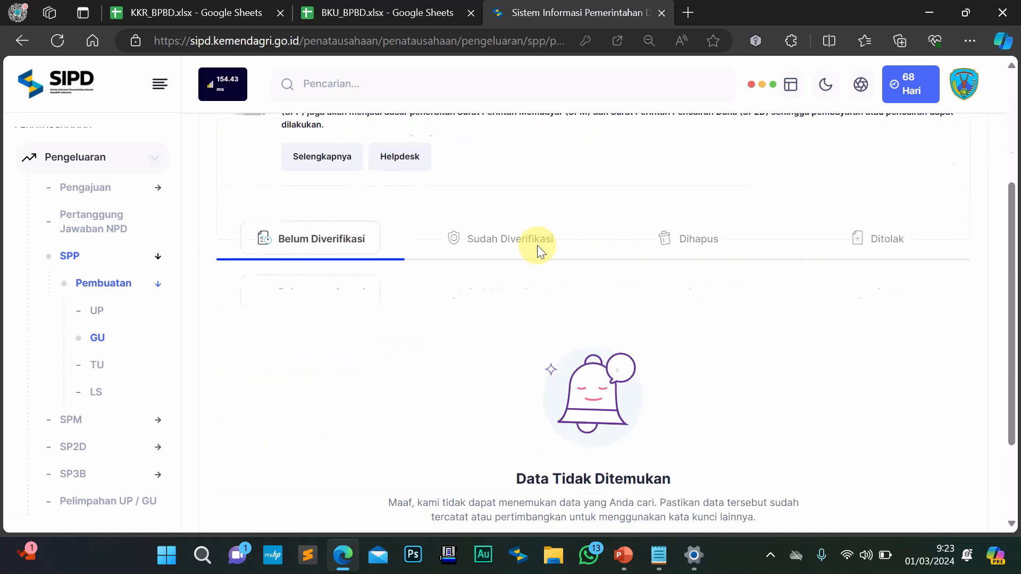
scroll(537, 244, "up", 5)
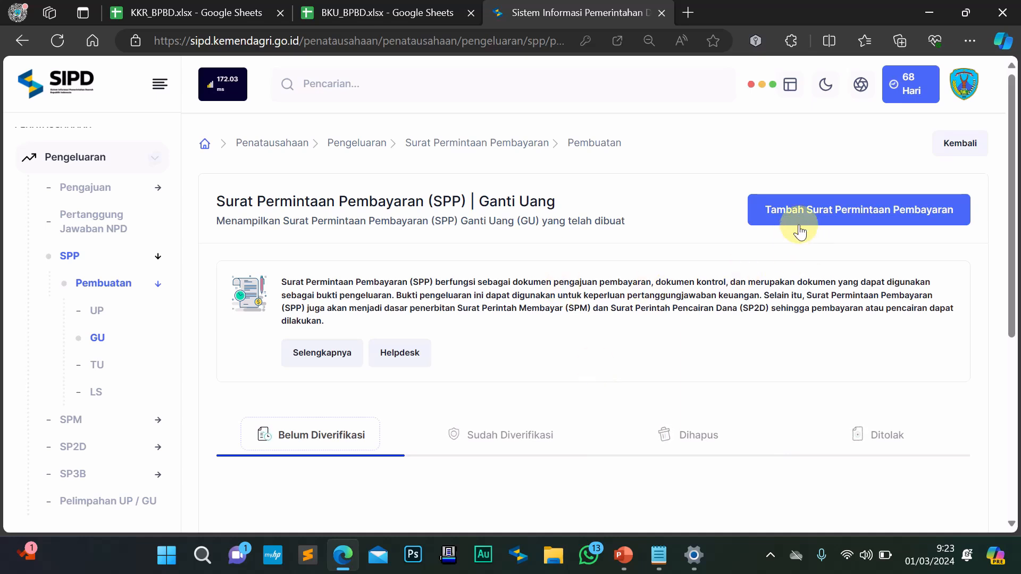
Start a new SPP Ganti Uang and set its date to 01 March 2024 - 12:00 PM
left_click(799, 206)
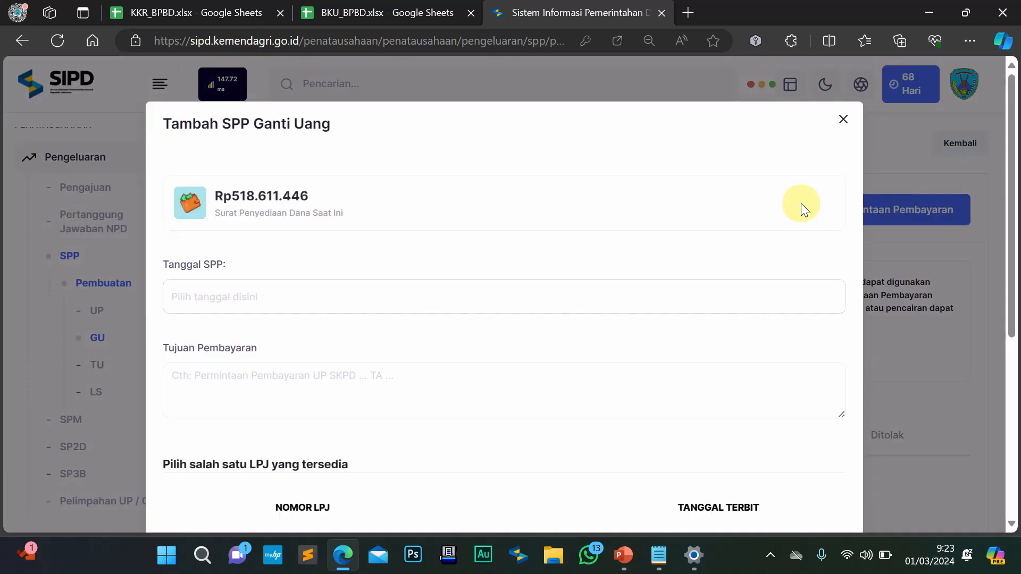
scroll(250, 186, "down", 1)
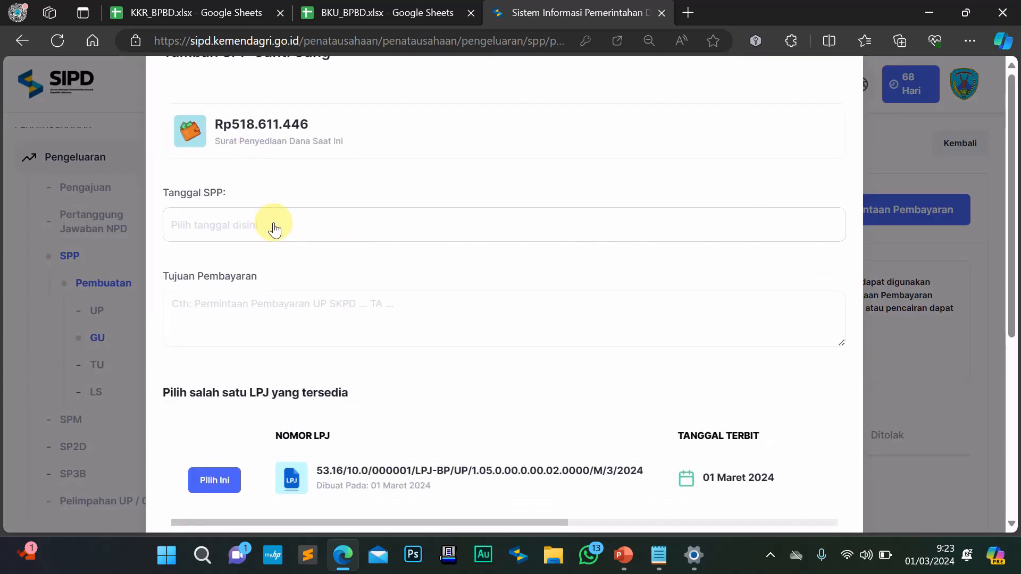
left_click(246, 226)
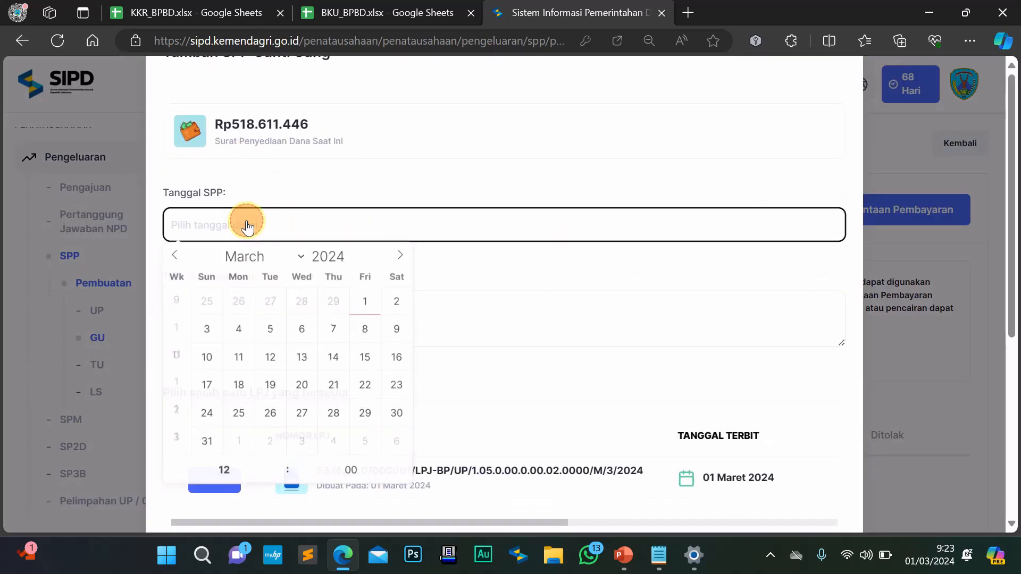
left_click(366, 307)
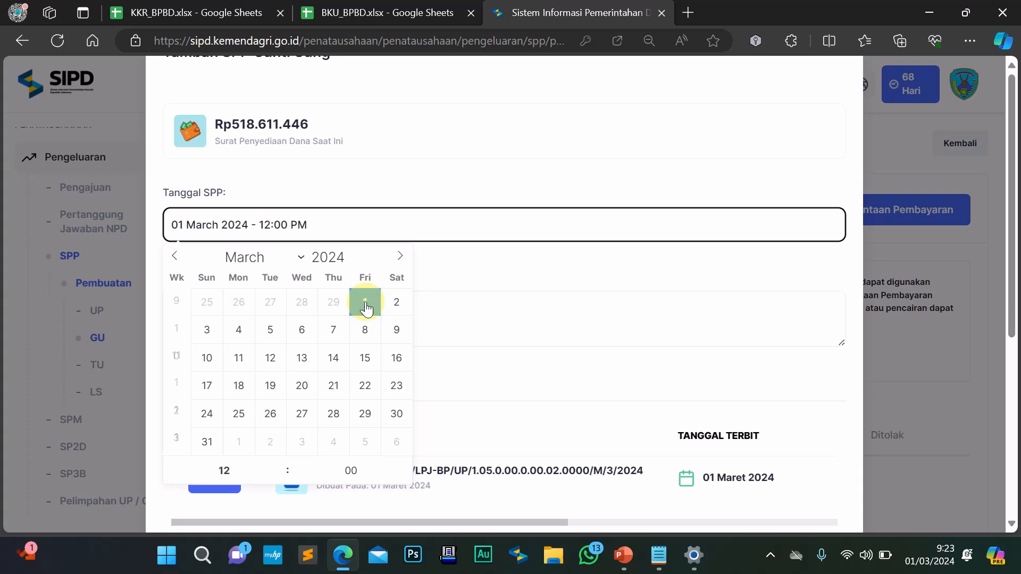
Enter the payment purpose "PEMBAYARAN GANTI UANG PERSEDIAAN (GU-1) PADA BADAN PENANGGULANGAN BENCANA DAERAH KAB. NAGEKEO"
left_click(486, 320)
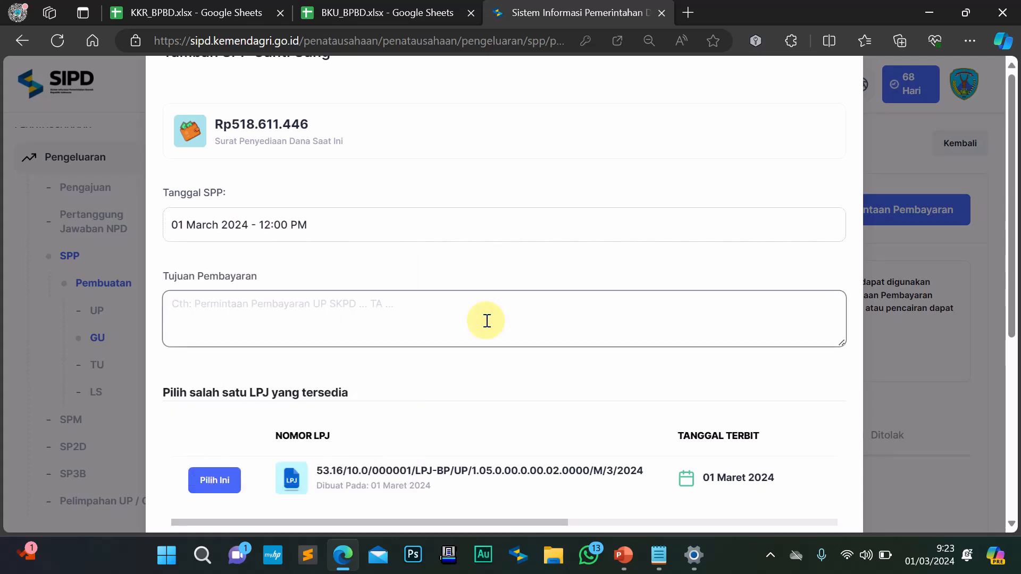
type("P")
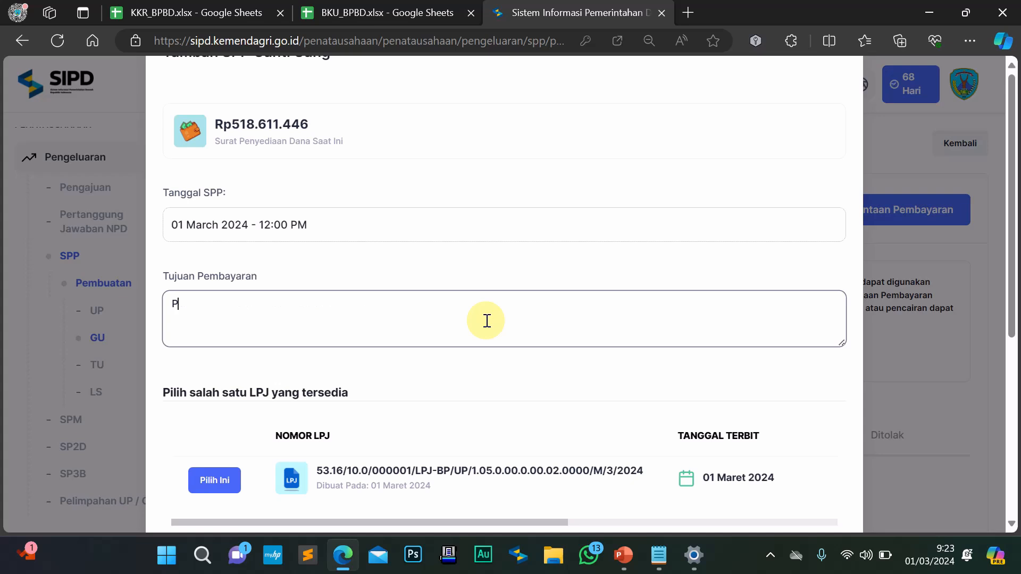
type("EMBAYARAN GANTI")
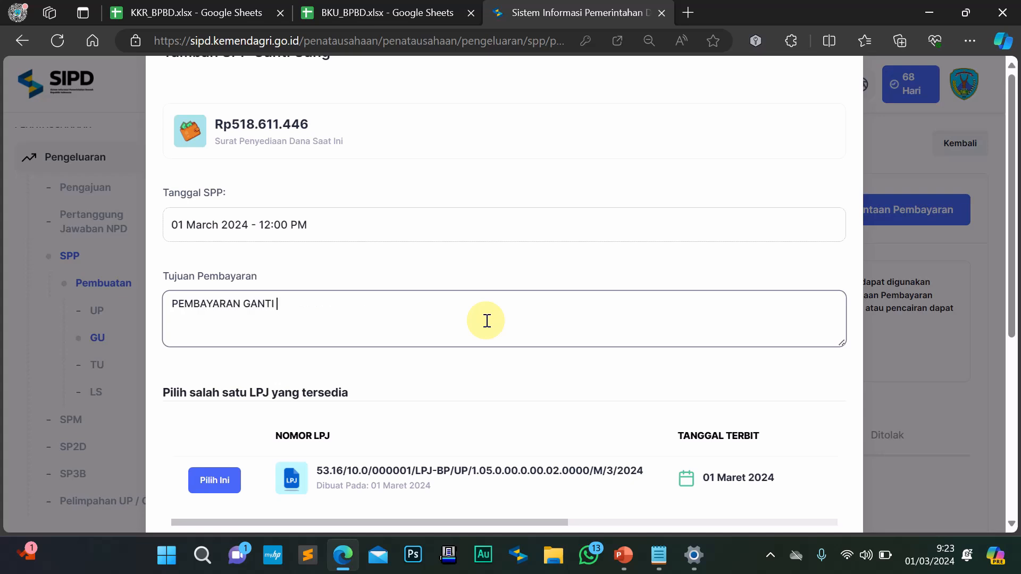
type(" UANG PERSEDIAAN")
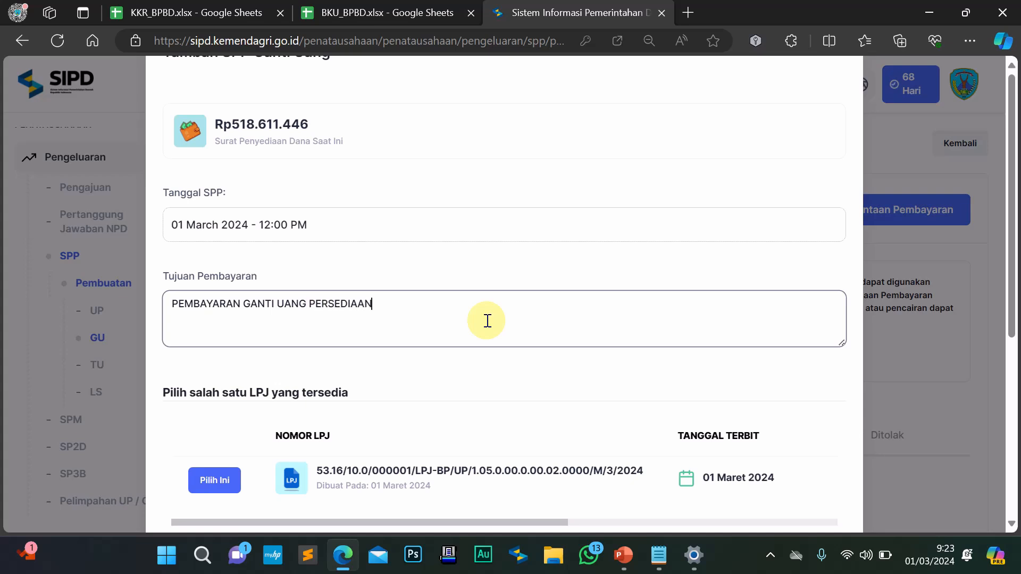
type(" (GU")
type("-1) PADA BADAN ")
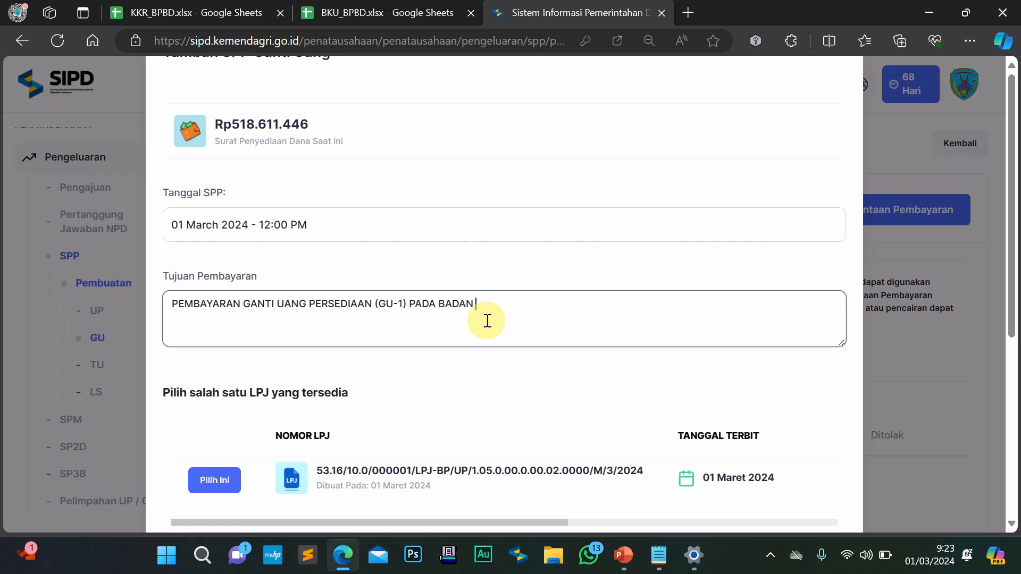
type("PENANGGULANGAN")
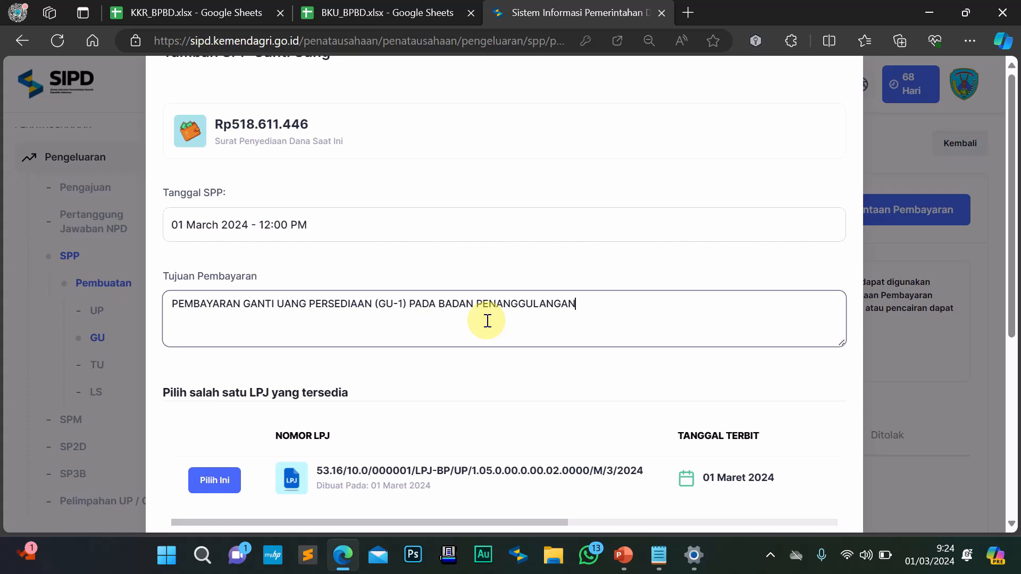
type(" BENCANA DAERAH")
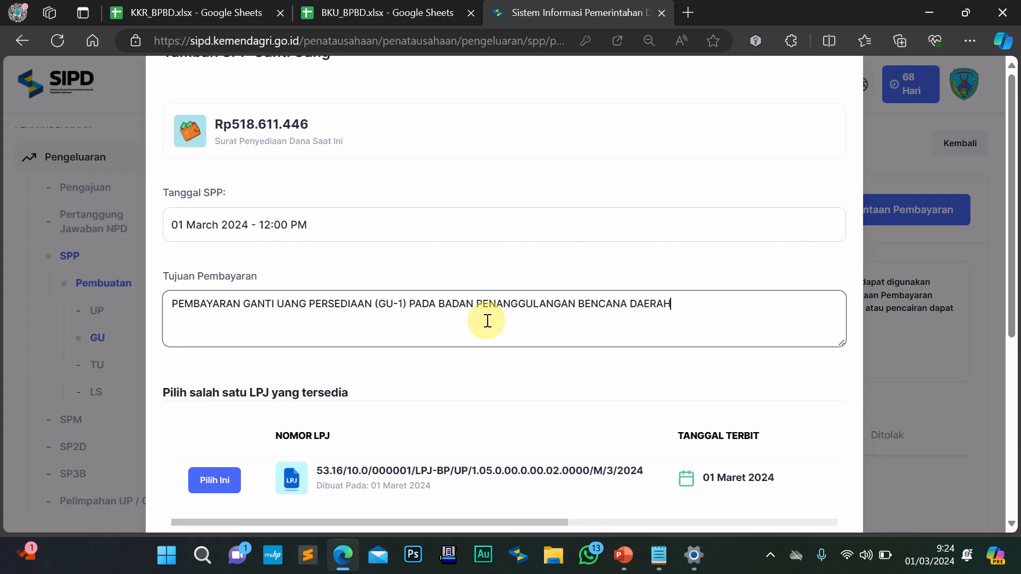
type(" KAB. NAGEKEO")
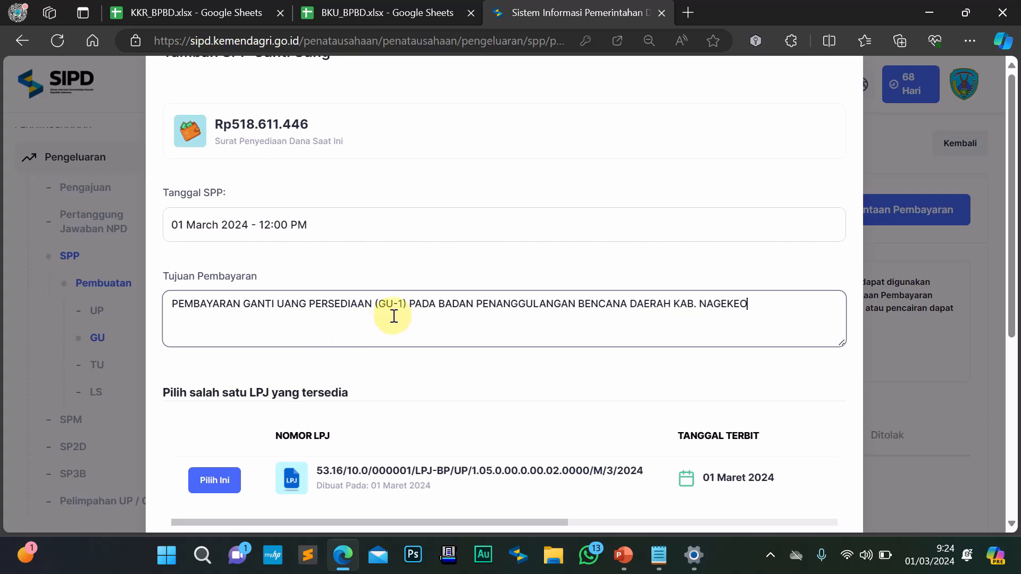
Select the available LPJ issued on 01 Maret 2024 for this SPP and review its sub SKPD and submitted amount
scroll(392, 316, "down", 1)
scroll(392, 314, "down", 1)
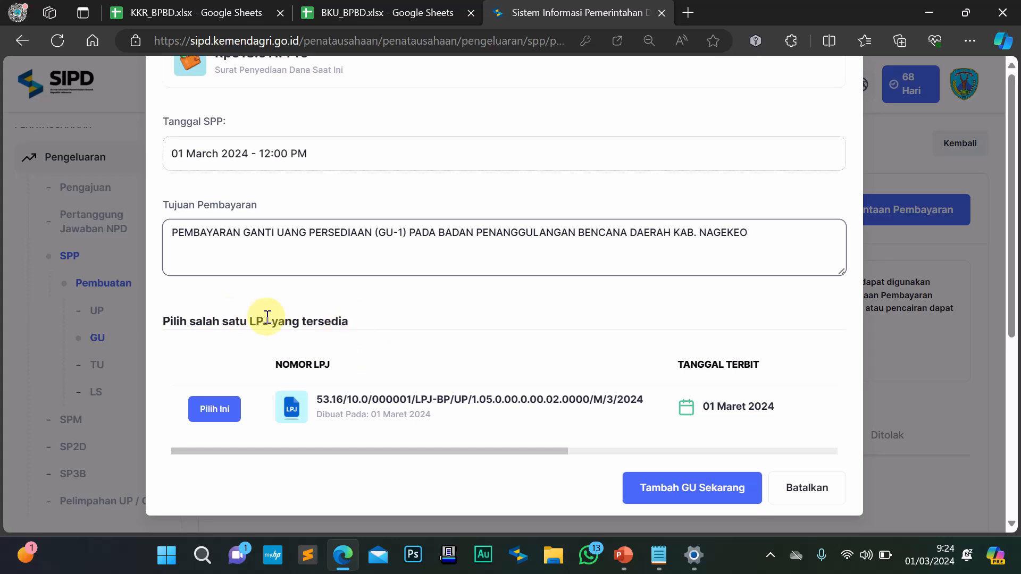
left_click(223, 414)
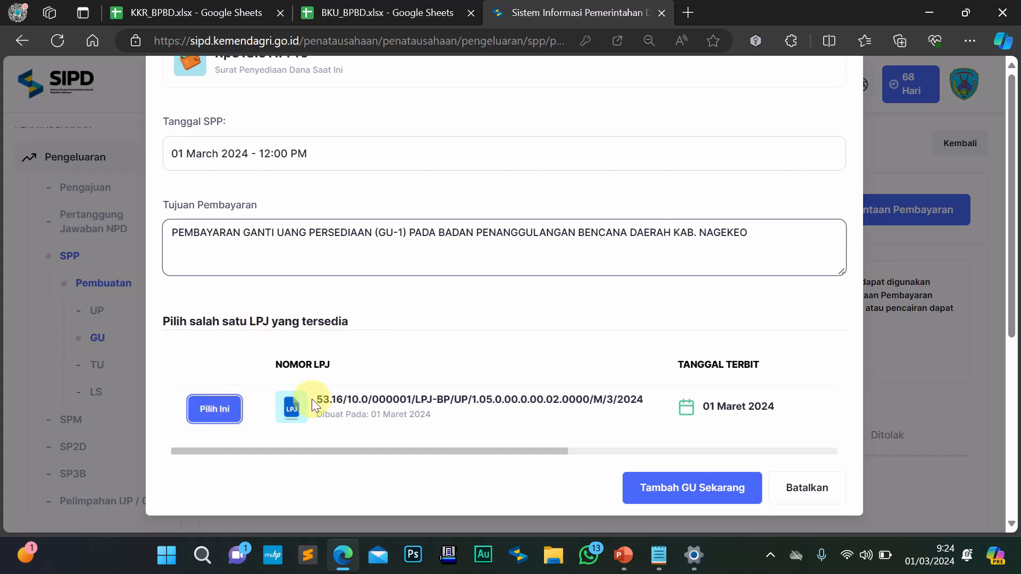
left_click(198, 417)
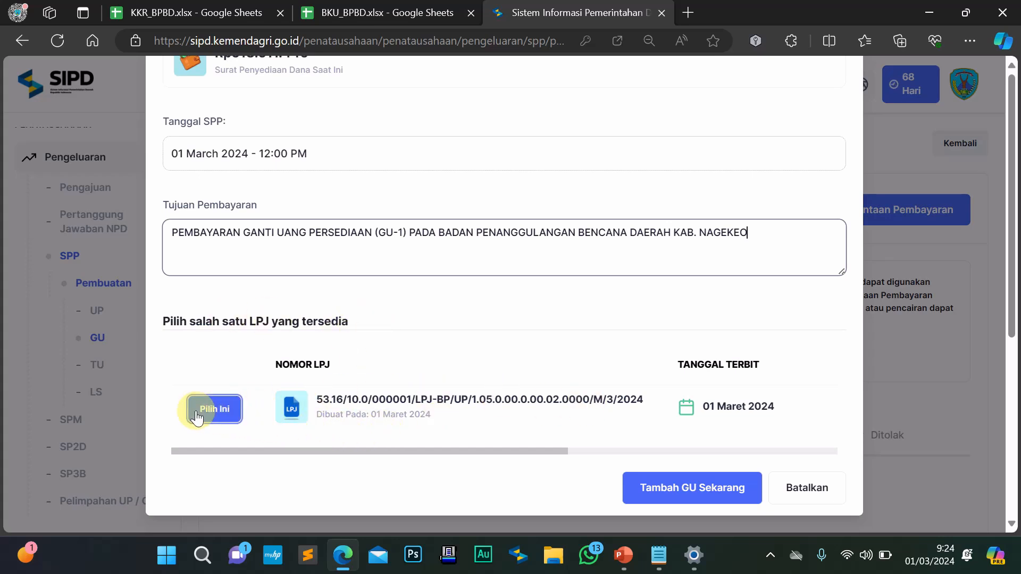
left_click(228, 411)
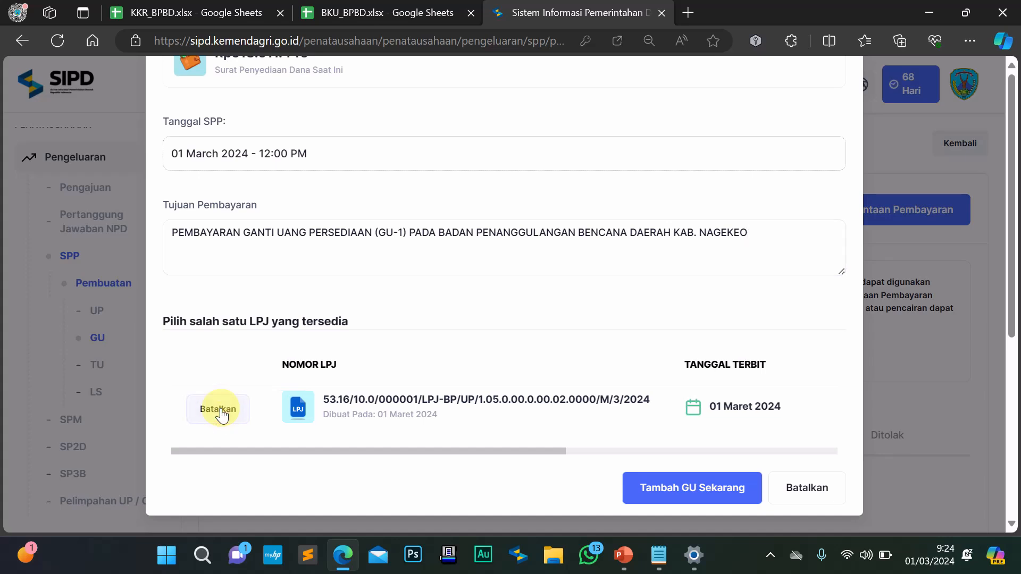
scroll(637, 296, "down", 1)
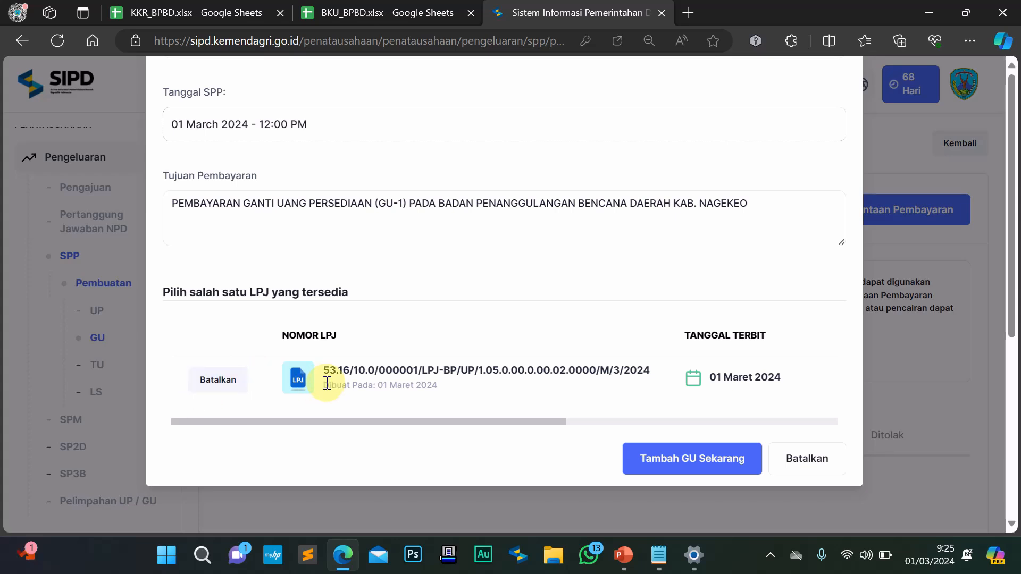
left_click_drag(393, 424, 706, 419)
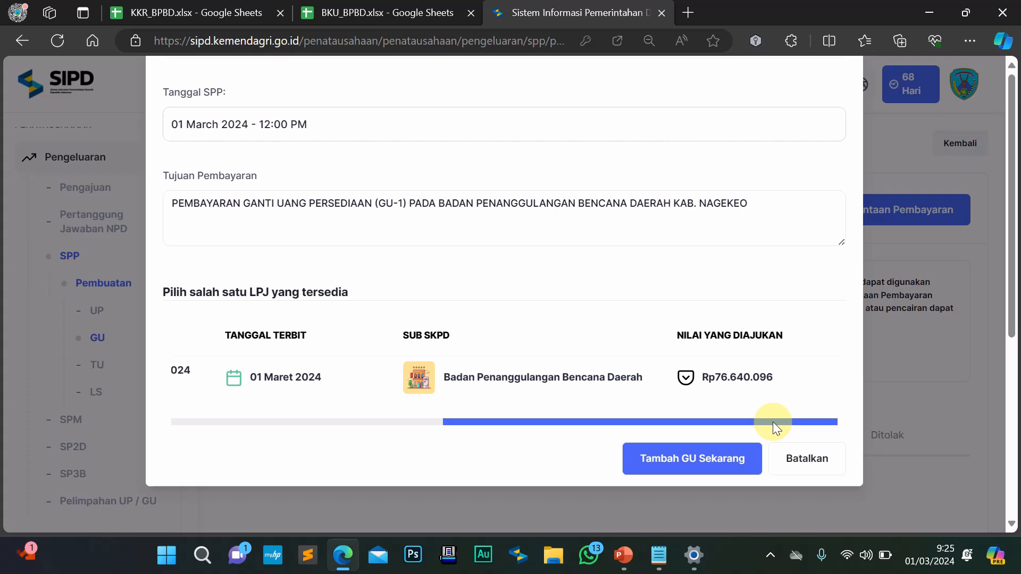
left_click_drag(773, 423, 344, 436)
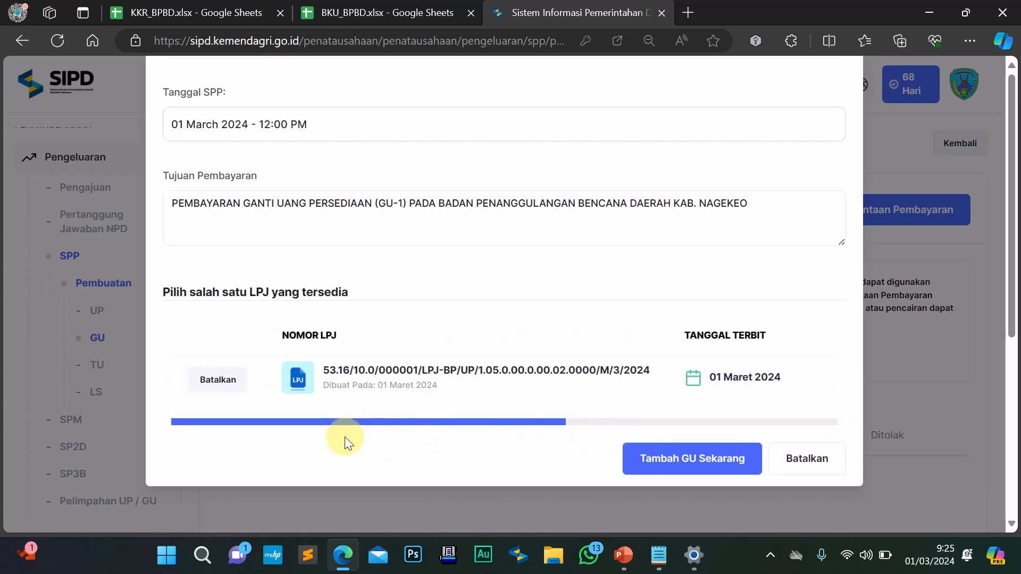
Submit the new Ganti Uang SPP and check its draft entry, payment purpose and submitted amount in the unverified list
left_click(697, 461)
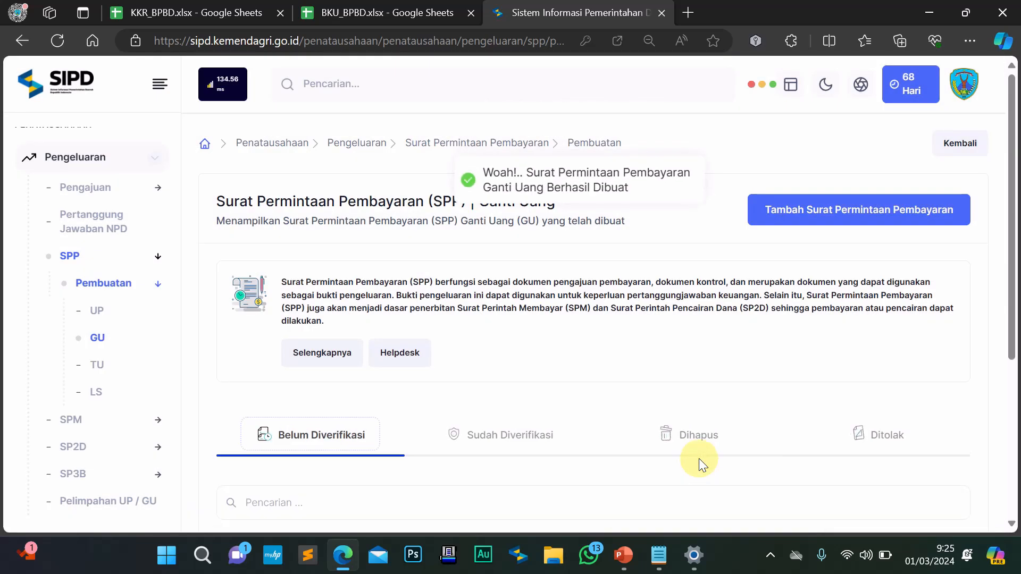
scroll(507, 385, "down", 5)
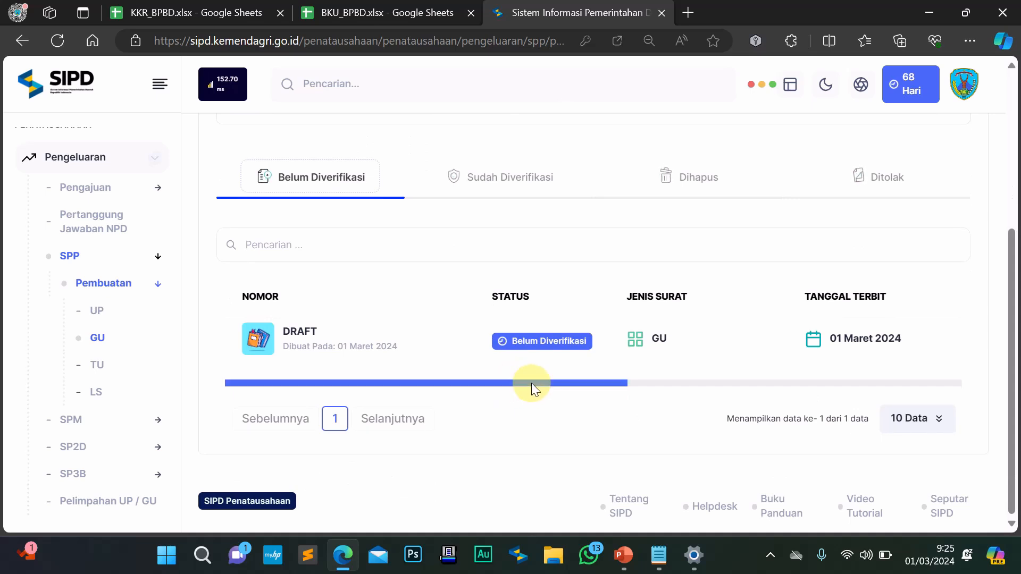
left_click_drag(531, 383, 427, 371)
left_click_drag(579, 378, 942, 379)
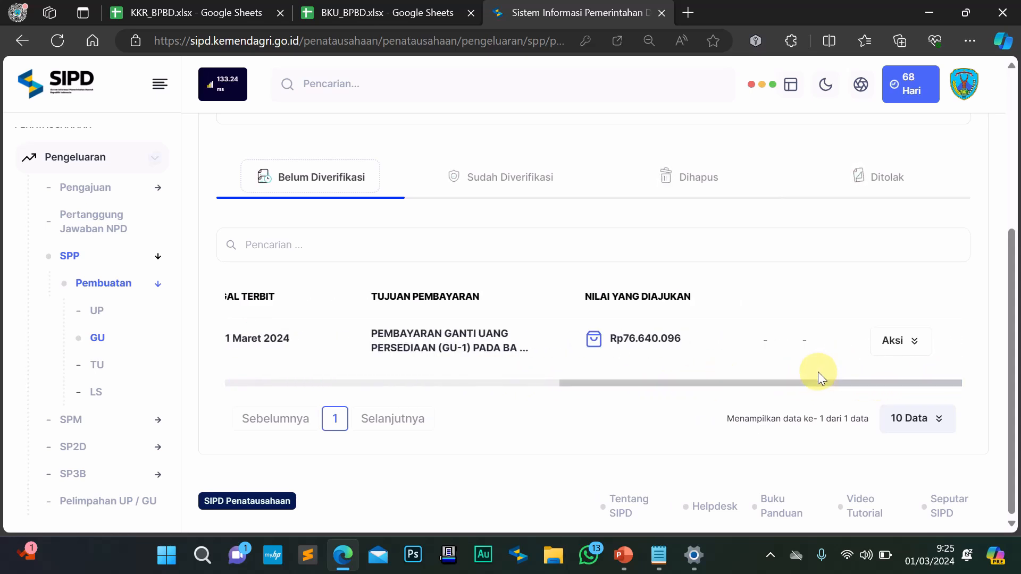
Open the print preview of the draft GU SPP and examine its SKPD, treasurer, bank and payment purpose details
left_click(895, 345)
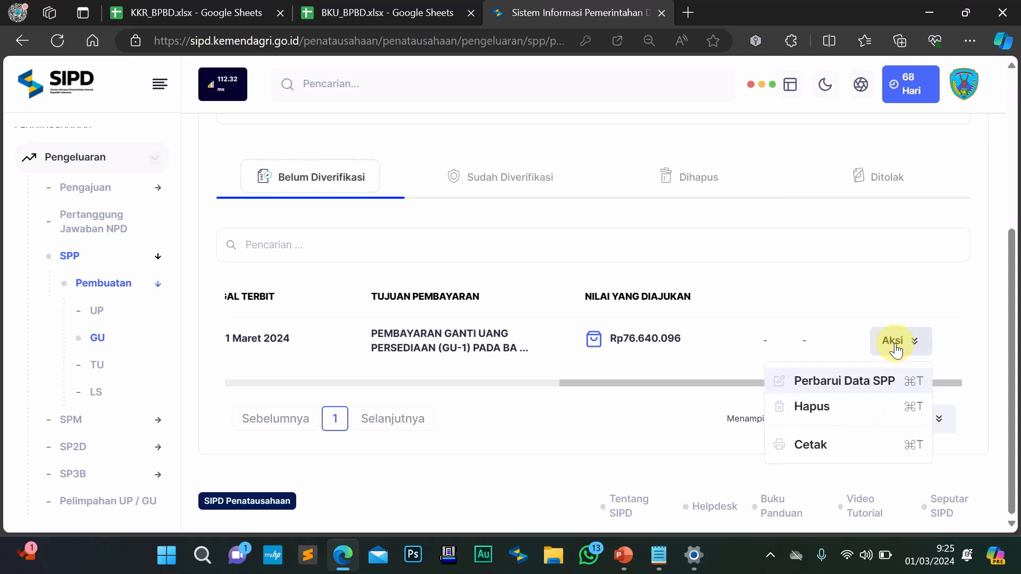
left_click(839, 449)
scroll(655, 351, "down", 3)
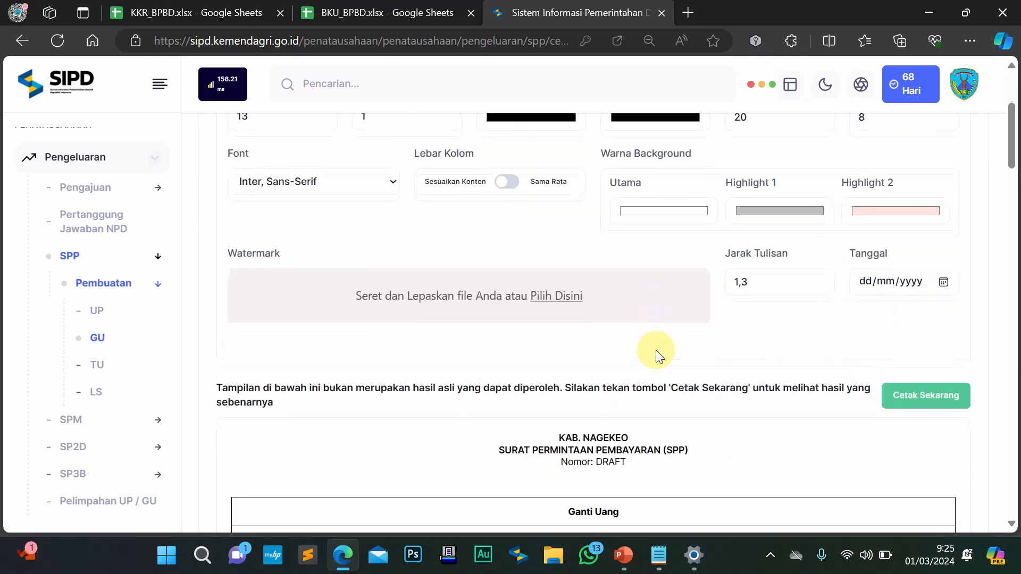
scroll(655, 350, "down", 3)
scroll(655, 350, "down", 4)
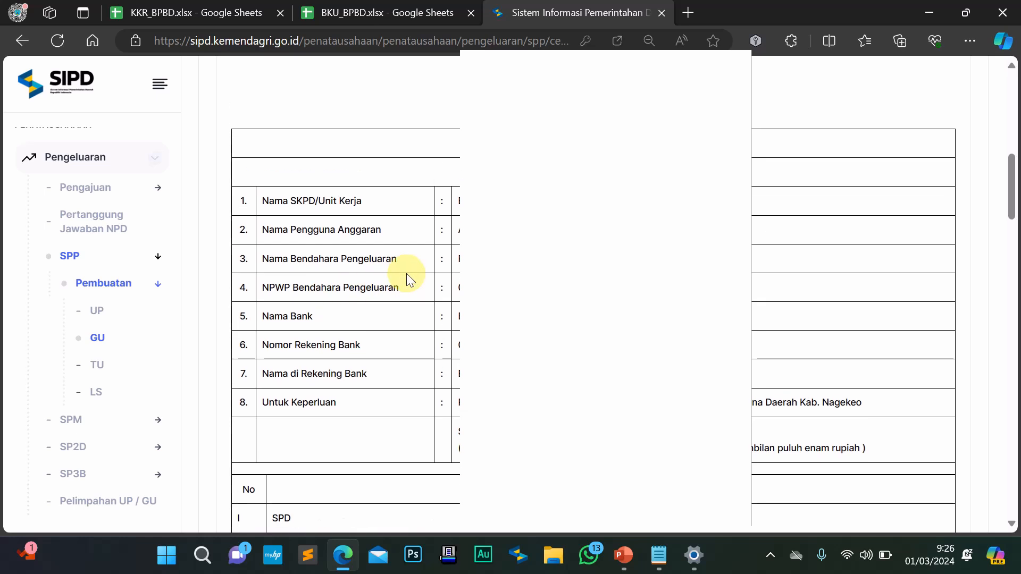
scroll(406, 275, "down", 1)
scroll(406, 274, "down", 1)
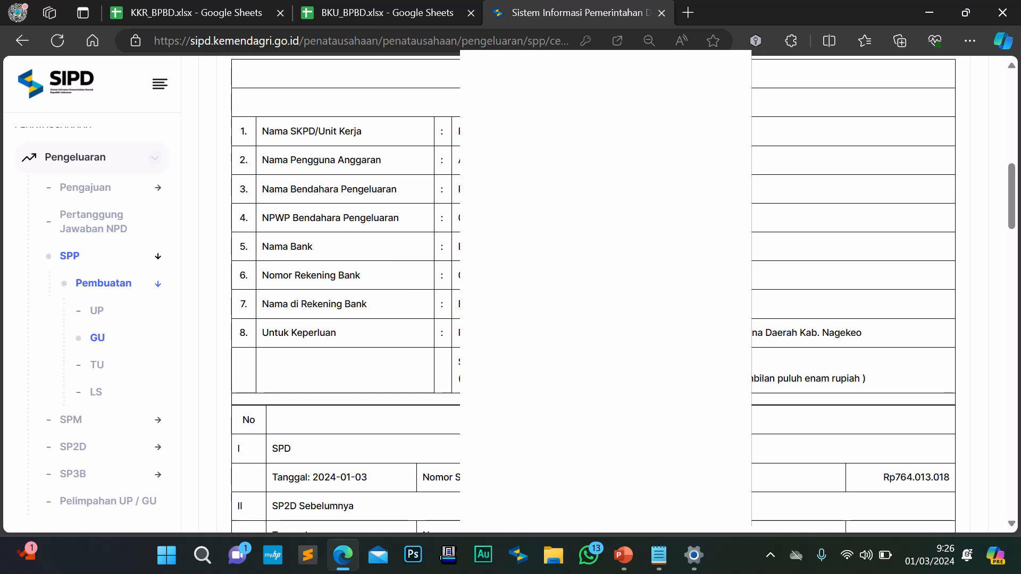
left_click_drag(457, 331, 914, 362)
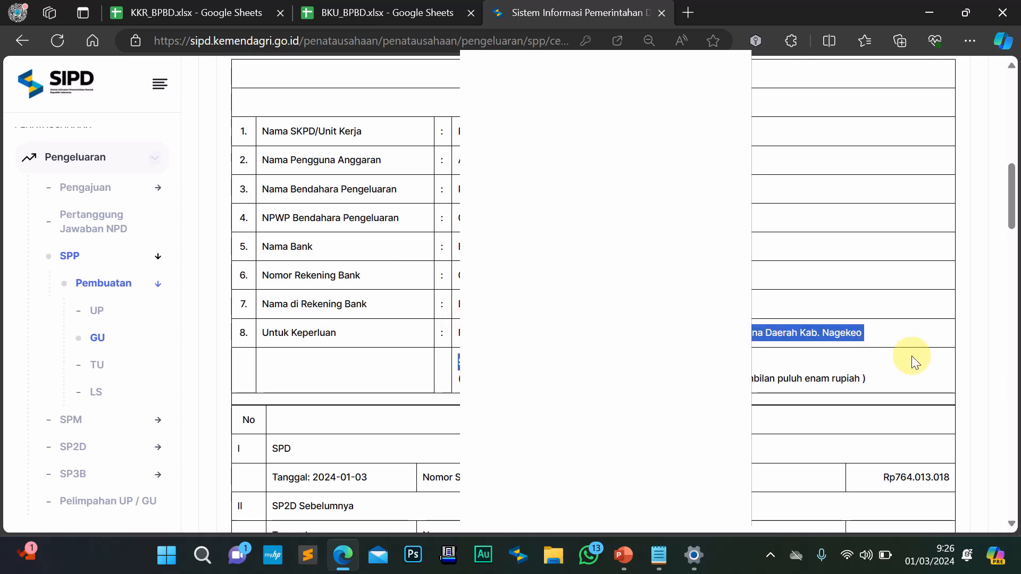
left_click(643, 364)
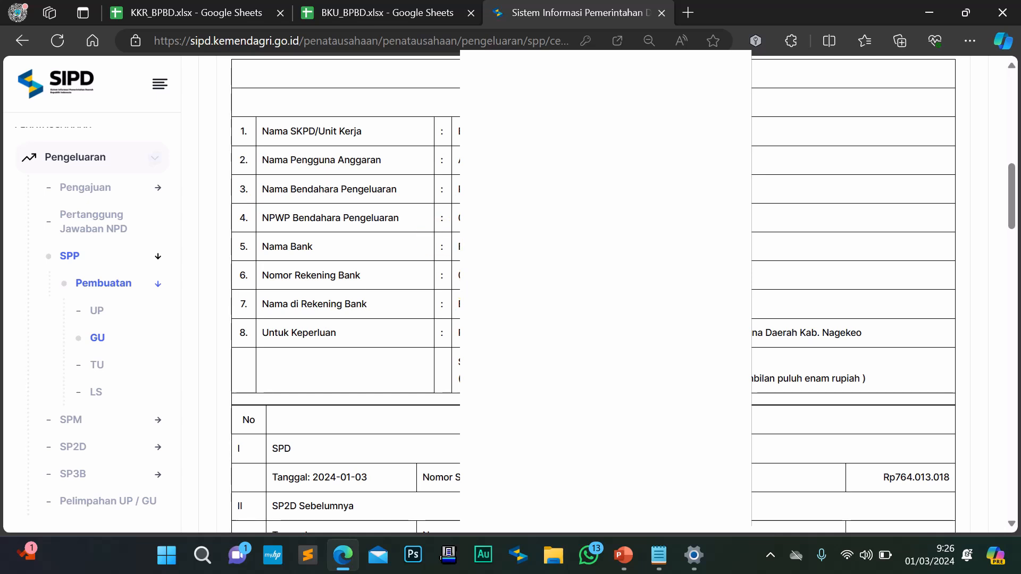
Examine the SPD and previous SP2D section, signature block and account-code expenditure breakdown in the SPP print preview
scroll(340, 319, "down", 2)
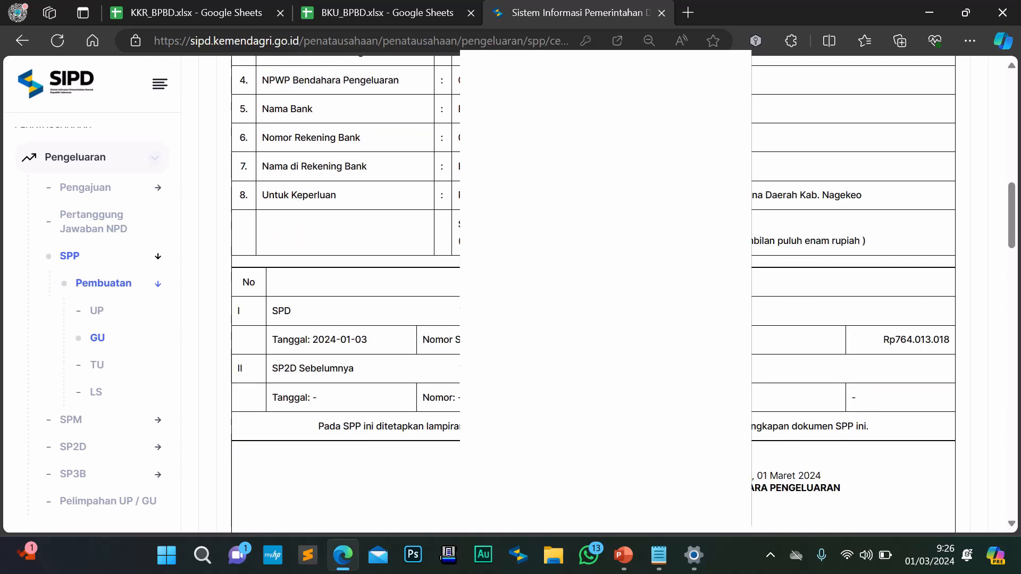
scroll(340, 319, "up", 4)
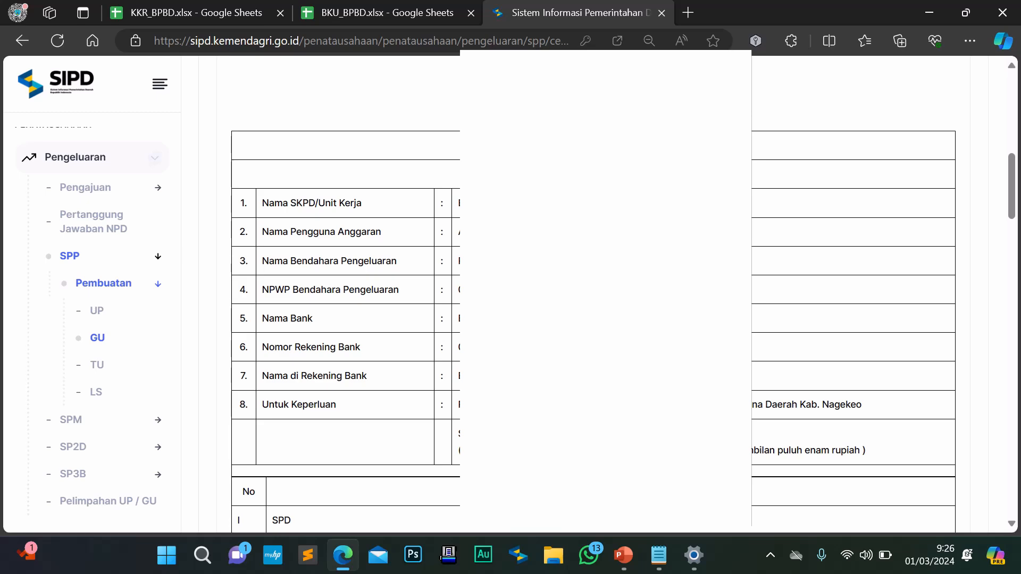
scroll(593, 292, "down", 10)
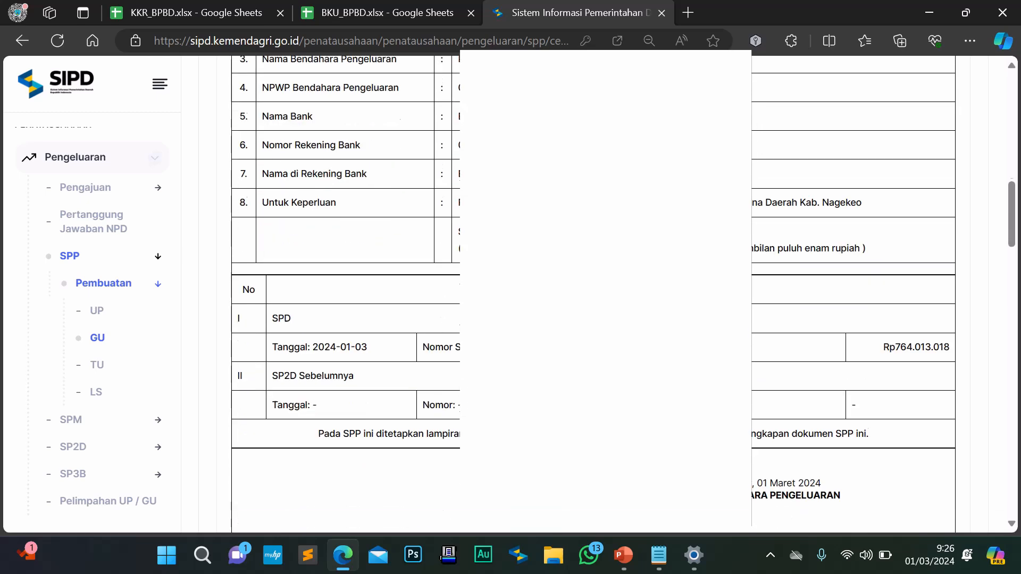
scroll(593, 292, "up", 12)
scroll(593, 293, "down", 15)
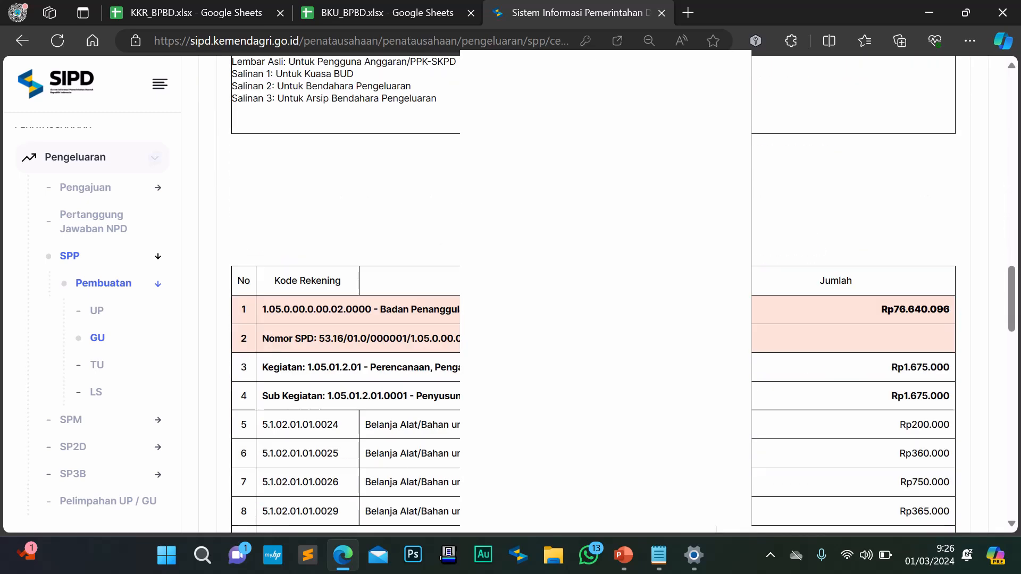
scroll(592, 292, "down", 5)
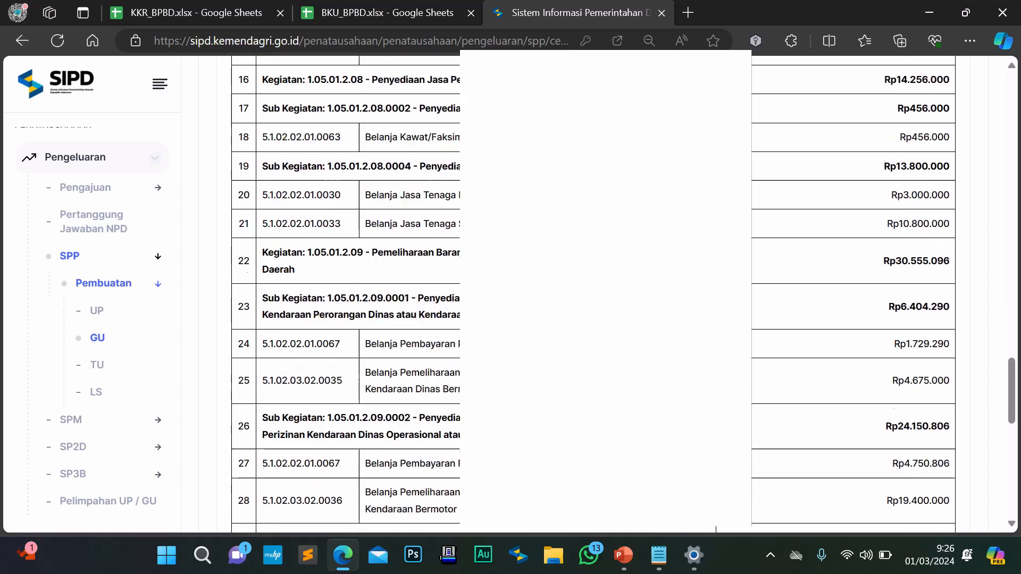
scroll(593, 292, "up", 12)
scroll(592, 293, "up", 5)
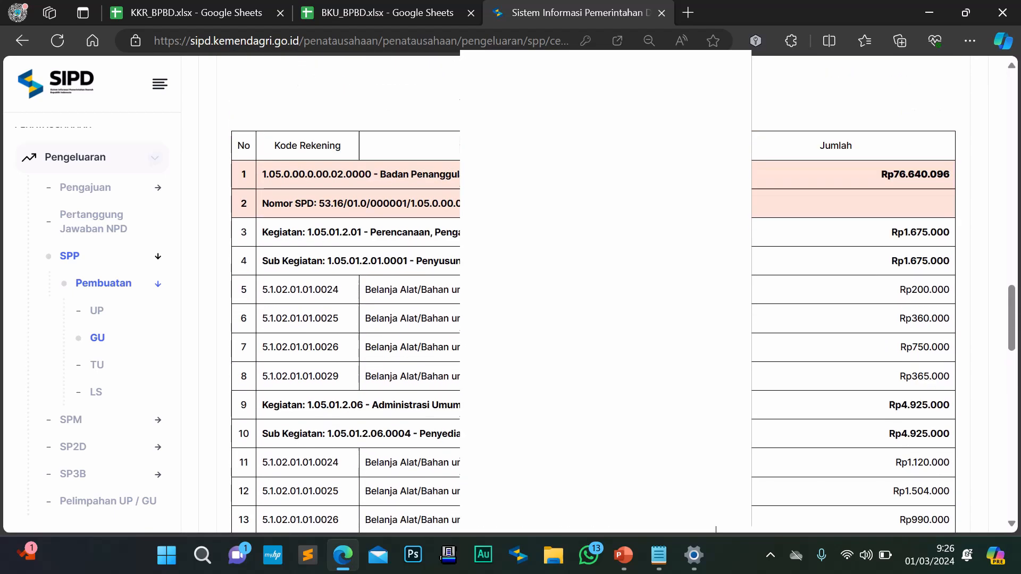
scroll(851, 292, "up", 12)
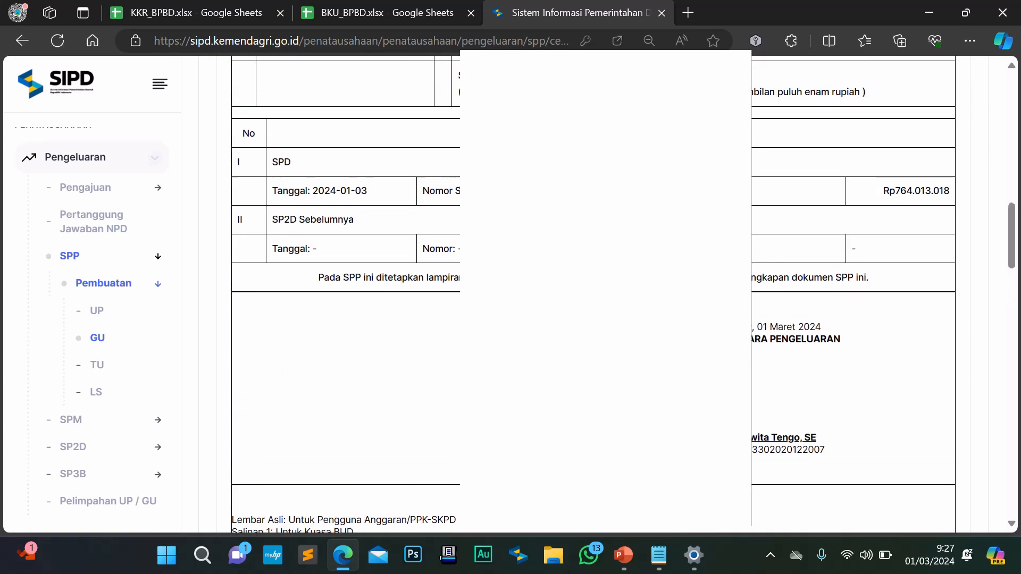
scroll(850, 292, "up", 8)
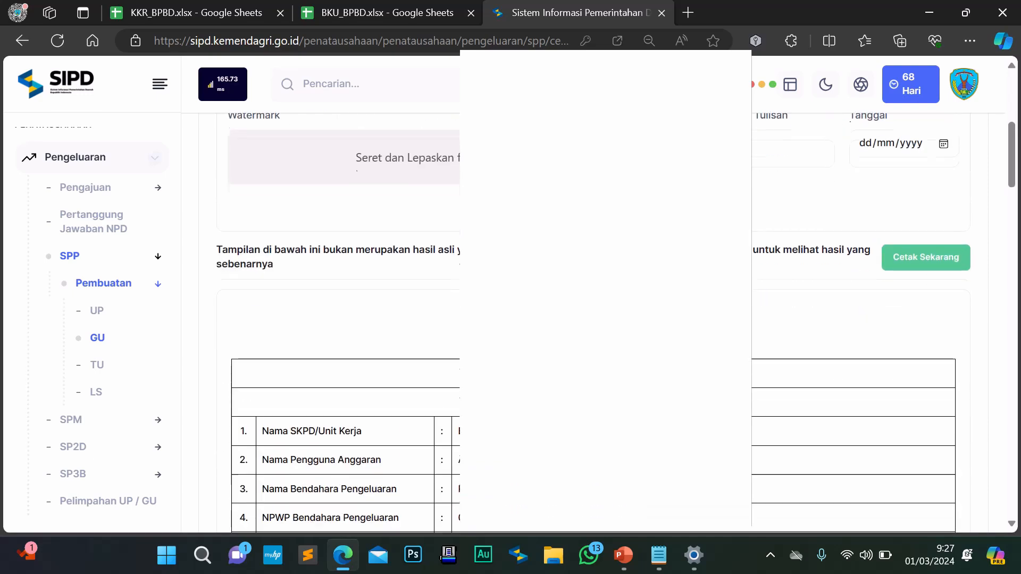
scroll(851, 292, "up", 2)
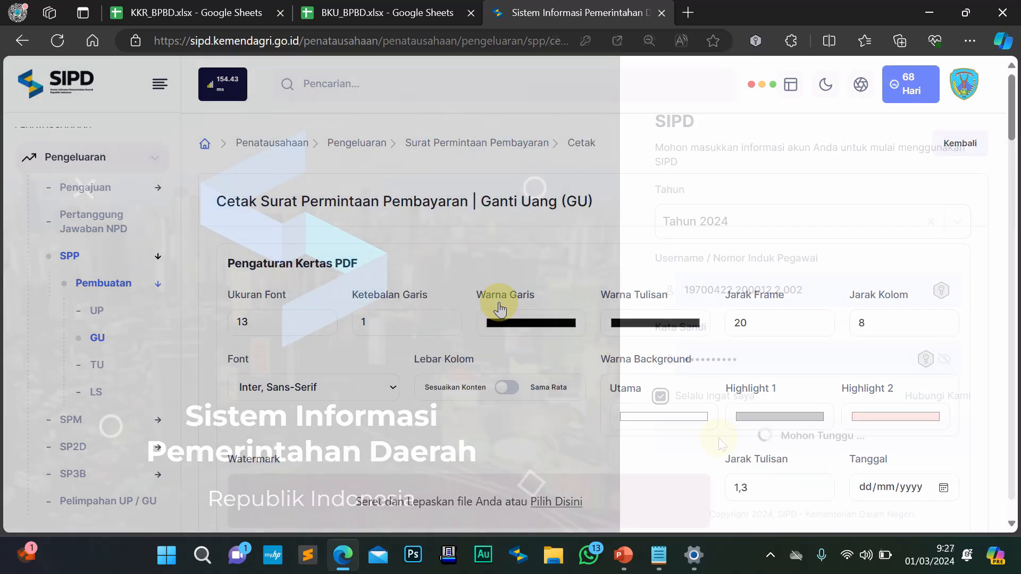
Log in to SIPD with the PPK SKPD role for Badan Penanggulangan Bencana Daerah, dismissing the update notice and declining to save the password
left_click(718, 438)
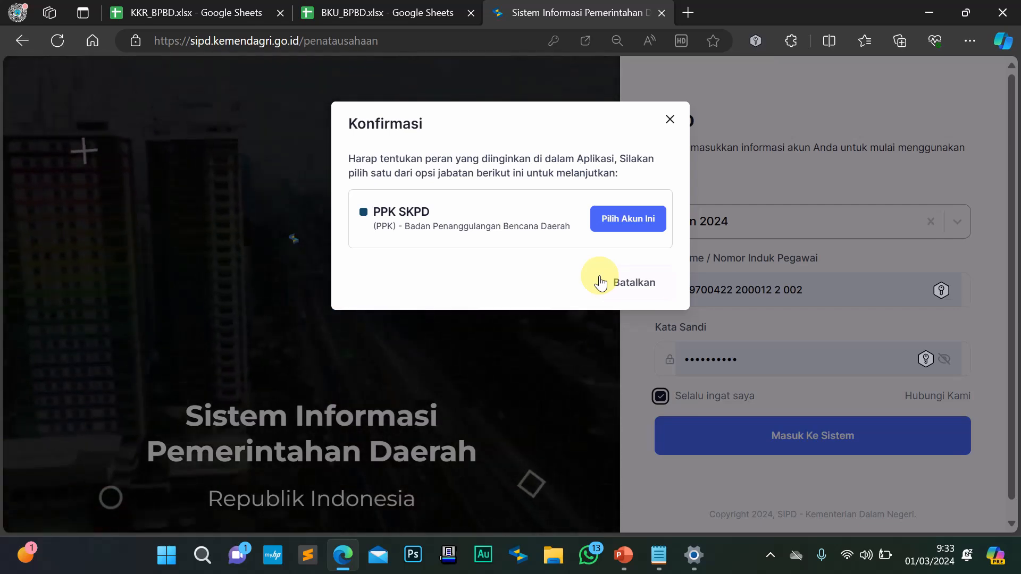
left_click(622, 225)
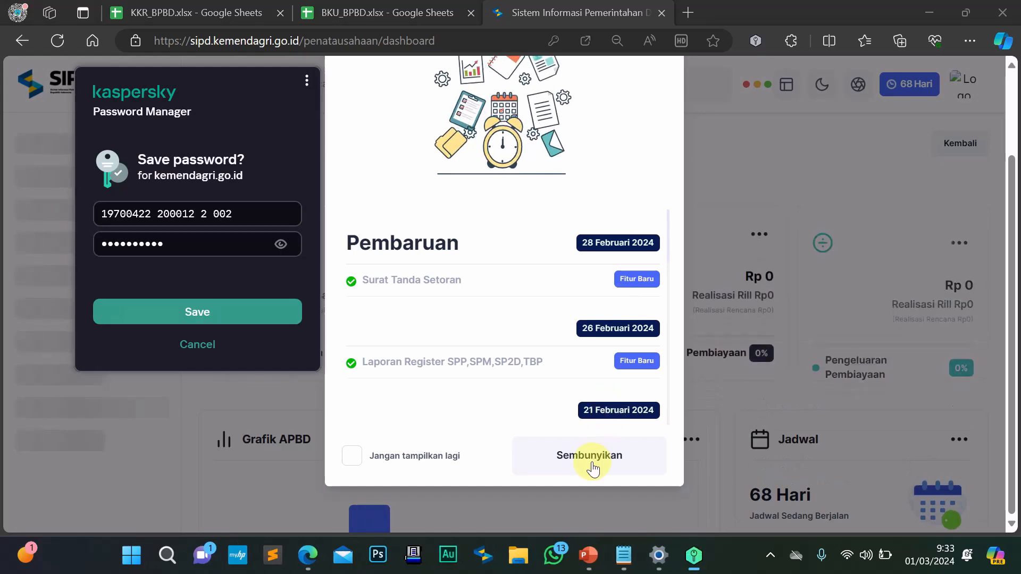
left_click(591, 469)
left_click(195, 344)
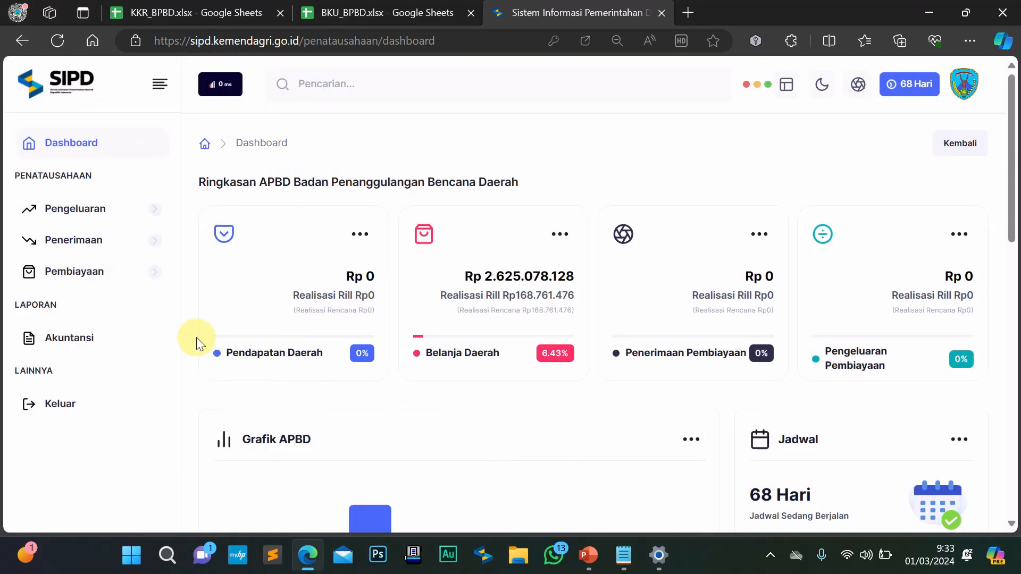
Open the expenditure SPP verification page and review the draft GU request dated 01 Maret 2024 in the unverified list
left_click(129, 216)
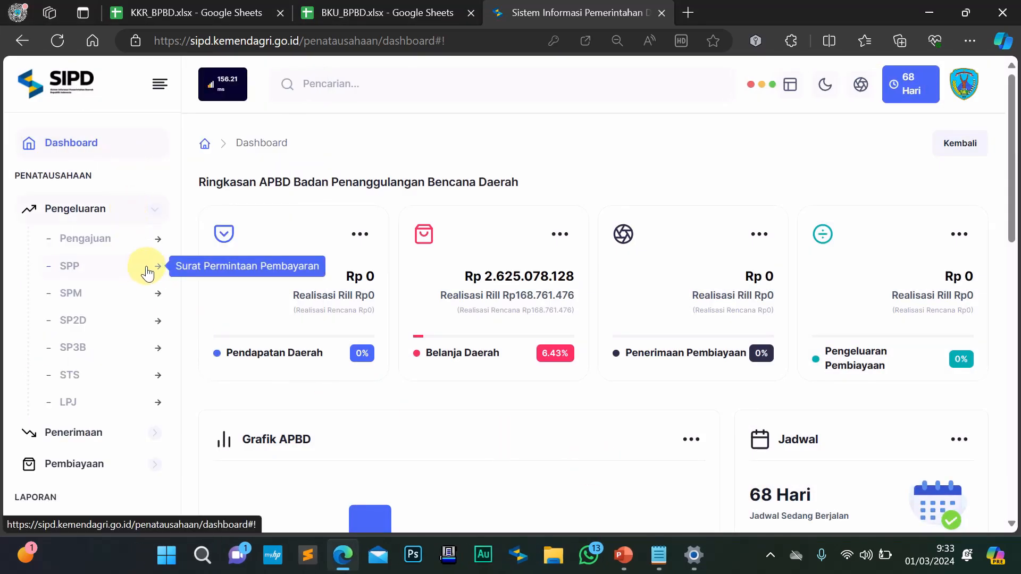
left_click(148, 273)
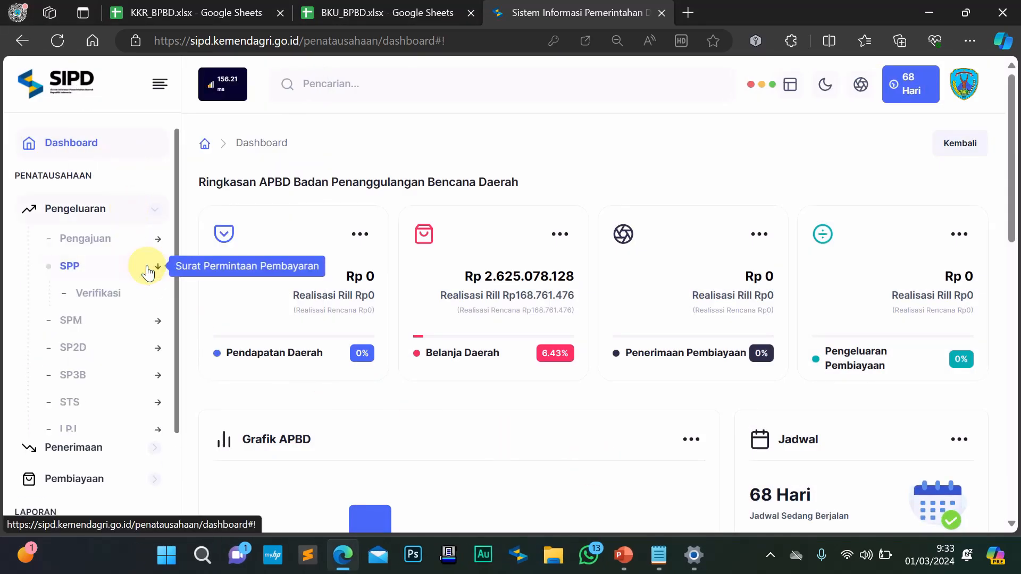
left_click(103, 297)
scroll(413, 356, "down", 3)
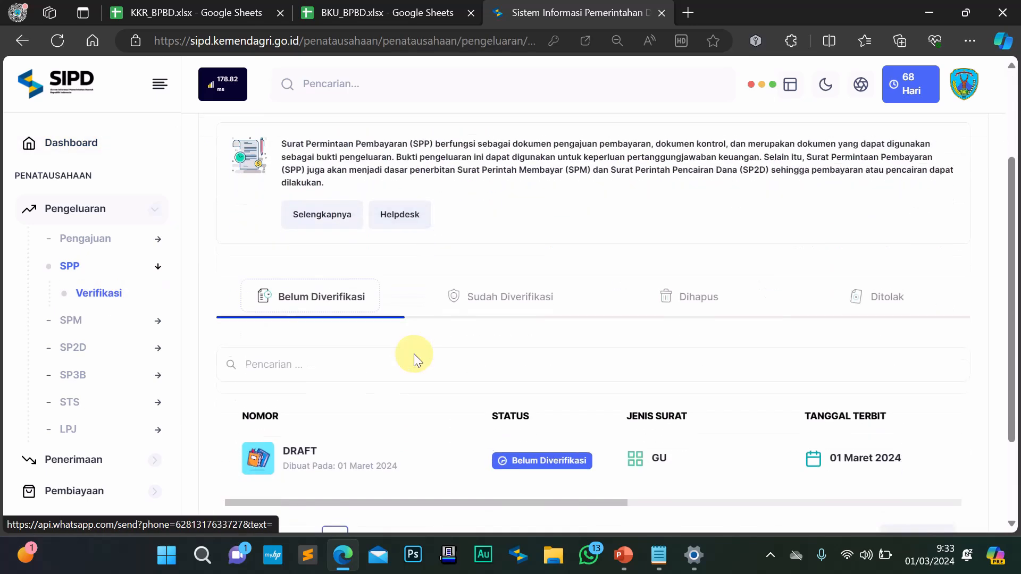
scroll(414, 354, "down", 2)
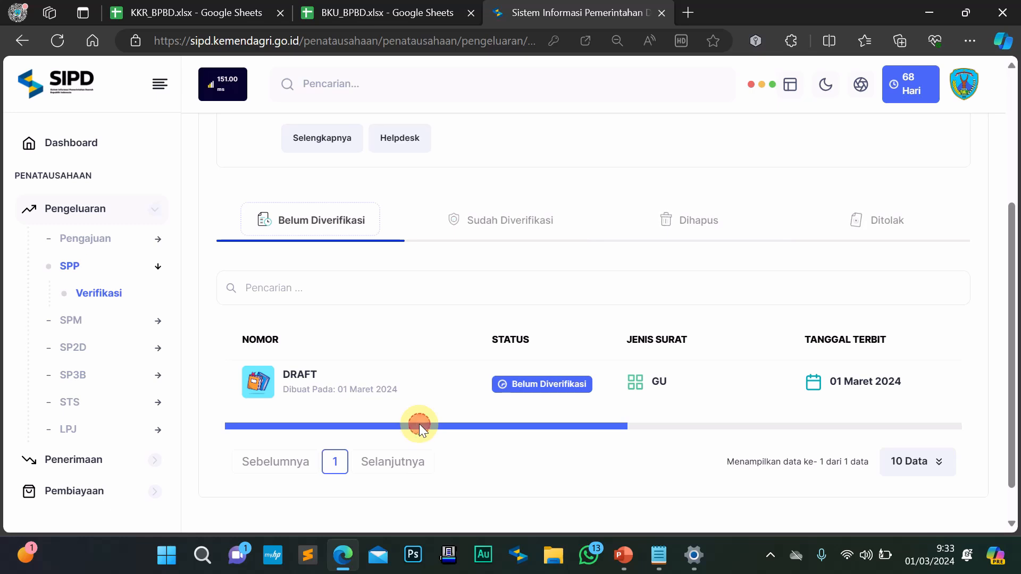
left_click_drag(419, 423, 821, 427)
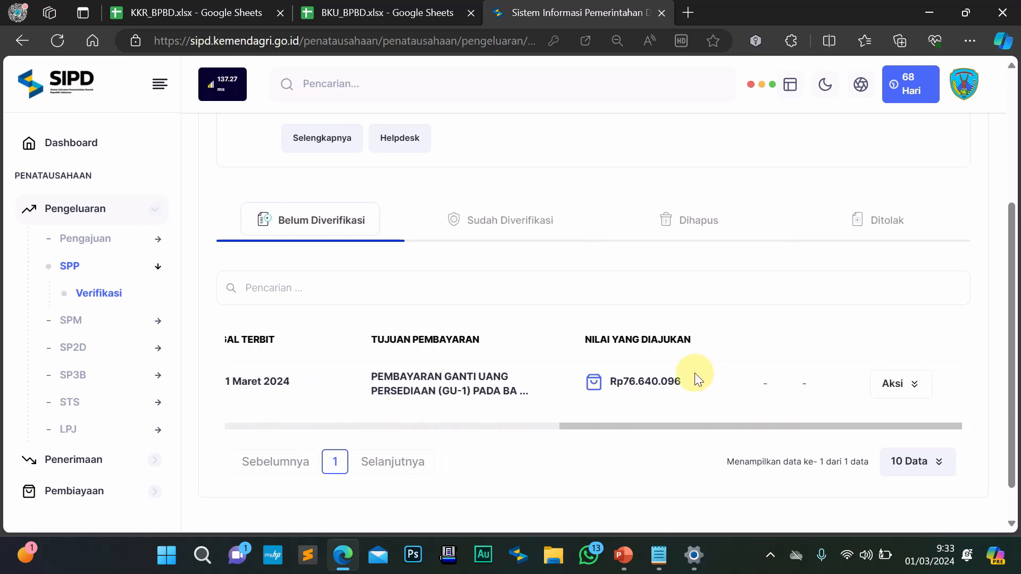
Verify the draft GU SPP as approved (Setujui) with the date 01 March 2024 - 12:00 PM, and close the result summary
left_click(911, 390)
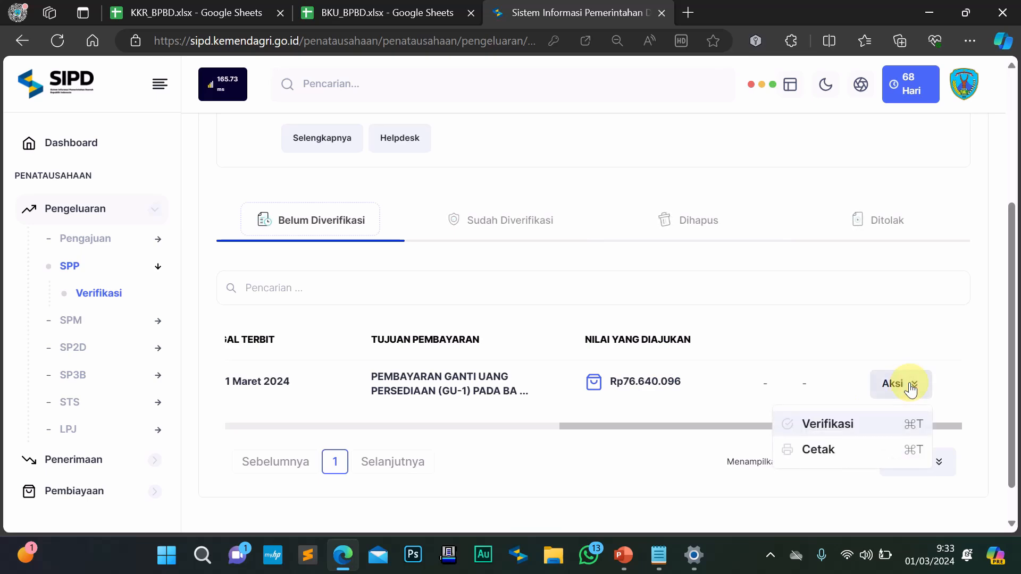
left_click(845, 425)
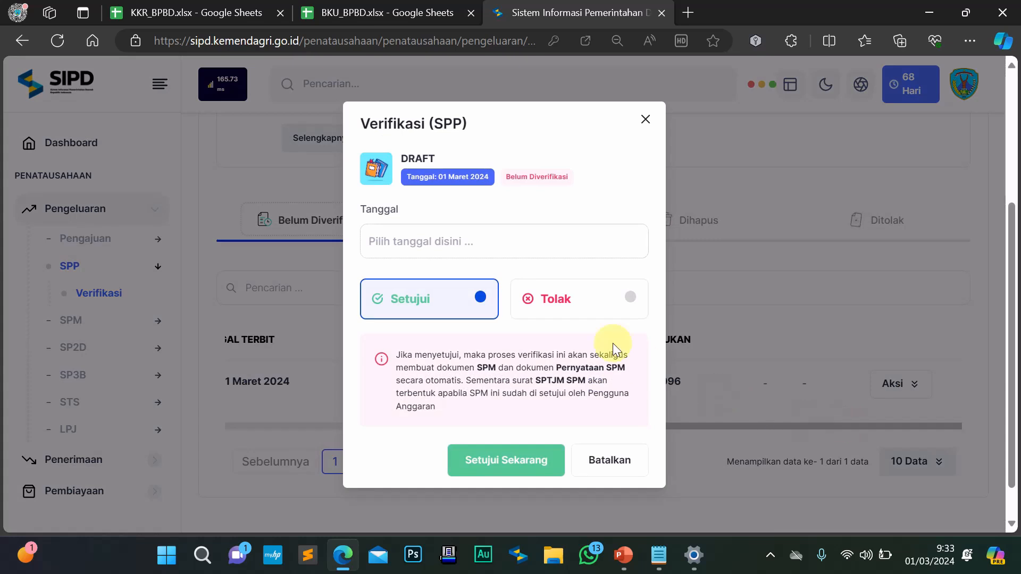
left_click(389, 246)
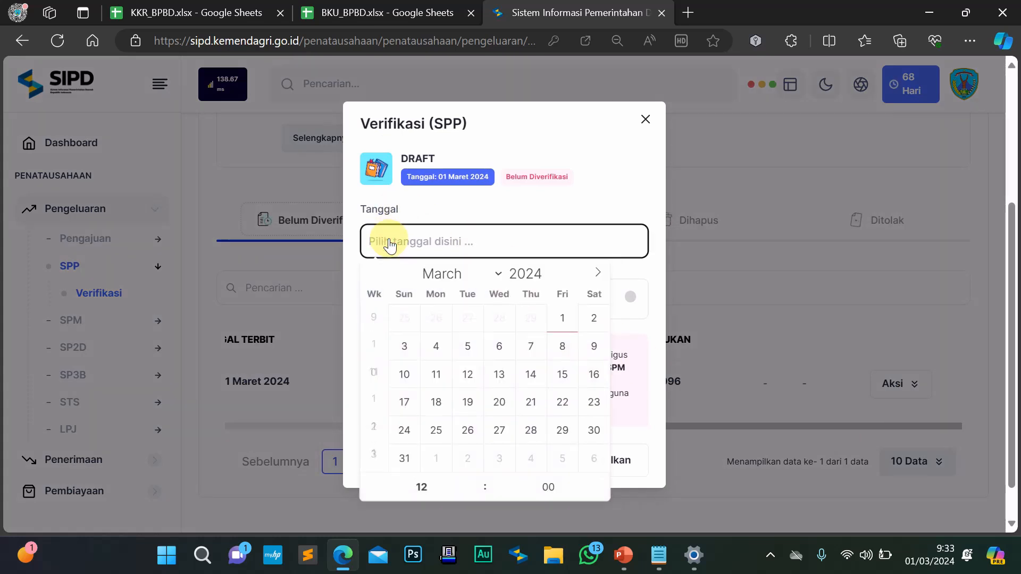
left_click(561, 319)
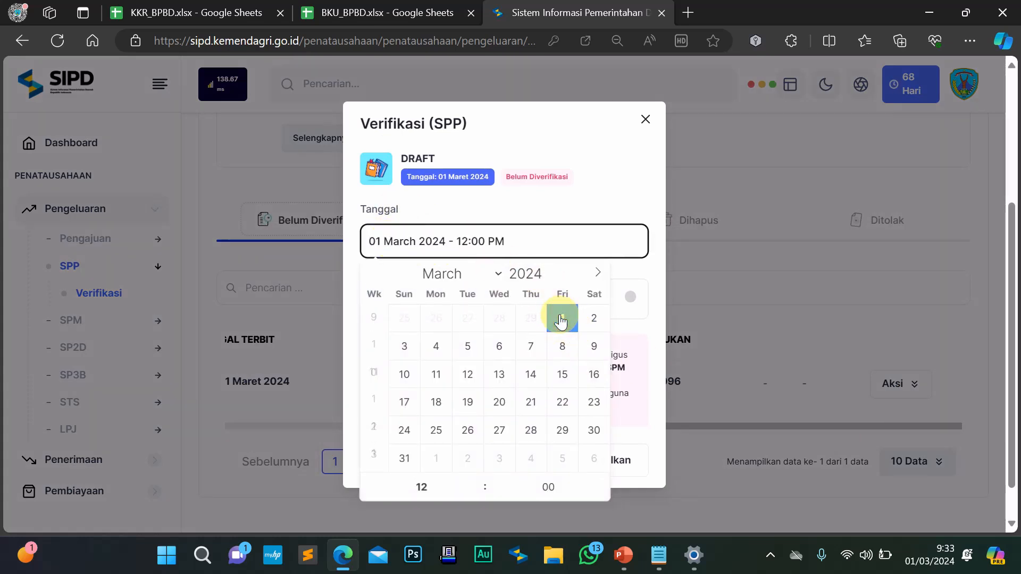
left_click(606, 179)
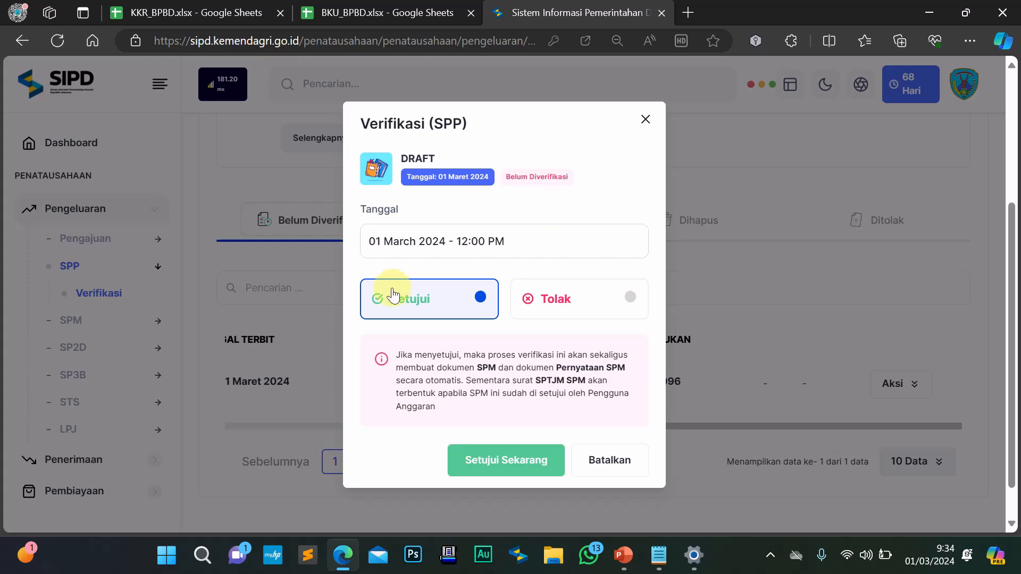
left_click(515, 460)
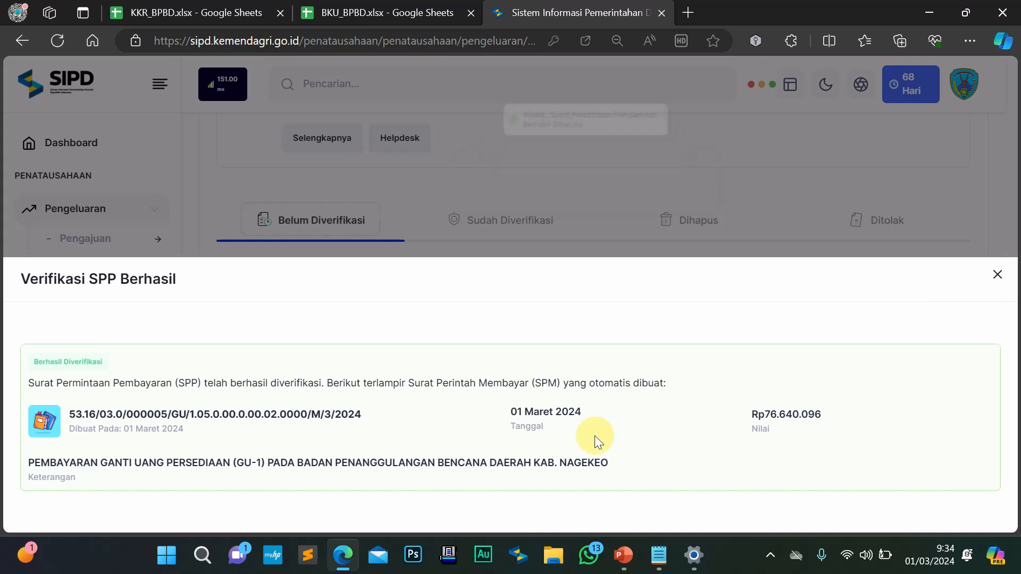
left_click(997, 272)
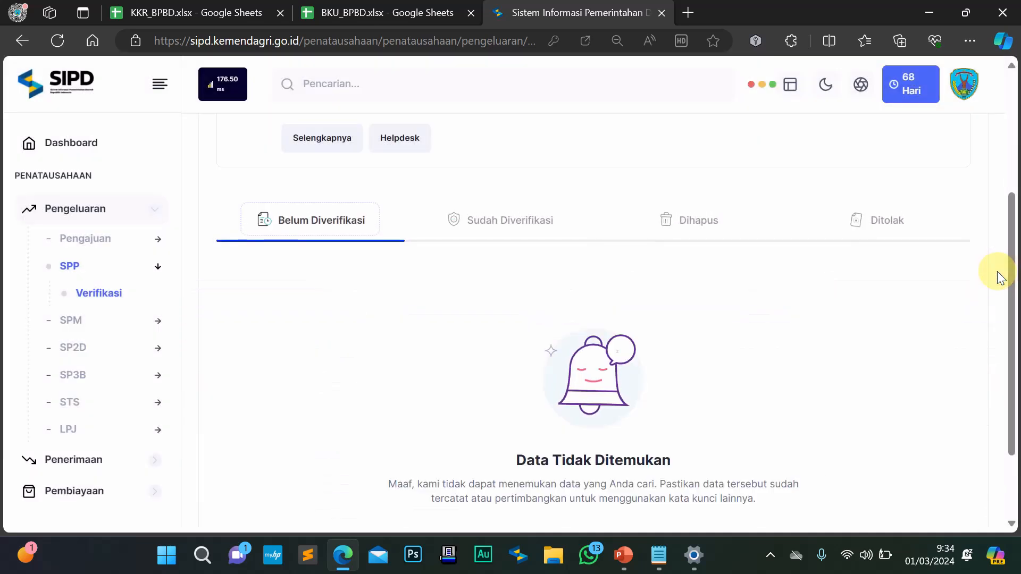
Open the print page of the GU SPP dated 01 Maret 2024 from the verified (Sudah Diverifikasi) list
left_click(507, 223)
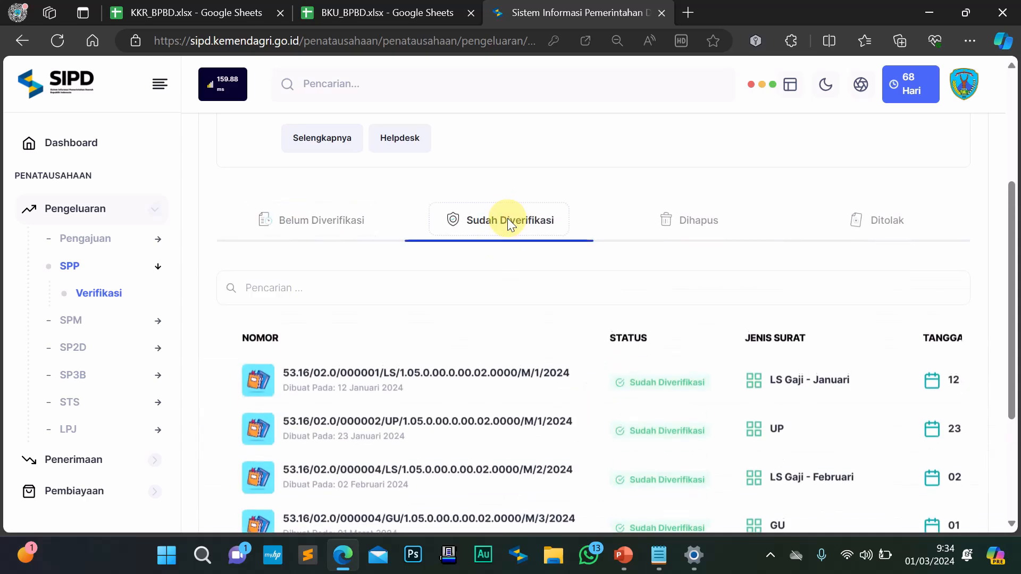
scroll(507, 218, "down", 3)
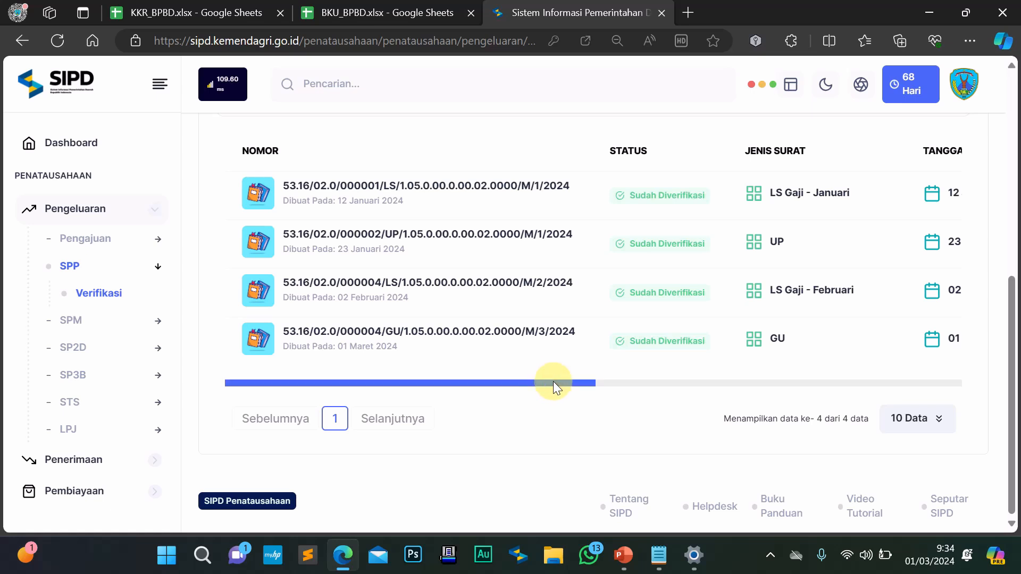
left_click_drag(553, 381, 929, 365)
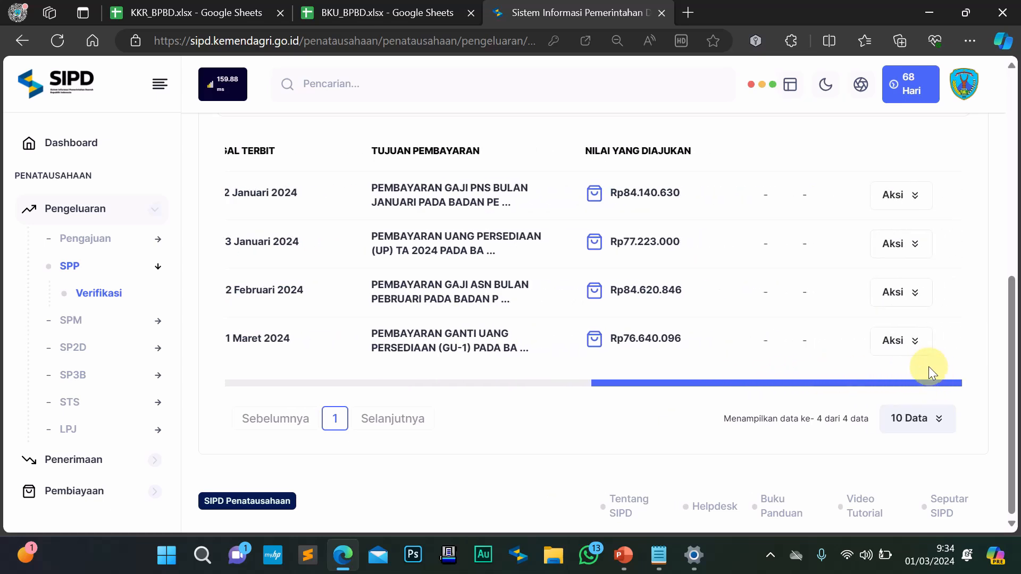
left_click(915, 340)
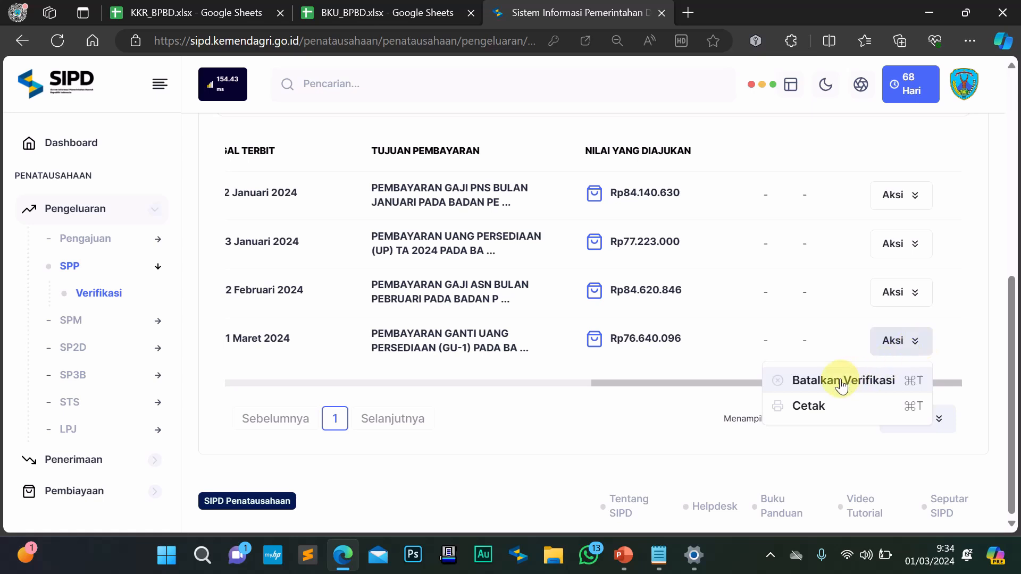
left_click(825, 407)
Examine the SPP print page's paper settings, request details, SPD and previous SP2D section and signature block
scroll(515, 300, "down", 3)
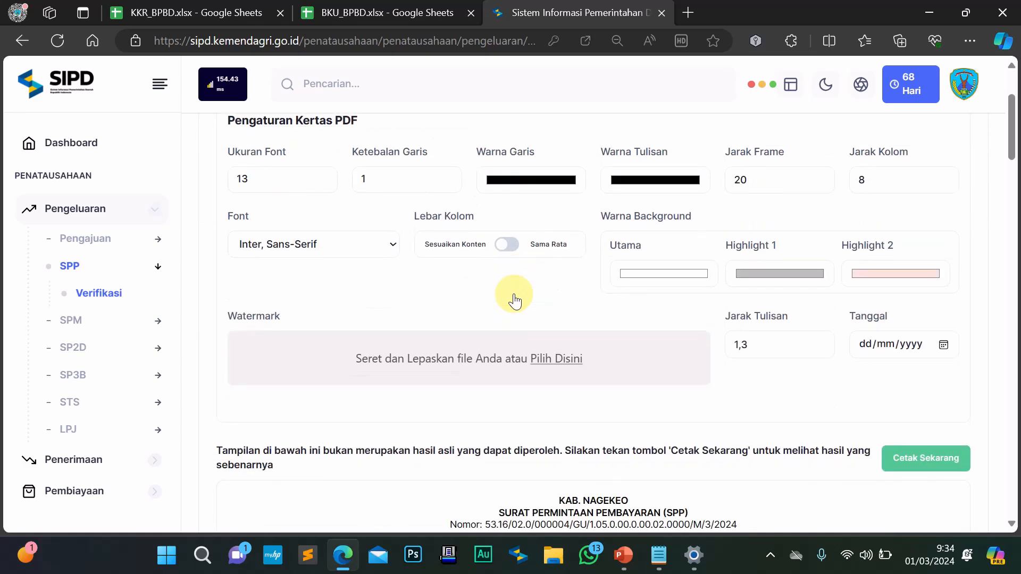
scroll(514, 300, "down", 12)
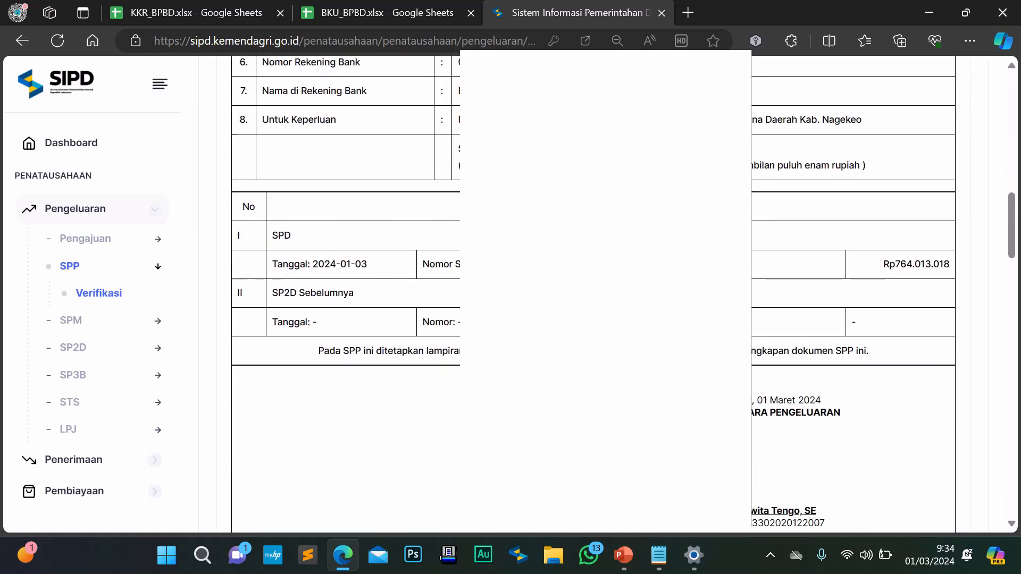
scroll(514, 300, "down", 8)
scroll(514, 300, "up", 6)
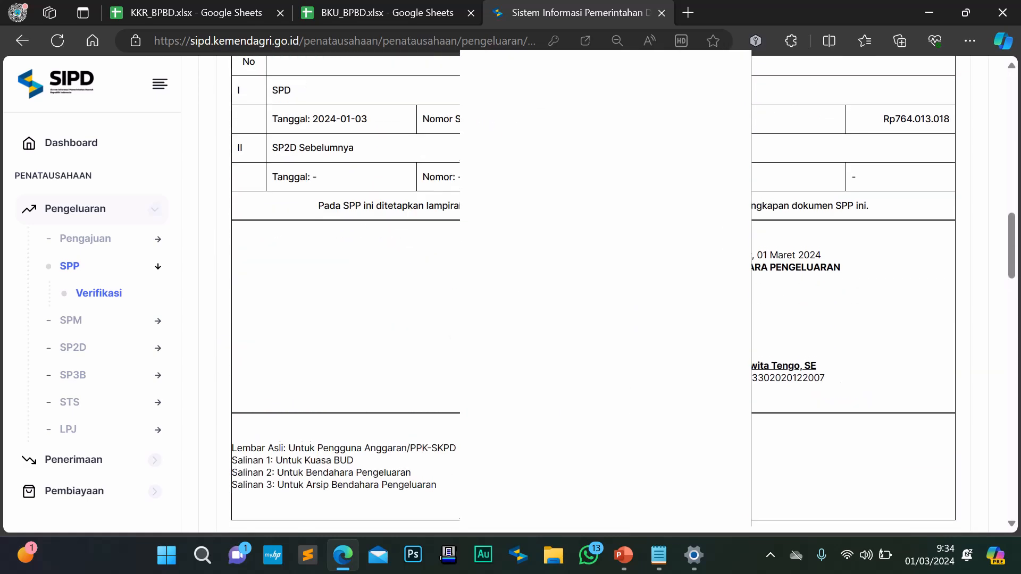
scroll(340, 298, "up", 10)
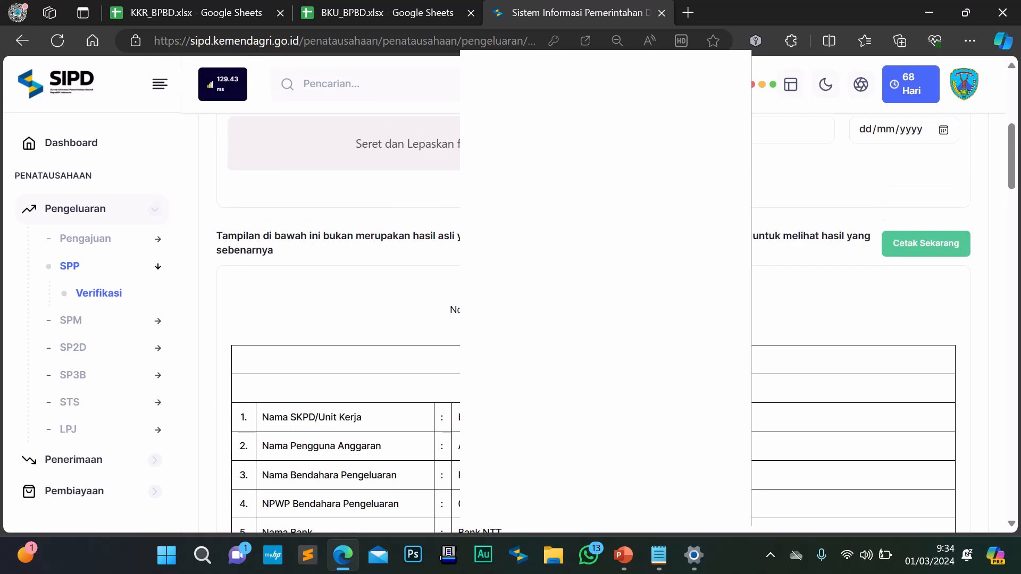
Check the account-code expenditure breakdown on the print page and generate the SPP printout
left_click(927, 244)
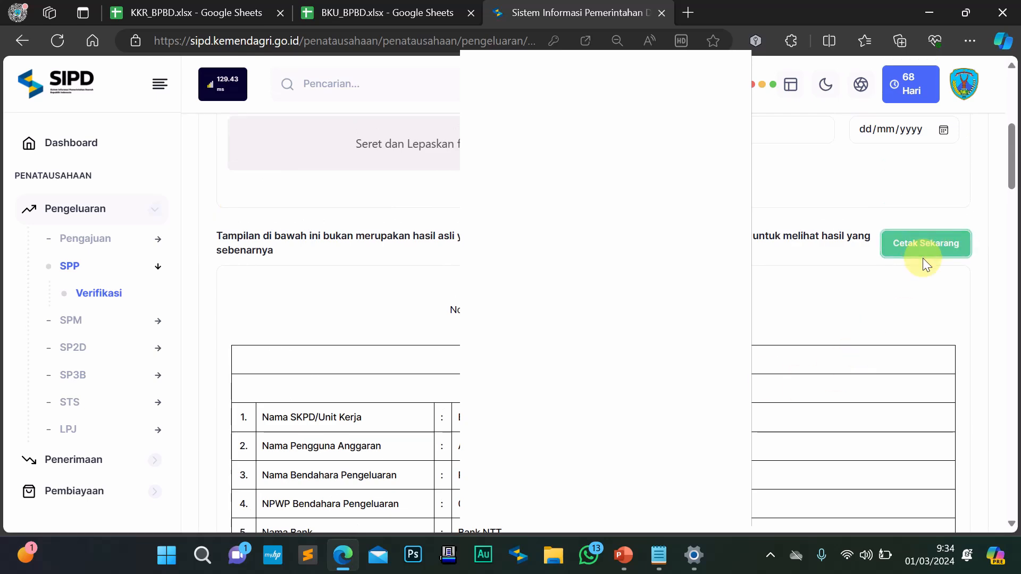
scroll(847, 279, "down", 4)
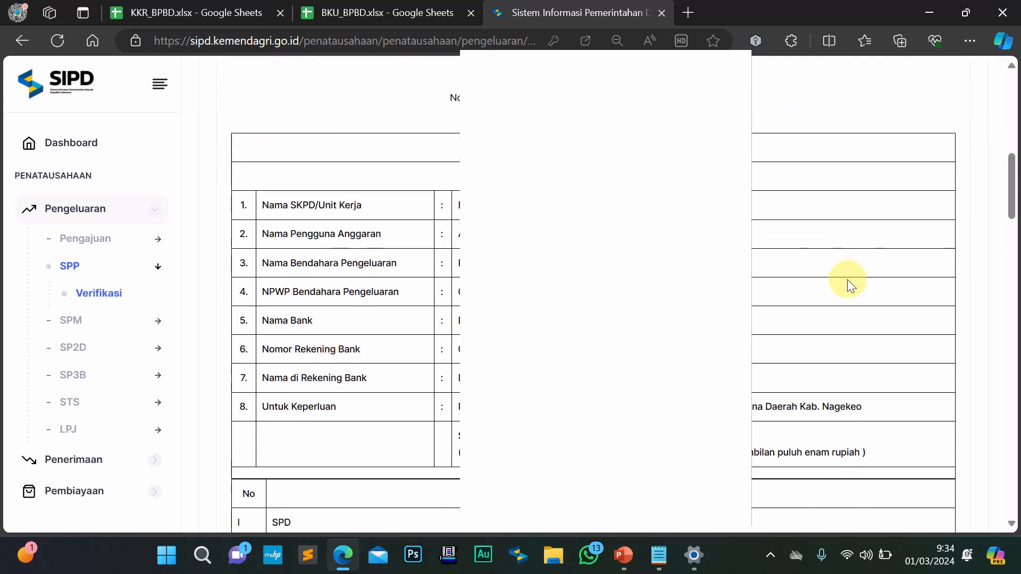
scroll(847, 279, "down", 15)
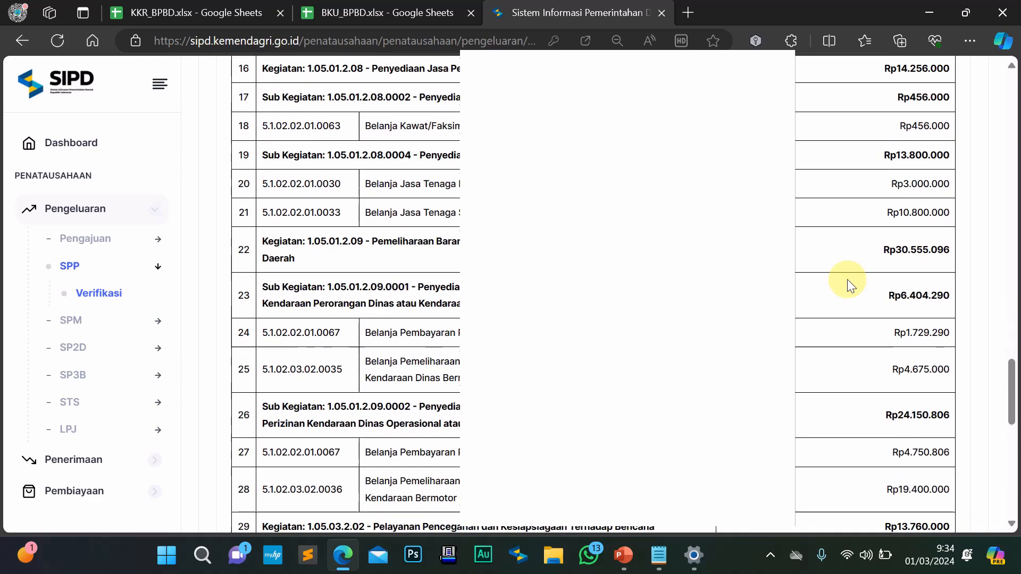
scroll(847, 279, "down", 10)
scroll(847, 279, "up", 20)
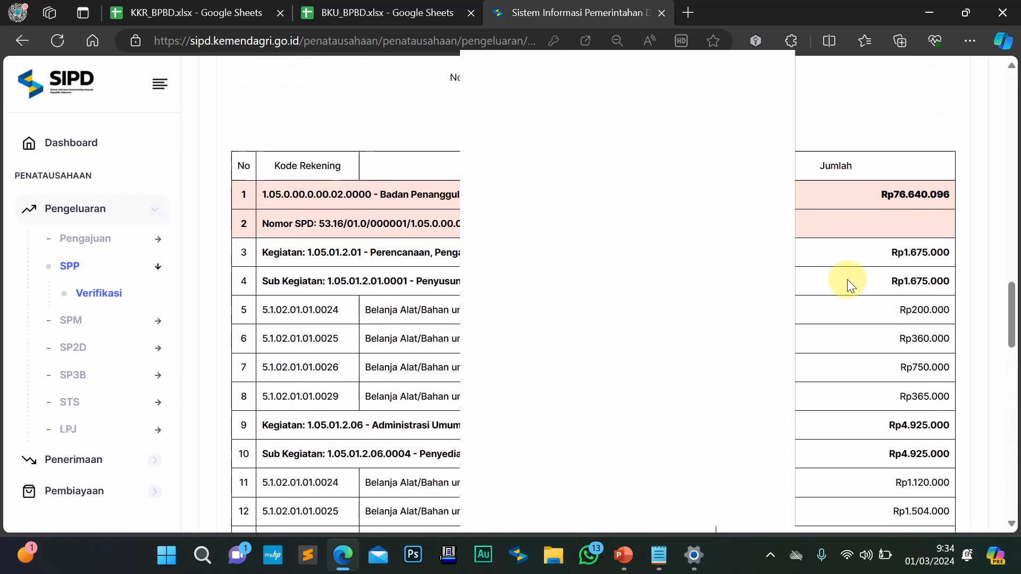
scroll(847, 279, "up", 15)
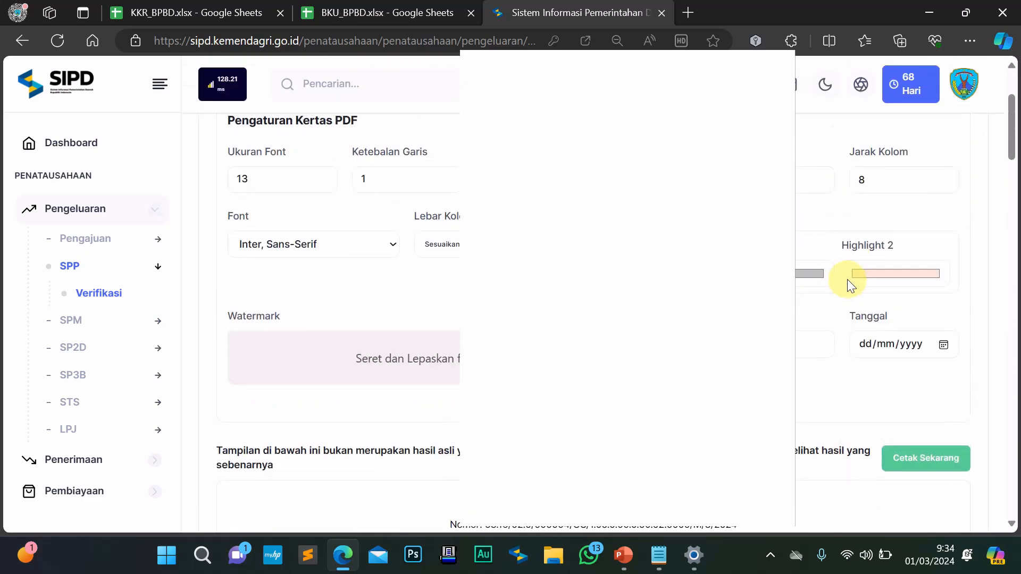
scroll(850, 281, "down", 5)
left_click(911, 182)
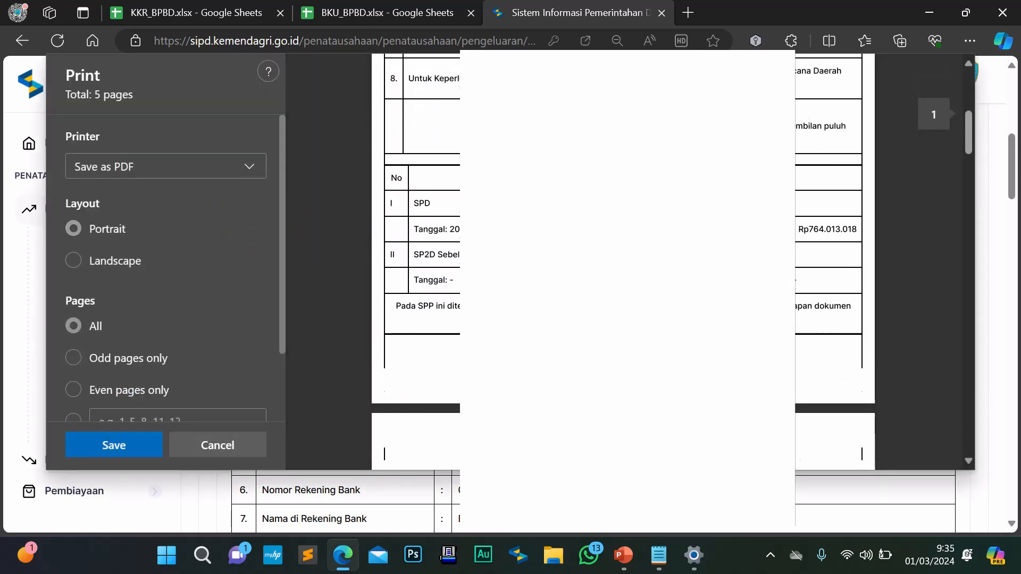
Review all pages of the SPP in the print preview, from the request details to the expenditure total and signatures
scroll(628, 262, "down", 4)
scroll(627, 262, "up", 9)
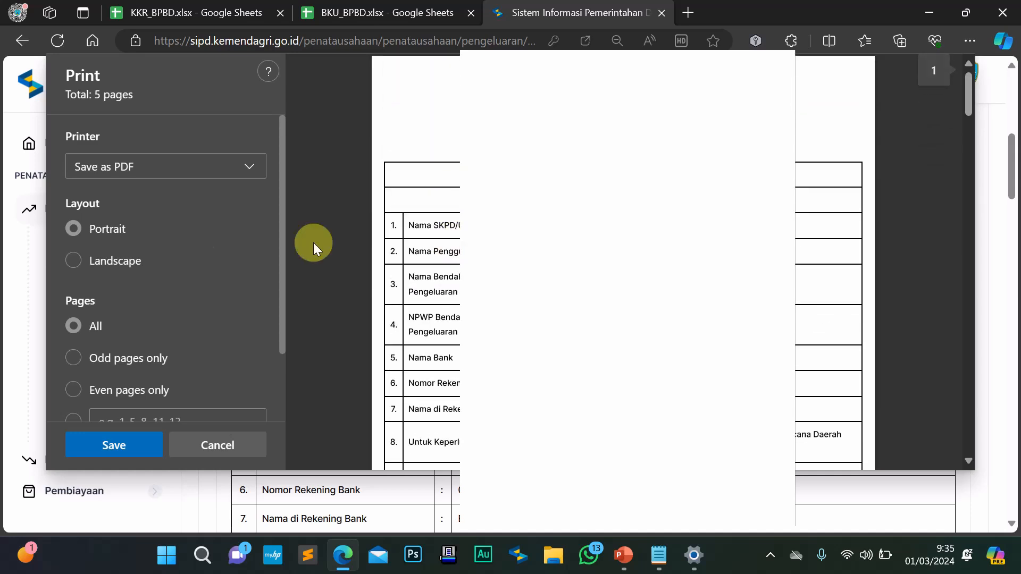
scroll(187, 262, "down", 3)
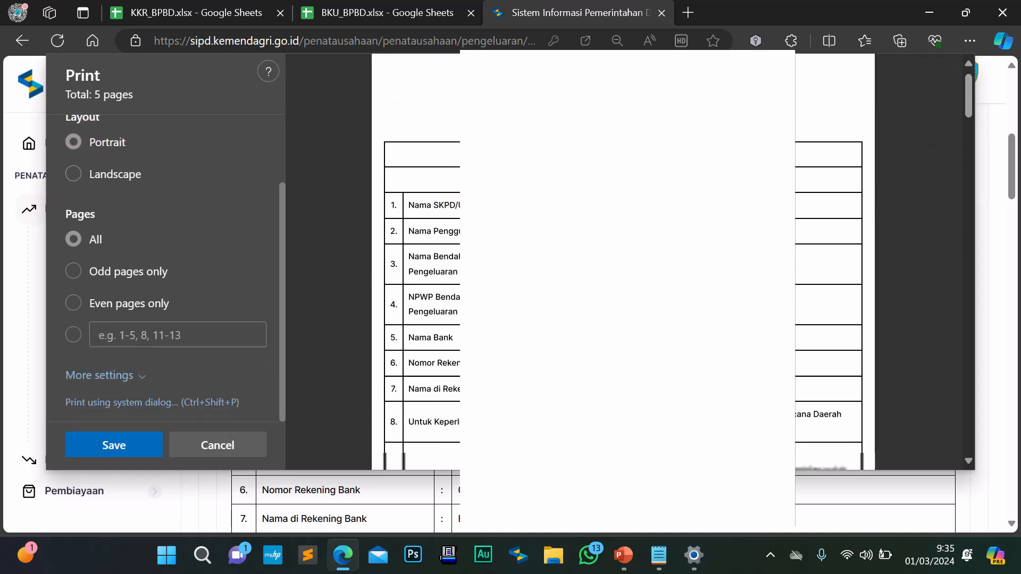
scroll(414, 262, "down", 10)
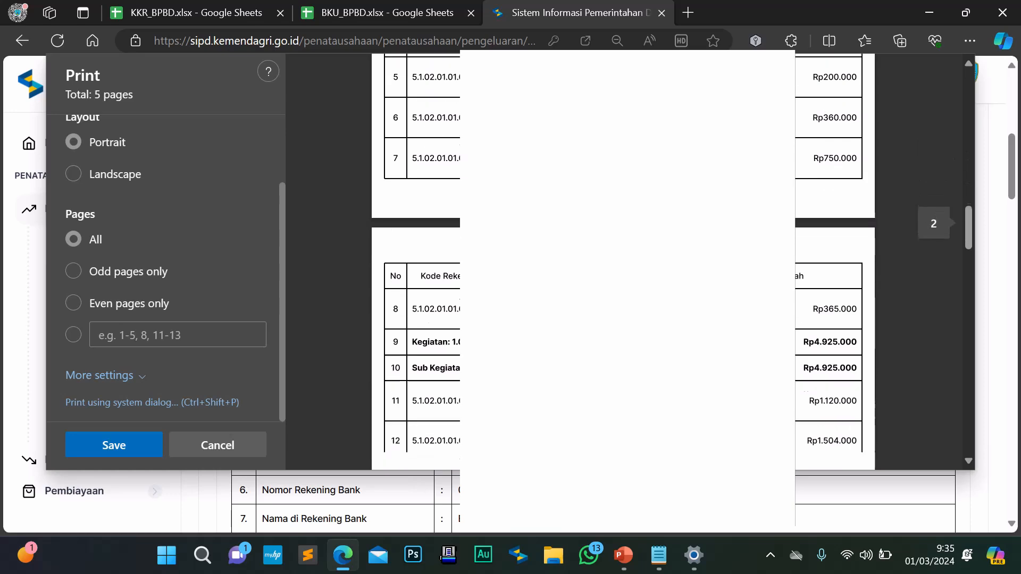
scroll(415, 262, "down", 15)
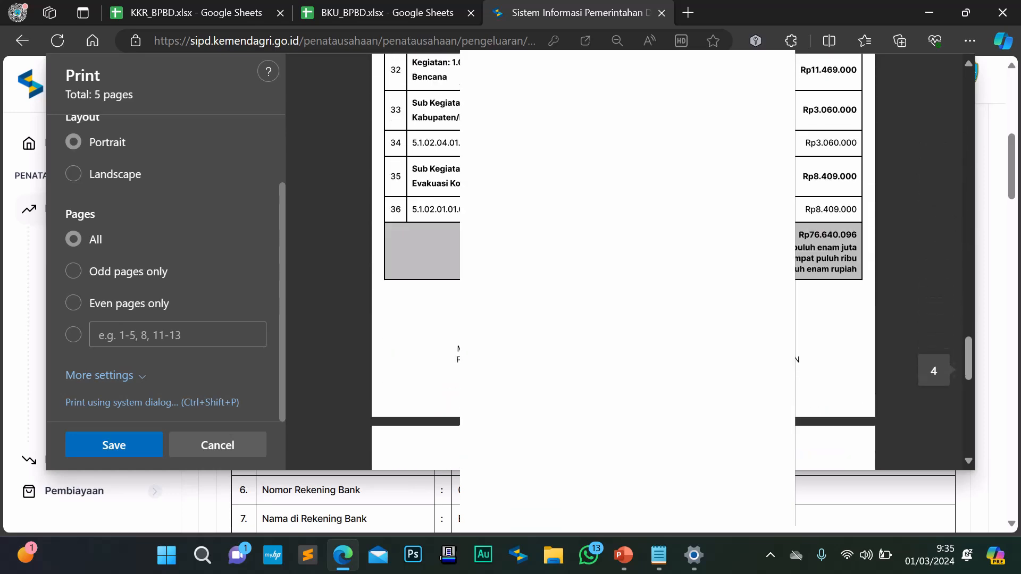
scroll(414, 261, "up", 2)
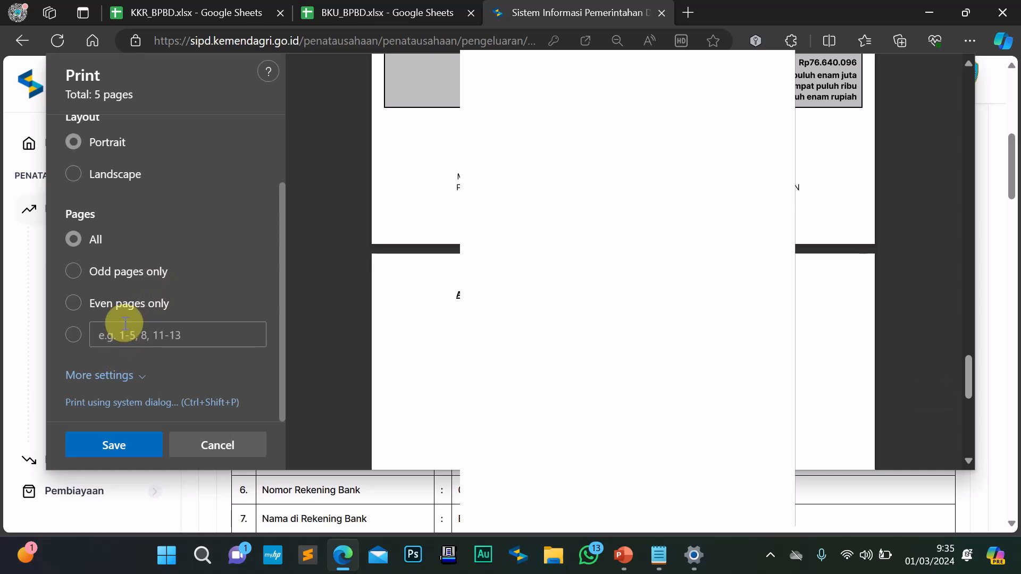
Set the print scale to 90% and check how the SPP form breaks across pages
left_click(130, 375)
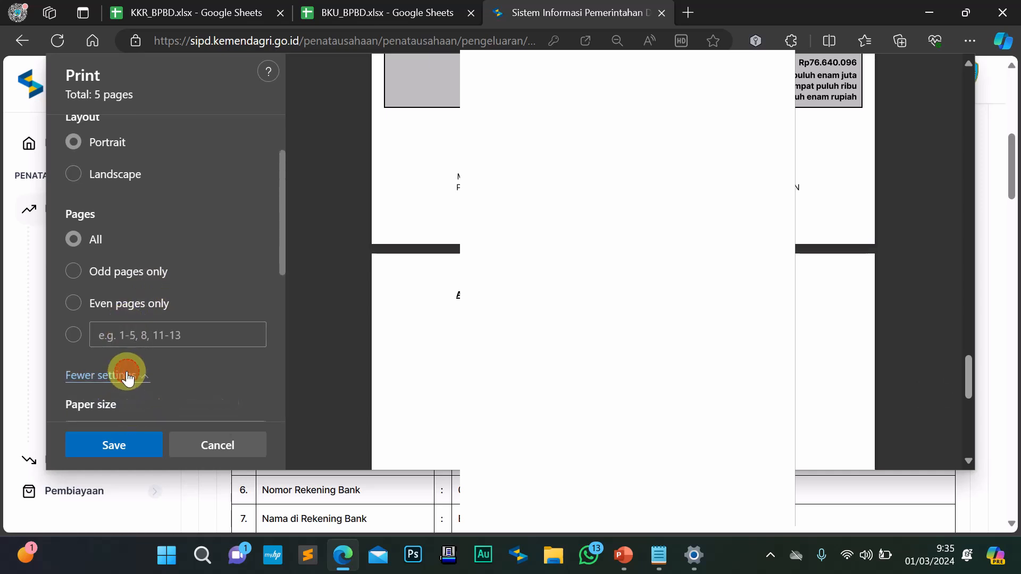
scroll(176, 248, "down", 2)
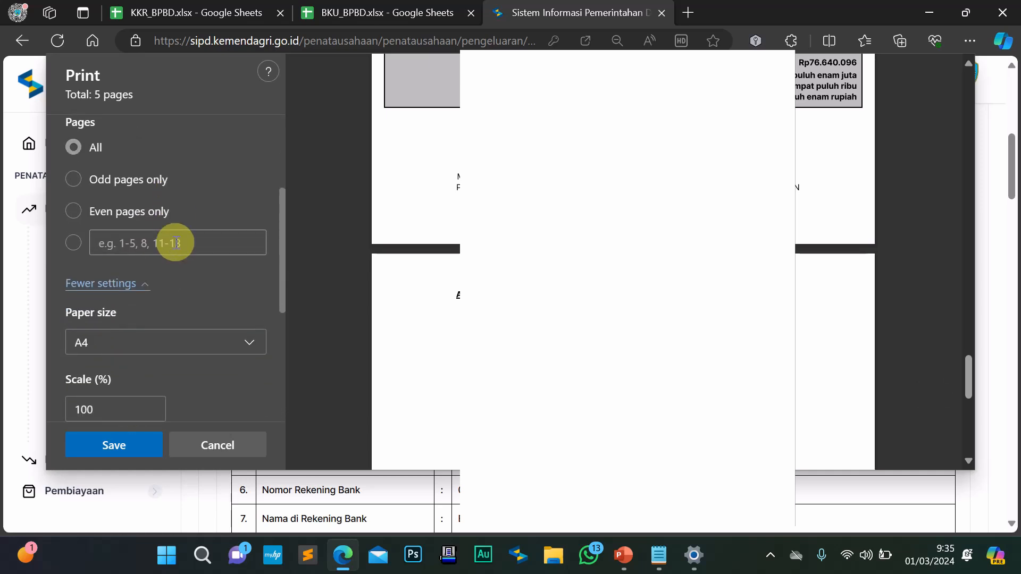
scroll(175, 243, "down", 2)
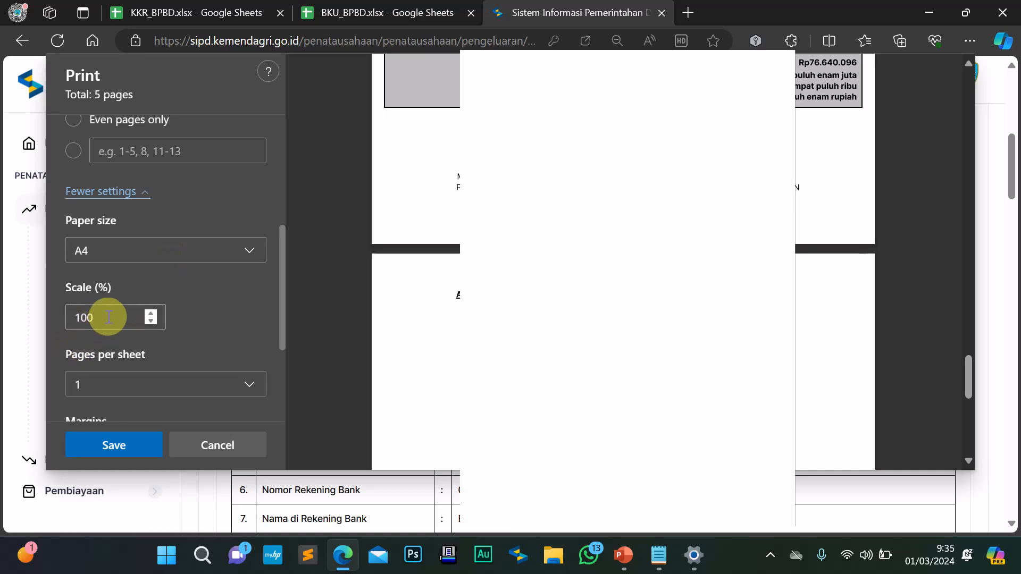
left_click(109, 318)
left_click(151, 320)
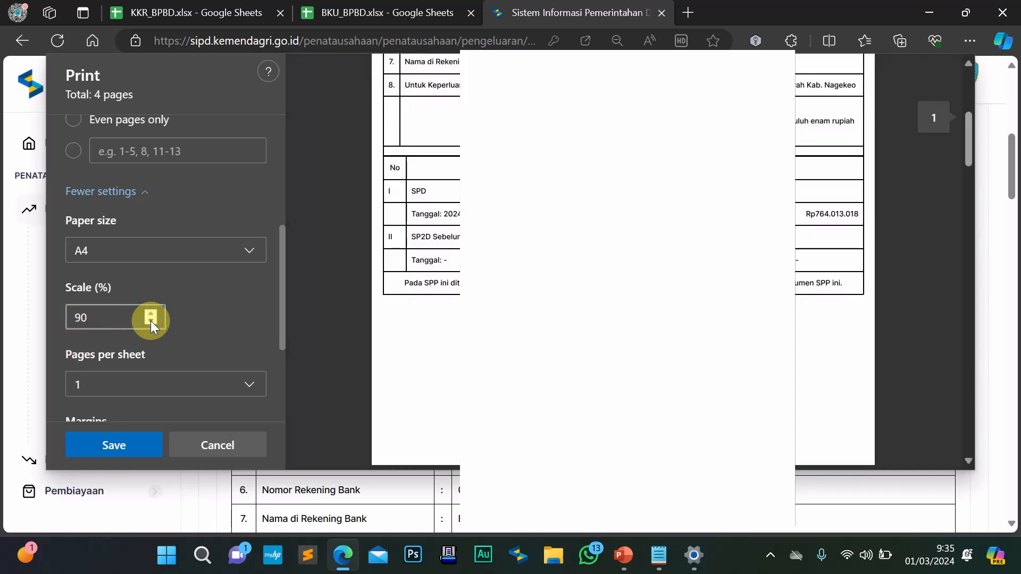
scroll(425, 283, "up", 4)
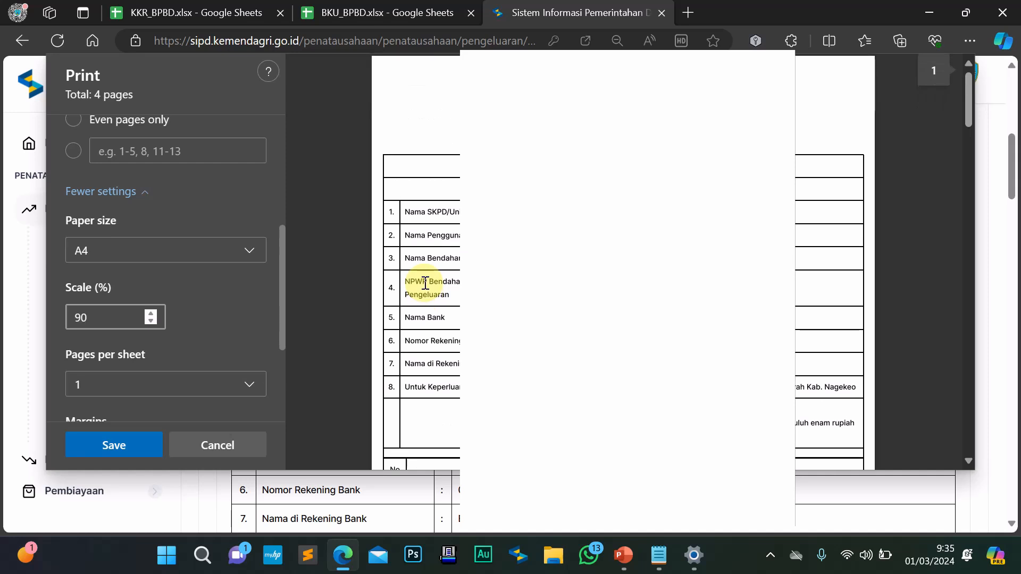
scroll(425, 283, "down", 4)
scroll(426, 283, "down", 5)
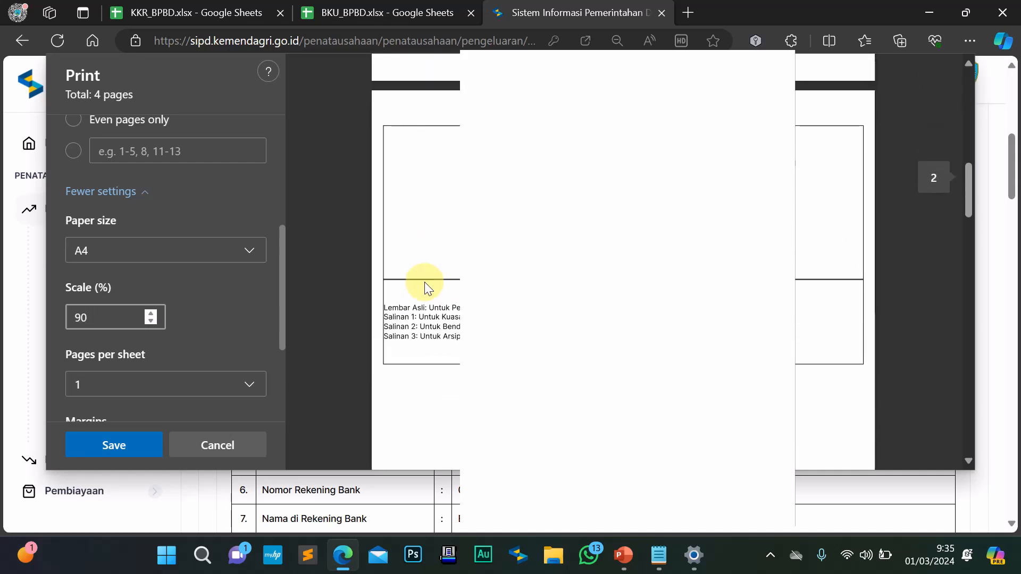
scroll(425, 283, "down", 1)
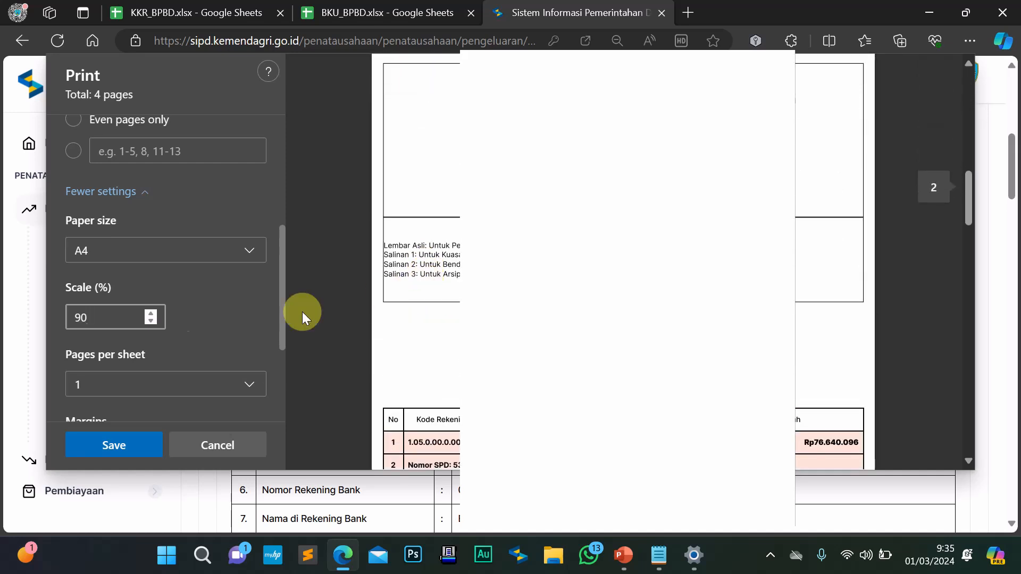
Set custom print margins with a left margin of 0.3 inches, without saving the PDF, and check the resulting page layout
scroll(160, 353, "down", 3)
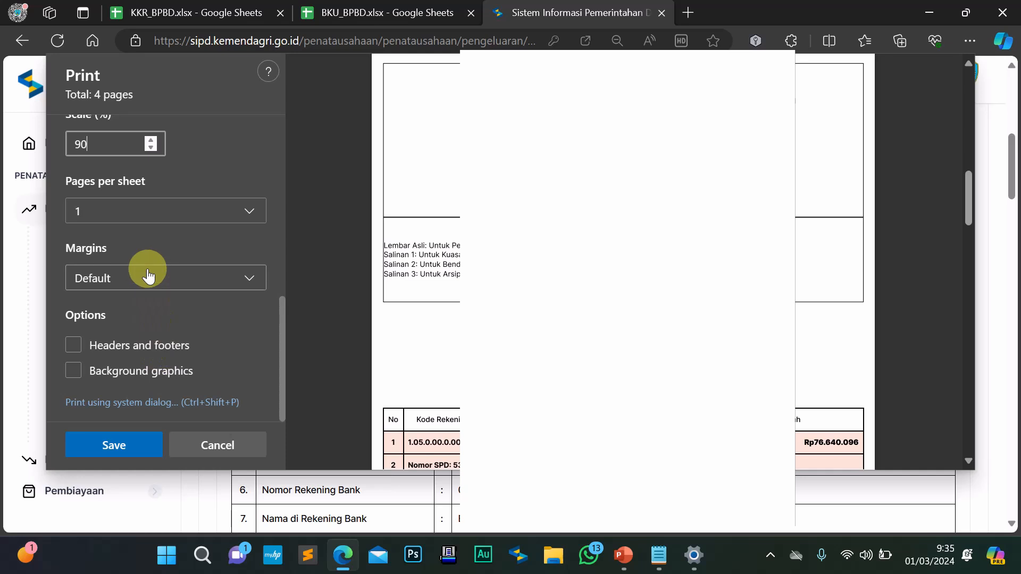
left_click(148, 282)
left_click(110, 384)
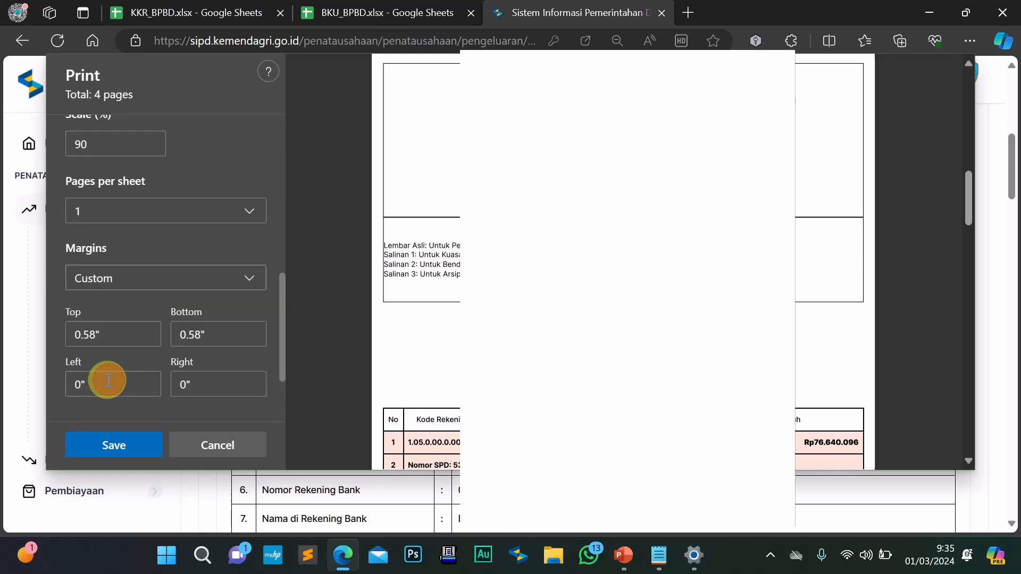
left_click(78, 383)
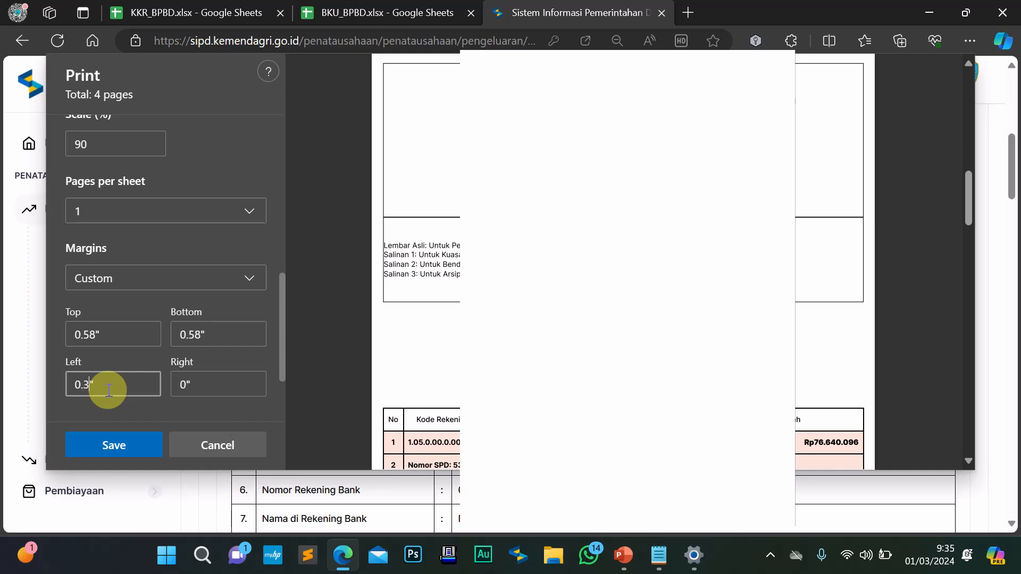
key("Return")
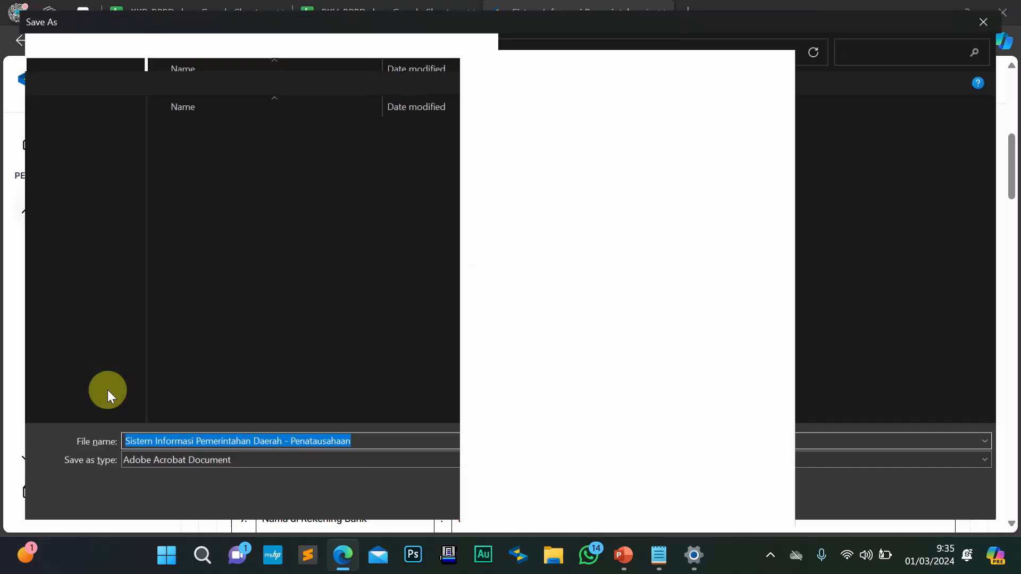
left_click(952, 505)
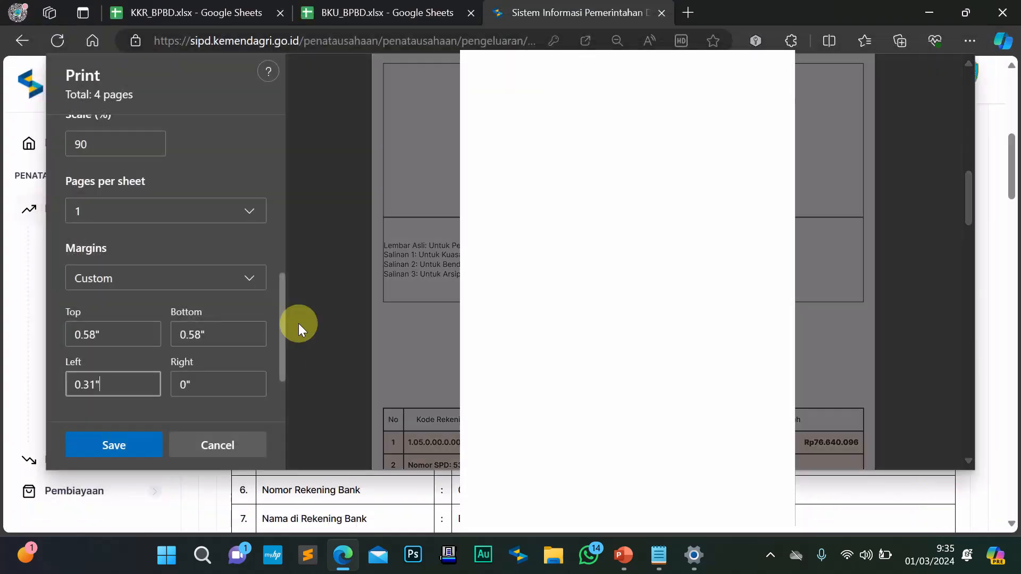
scroll(420, 232, "up", 5)
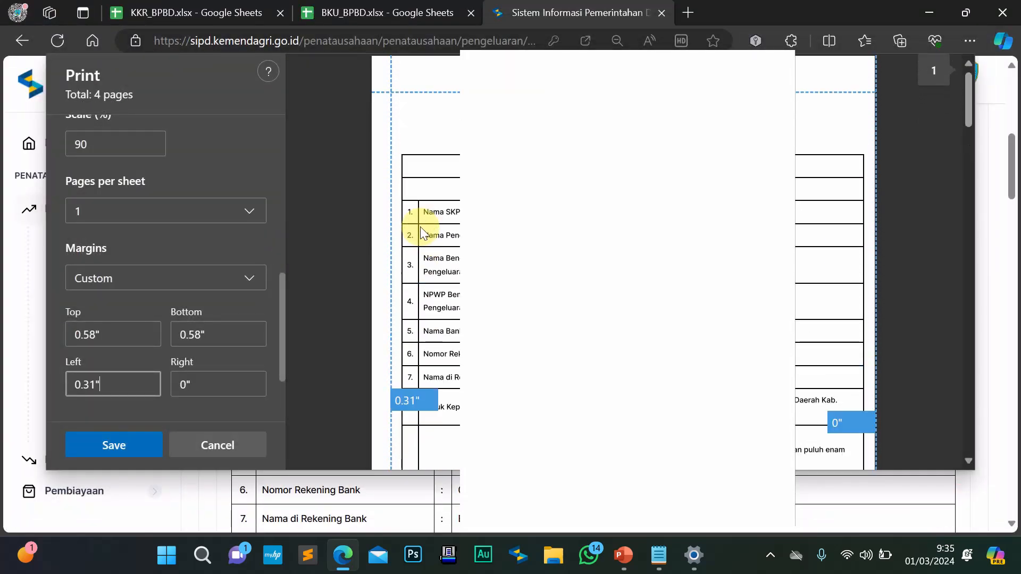
scroll(421, 233, "down", 8)
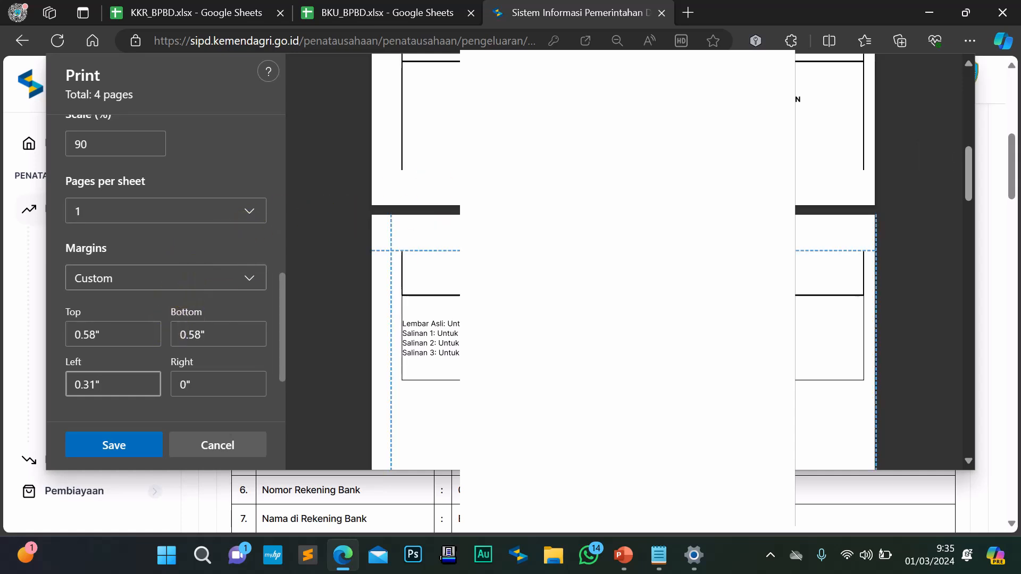
scroll(344, 248, "up", 1)
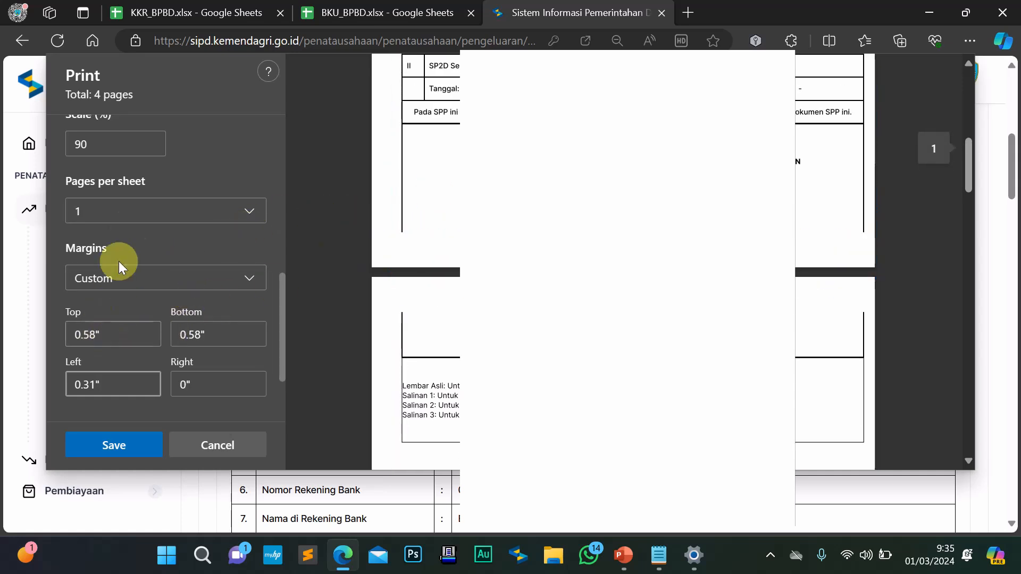
scroll(119, 260, "up", 1)
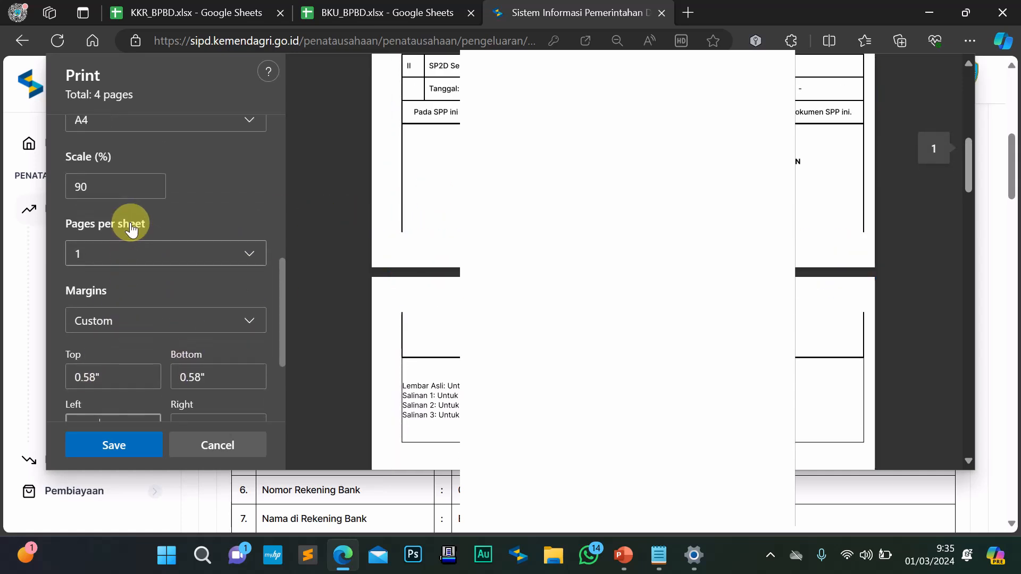
Set the SPP's print scale to 80% and check the page breaks from the request form to the expenditure total
left_click(151, 194)
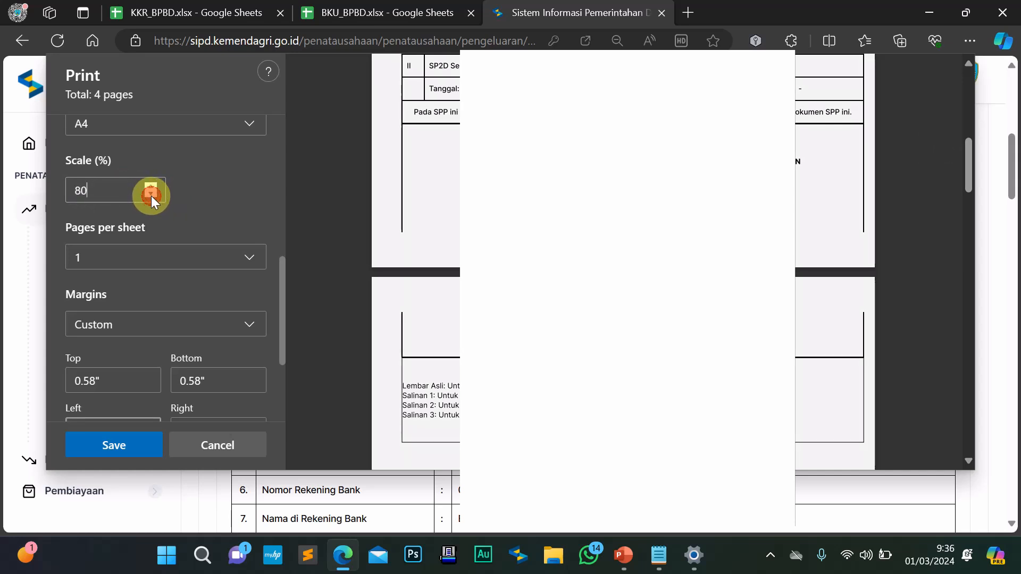
scroll(627, 260, "down", 3)
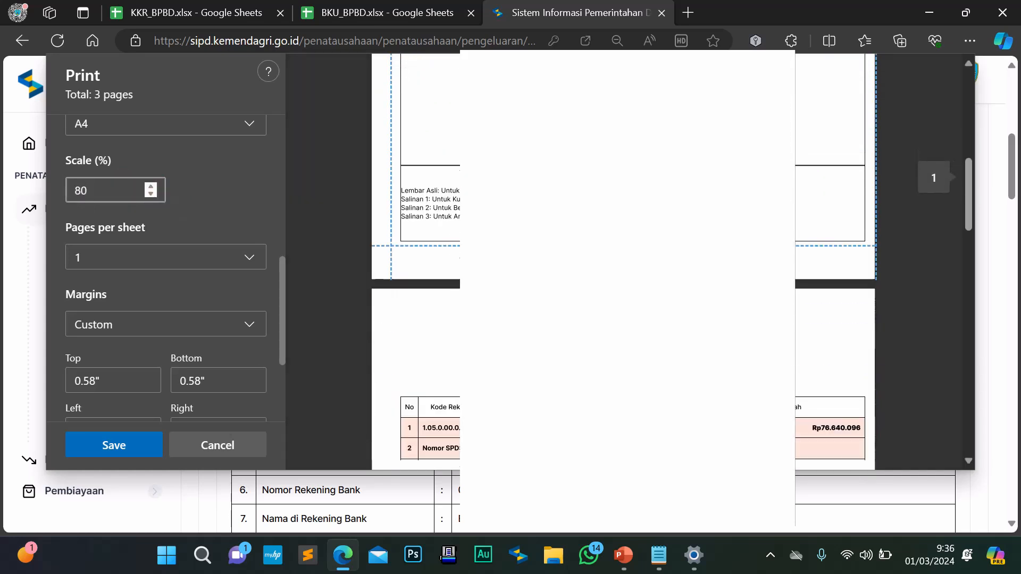
scroll(627, 261, "up", 4)
scroll(627, 261, "up", 4)
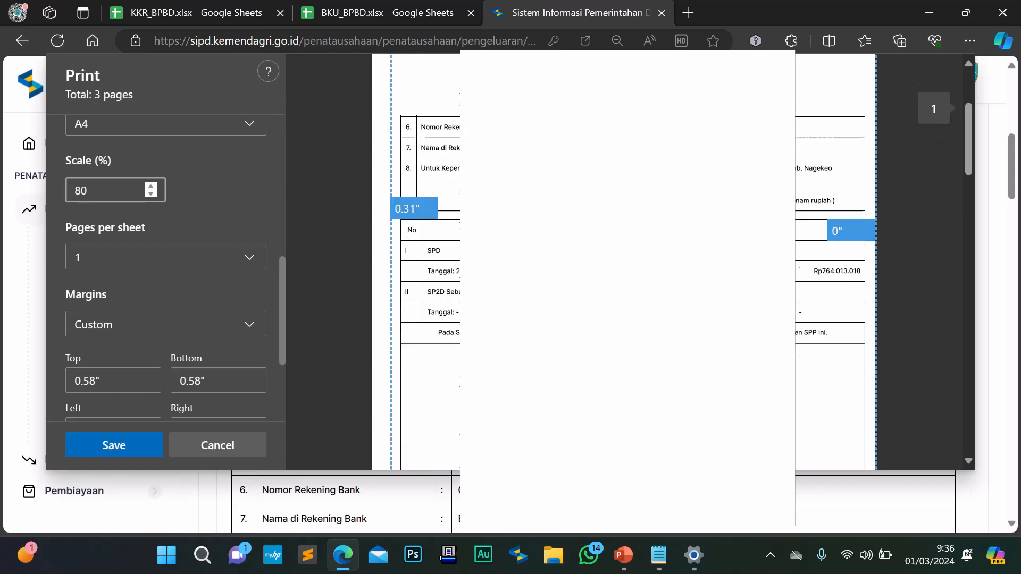
scroll(628, 260, "down", 6)
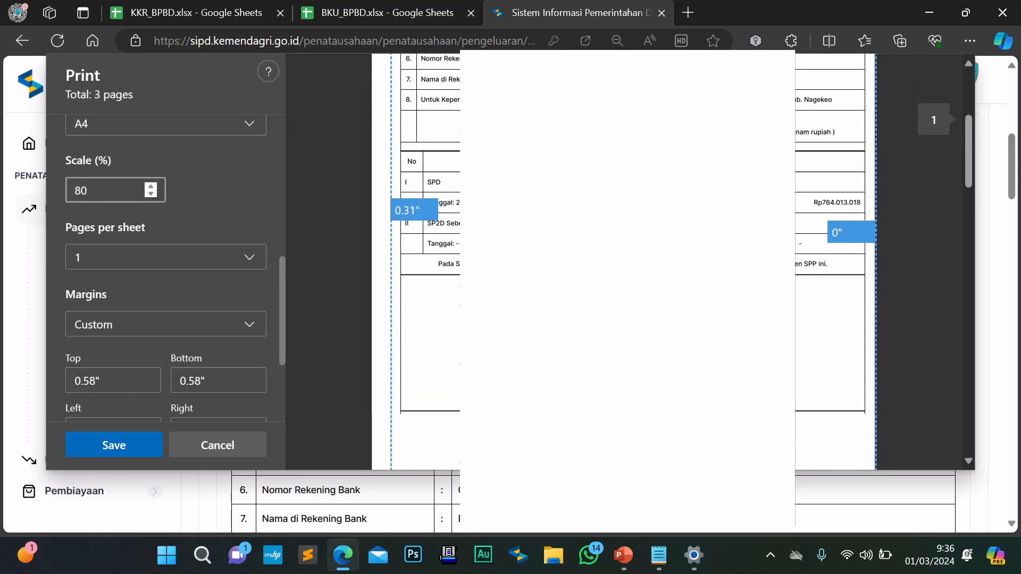
scroll(627, 261, "down", 10)
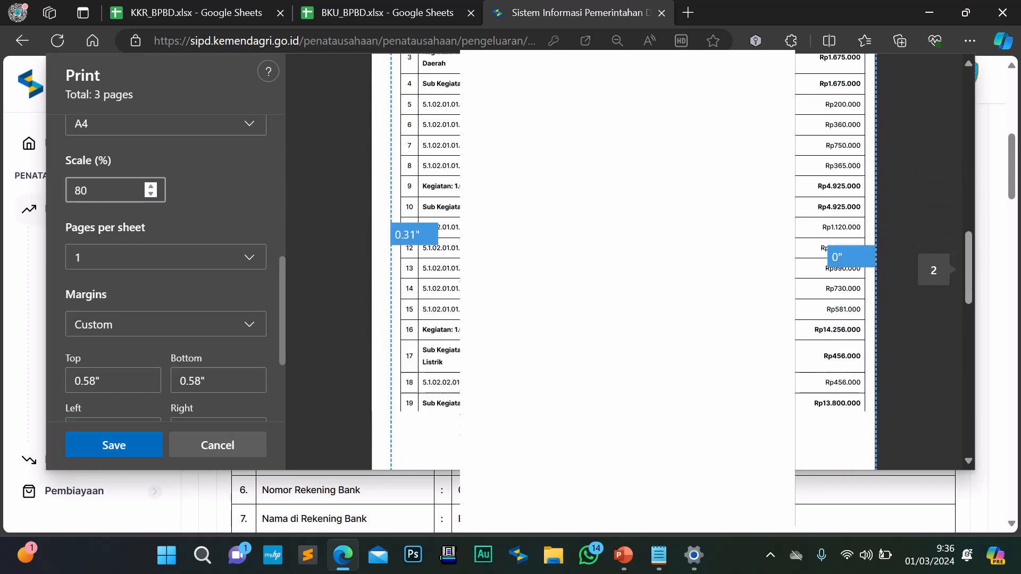
scroll(834, 261, "down", 8)
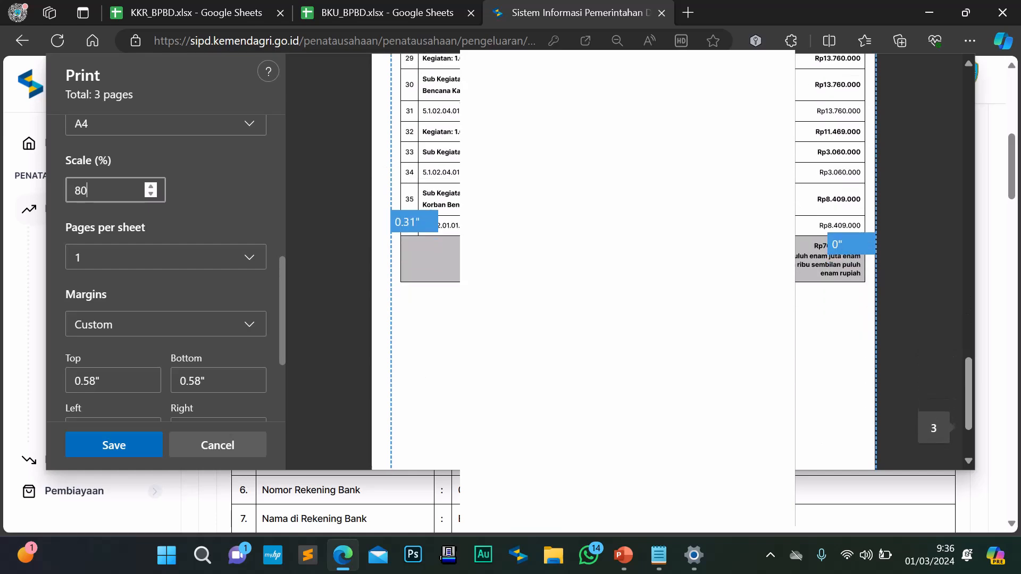
scroll(627, 261, "up", 8)
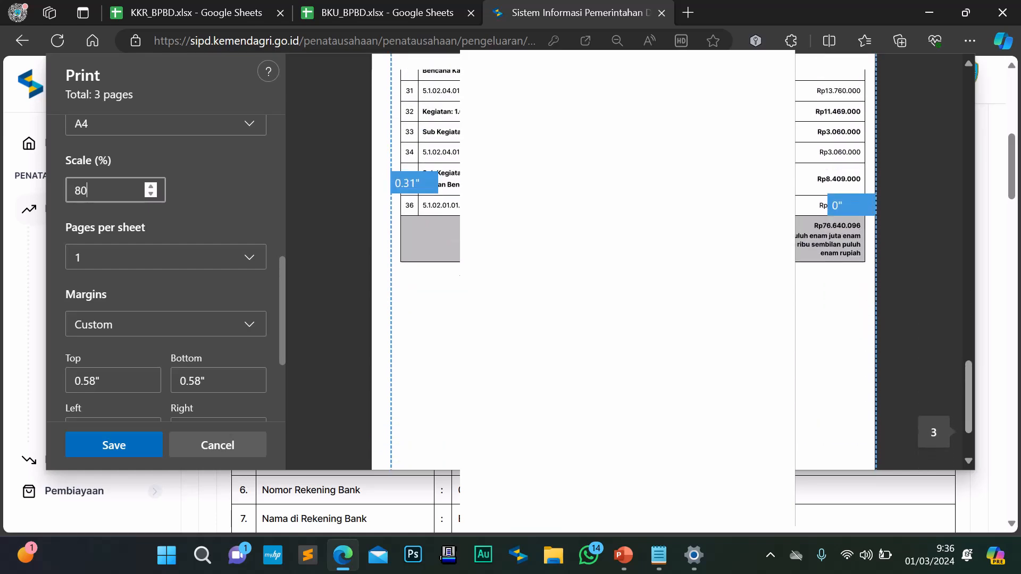
scroll(627, 261, "up", 10)
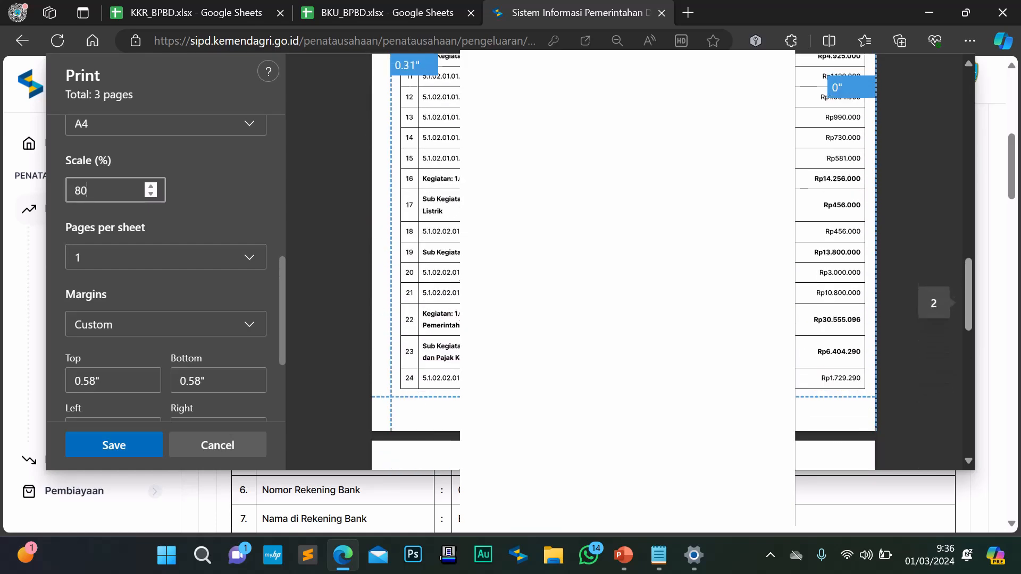
scroll(834, 260, "up", 2)
scroll(834, 261, "down", 4)
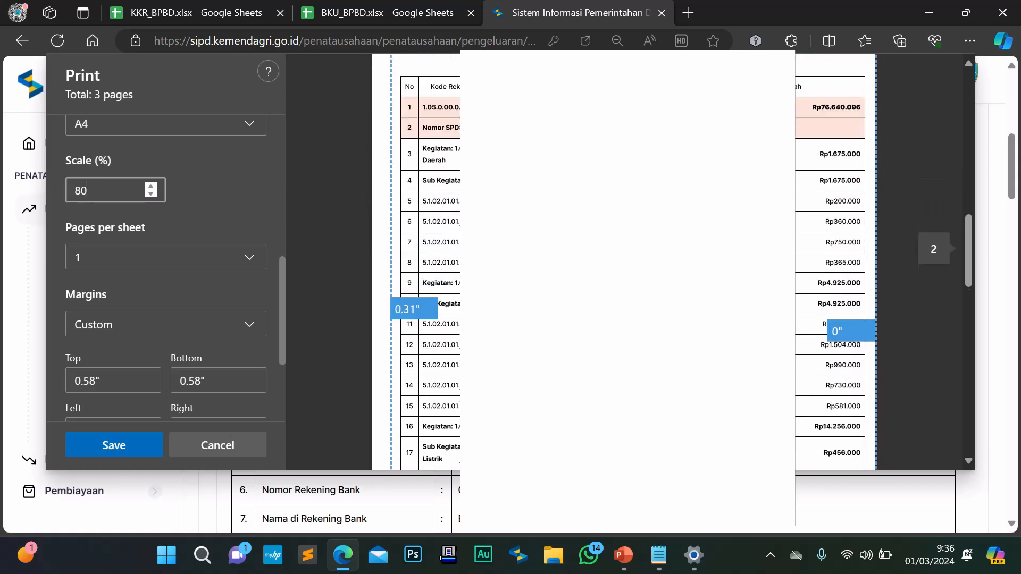
scroll(834, 261, "up", 4)
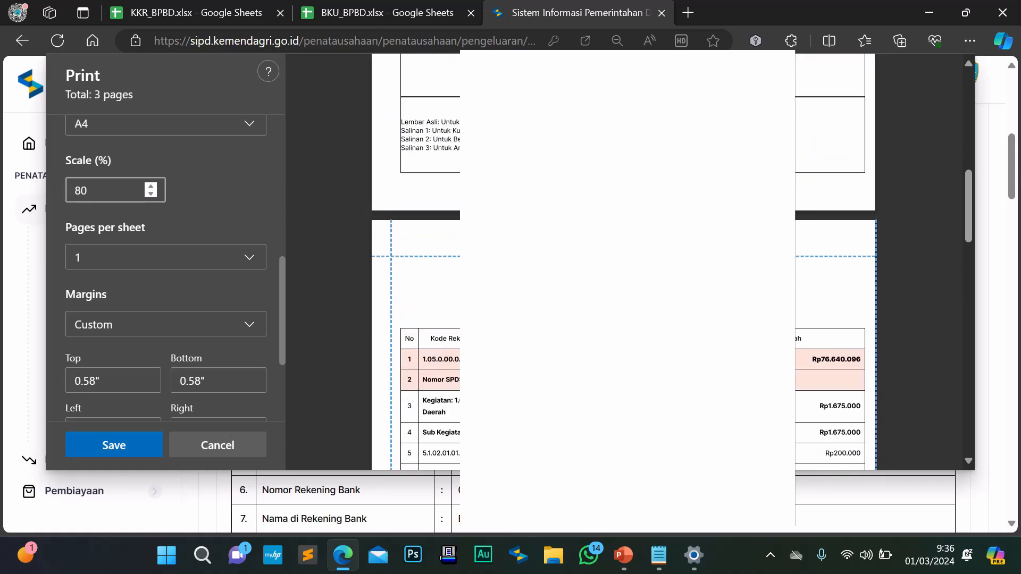
scroll(627, 260, "up", 8)
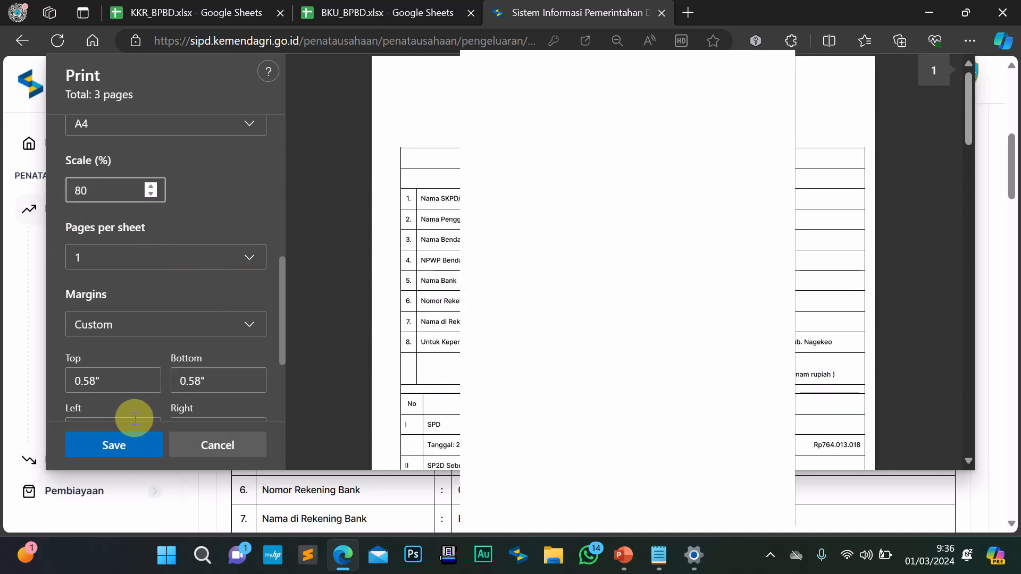
Save the SPP printout as a PDF named "SPP GU 1" in the BPBD PILOTING folder
left_click(131, 447)
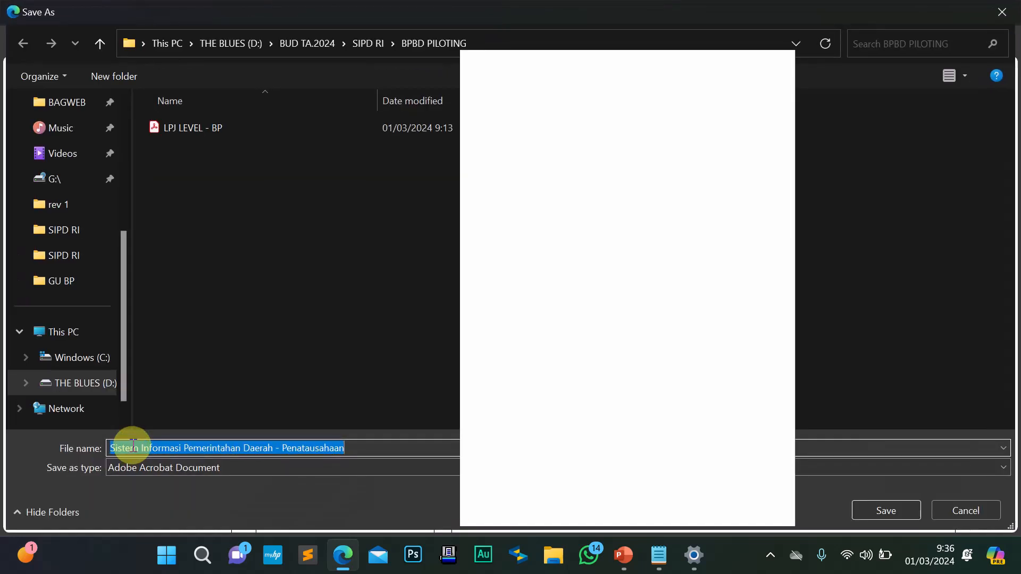
type("SPP")
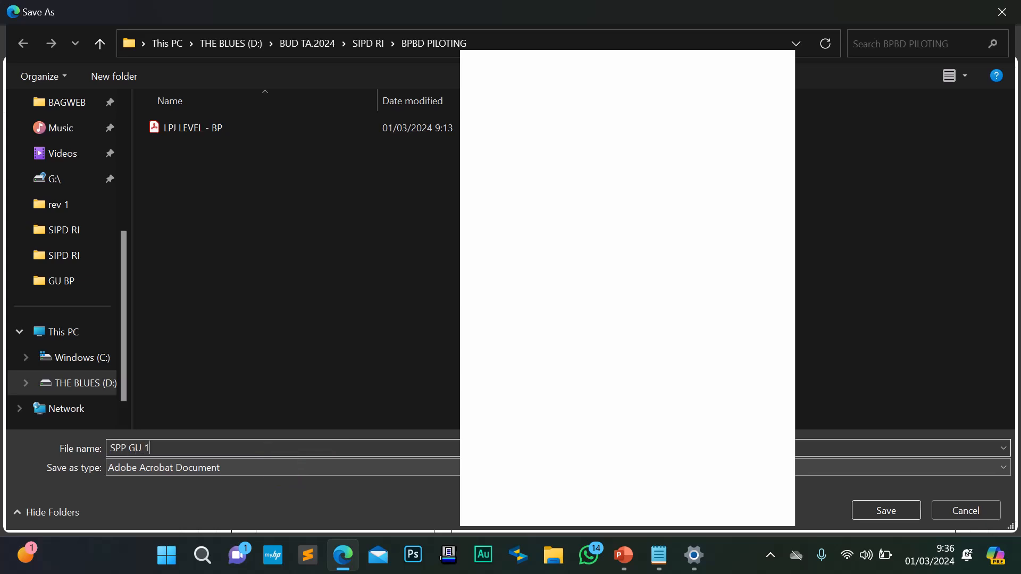
type(" GU 1")
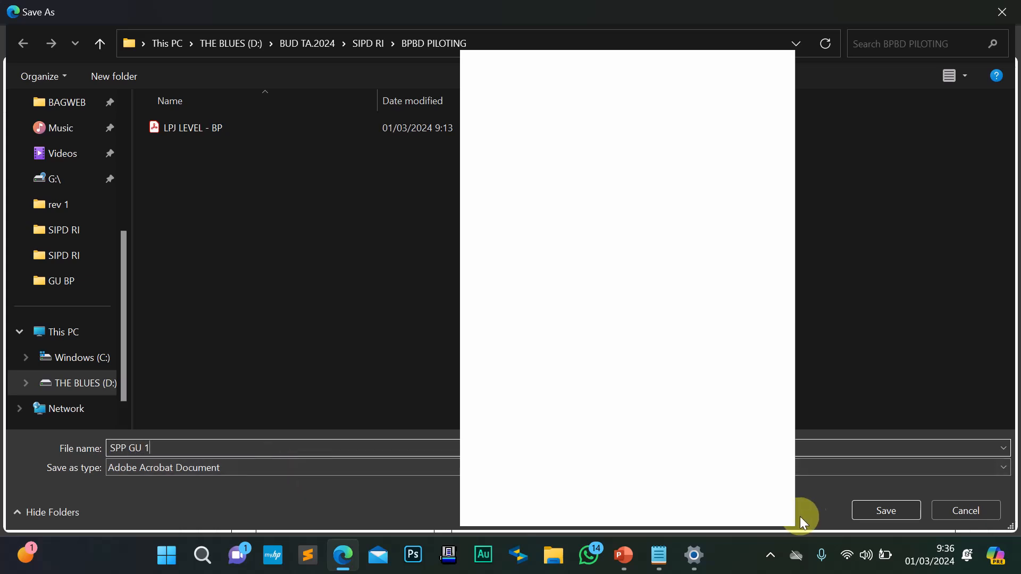
left_click(868, 510)
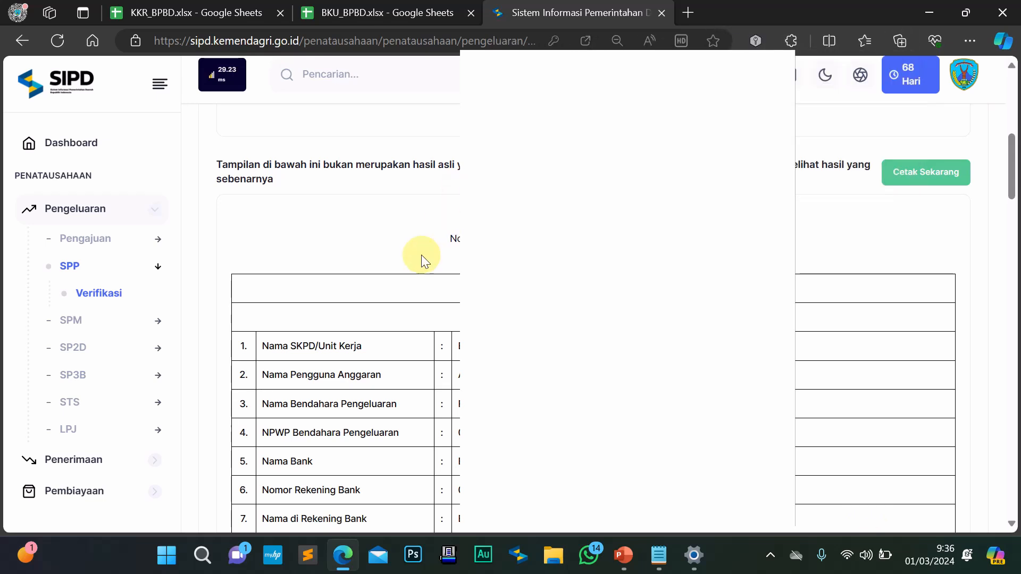
Open the SPM creation page (Pembuatan) and list the GU documents that are not yet verified
scroll(421, 254, "down", 5)
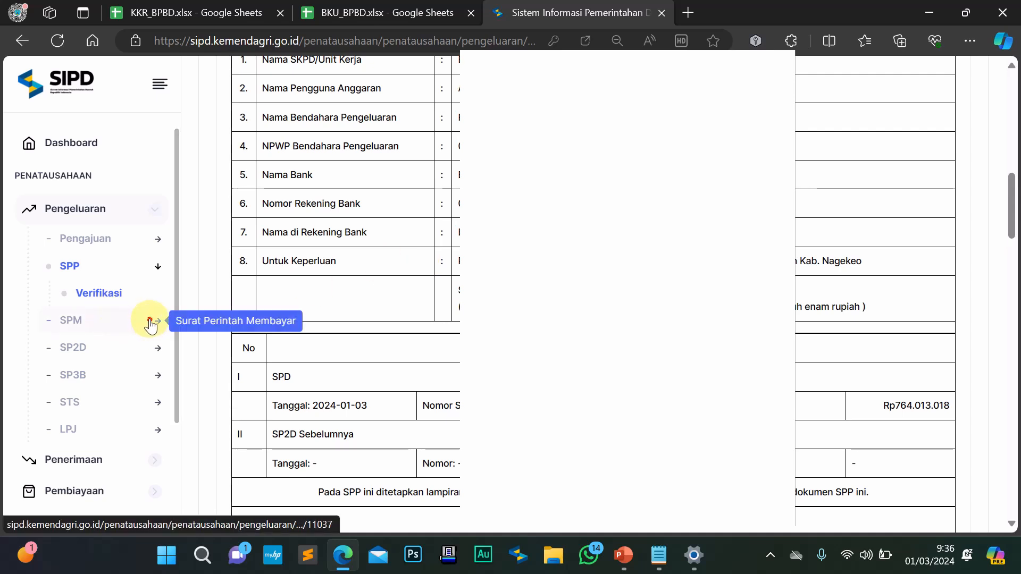
left_click(109, 321)
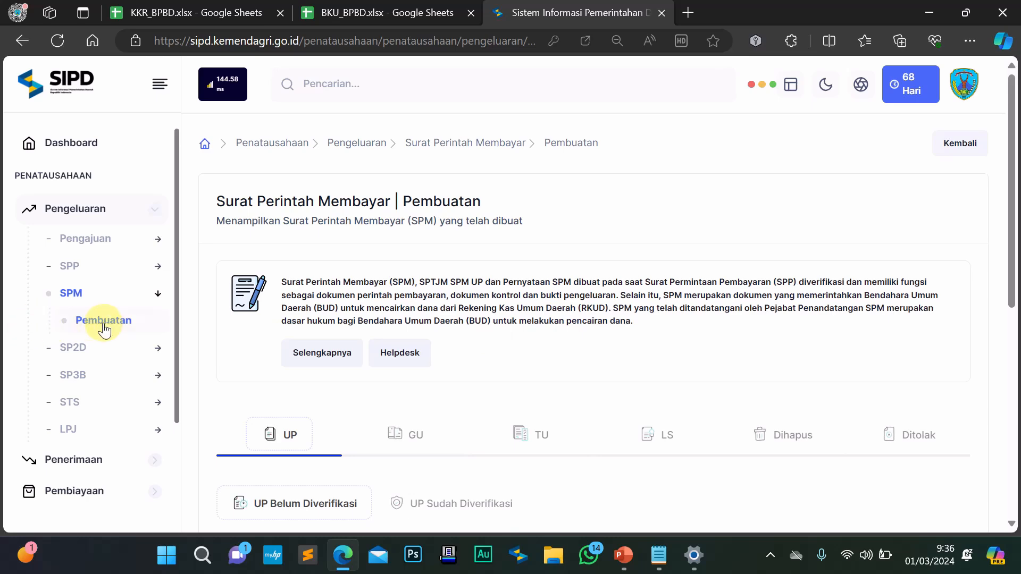
scroll(458, 353, "down", 4)
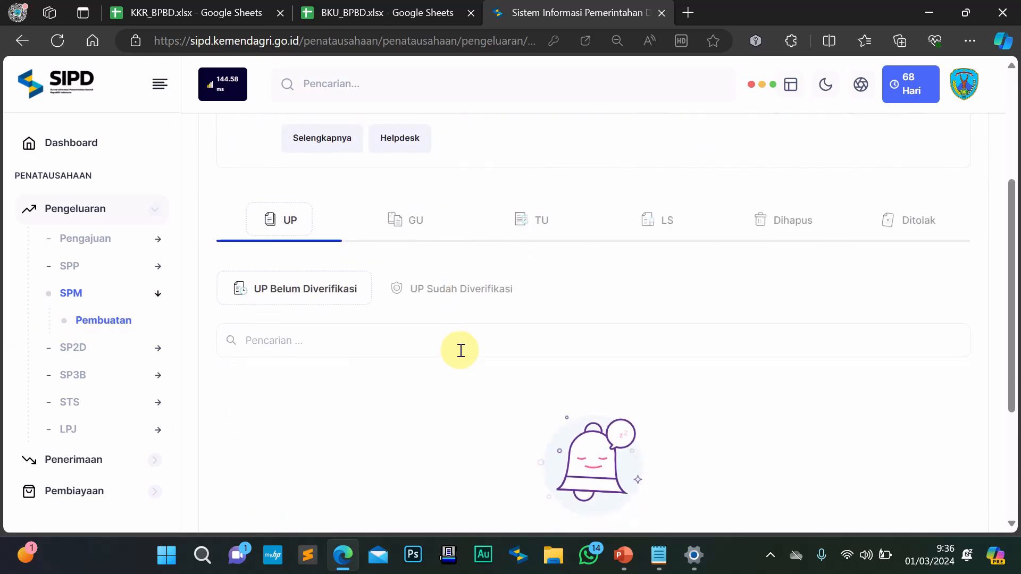
left_click(409, 213)
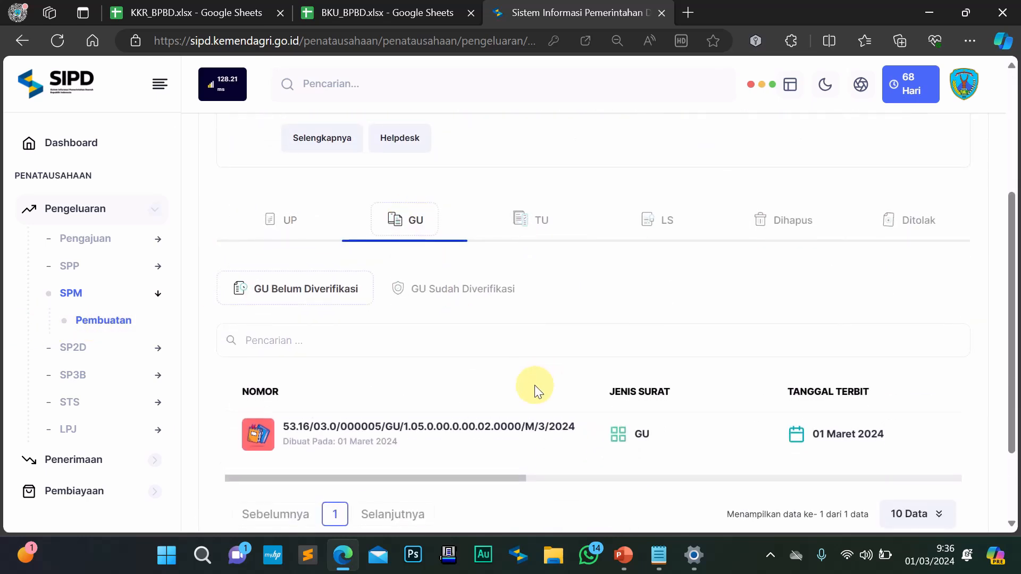
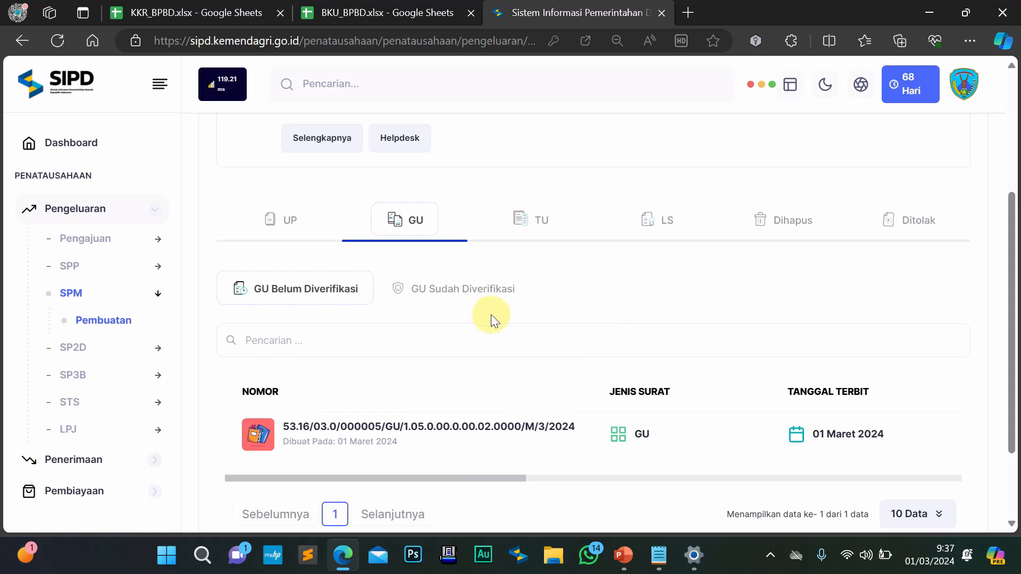
Open the SPM print page (Cetak SPM) for the GU-1 entry of Badan Penanggulangan Bencana Daerah
mouse_move(324, 437)
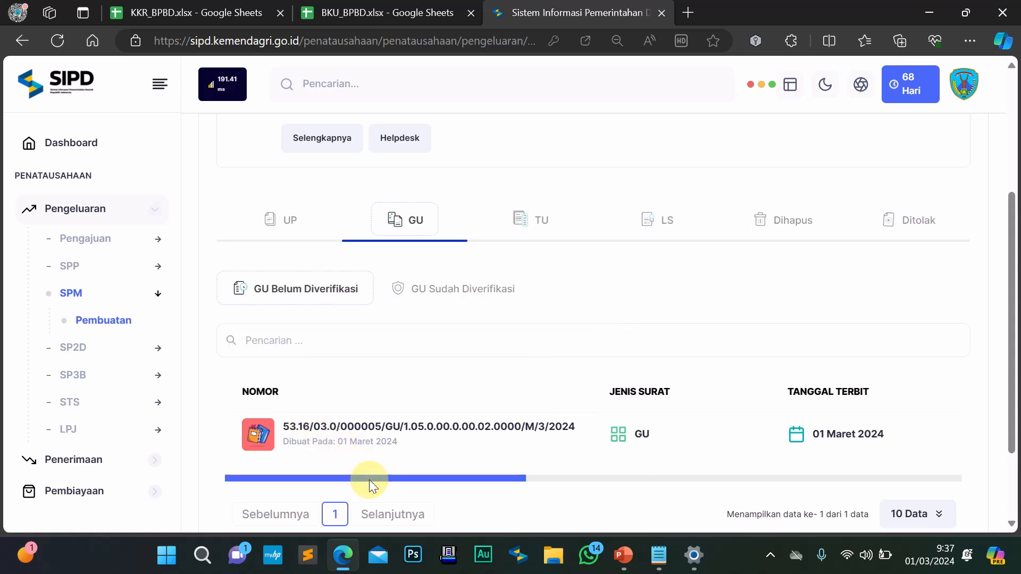
left_click_drag(369, 480, 850, 476)
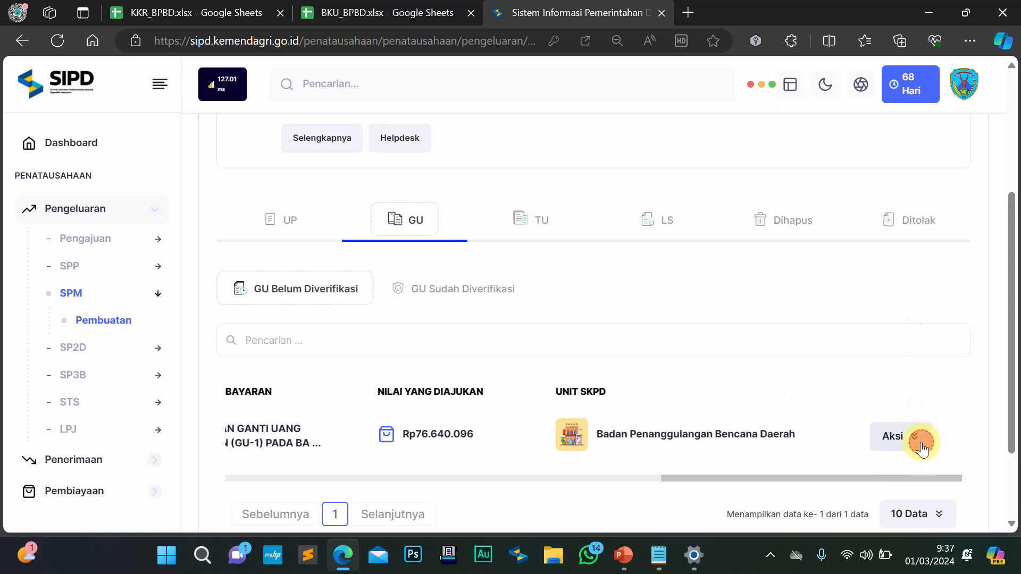
left_click(919, 444)
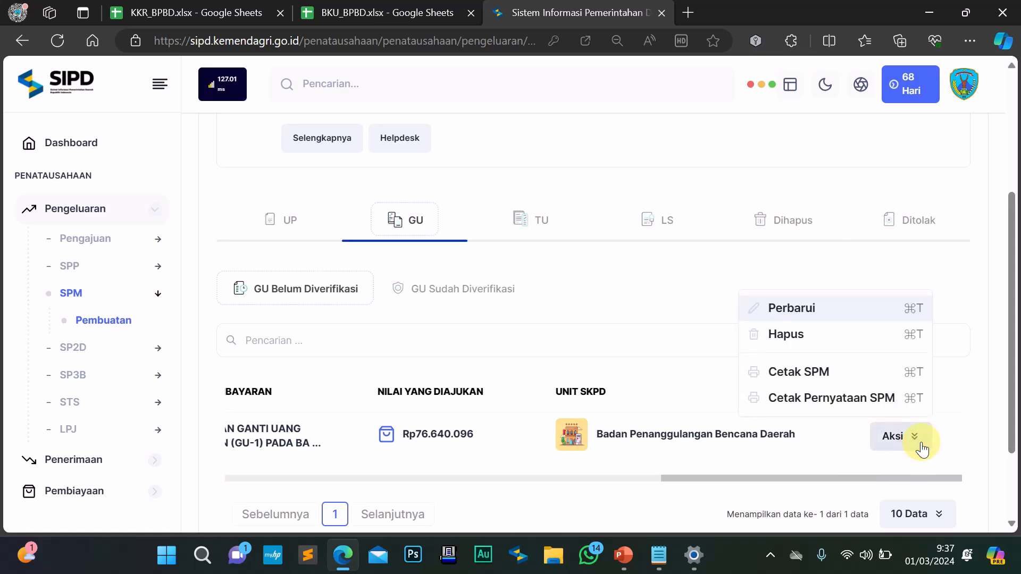
left_click(818, 372)
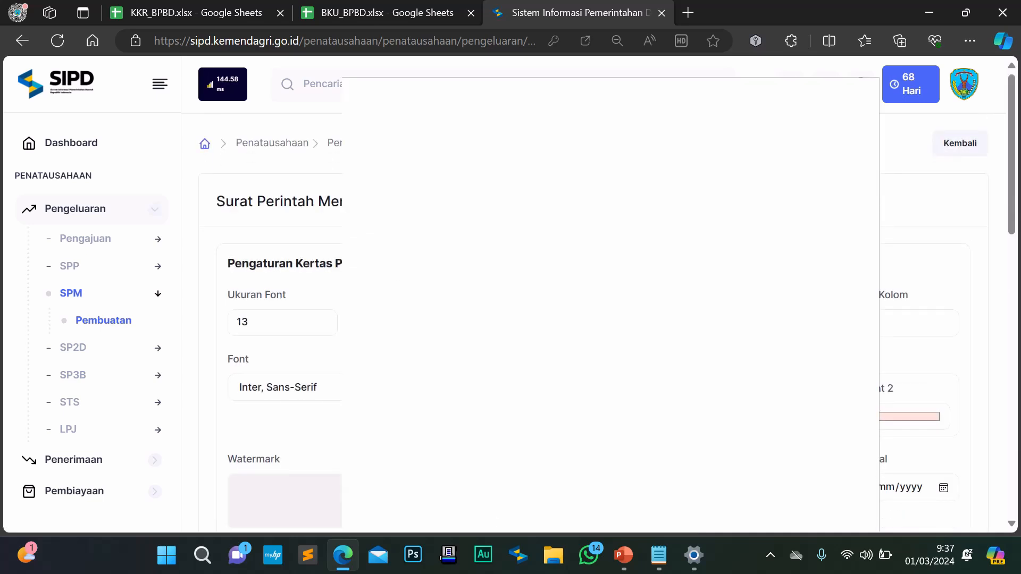
Check the SPM details on the print page, generate the printout and review its print preview
scroll(616, 329, "down", 15)
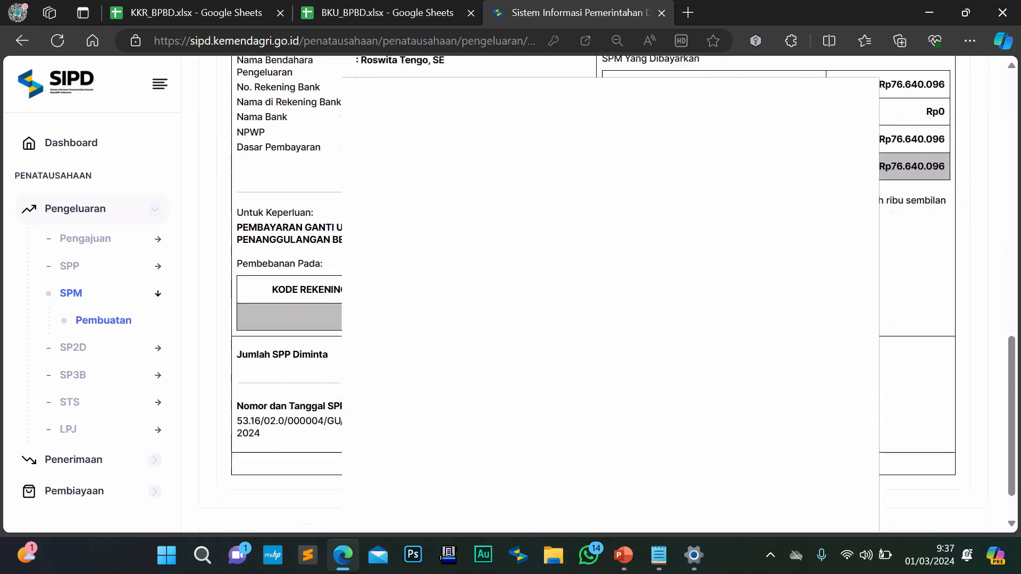
scroll(287, 330, "up", 5)
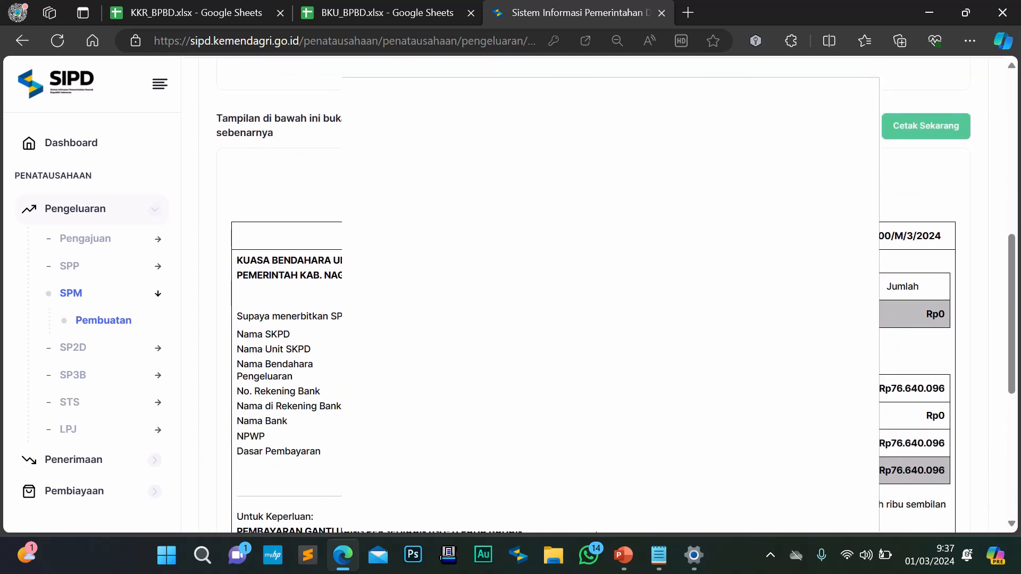
left_click(925, 127)
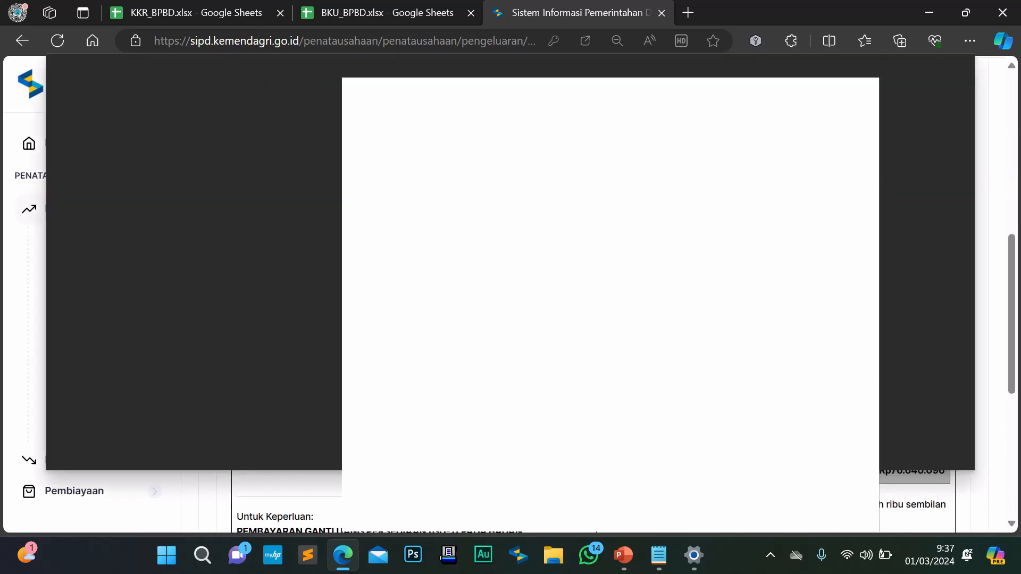
scroll(212, 275, "down", 1)
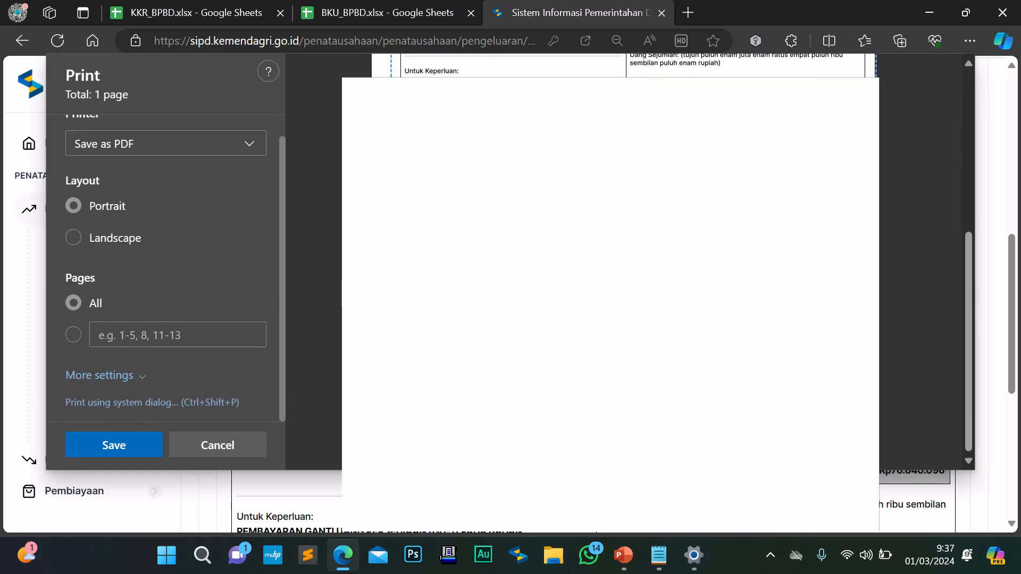
scroll(610, 266, "up", 5)
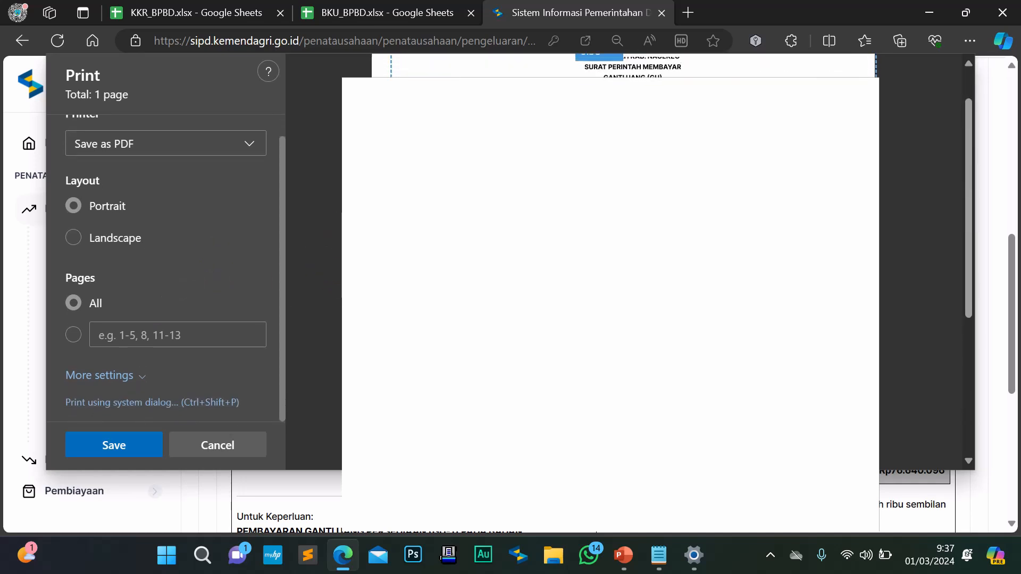
Set the SPM printout to landscape orientation and check the resulting page layout
left_click(120, 240)
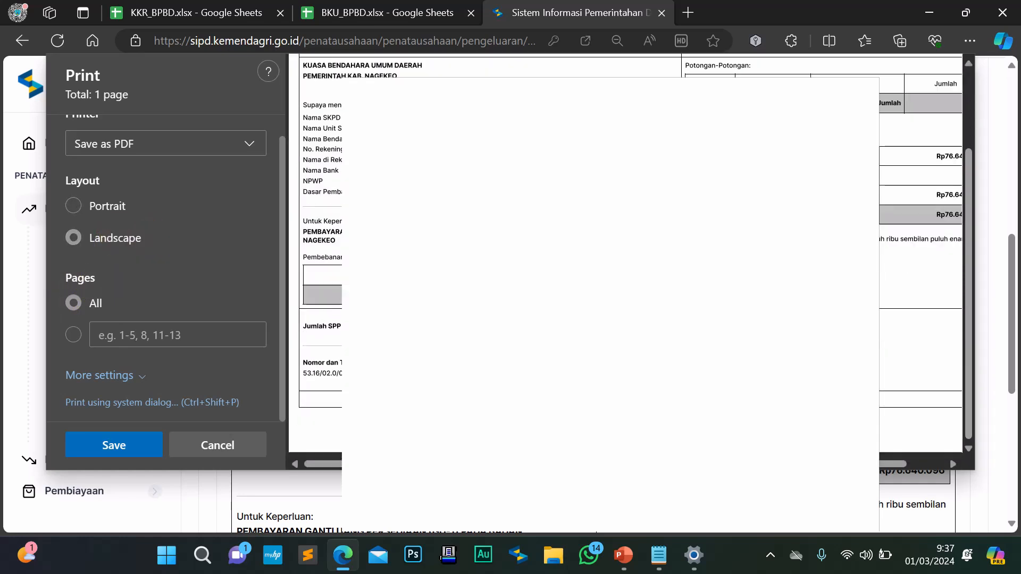
left_click_drag(605, 464, 639, 464)
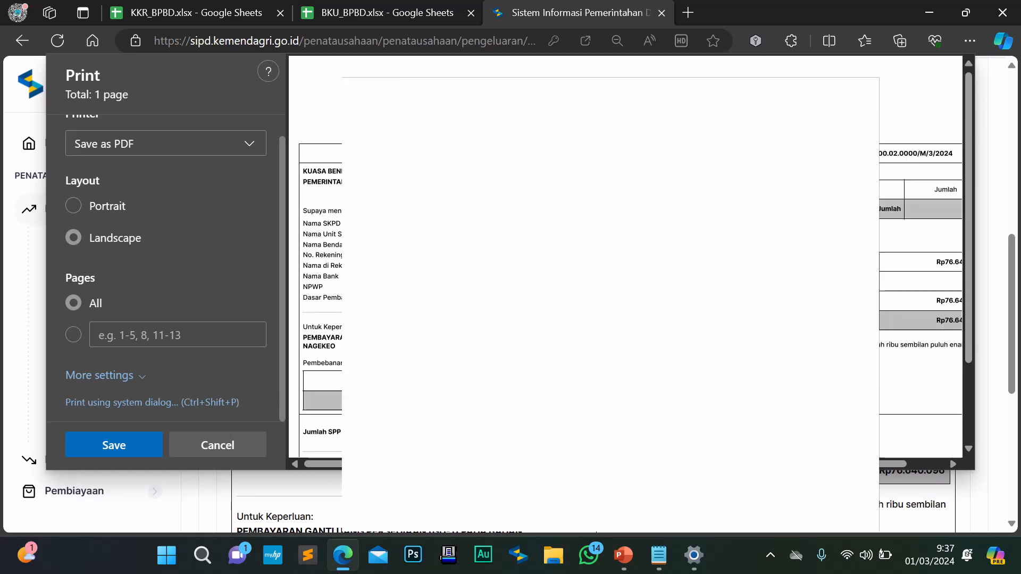
scroll(625, 256, "down", 2)
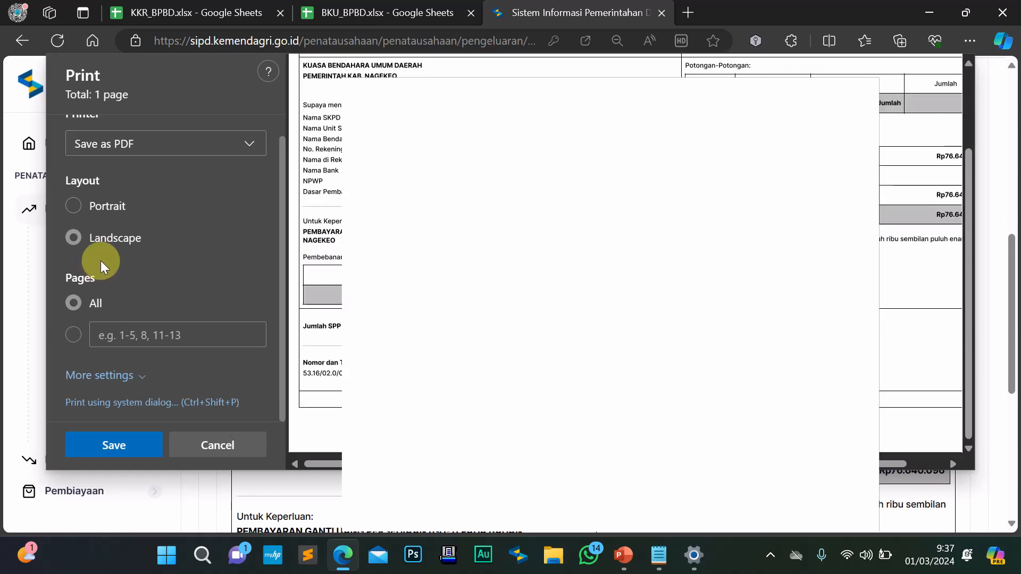
Set the SPM printout's margins to Minimum in the additional print settings
left_click(137, 381)
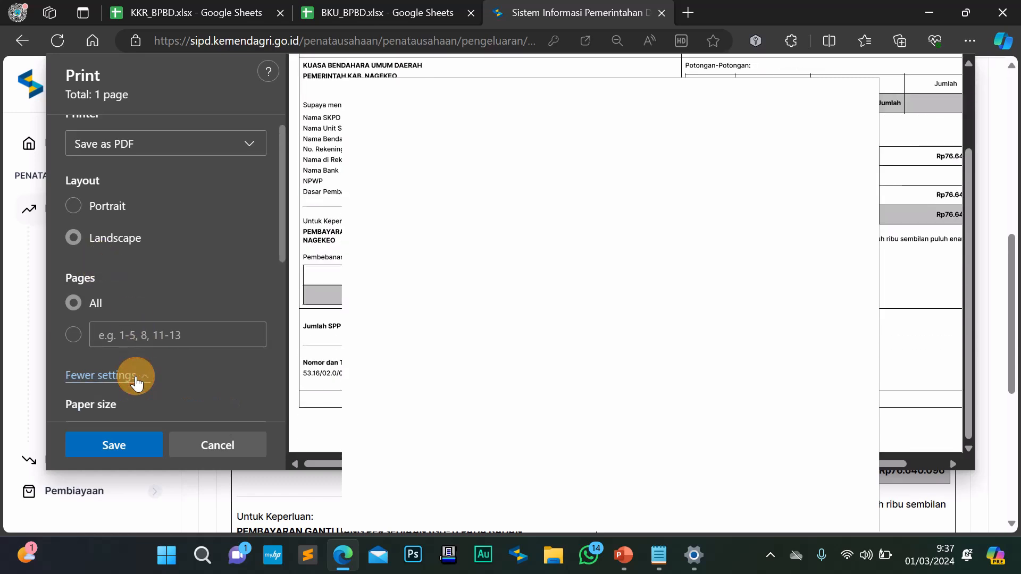
scroll(137, 382, "down", 5)
scroll(139, 366, "down", 1)
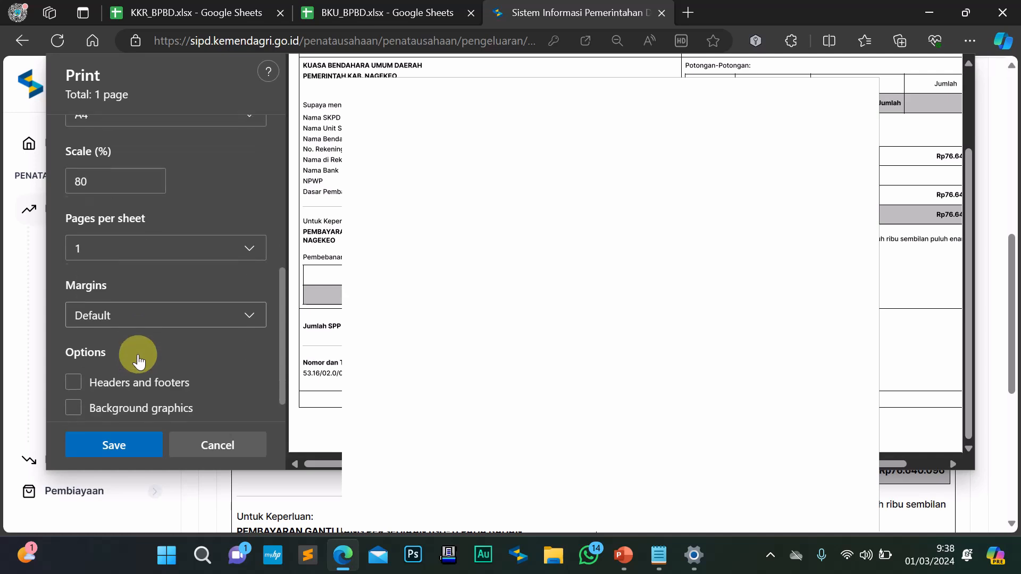
left_click(161, 318)
left_click(126, 260)
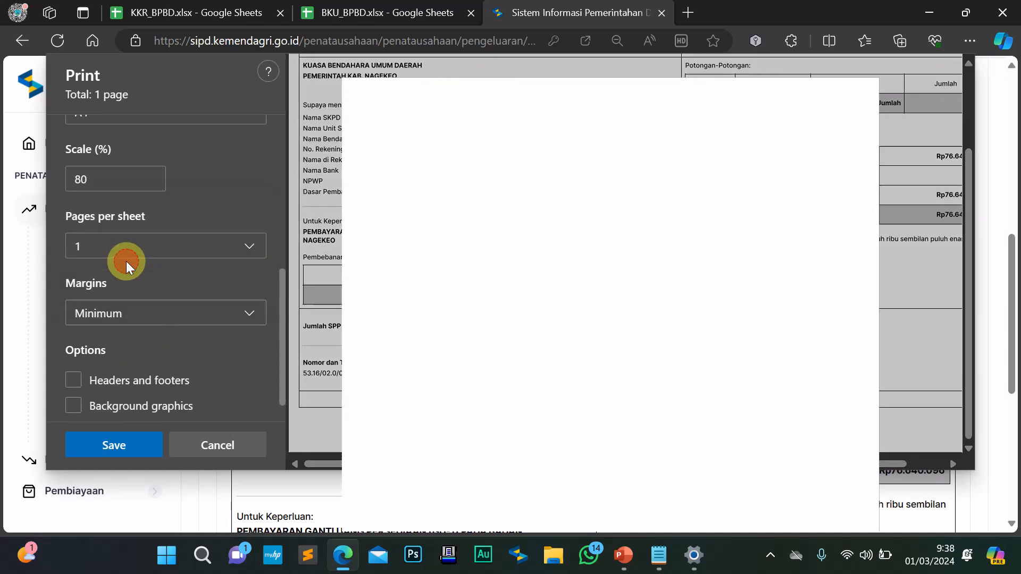
Switch the SPM printout's margins to Custom and set the left margin to 0.3 inch
scroll(136, 306, "down", 1)
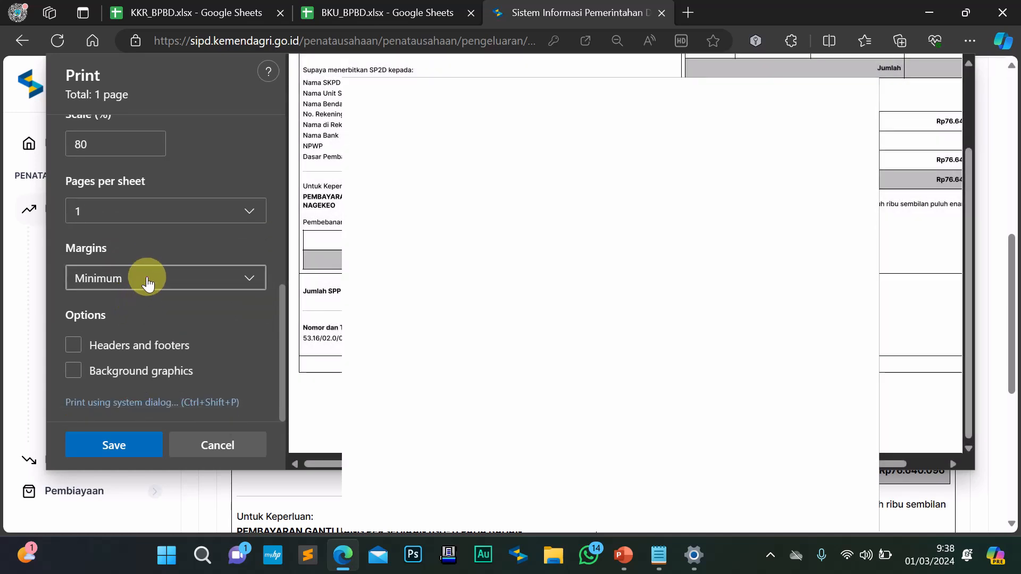
left_click(145, 278)
left_click(103, 385)
scroll(90, 349, "down", 1)
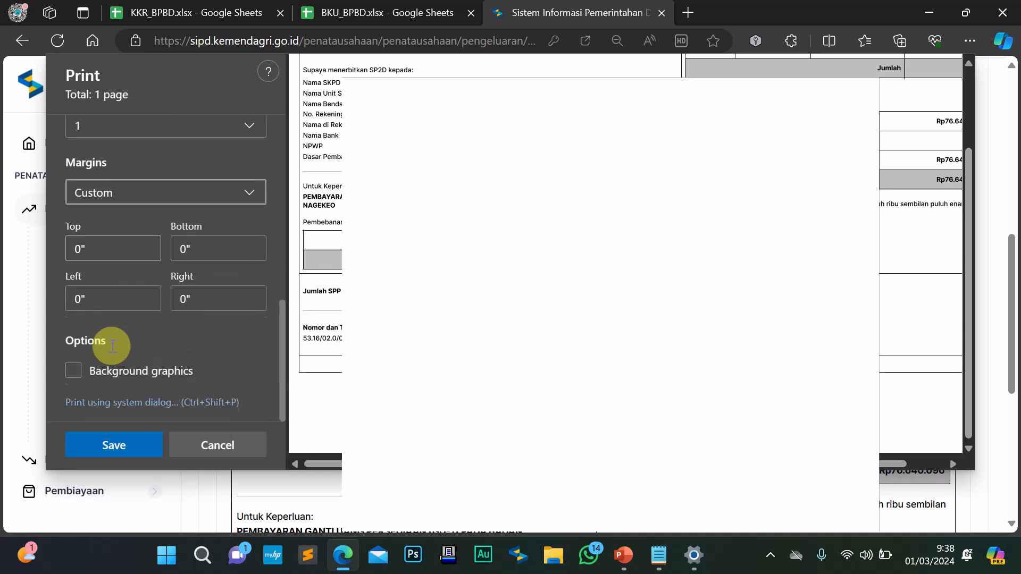
left_click(77, 298)
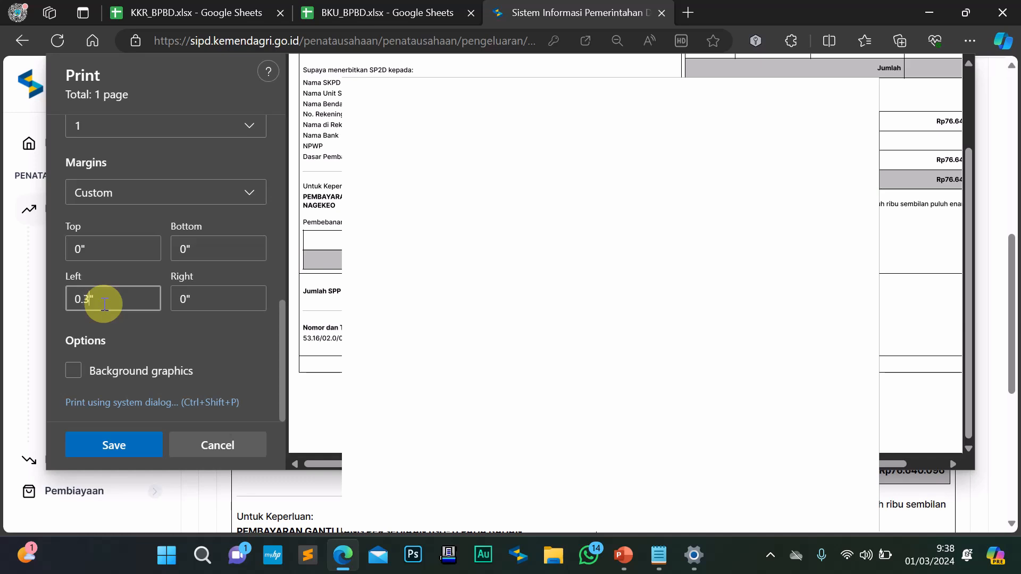
left_click(223, 344)
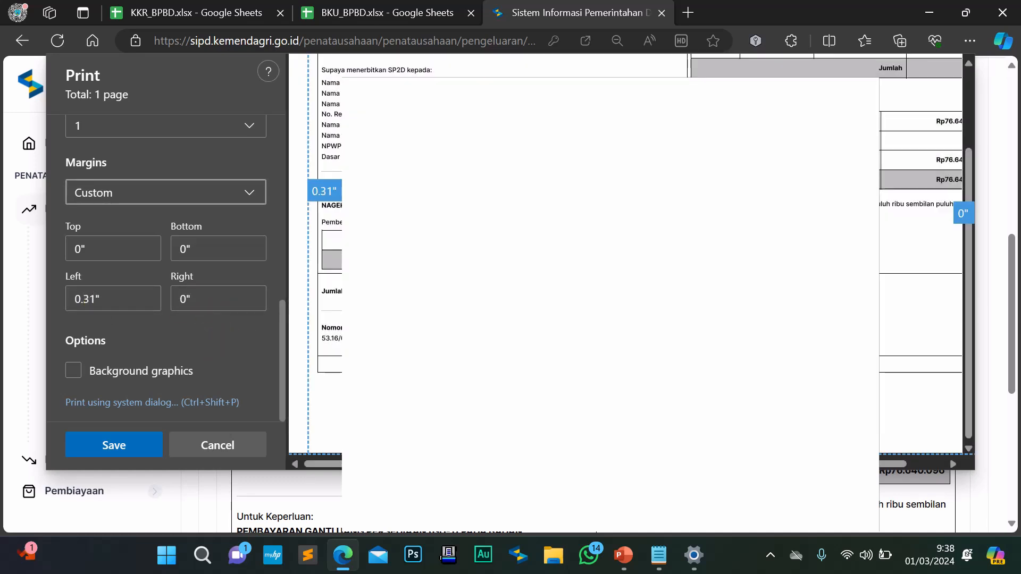
Examine the whole SPM print preview, checking both page edges and the content with the custom margins
left_click(907, 468)
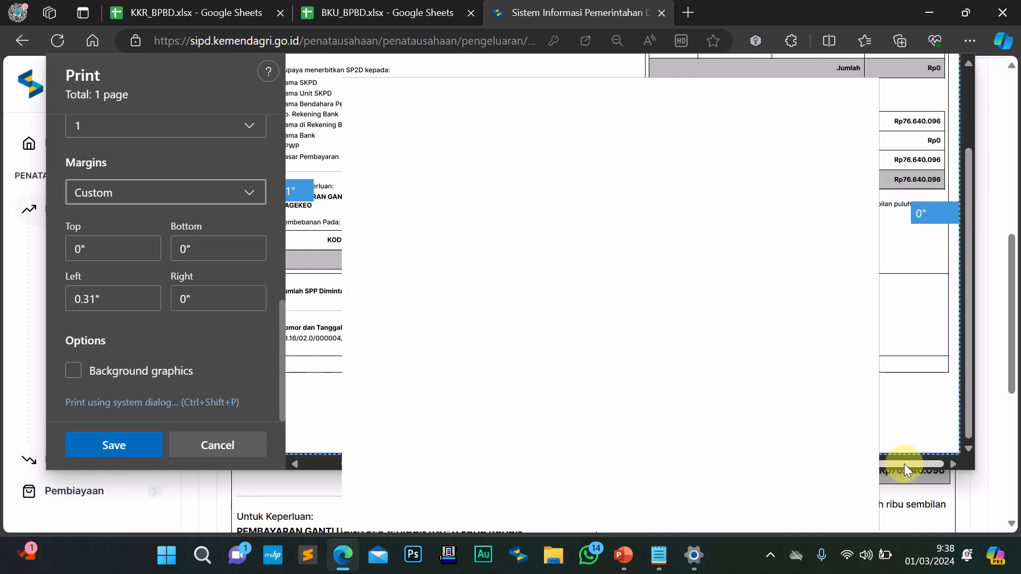
scroll(623, 256, "up", 2)
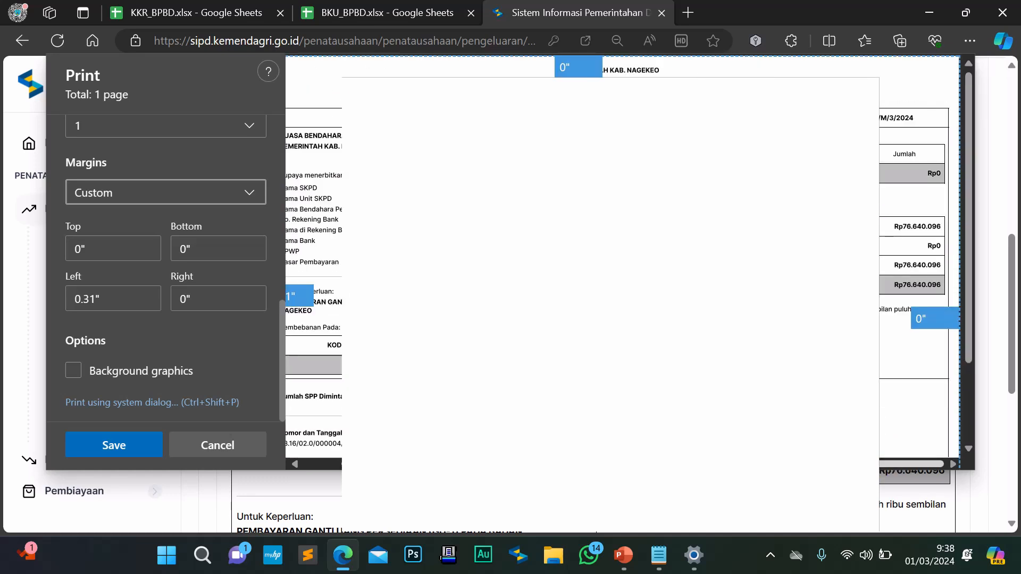
left_click_drag(622, 464, 584, 464)
scroll(623, 255, "down", 2)
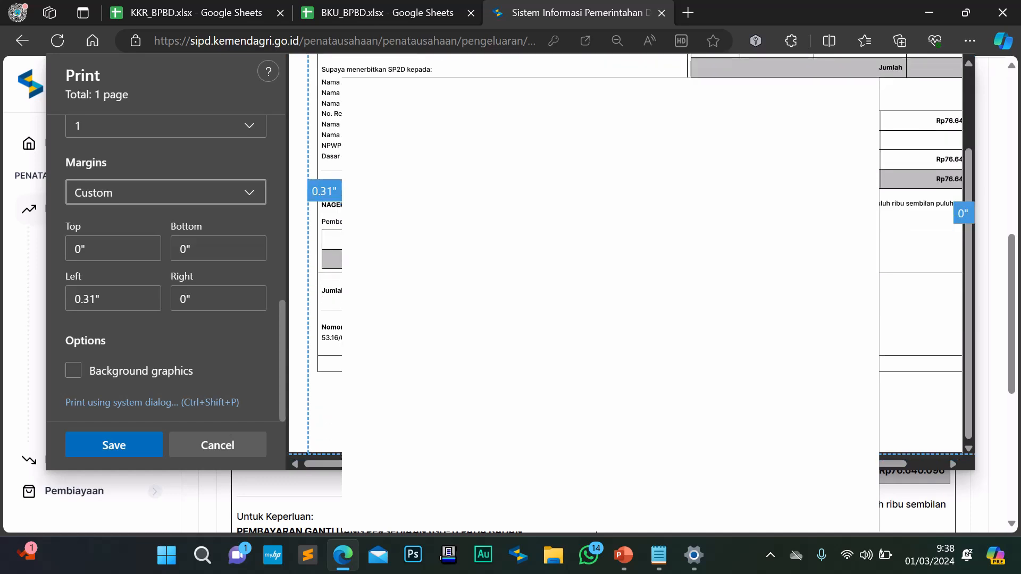
scroll(920, 266, "up", 2)
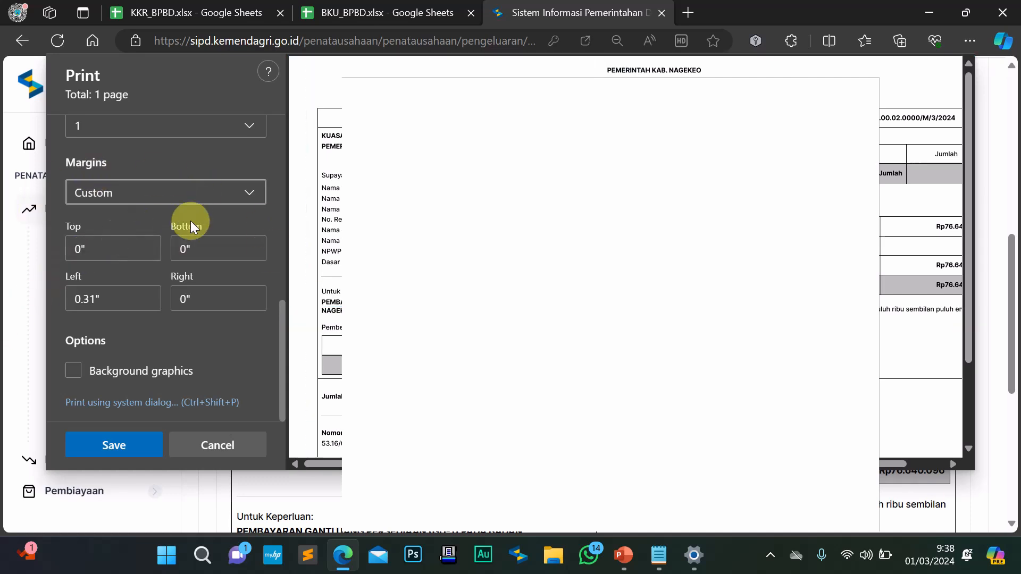
scroll(610, 266, "down", 3)
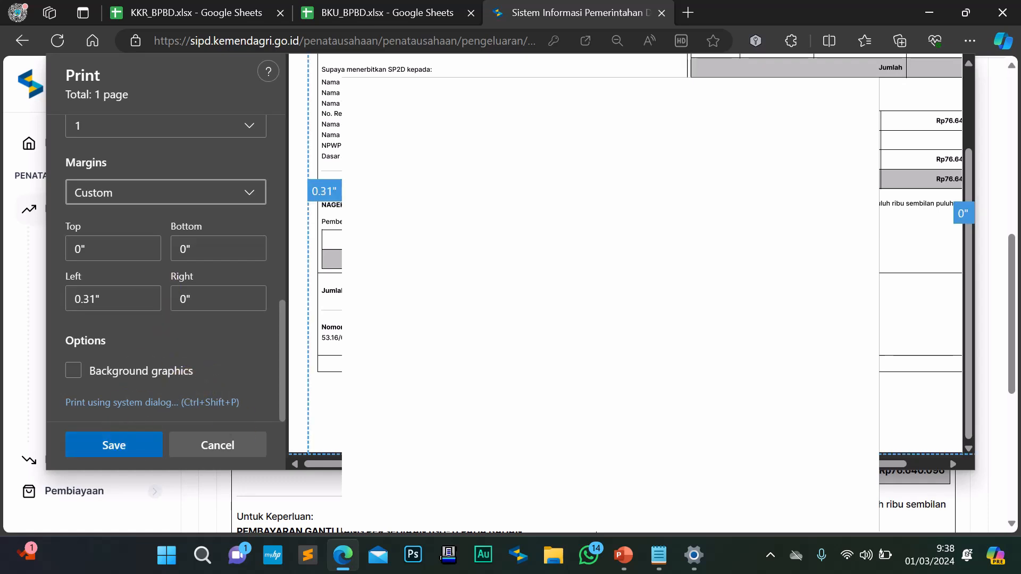
scroll(919, 266, "up", 2)
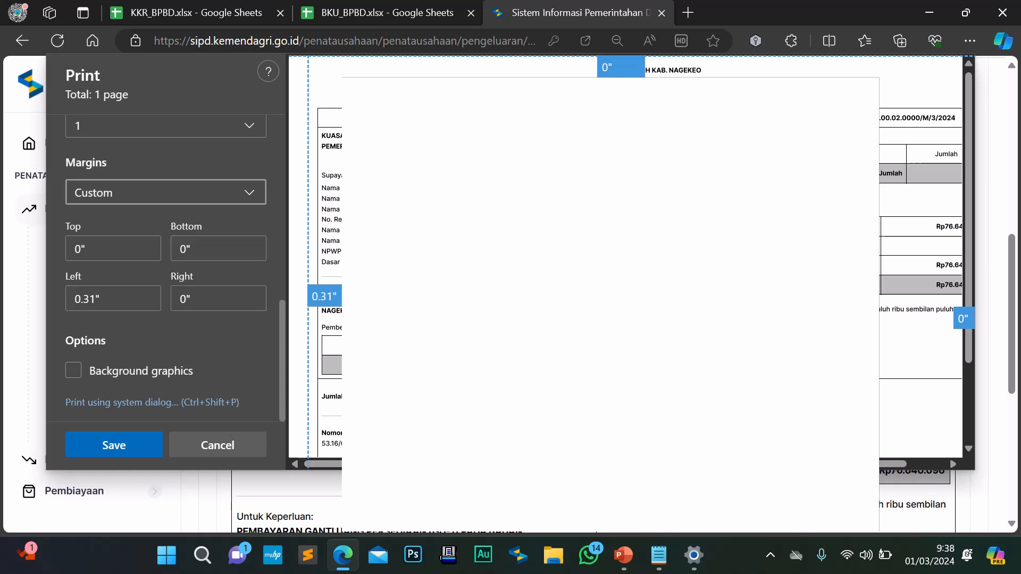
scroll(920, 266, "down", 2)
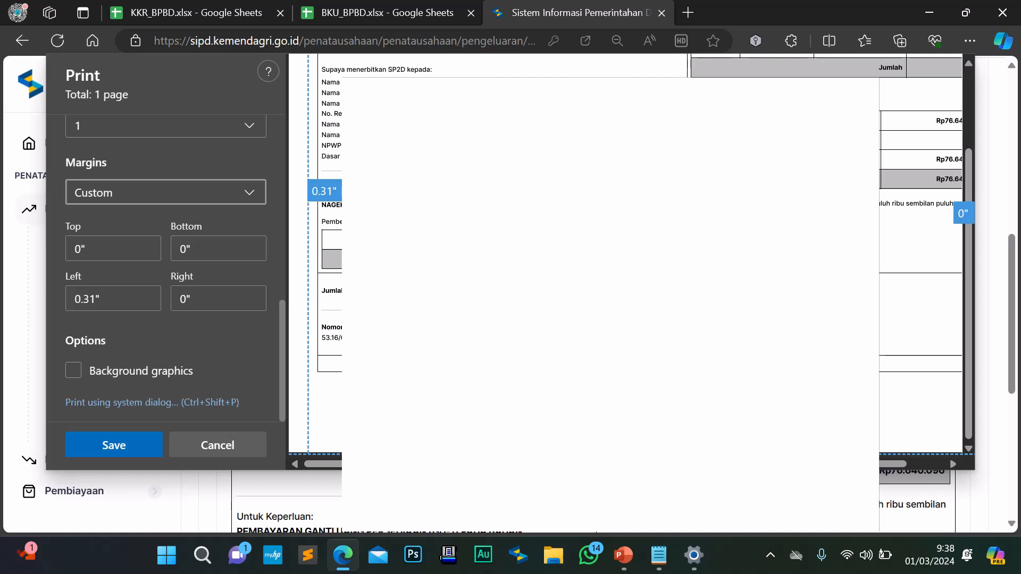
scroll(919, 266, "up", 2)
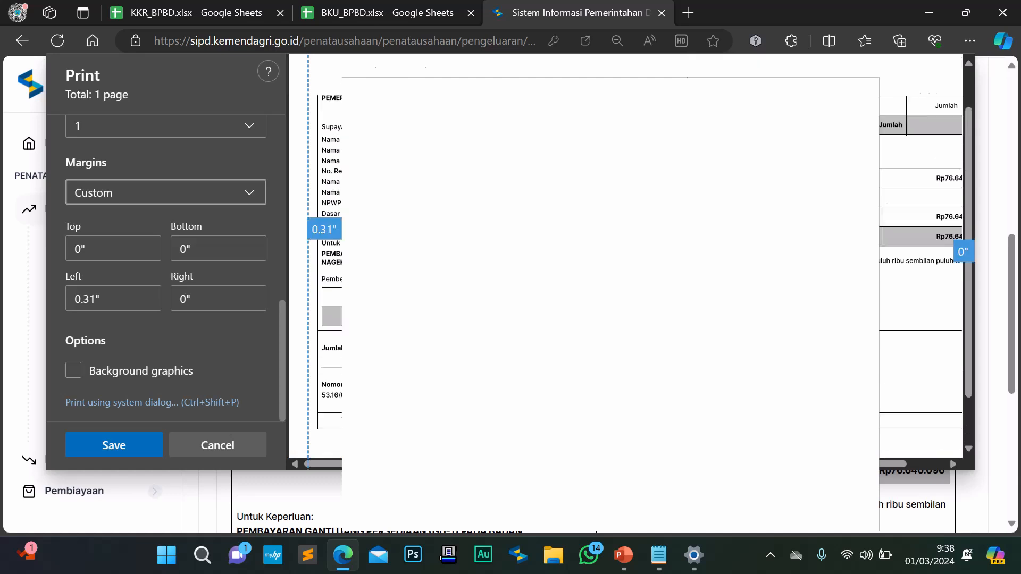
scroll(919, 266, "down", 2)
scroll(919, 266, "down", 1)
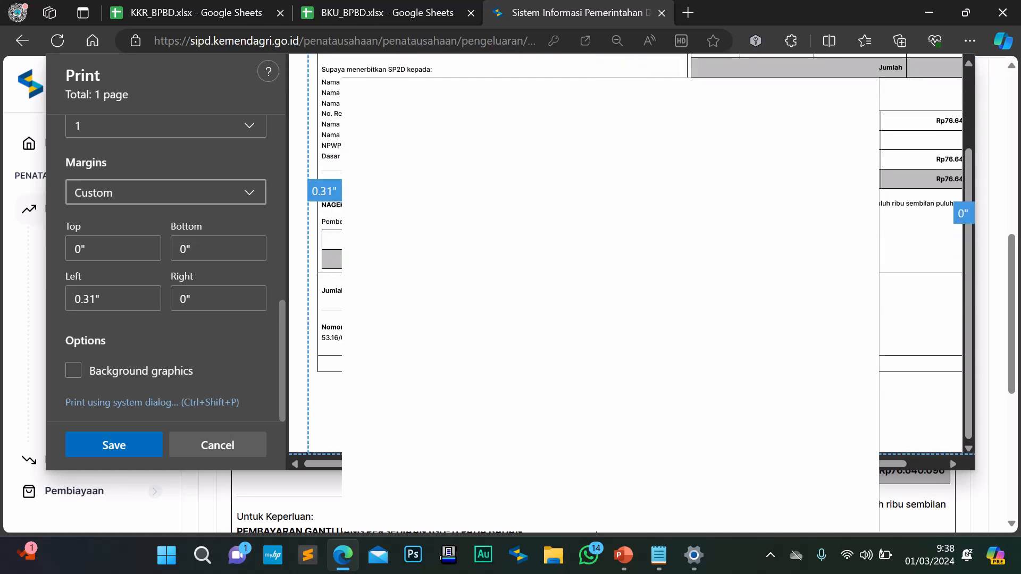
scroll(920, 266, "up", 2)
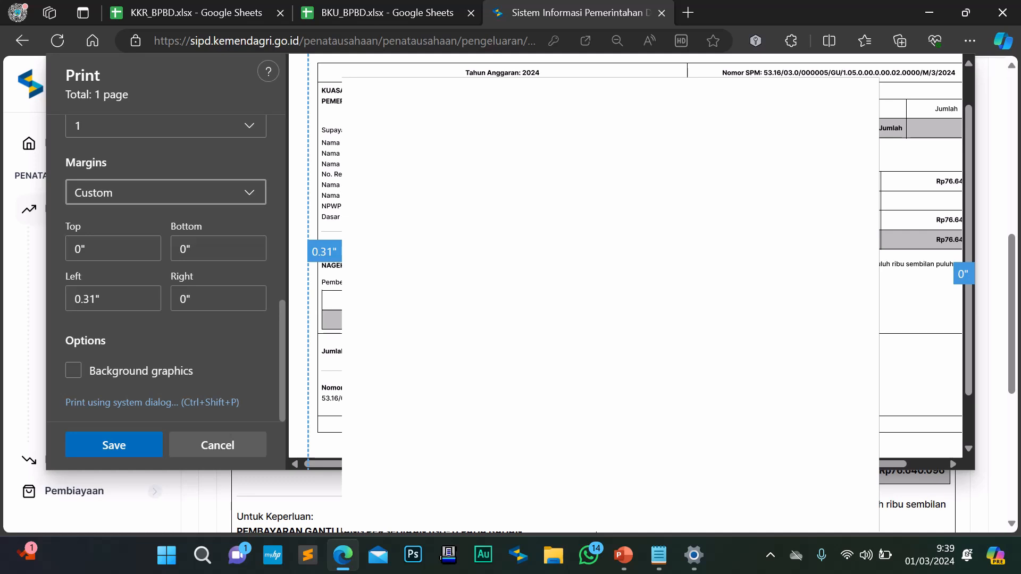
Save the SPM printout as a PDF named "SPM GU 1" in the BPBD PILOTING folder
left_click(117, 445)
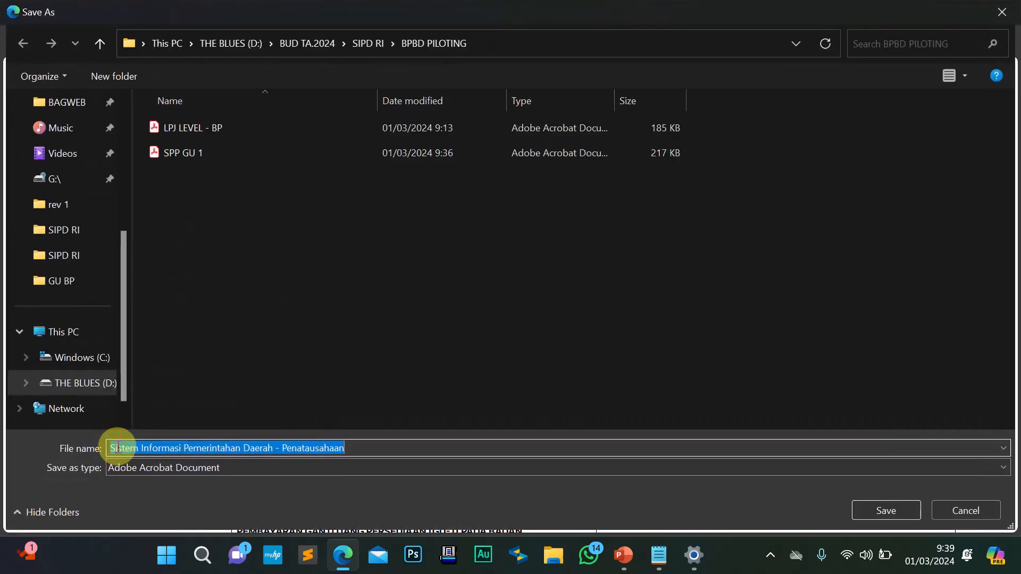
type("S")
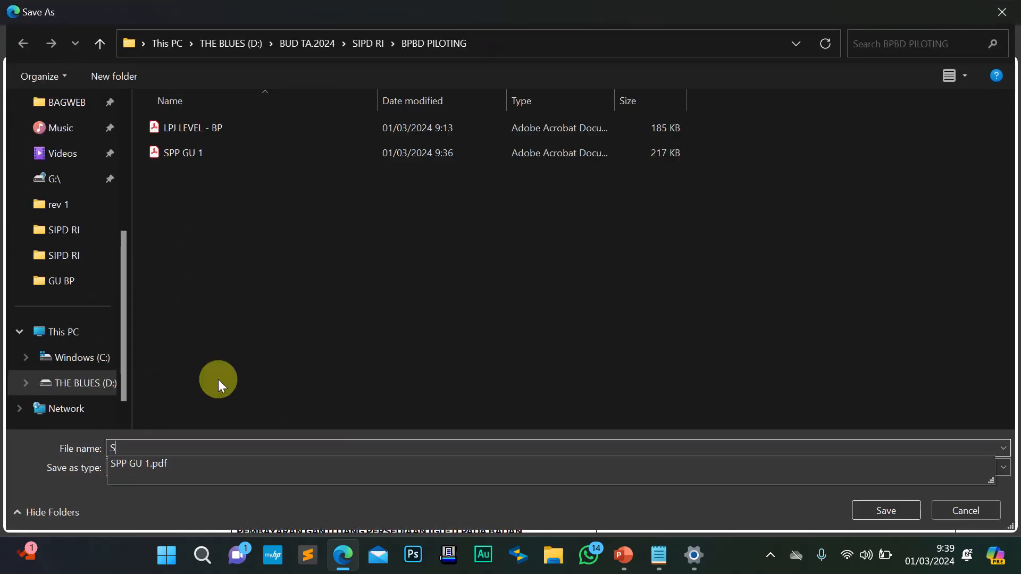
type("PM GU")
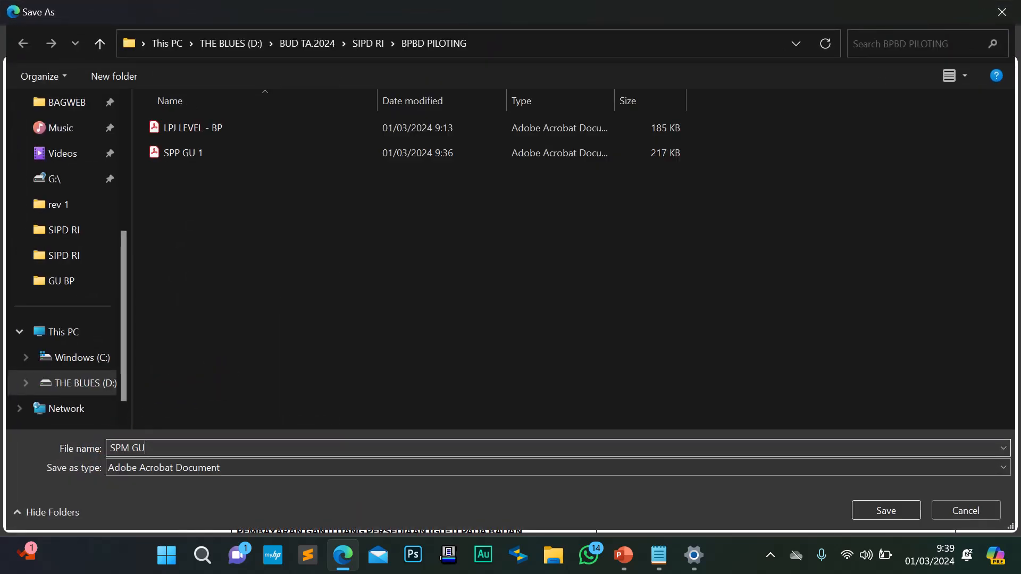
type(" 1")
left_click(882, 510)
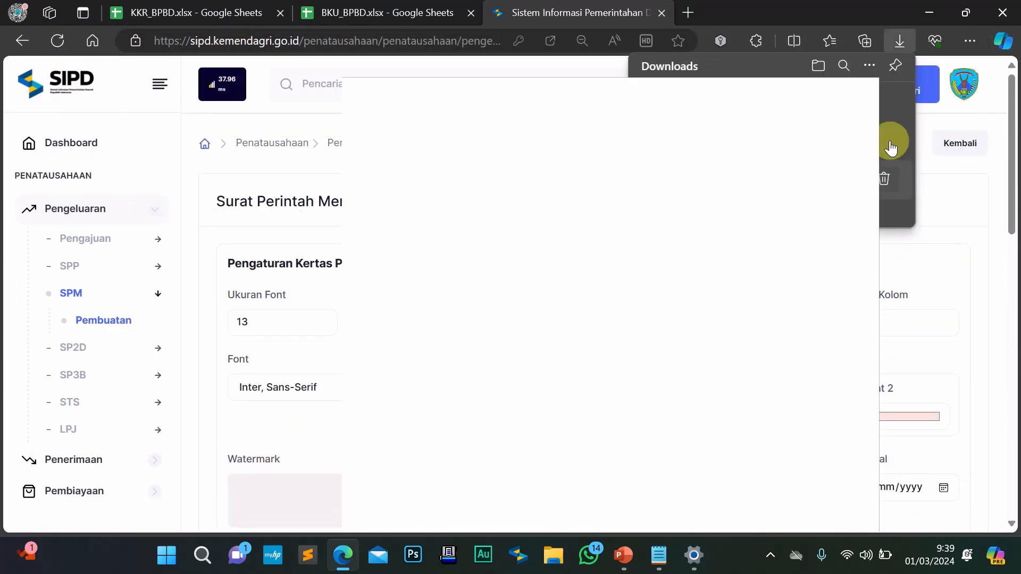
Return to the SPM list (Pembuatan) and show the unverified GU entries
left_click(959, 143)
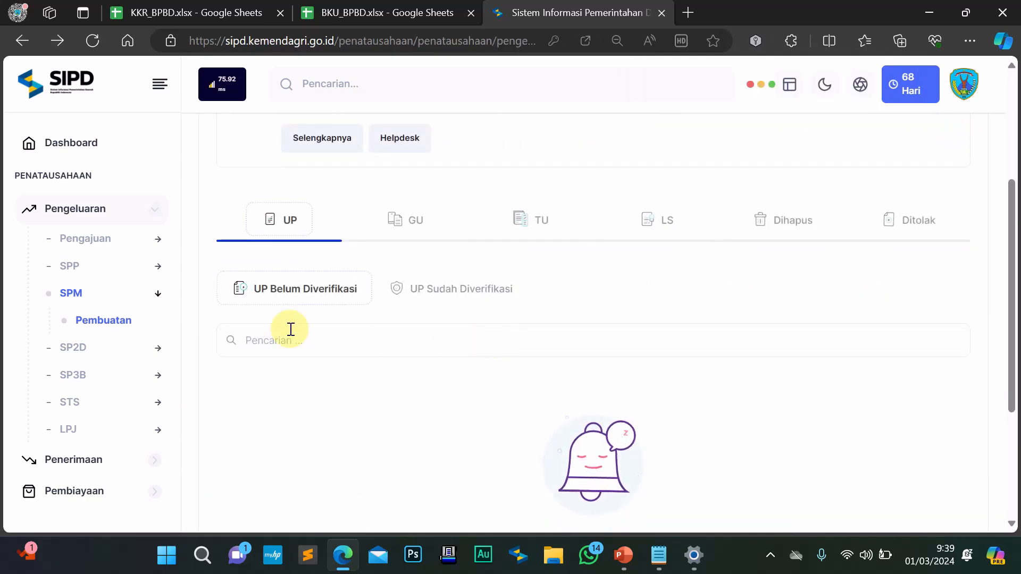
scroll(417, 222, "up", 3)
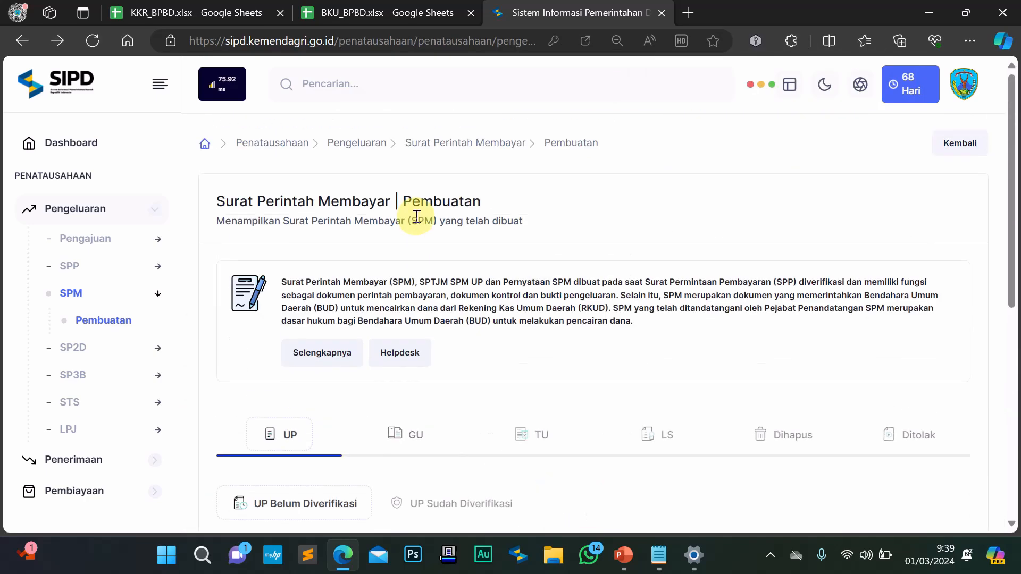
scroll(428, 324, "down", 2)
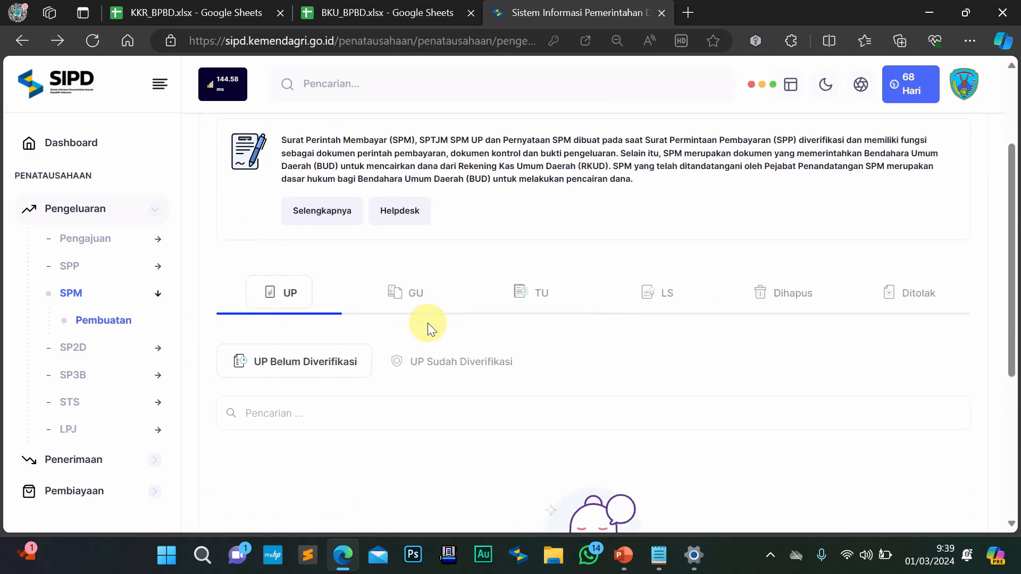
left_click(416, 297)
scroll(415, 292, "down", 3)
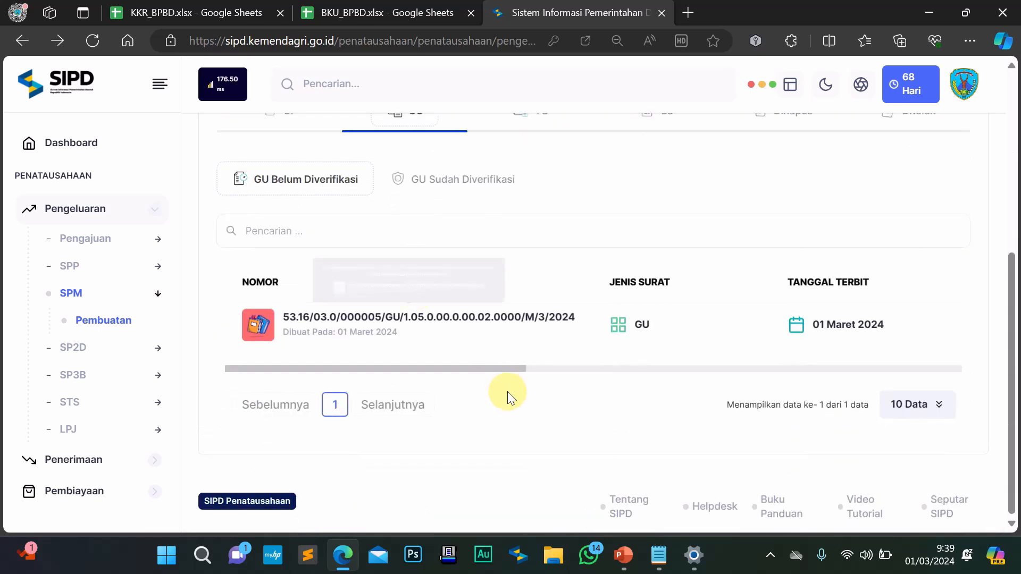
Open the SPM statement print page (Cetak Pernyataan SPM) for the GU-1 entry of Badan Penanggulangan Bencana Daerah
left_click_drag(487, 368, 943, 380)
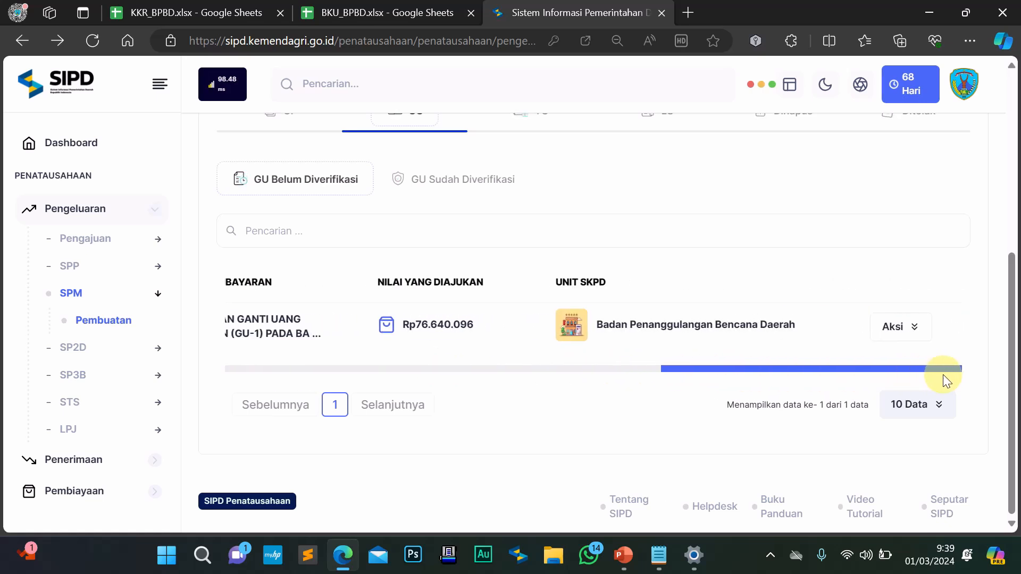
left_click(914, 330)
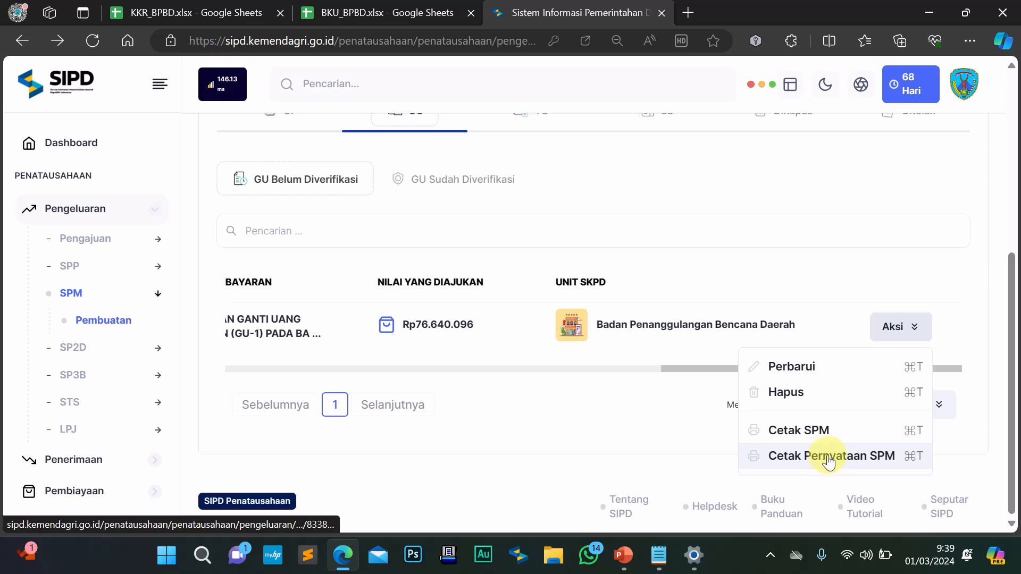
left_click(827, 456)
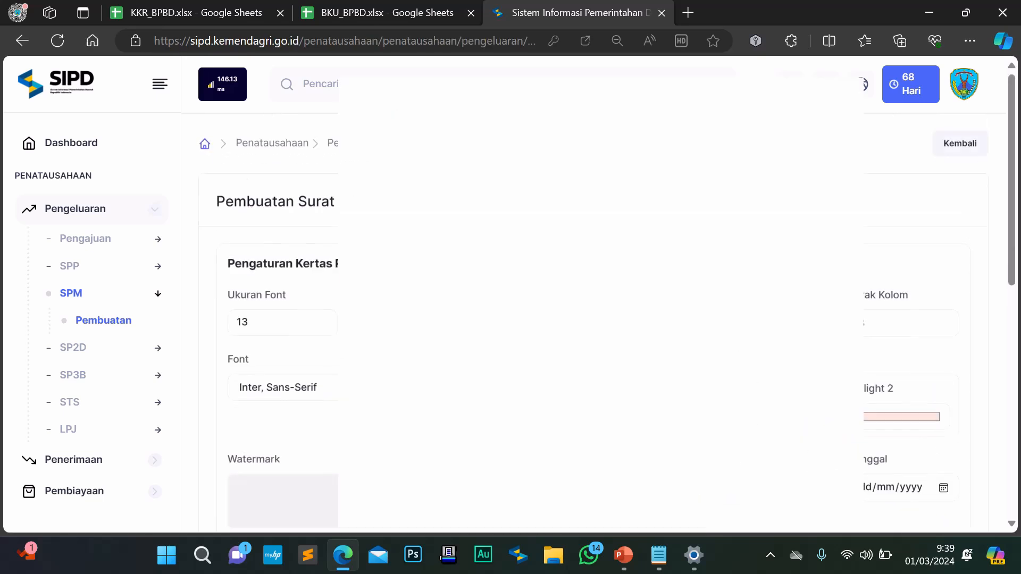
Check the SPM statement on its print page, generate the printout and review the print preview
scroll(336, 242, "down", 10)
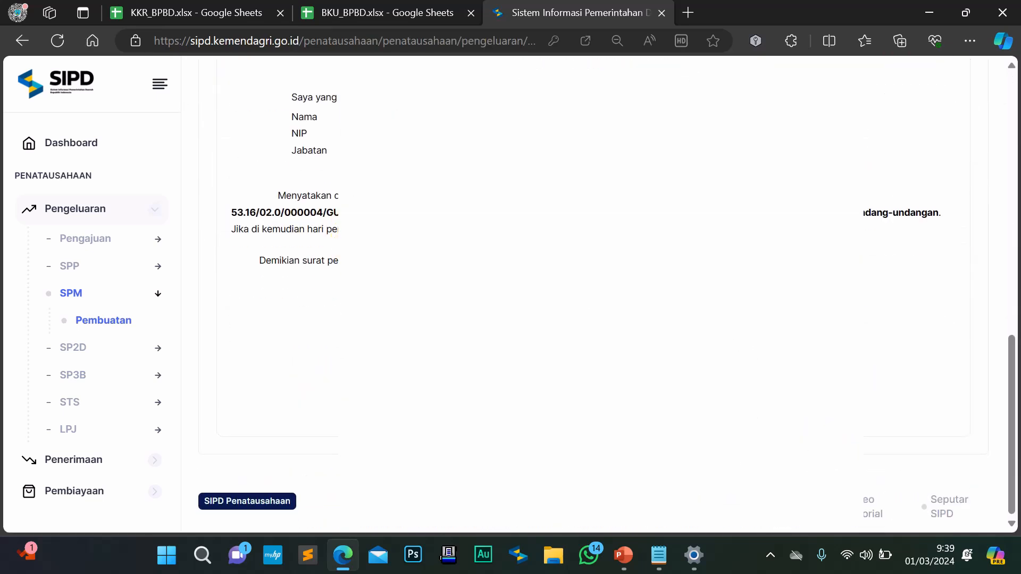
scroll(946, 214, "up", 5)
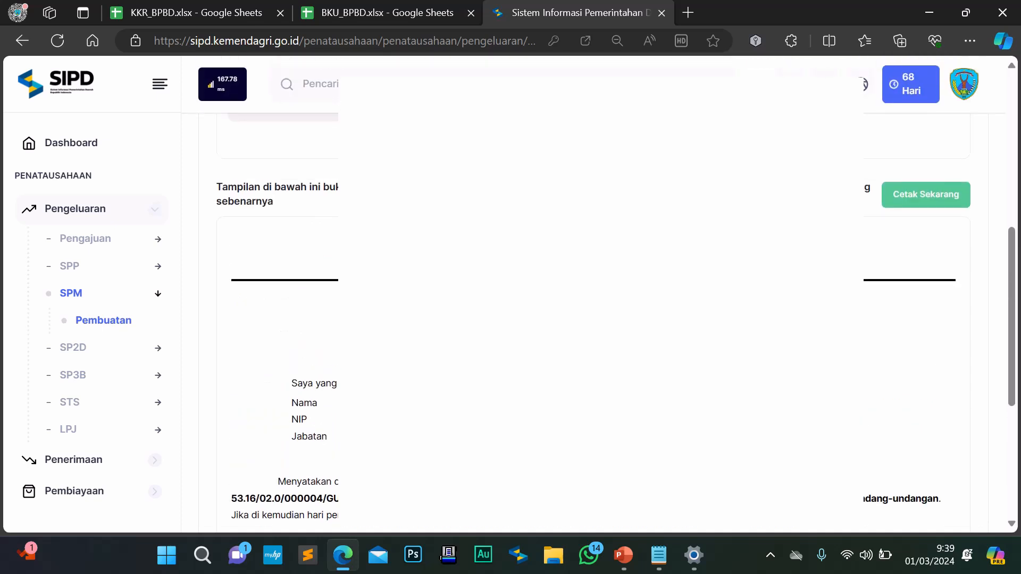
left_click(920, 193)
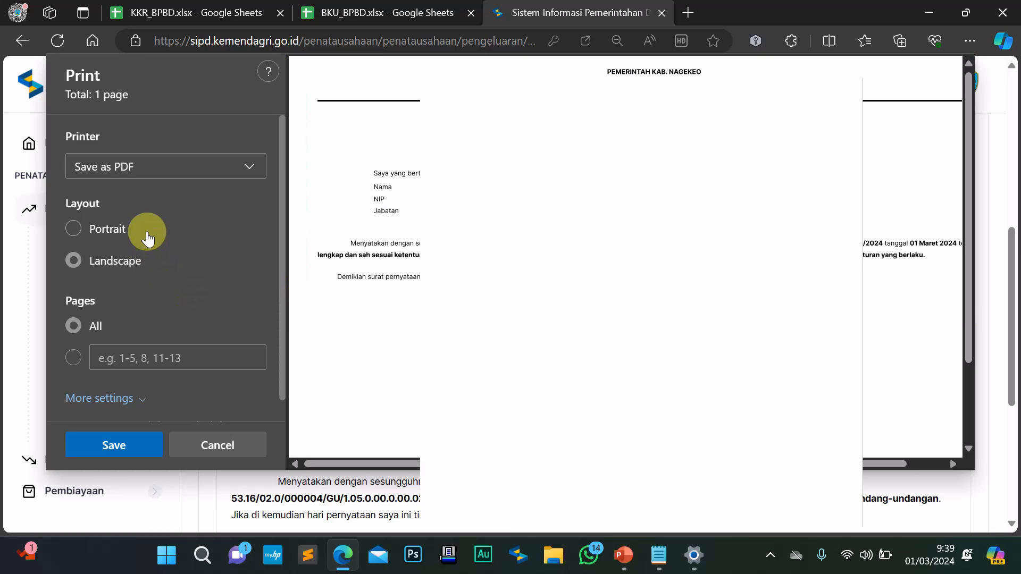
scroll(585, 266, "down", 3)
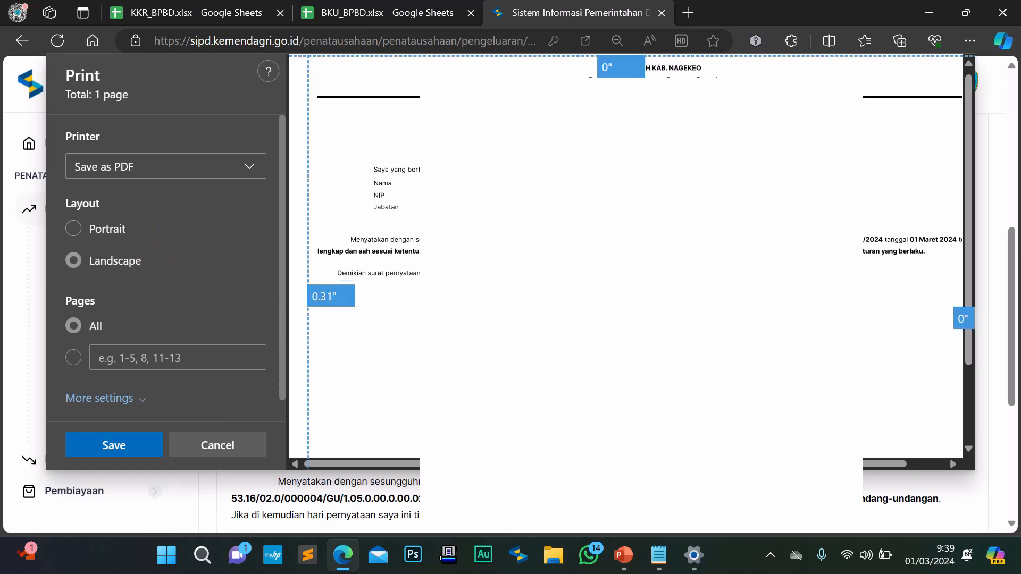
scroll(585, 265, "up", 2)
scroll(585, 265, "up", 1)
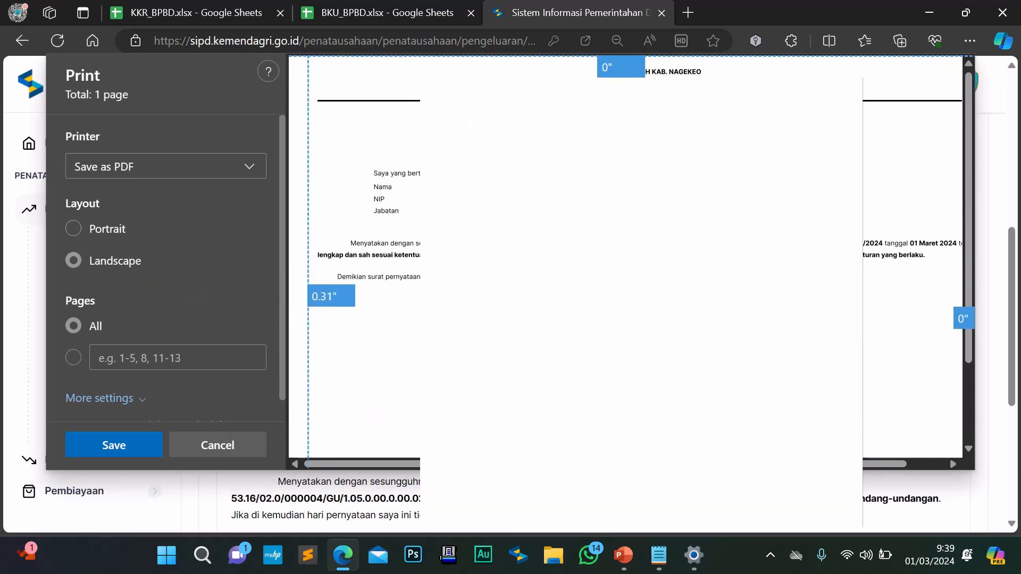
scroll(212, 168, "down", 1)
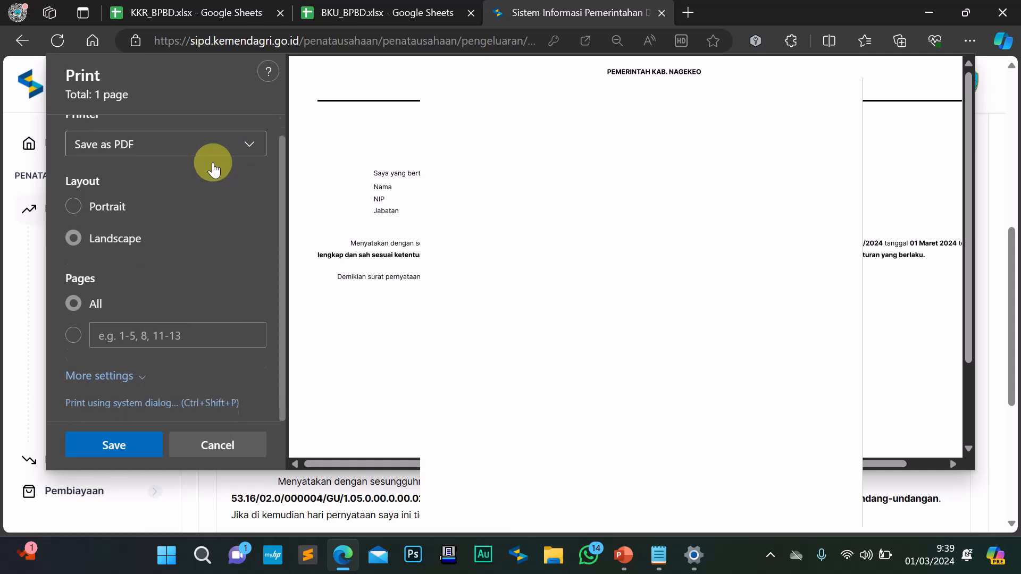
Expand the additional print settings for the SPM statement and set its scale to 110%
left_click(125, 376)
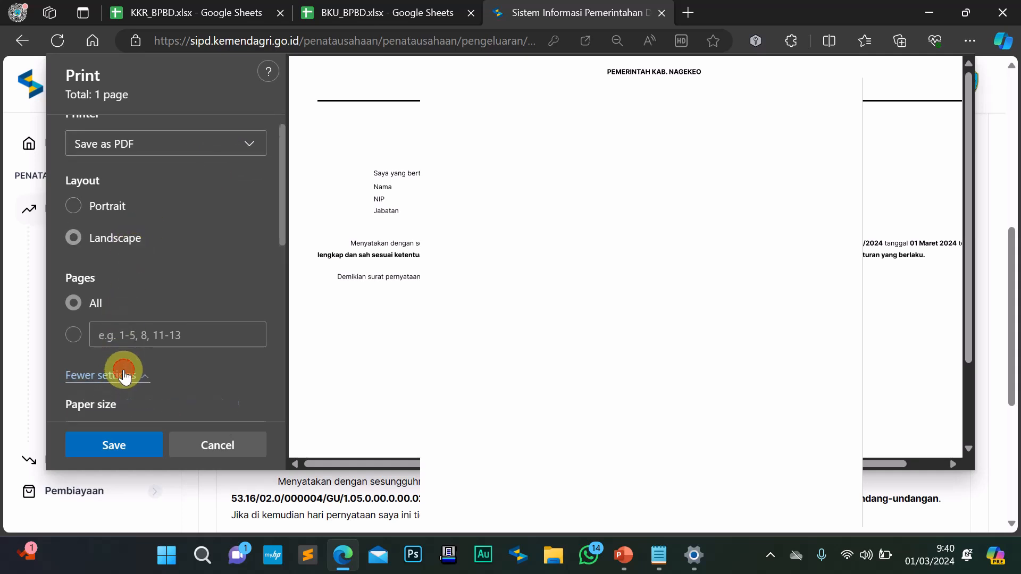
scroll(158, 292, "down", 4)
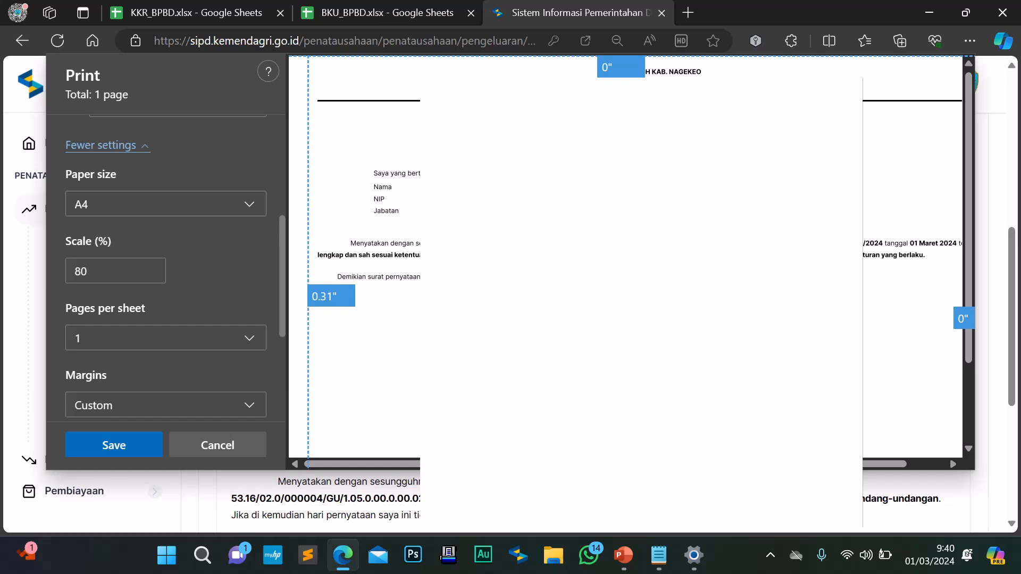
scroll(180, 300, "down", 4)
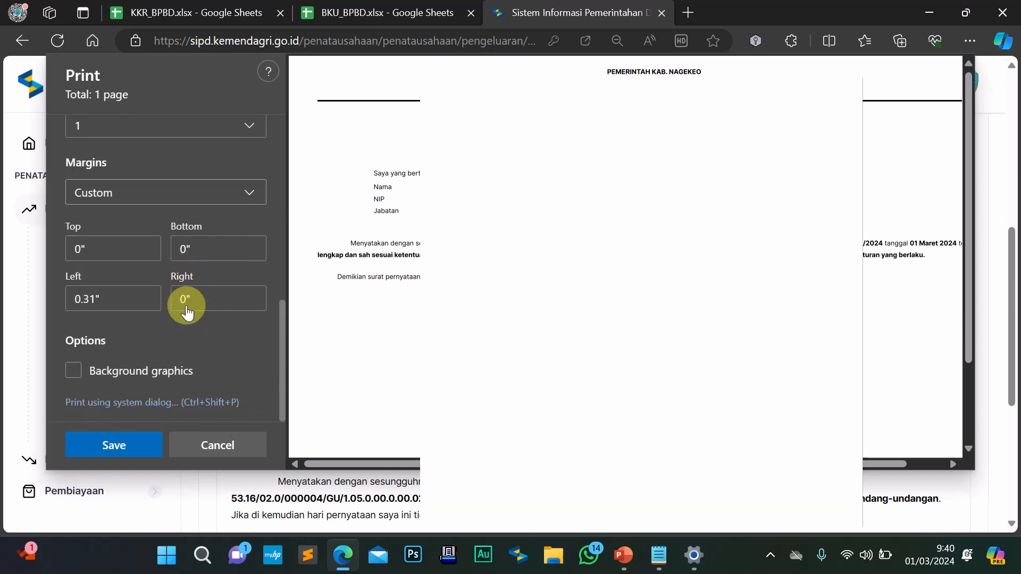
scroll(186, 308, "up", 4)
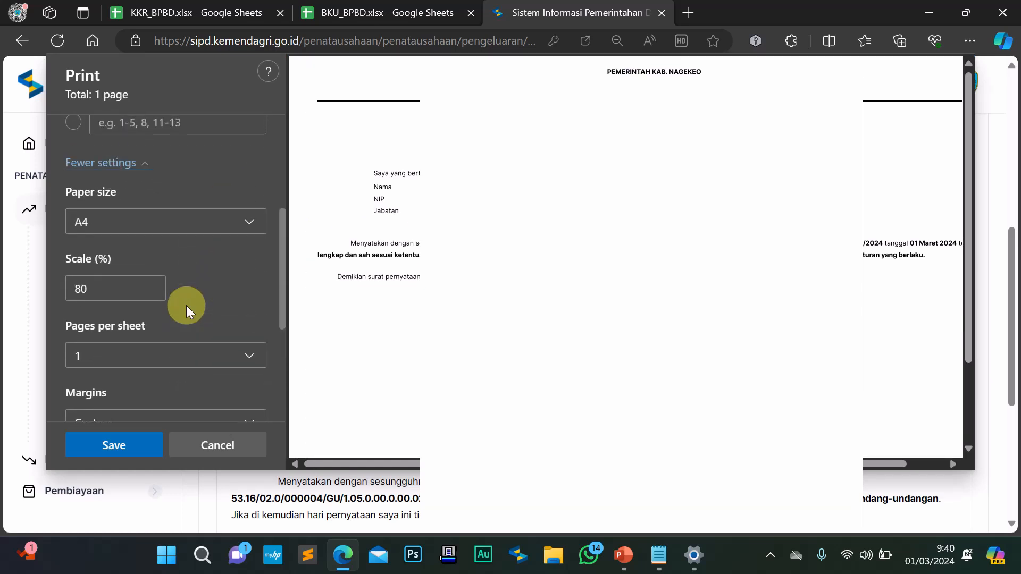
scroll(186, 306, "up", 1)
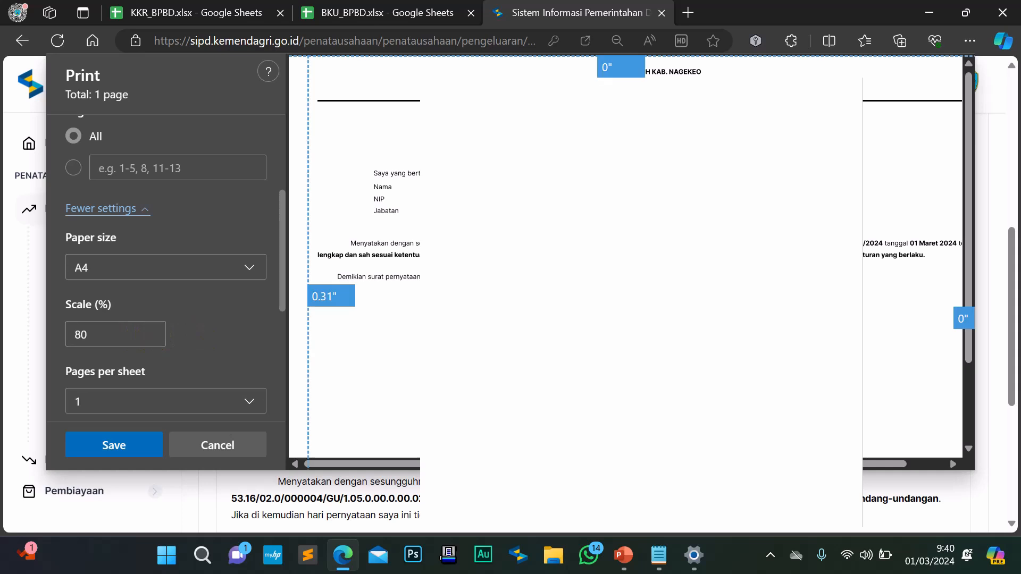
left_click_drag(532, 464, 570, 464)
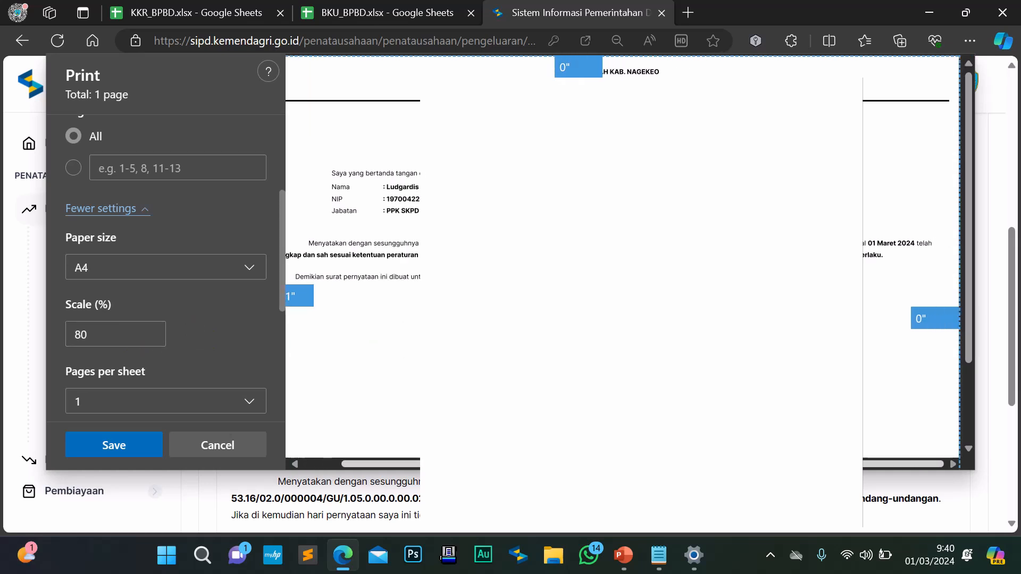
left_click(150, 330)
left_click(151, 329)
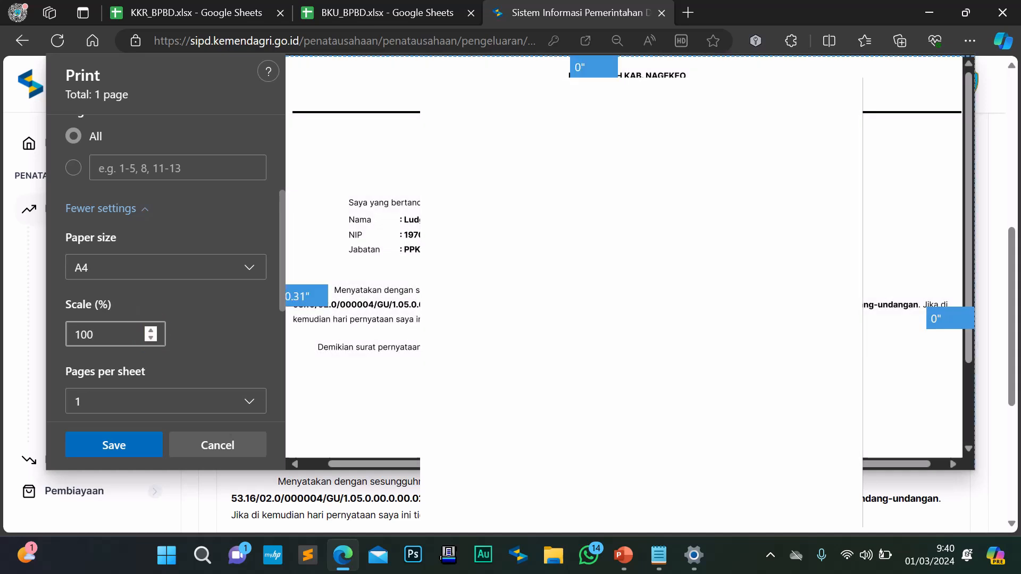
left_click_drag(585, 464, 561, 464)
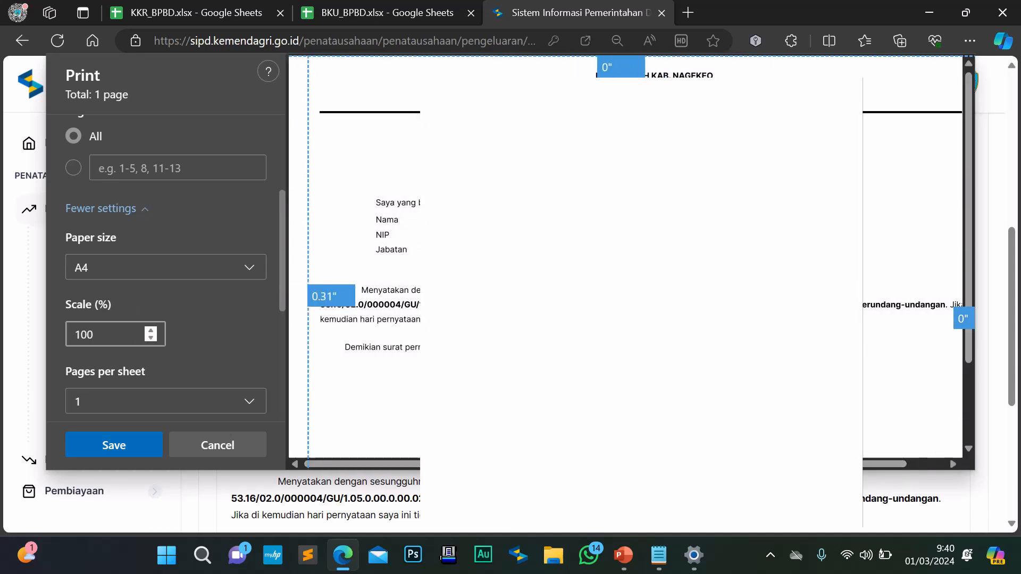
left_click(150, 330)
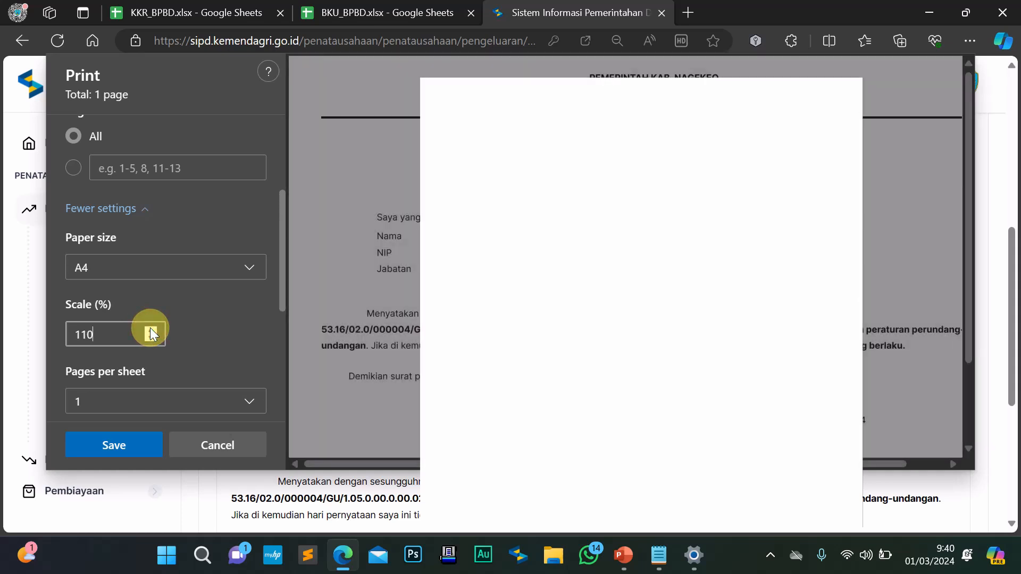
Try a print scale of 120% for the SPM statement, check the preview and restore the scale to 110%
left_click(151, 330)
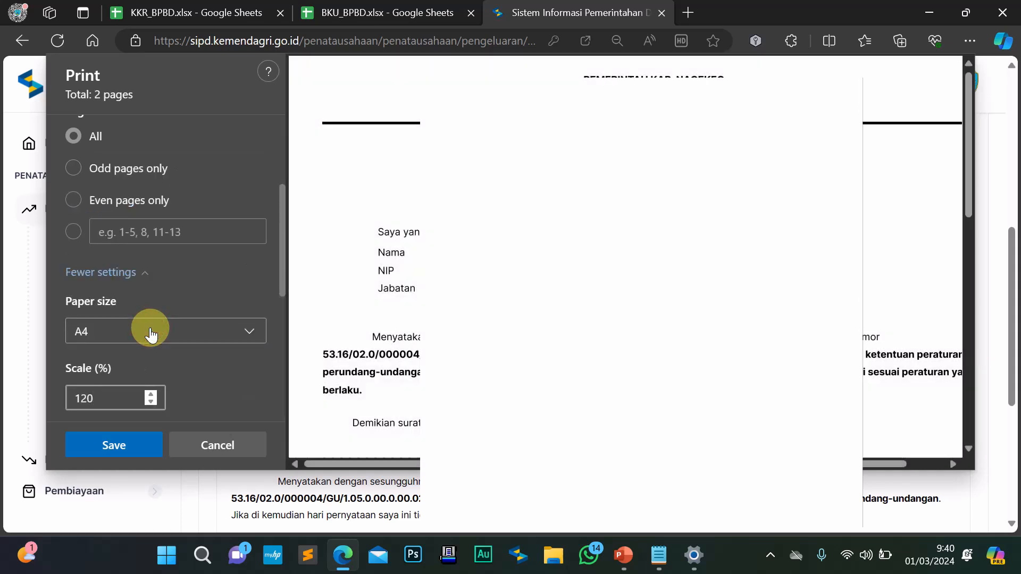
scroll(157, 319, "down", 1)
scroll(627, 255, "down", 5)
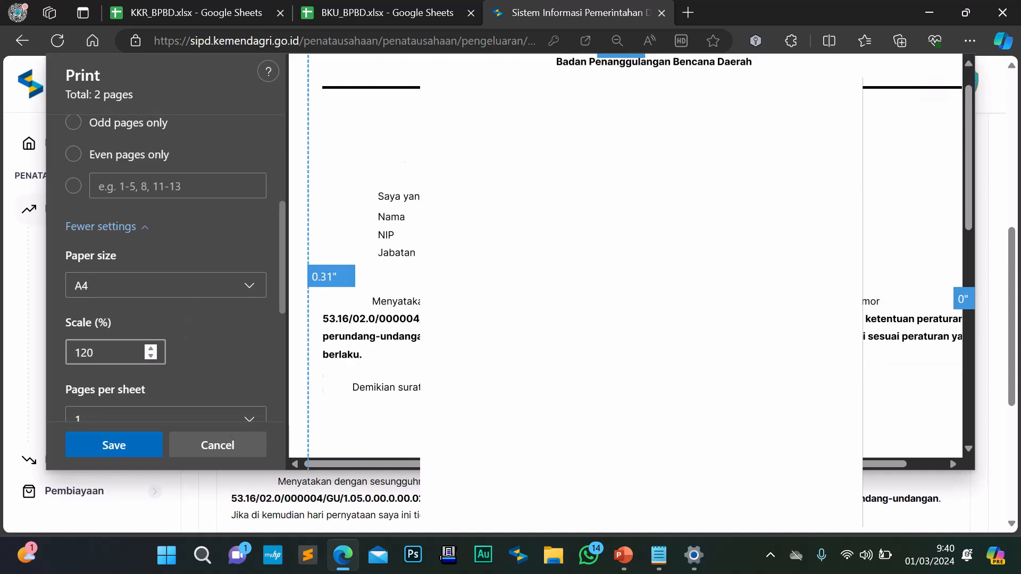
scroll(362, 256, "up", 5)
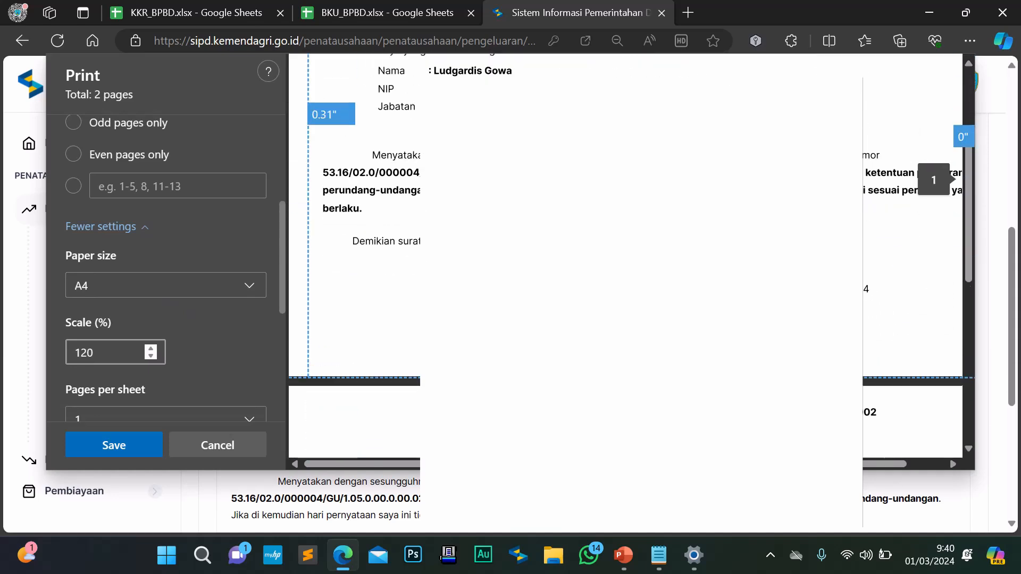
left_click(151, 356)
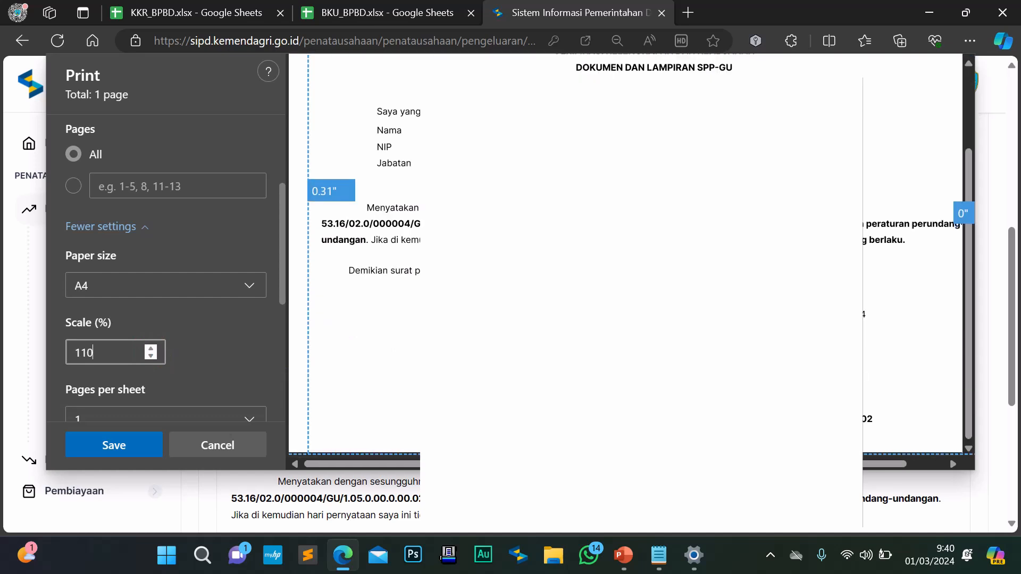
Check the SPM statement preview and save it as a PDF named "PERNYATAAN VERIF GU 1 - PPK" in the BPBD PILOTING folder
scroll(362, 255, "up", 2)
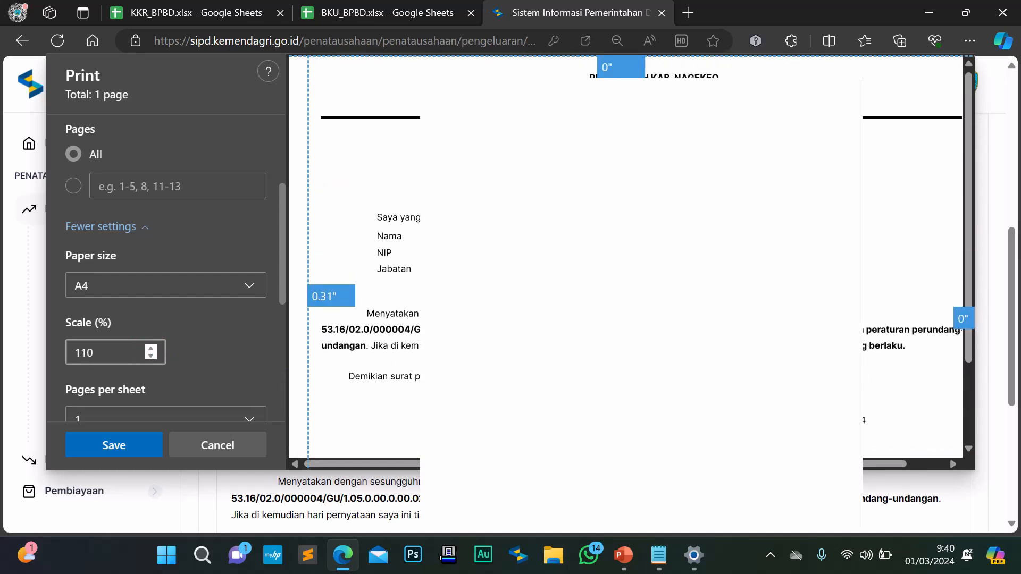
scroll(362, 255, "down", 2)
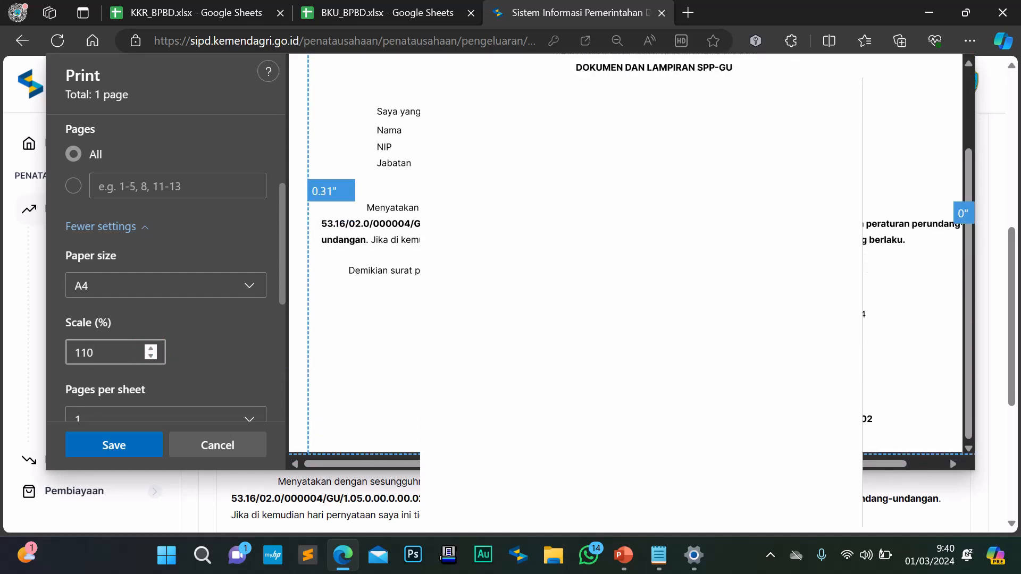
scroll(628, 255, "right", 2)
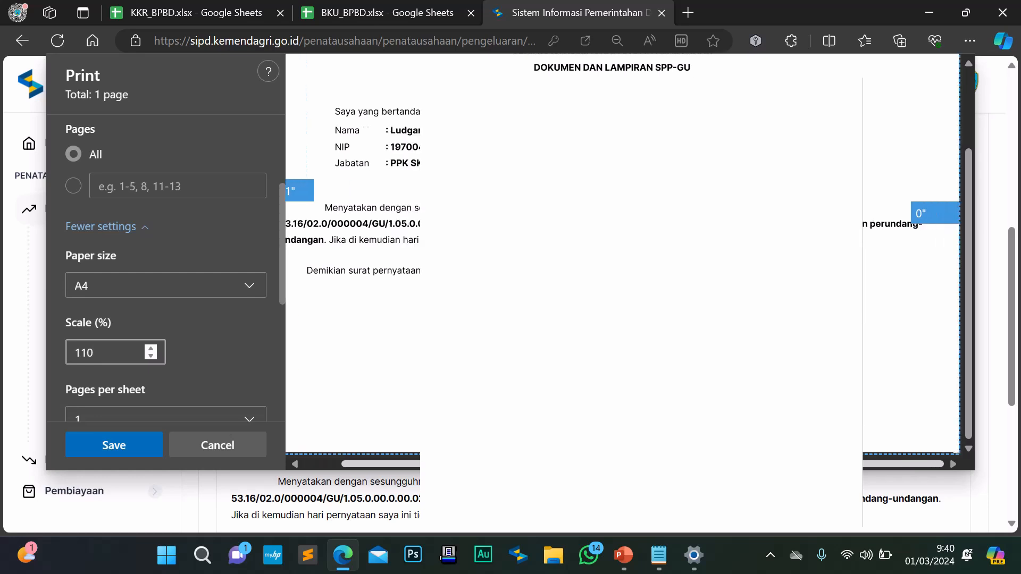
left_click(136, 449)
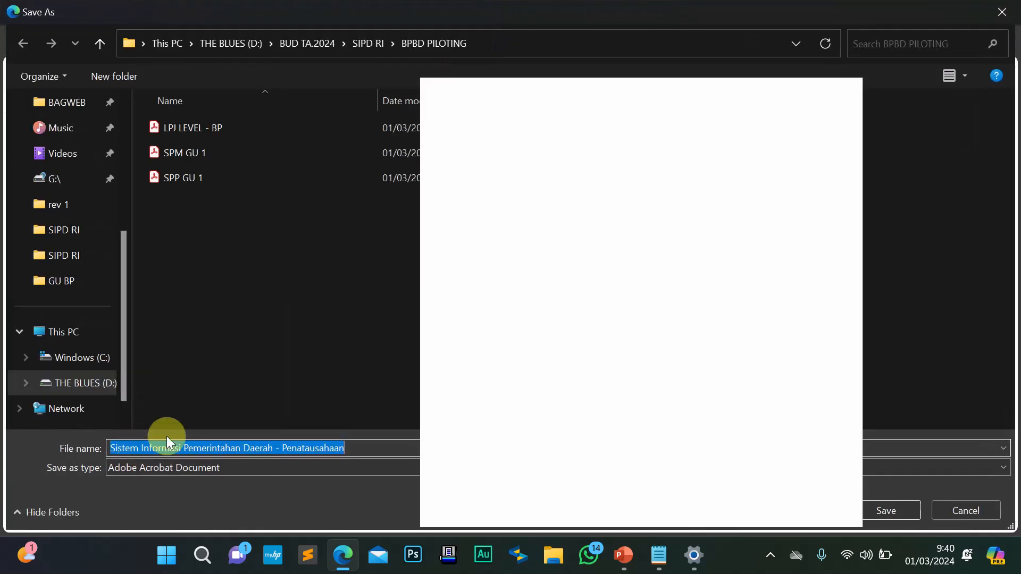
type("PERNYATAAN VERIF GU 1 - PPK")
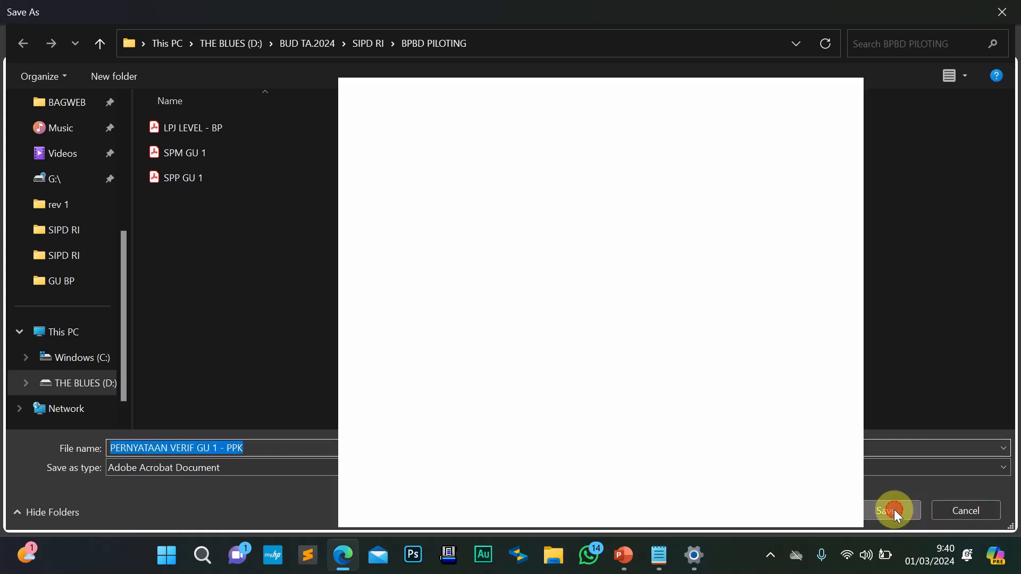
left_click(894, 509)
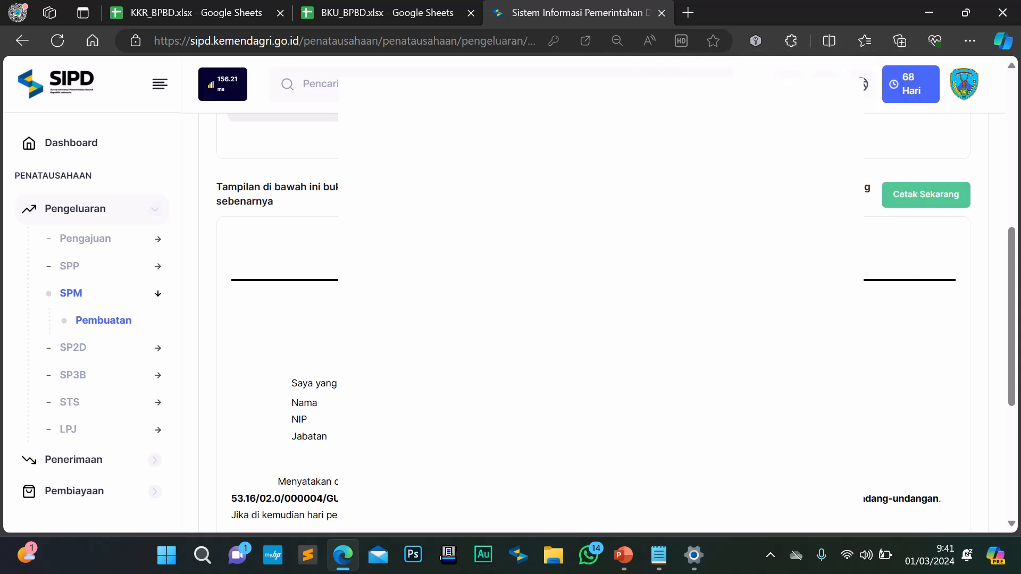
scroll(277, 319, "down", 2)
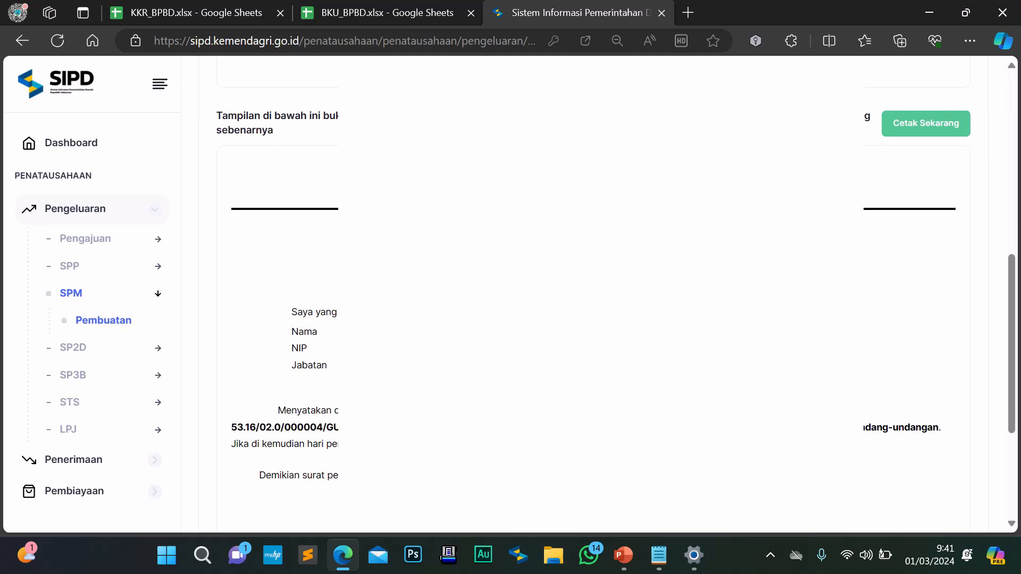
scroll(585, 319, "down", 4)
scroll(585, 319, "up", 8)
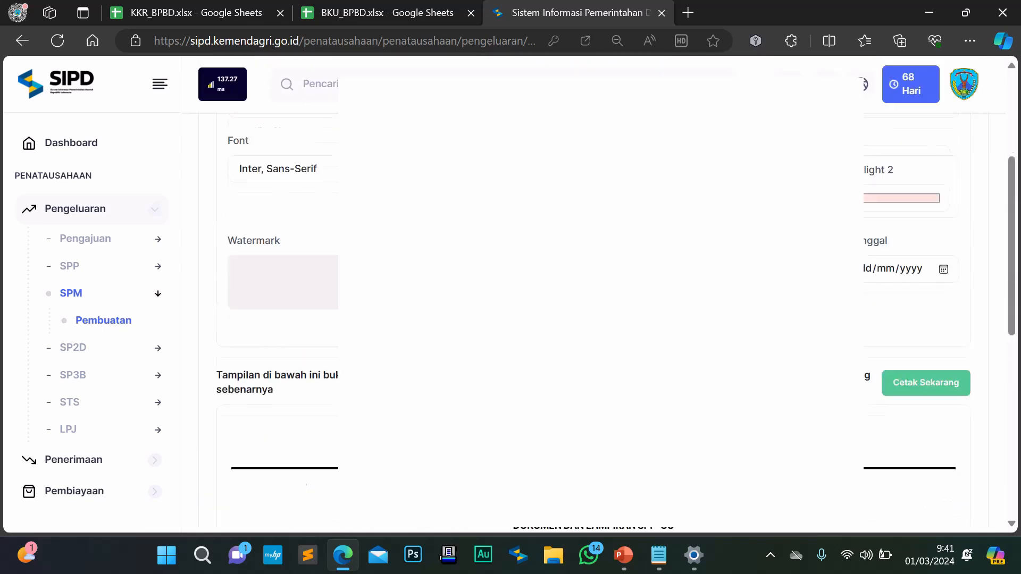
scroll(378, 297, "up", 4)
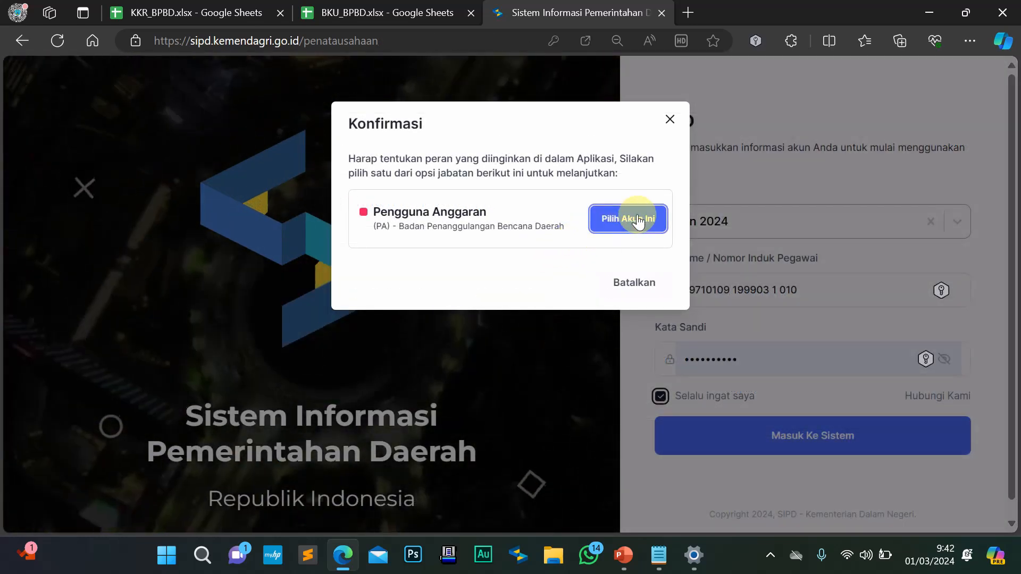
Enter SIPD with the Pengguna Anggaran role of Badan Penanggulangan Bencana Daerah, hide the update notice and decline saving the password
left_click(637, 216)
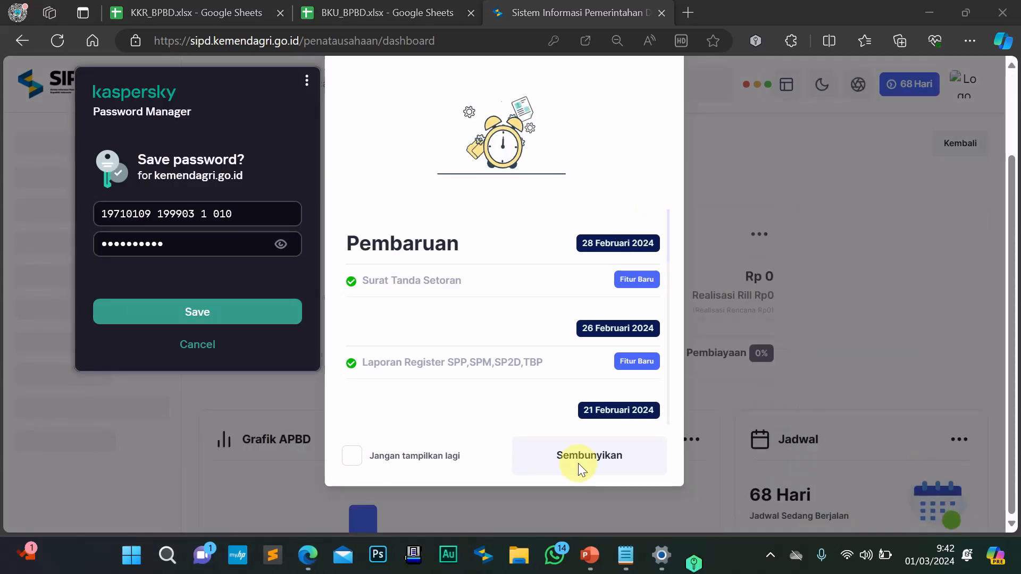
left_click(572, 458)
left_click(199, 346)
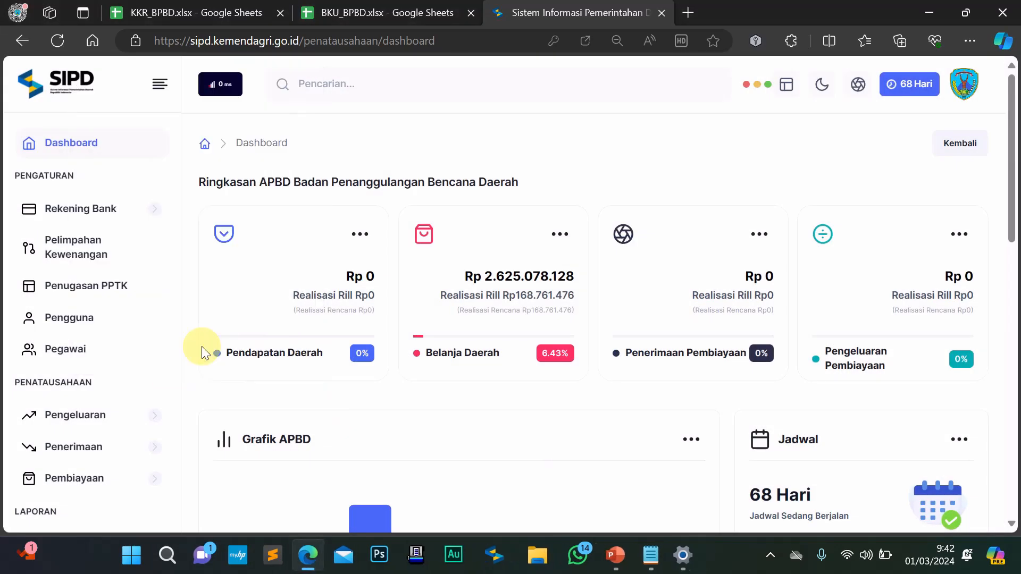
Open the SPM list (Pembuatan) under Pengeluaran and show the unverified GU entries
scroll(120, 319, "down", 2)
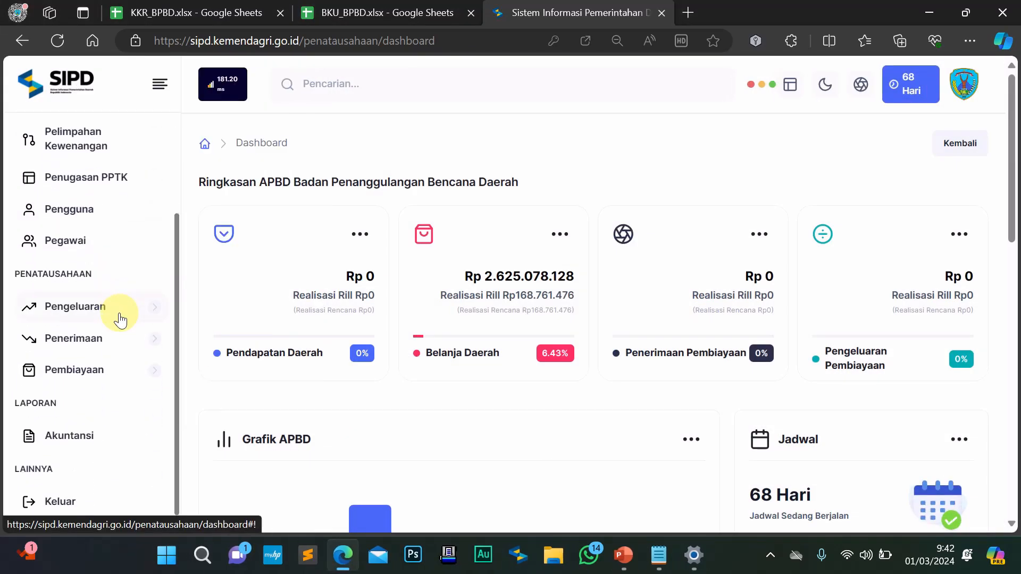
left_click(120, 317)
scroll(119, 314, "down", 4)
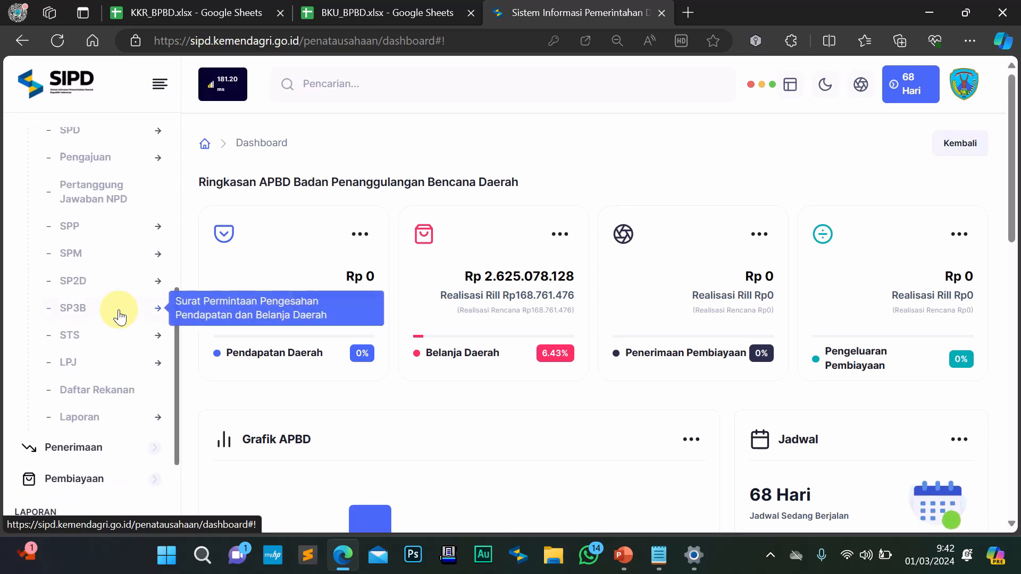
left_click(154, 259)
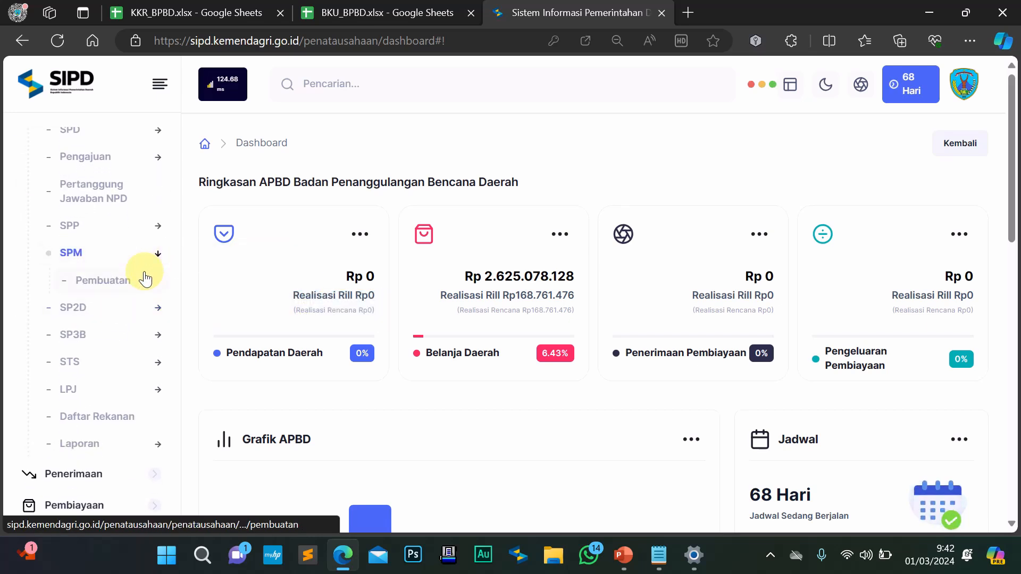
left_click(117, 284)
scroll(417, 340, "down", 3)
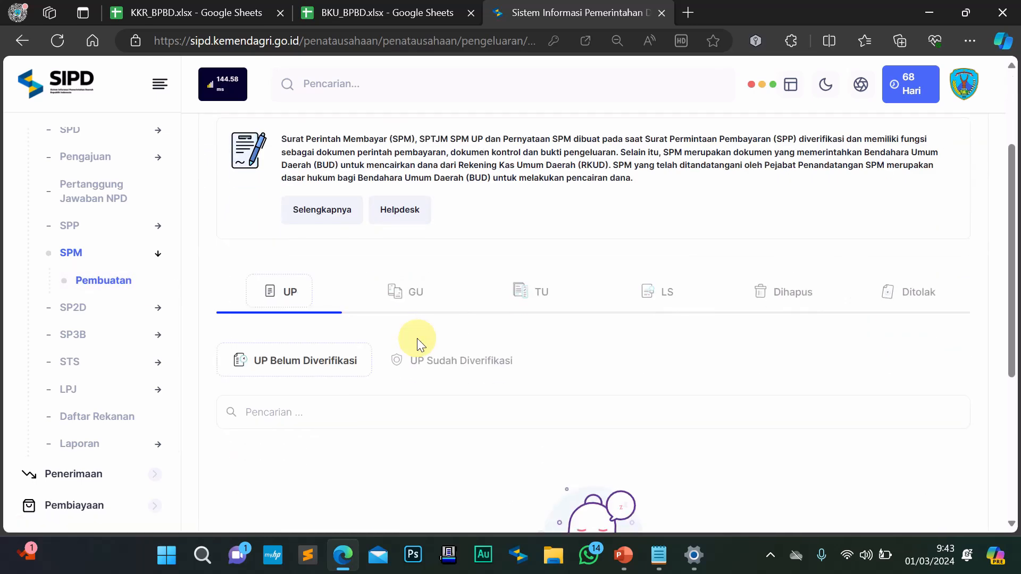
left_click(408, 296)
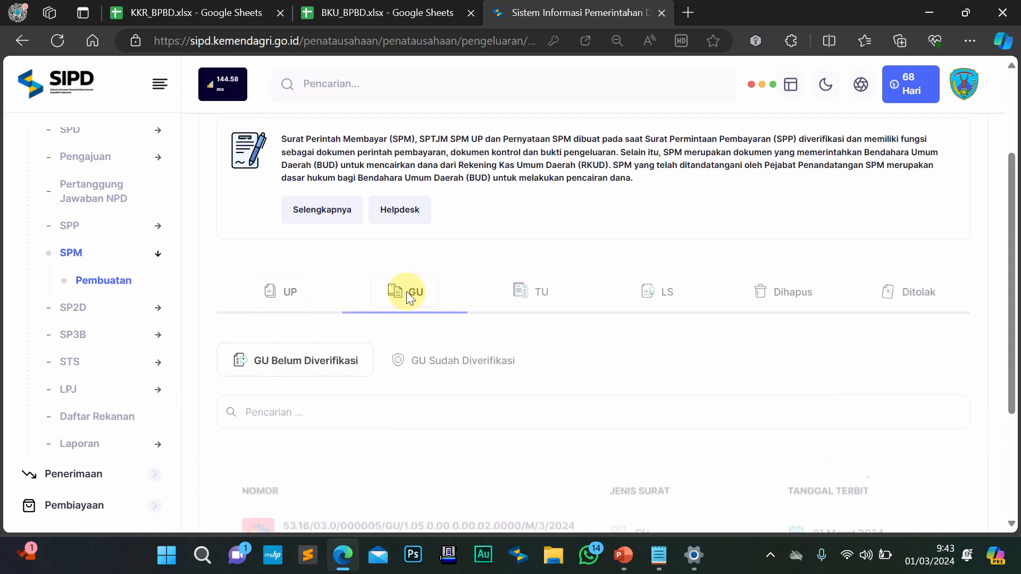
Approve the GU-1 SPM of Badan Penanggulangan Bencana Daerah (Persetujuan) and show the GU entries again
scroll(407, 296, "down", 3)
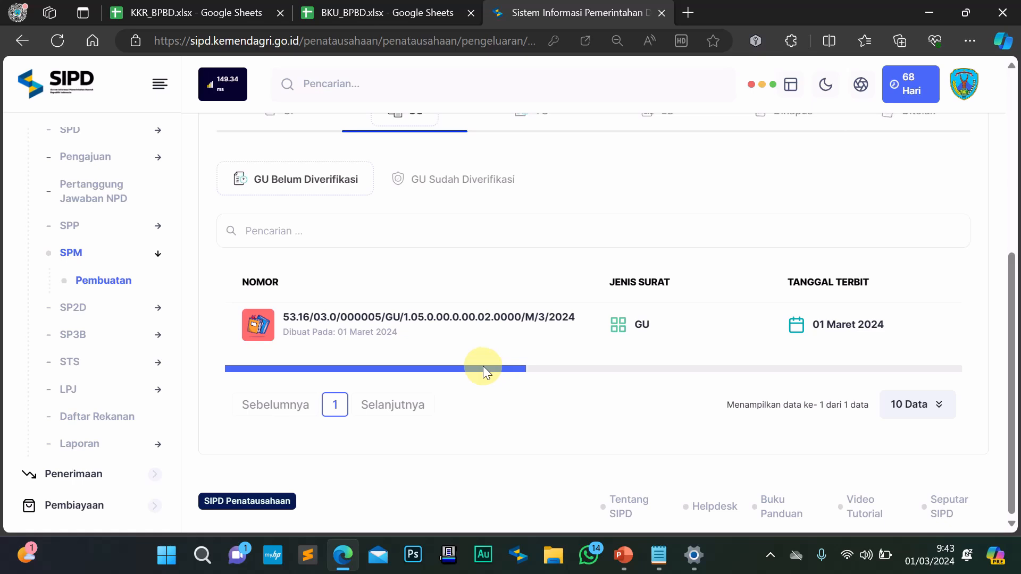
left_click_drag(489, 368, 707, 378)
left_click_drag(724, 372, 949, 388)
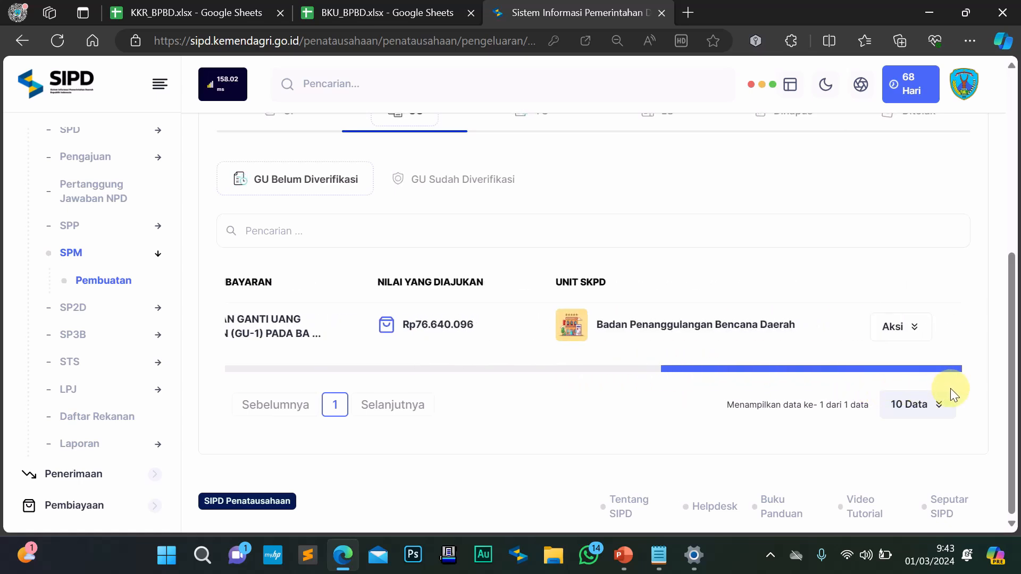
left_click(913, 330)
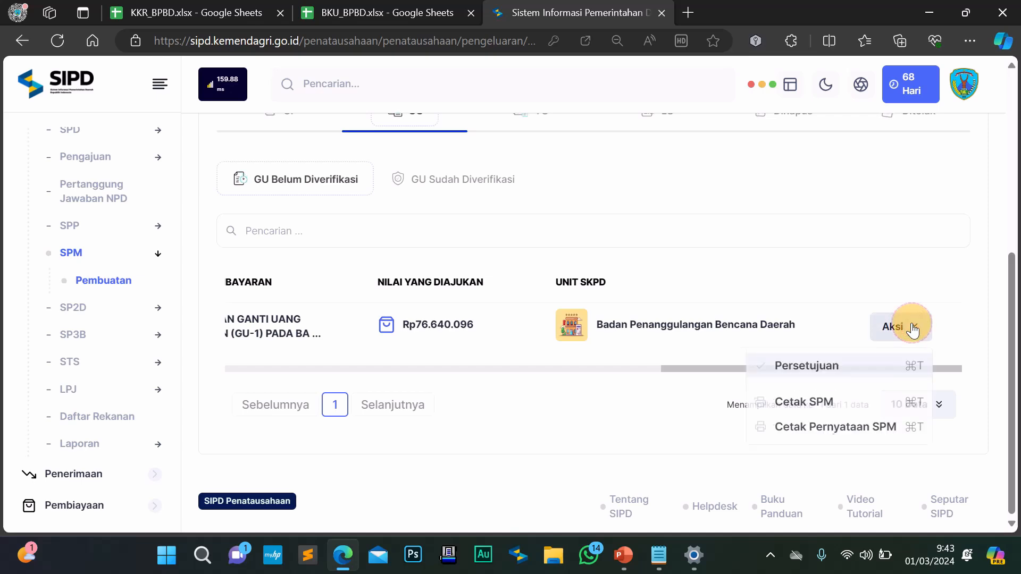
left_click(825, 371)
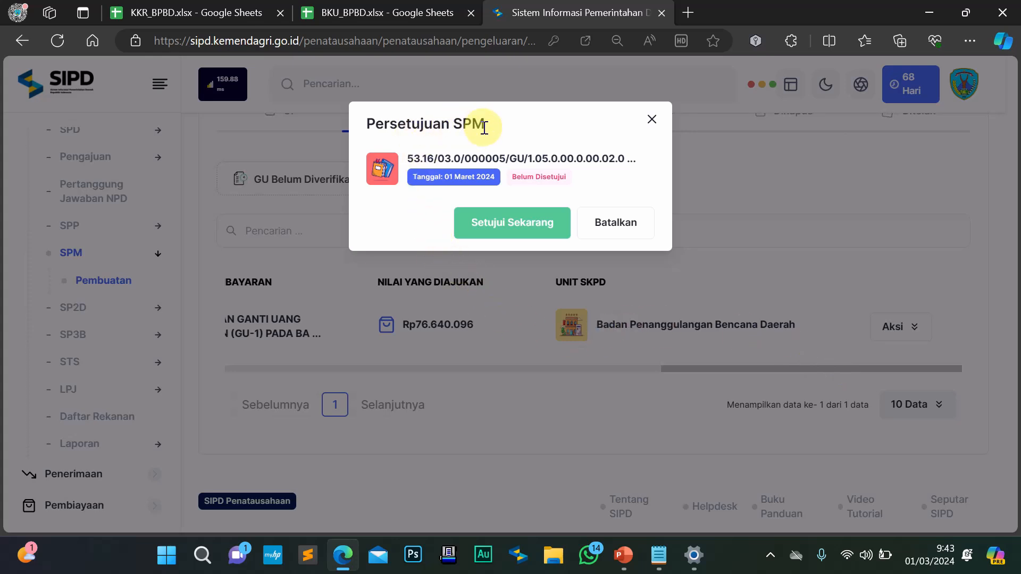
left_click(513, 222)
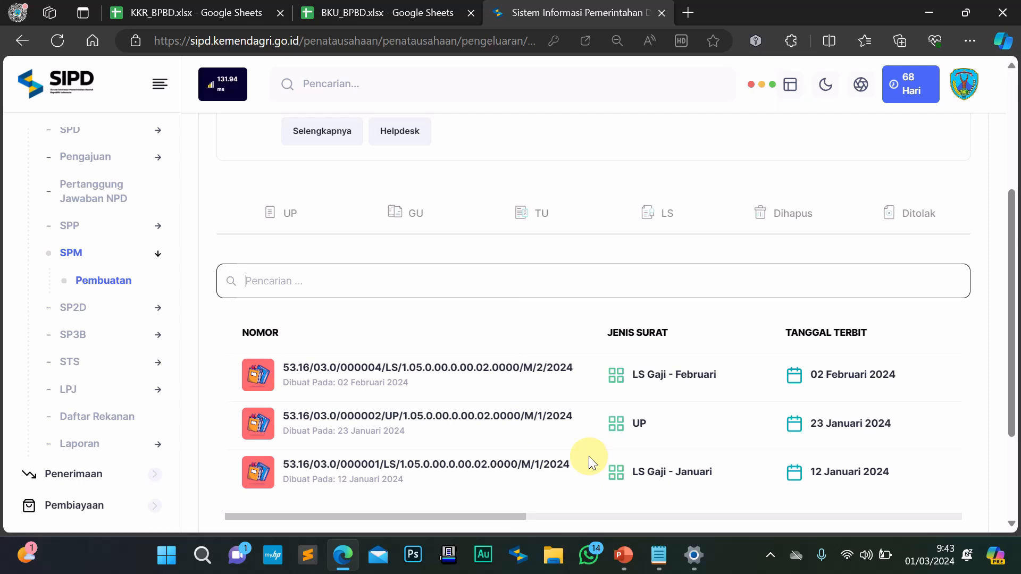
left_click(416, 219)
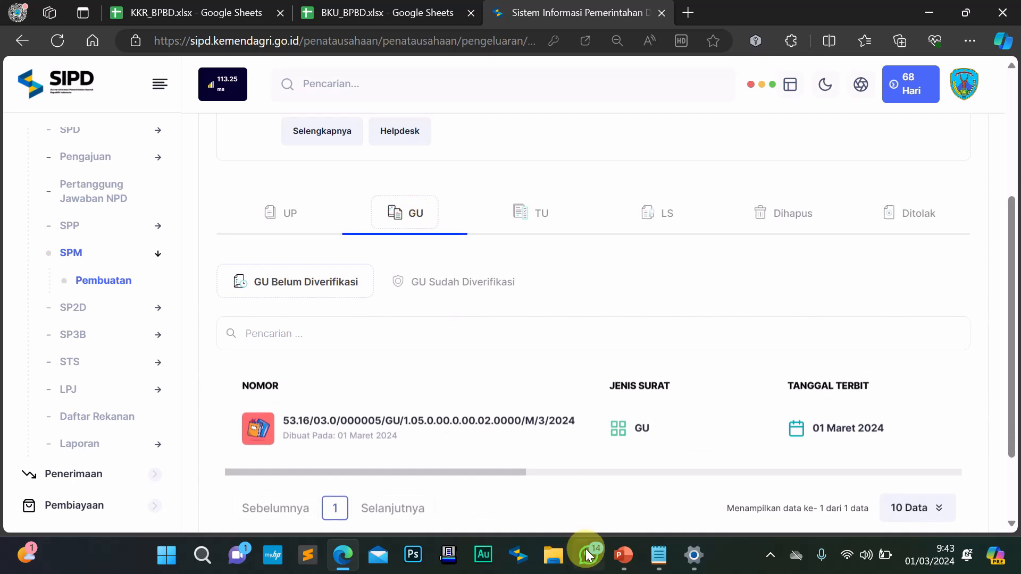
Open the SPTJM SPM GU print page for Badan Penanggulangan Bencana Daerah's GU-1 SPM and check the statement preview
left_click_drag(505, 472, 949, 482)
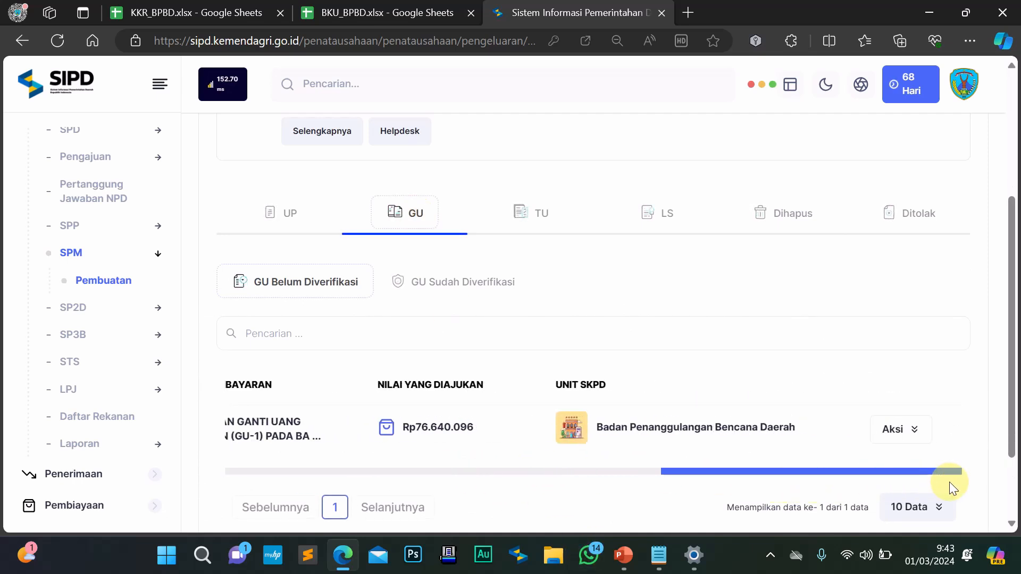
left_click(908, 432)
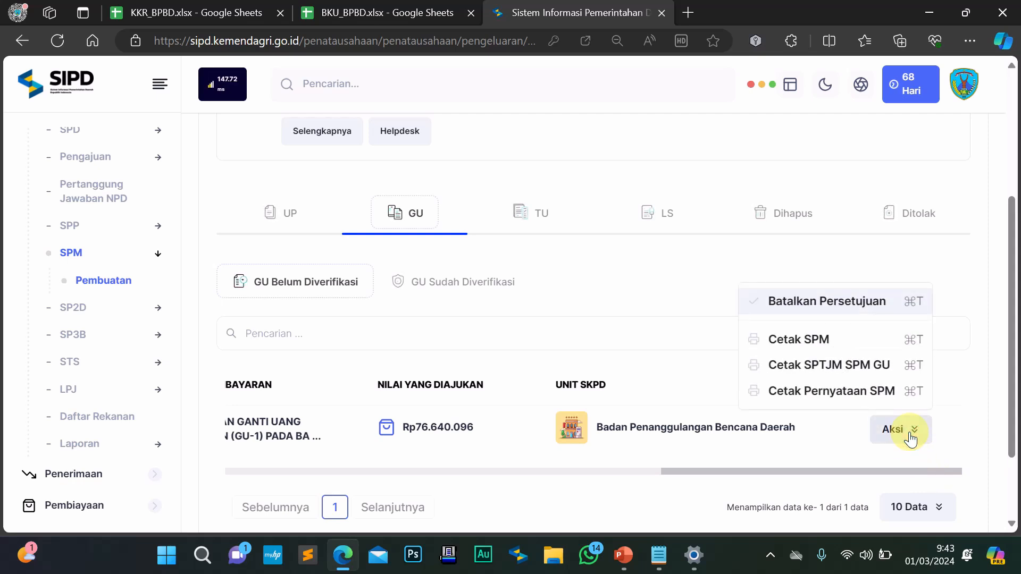
left_click(812, 375)
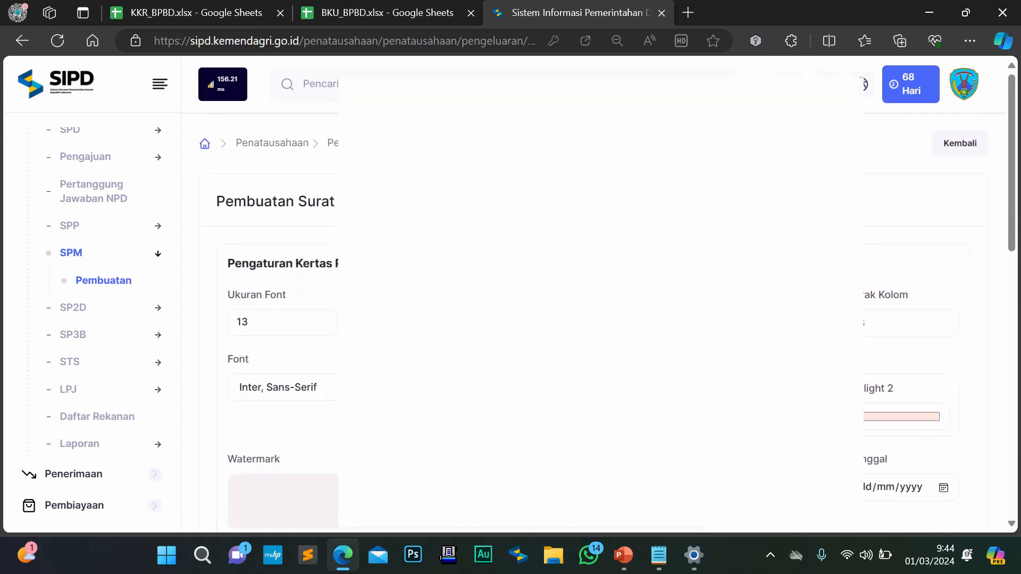
scroll(600, 292, "down", 10)
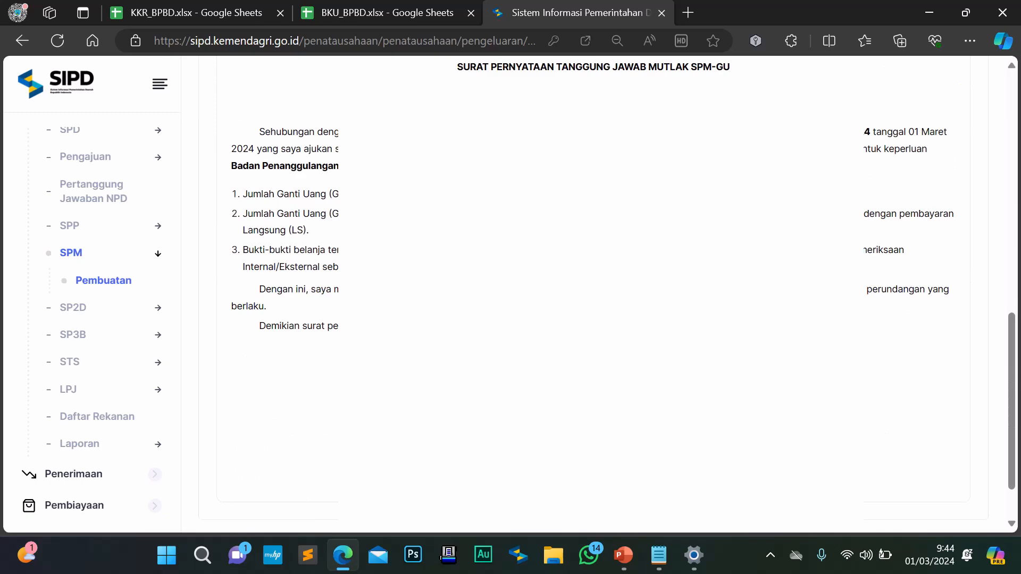
scroll(1002, 242, "up", 5)
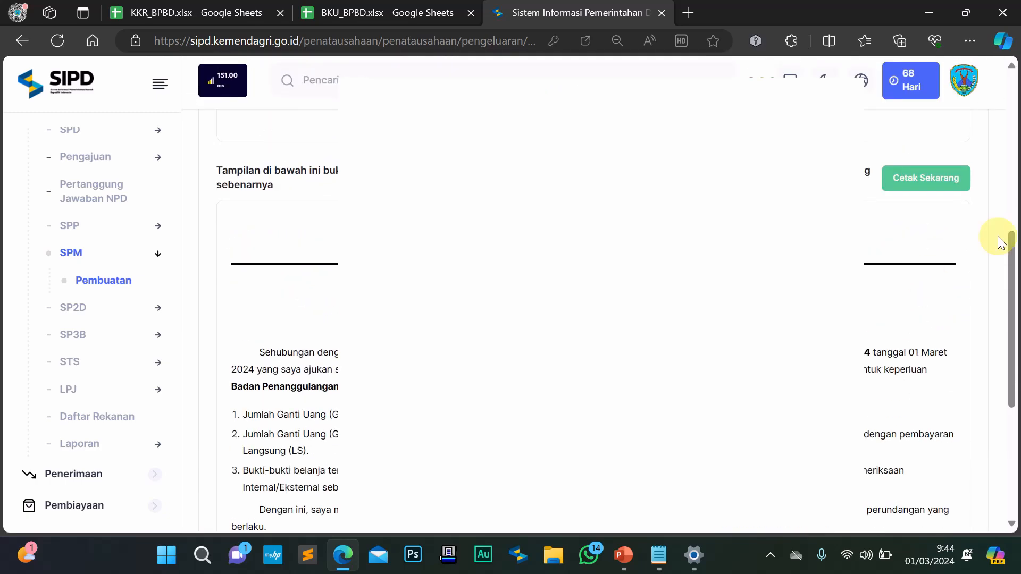
Open the print settings for the SPTJM statement and set the scale to 100%
left_click(931, 185)
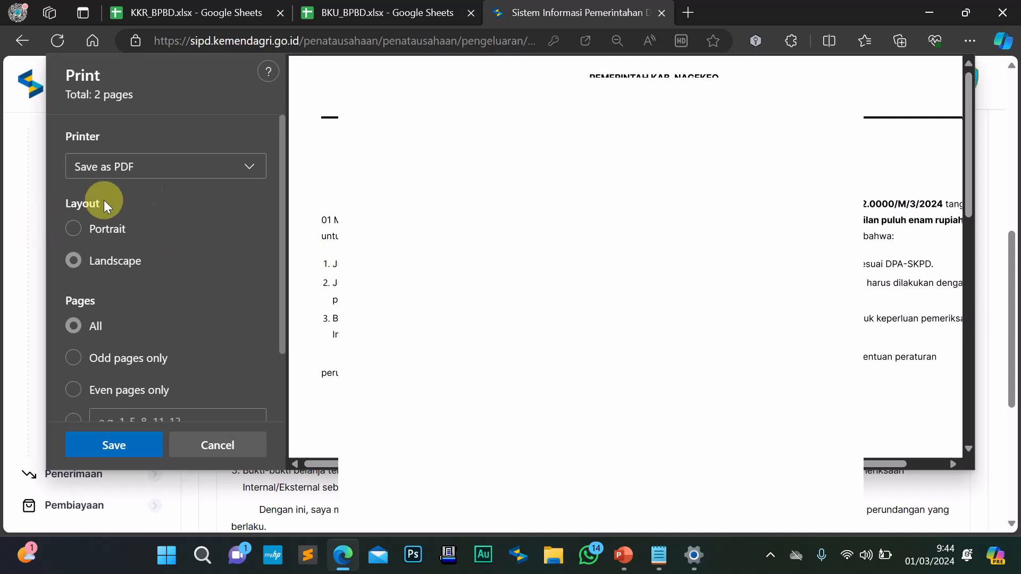
scroll(146, 188, "down", 3)
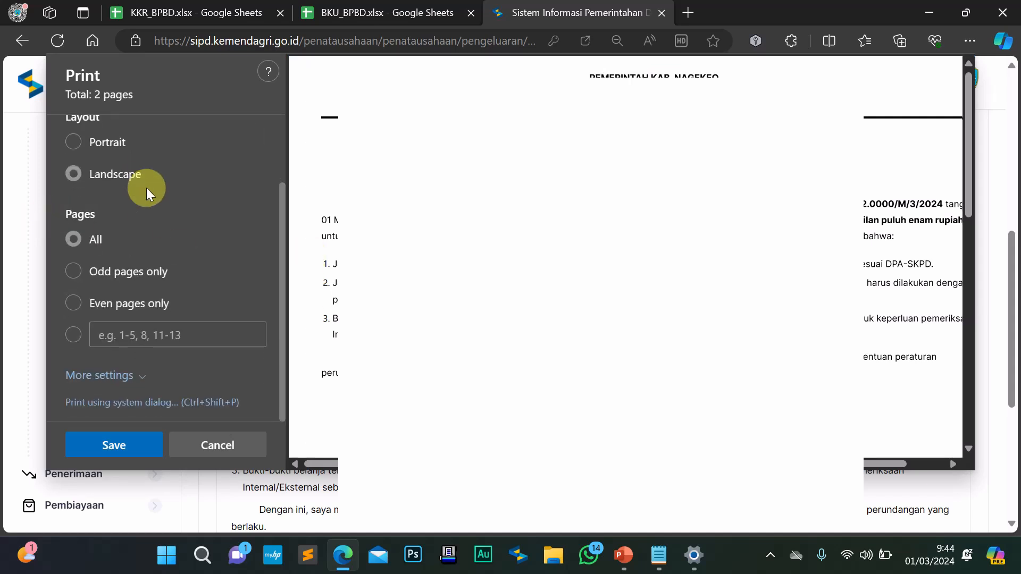
left_click(95, 376)
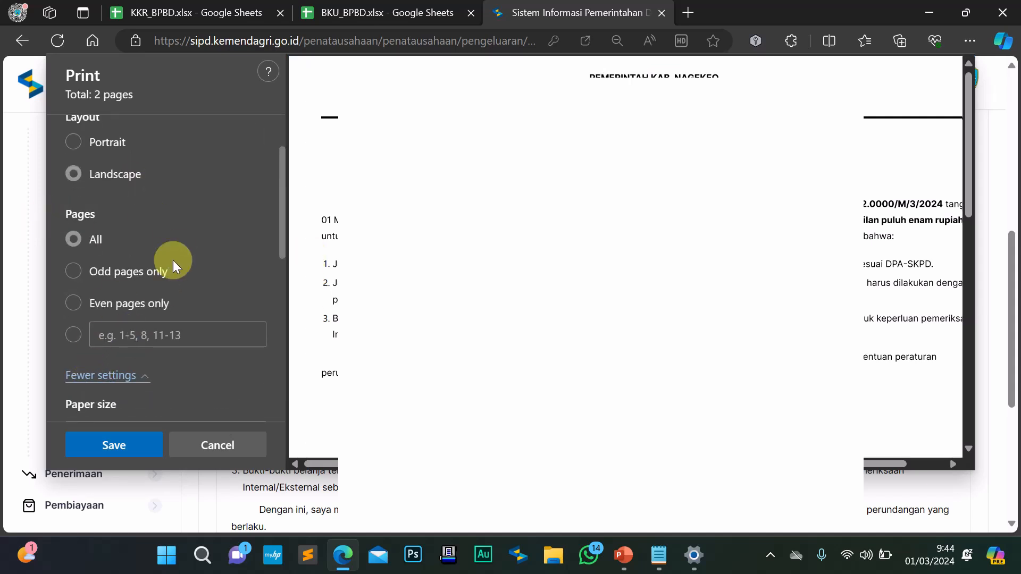
scroll(173, 260, "down", 3)
scroll(173, 260, "down", 4)
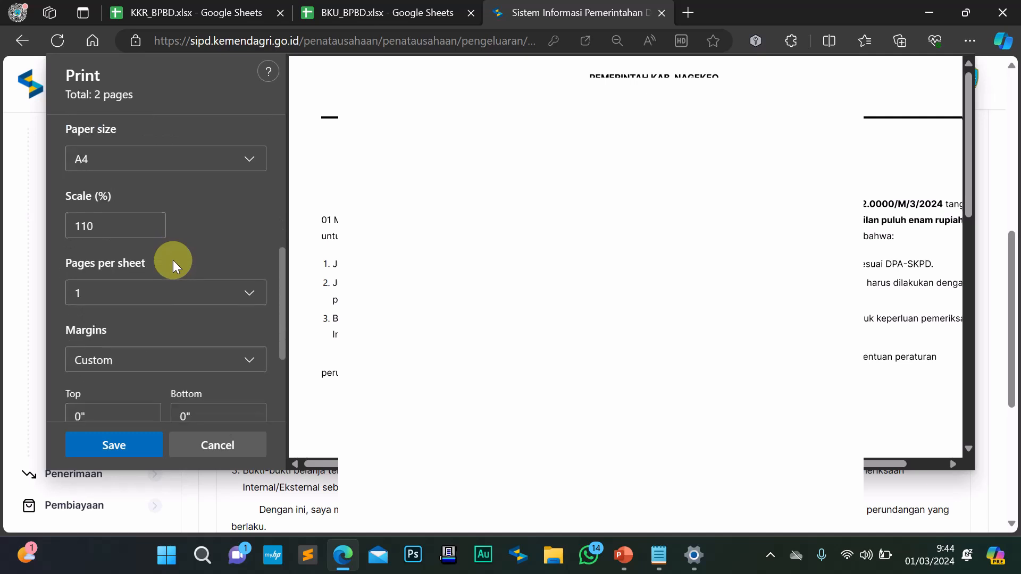
scroll(173, 260, "down", 2)
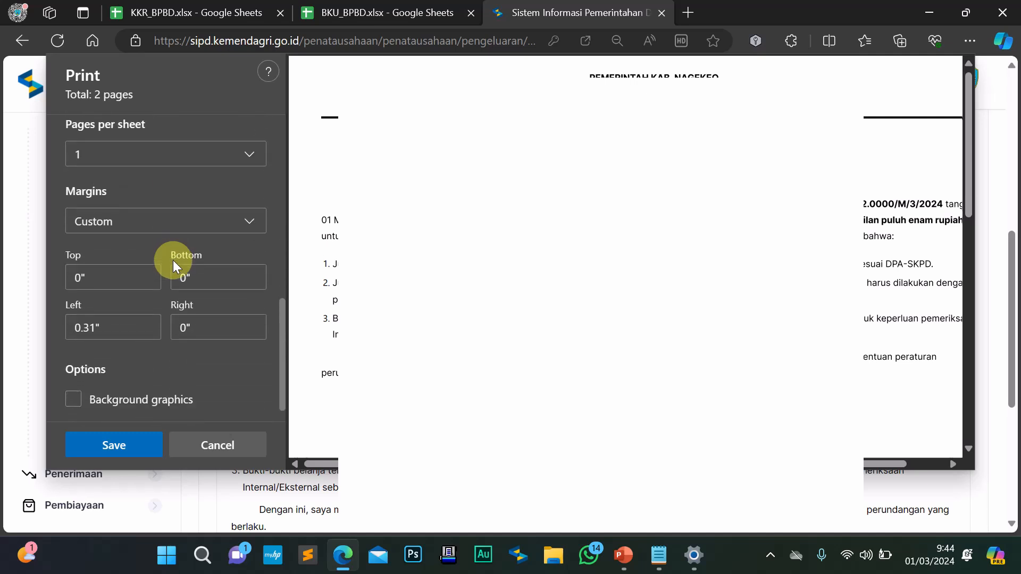
scroll(625, 257, "down", 3)
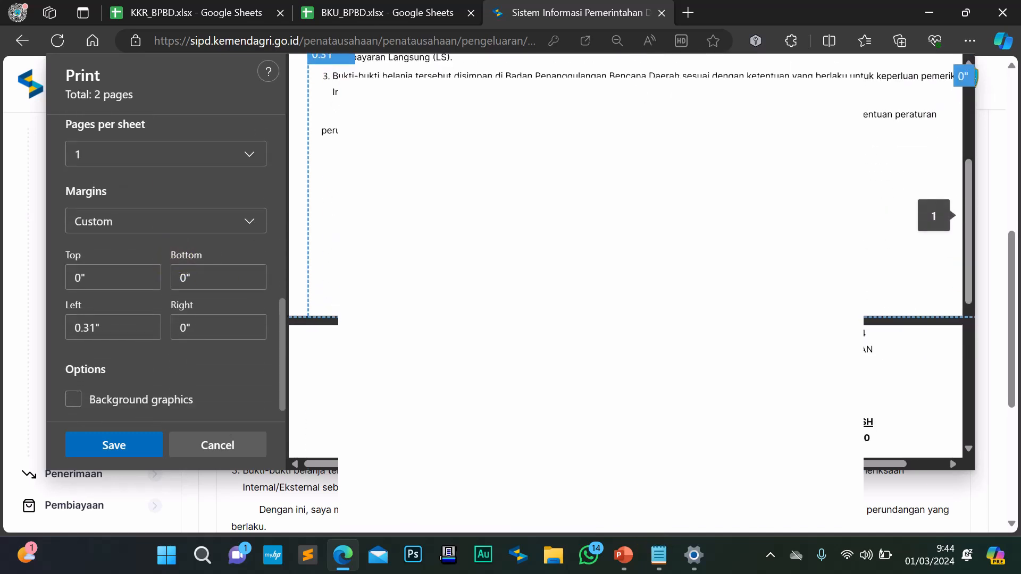
scroll(625, 257, "up", 3)
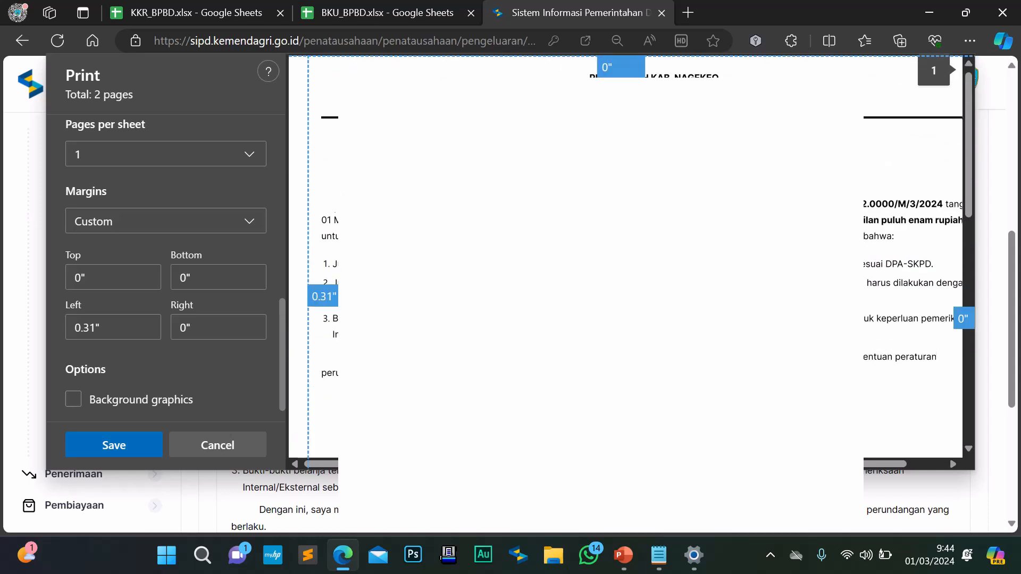
scroll(170, 222, "up", 3)
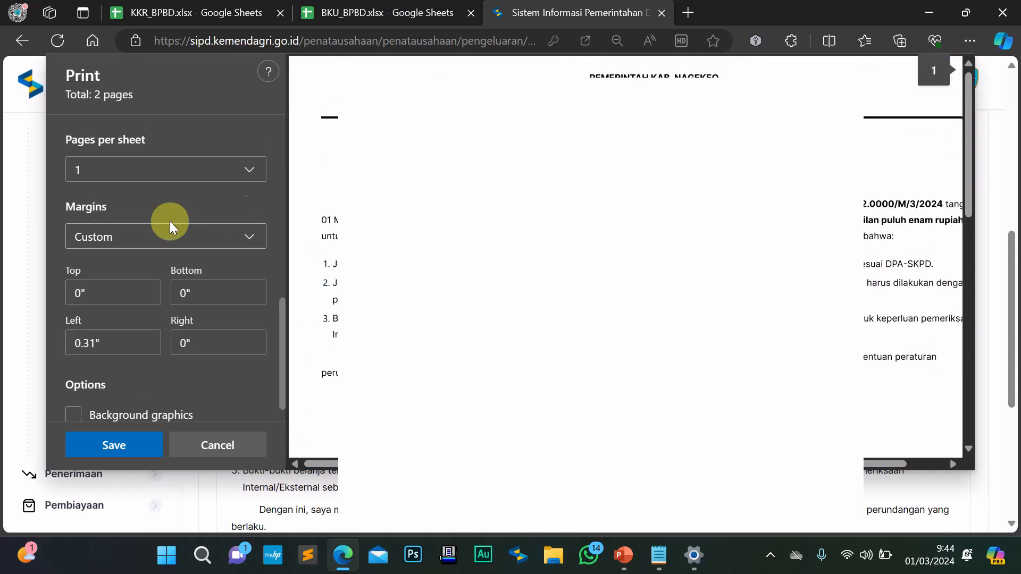
left_click(153, 231)
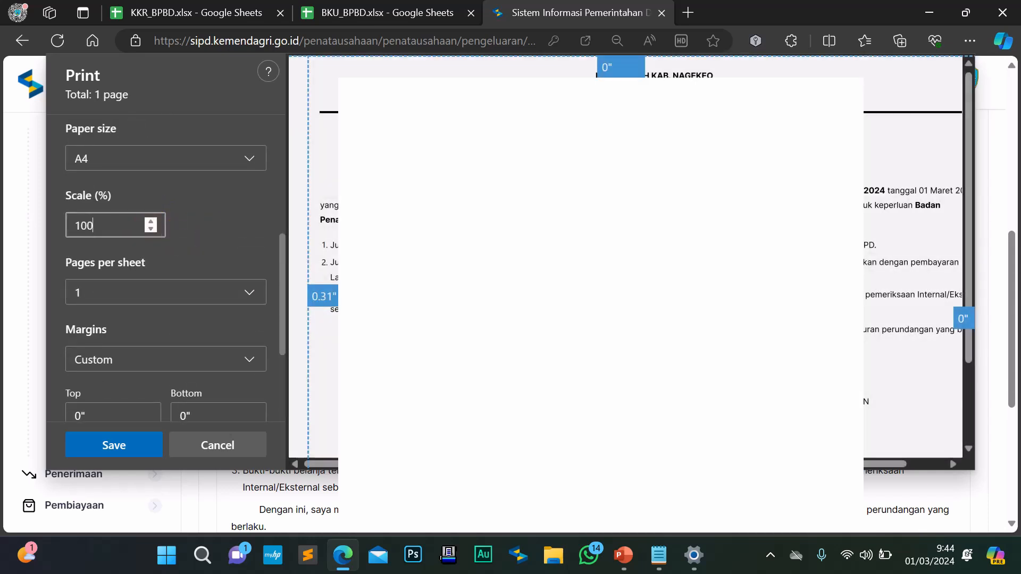
scroll(626, 257, "up", 2)
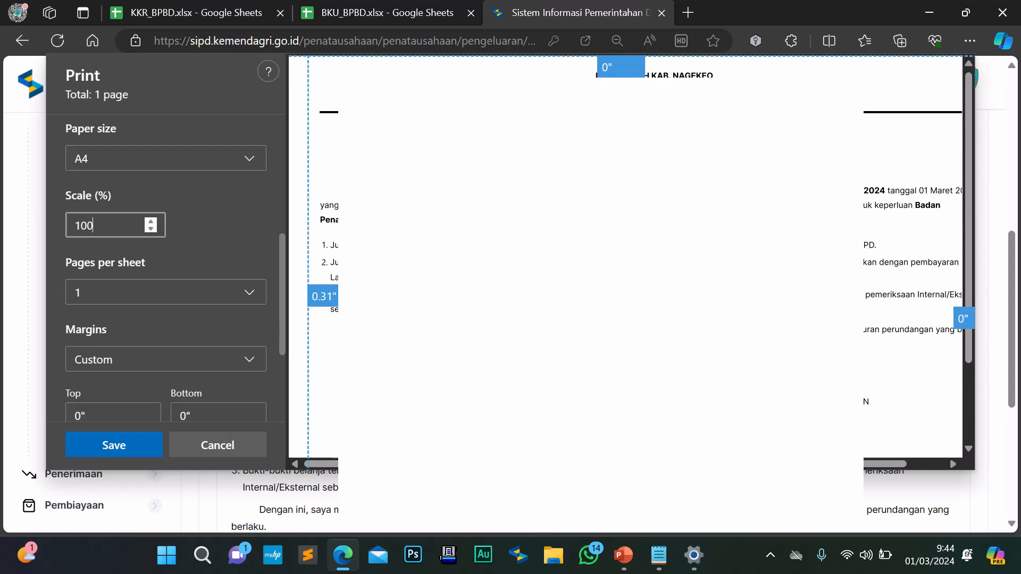
Save the SPTJM statement as a PDF named "SPTJM SPM GU - PA" in the BPBD PILOTING folder and dismiss the downloads list
left_click(125, 444)
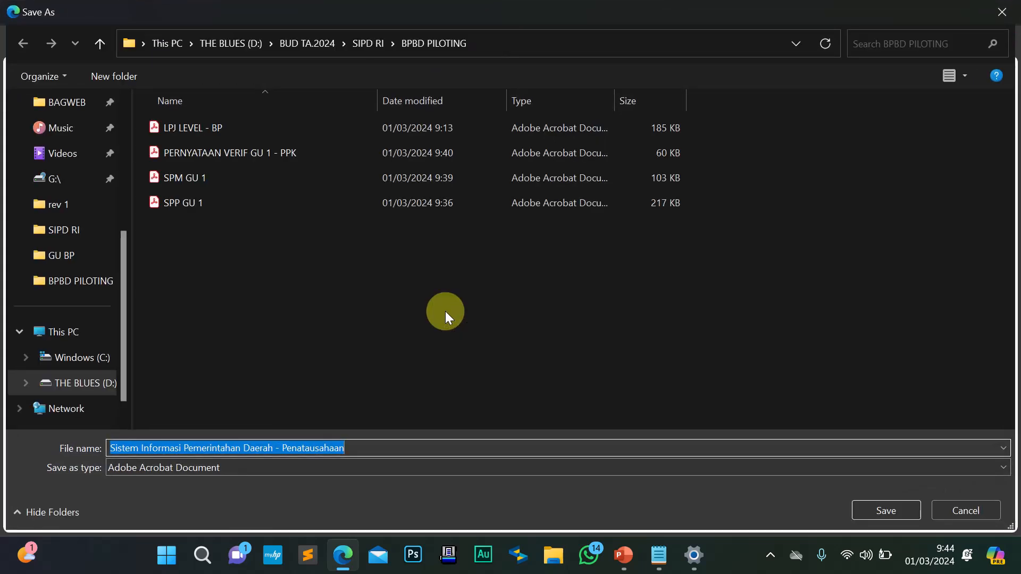
type("SPT")
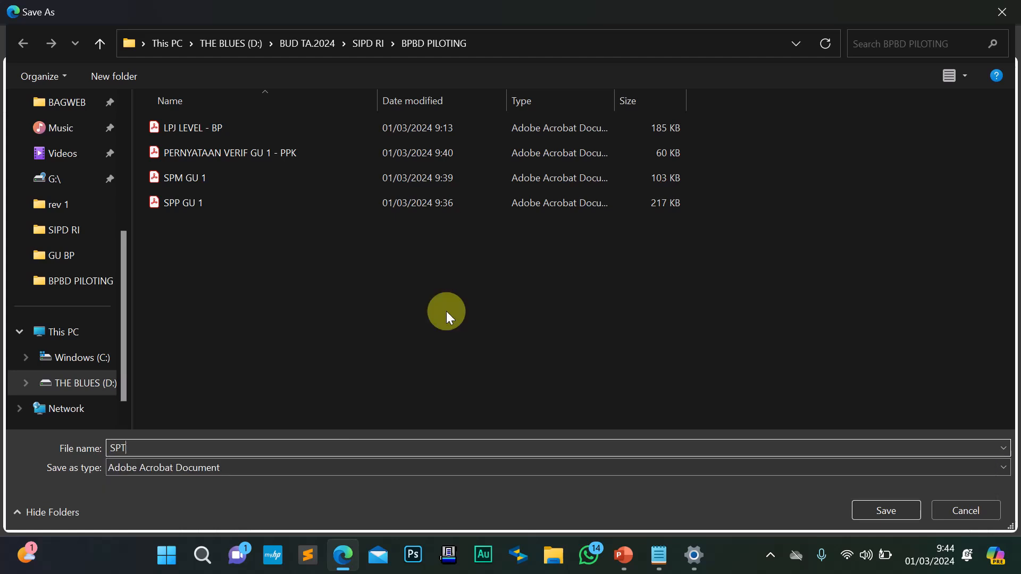
type("JM PA")
key("Left")
key("Left")
type("SPM GU ")
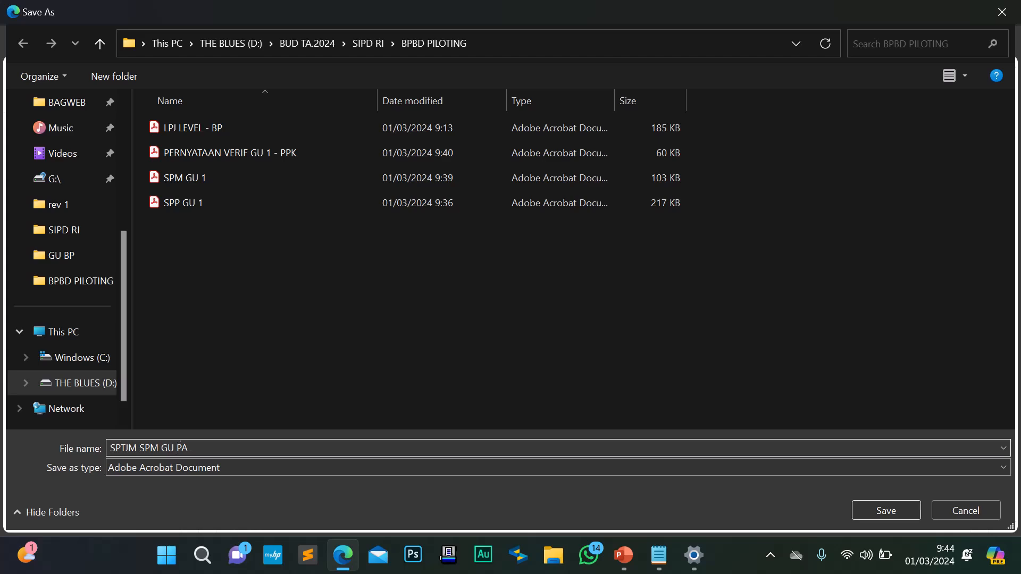
type("-")
left_click(881, 509)
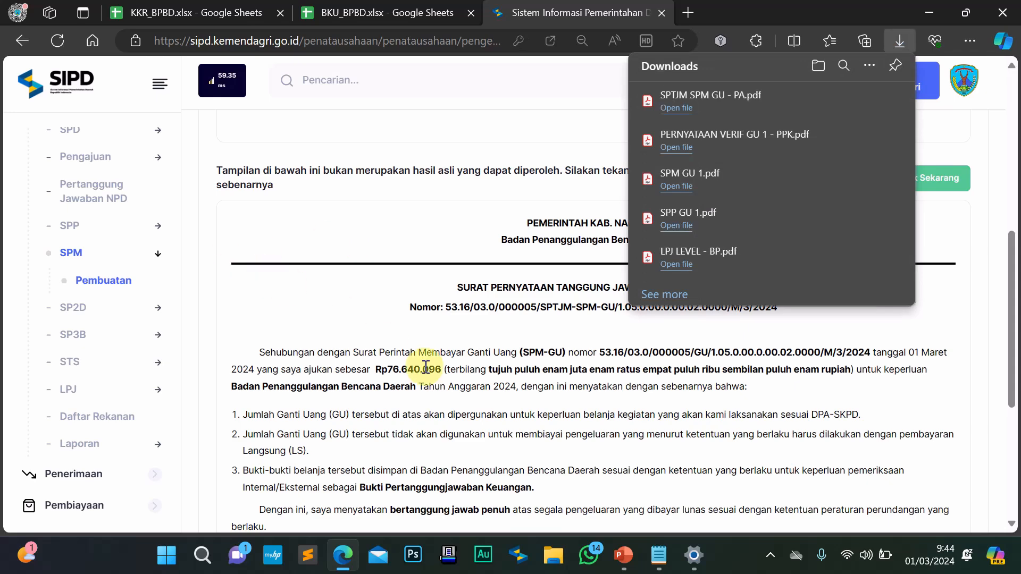
left_click(321, 277)
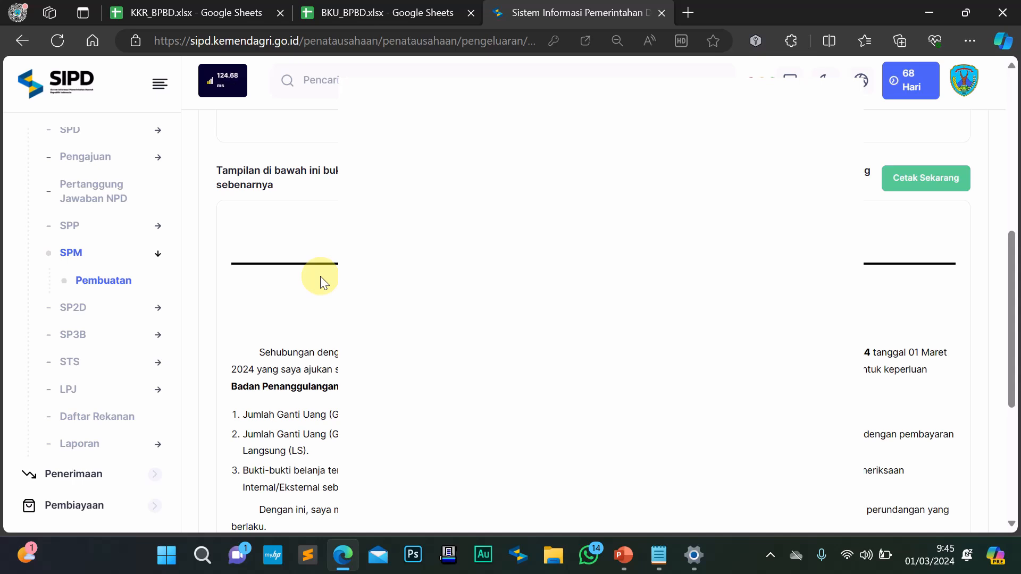
scroll(320, 276, "down", 5)
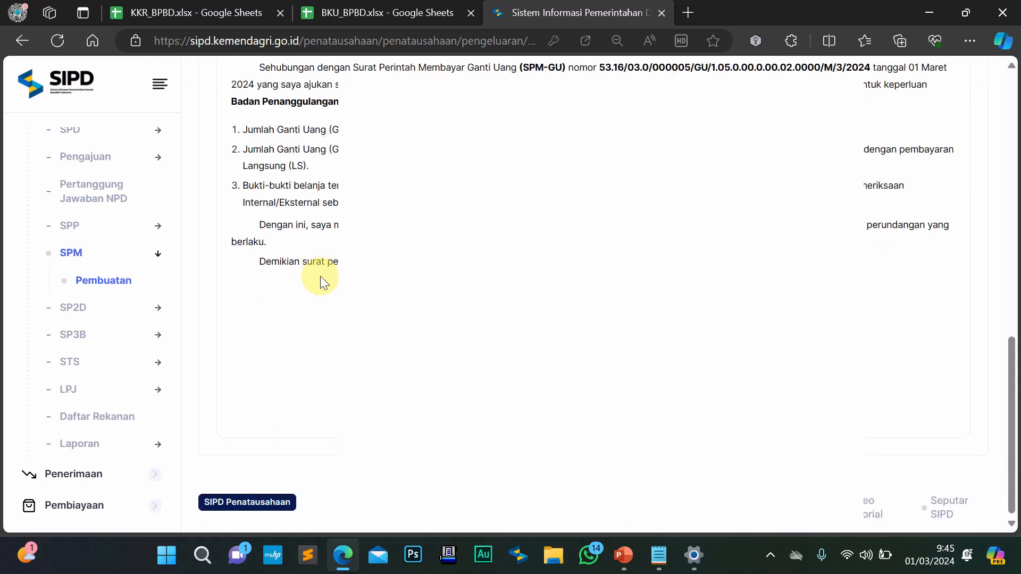
scroll(320, 276, "up", 6)
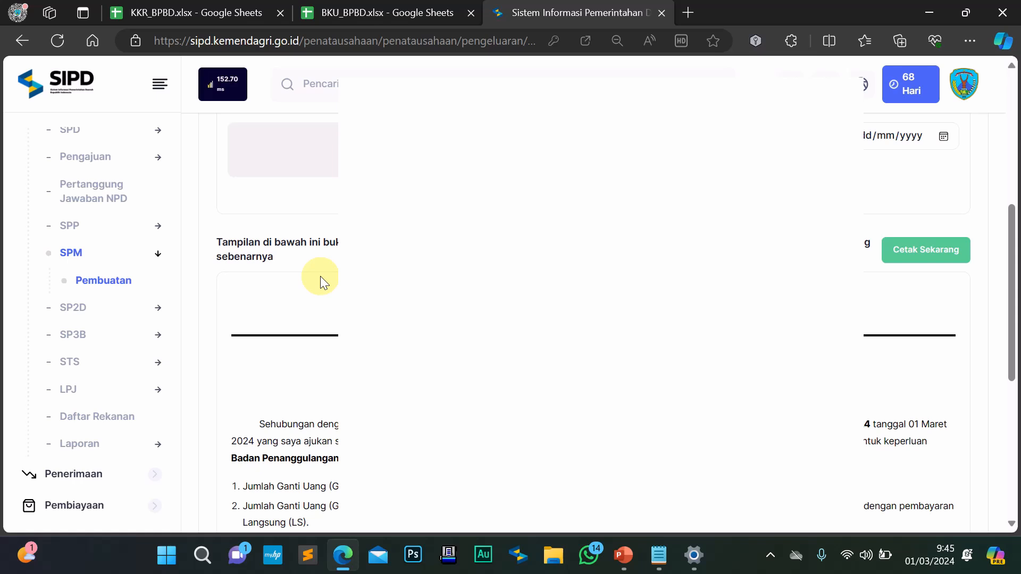
scroll(320, 276, "down", 7)
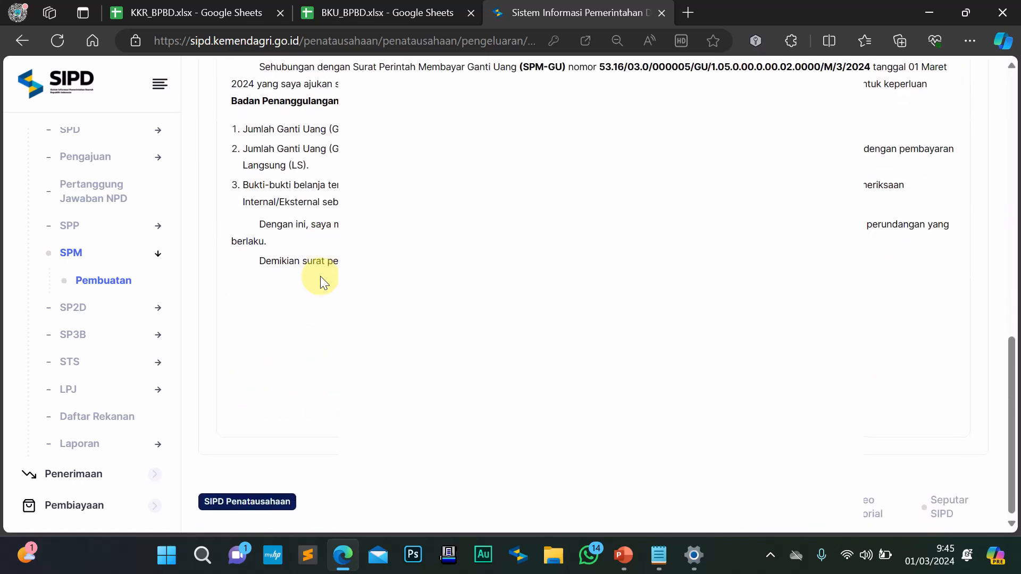